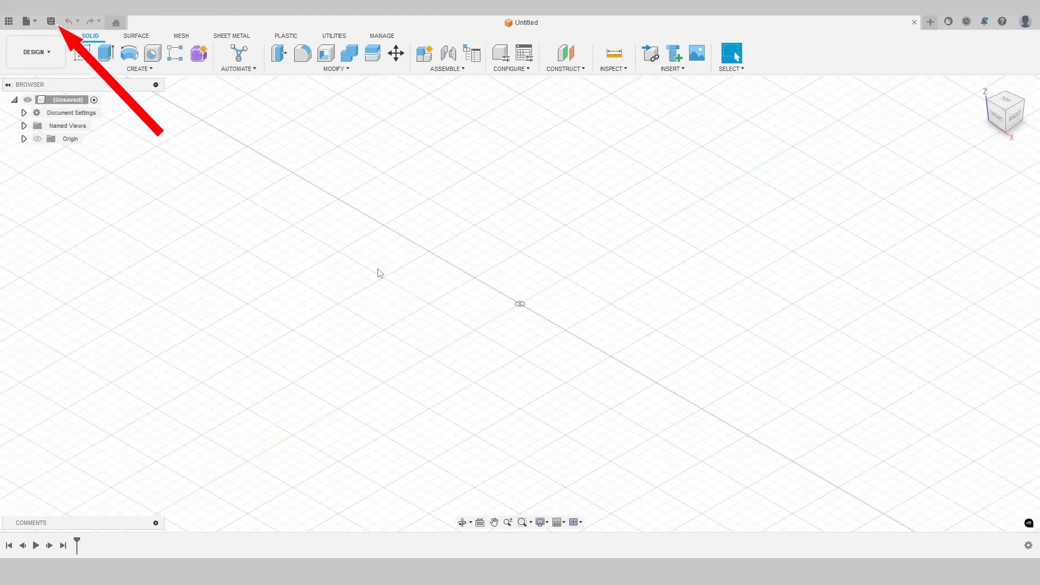
Step: Save the design as Baseplate in a new project named Fusion Tutorial
{"action": "left_click", "coordinate": [51, 21]}
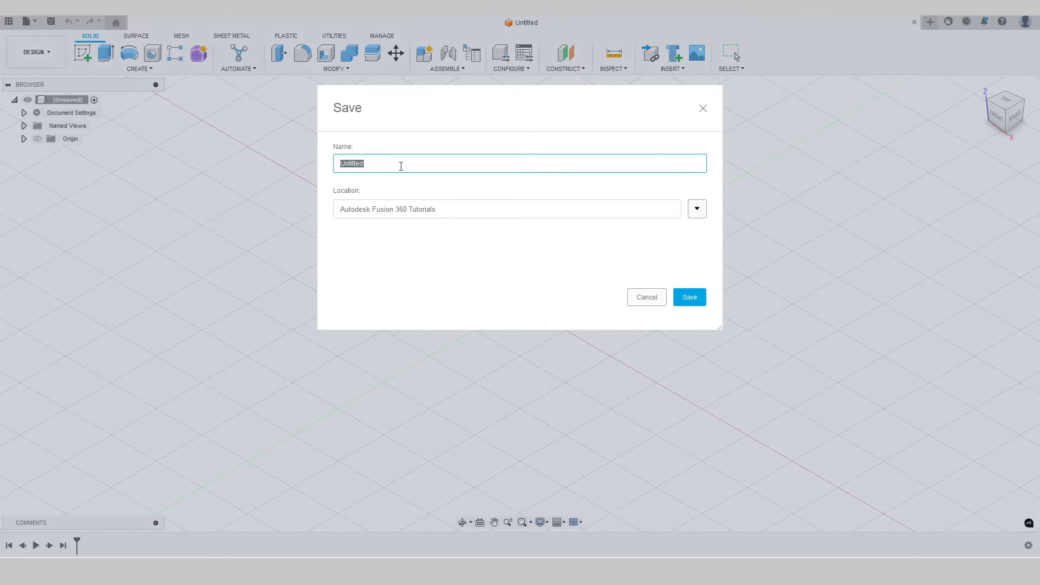
{"action": "type", "text": "Baseplate"}
{"action": "left_click", "coordinate": [697, 211]}
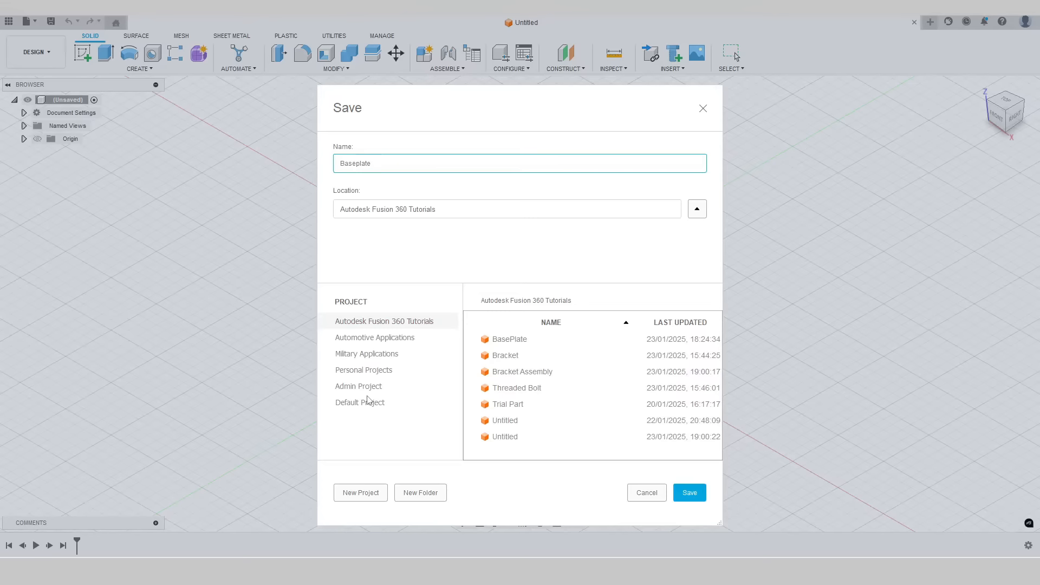
{"action": "left_click", "coordinate": [361, 493]}
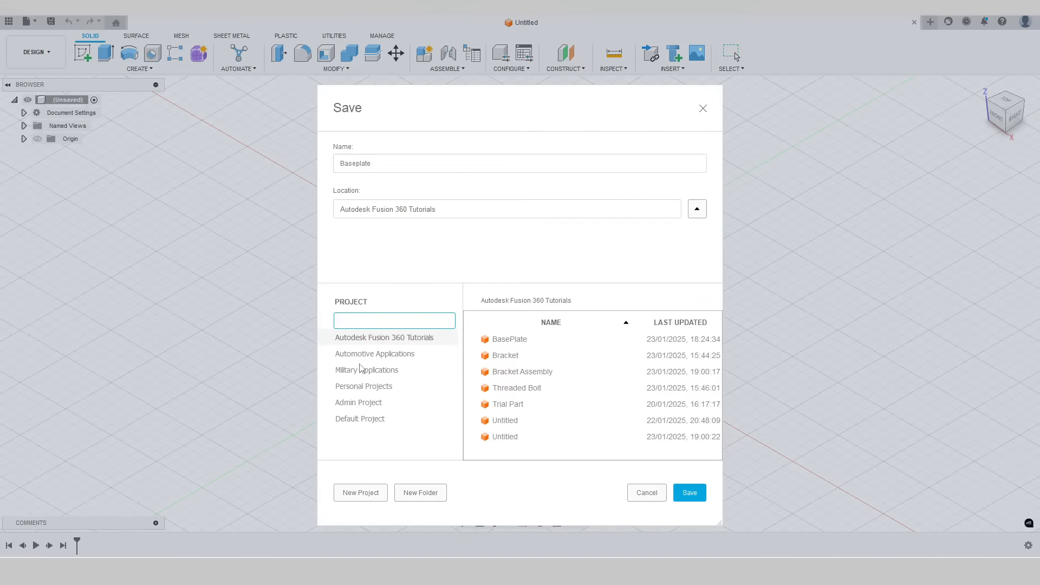
{"action": "type", "text": "Fusion Tutorial"}
{"action": "left_click", "coordinate": [691, 497]}
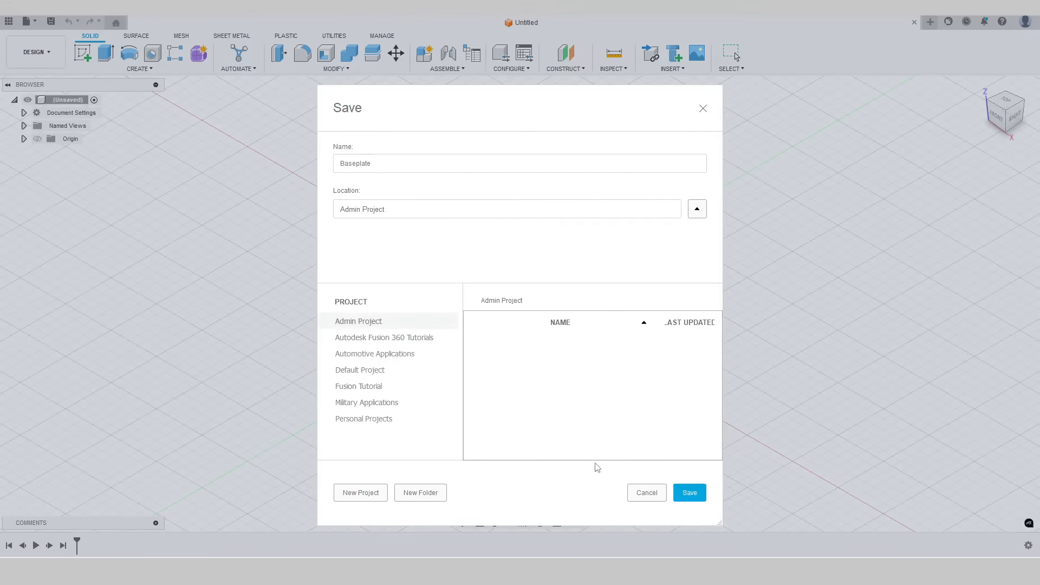
{"action": "left_click", "coordinate": [386, 387]}
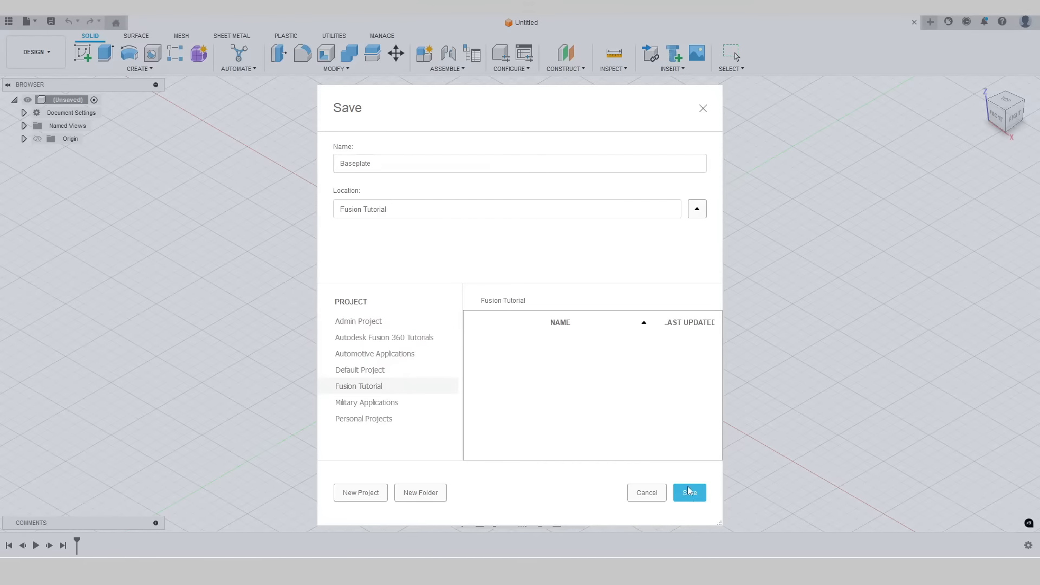
{"action": "left_click", "coordinate": [688, 491]}
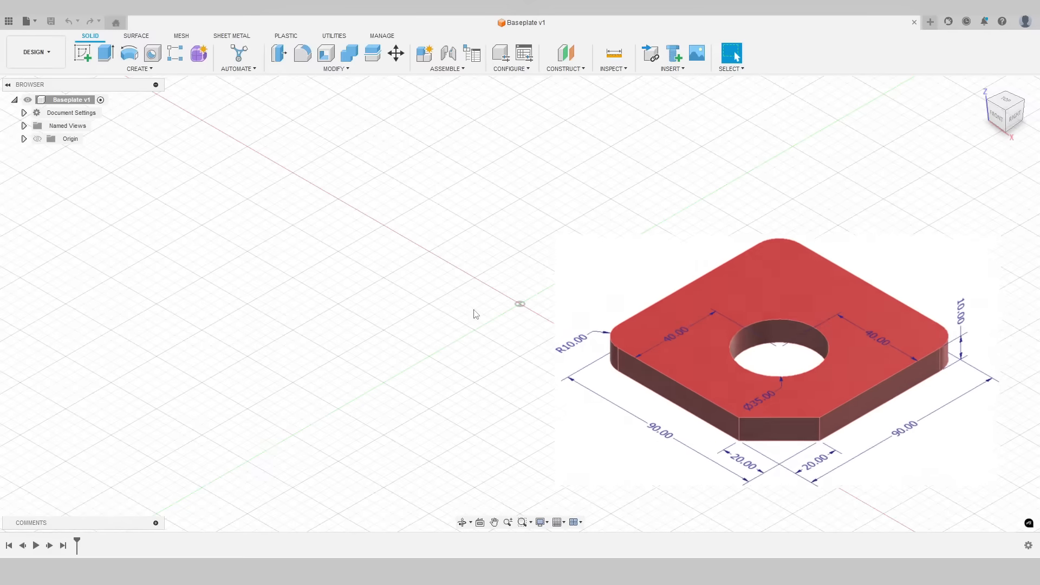
Step: Check the document's active units and the available unit types, with Millimeter selected, and leave without applying a change
{"action": "left_click", "coordinate": [24, 113]}
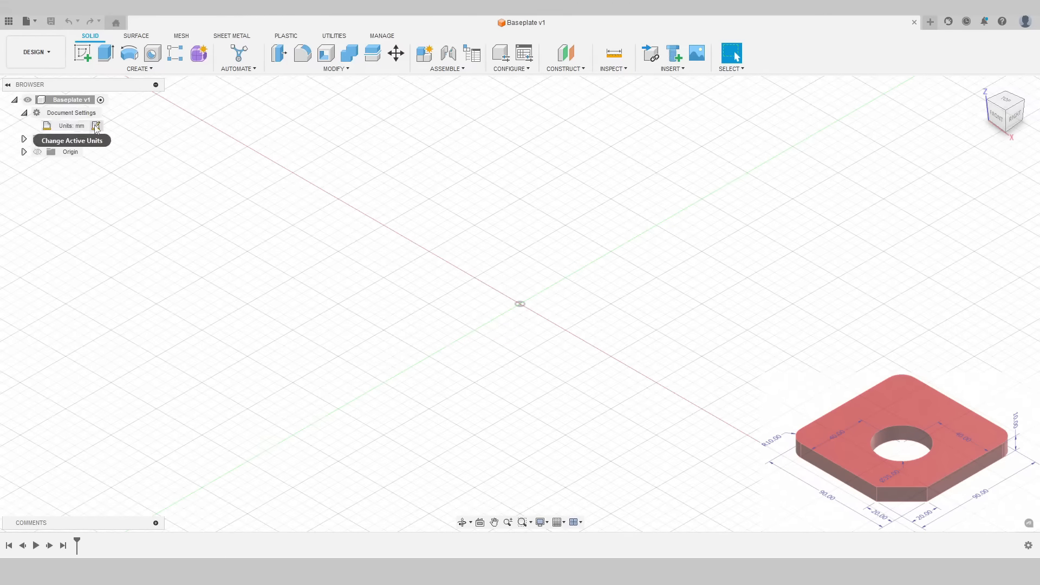
{"action": "left_click", "coordinate": [96, 127]}
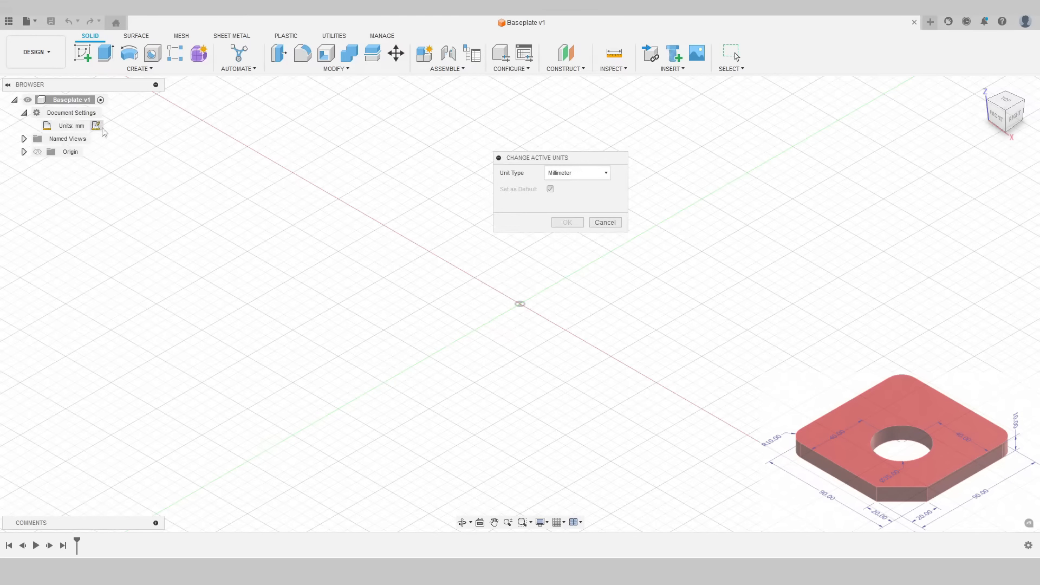
{"action": "left_click", "coordinate": [606, 175]}
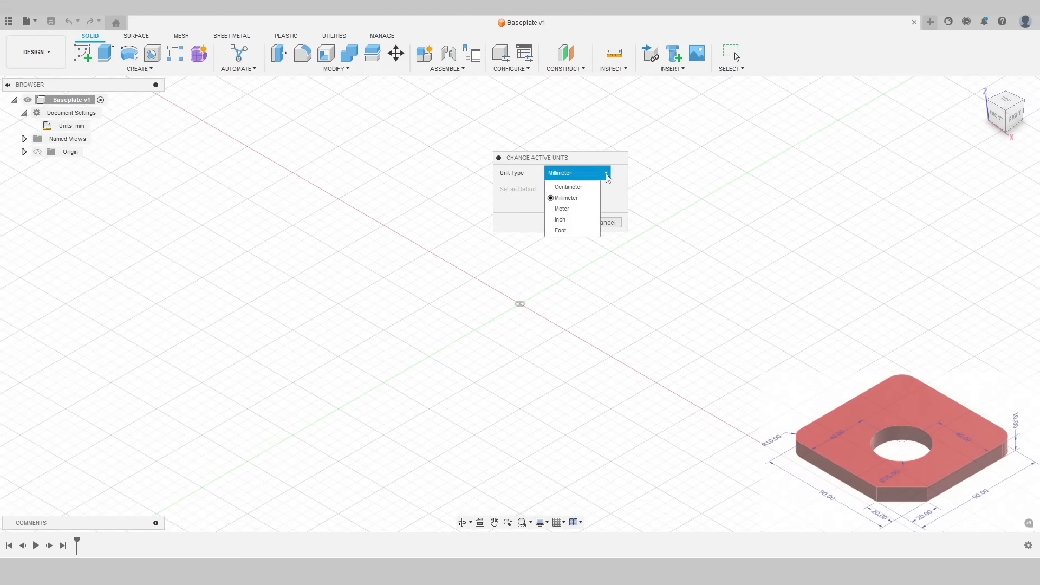
{"action": "left_click", "coordinate": [566, 199]}
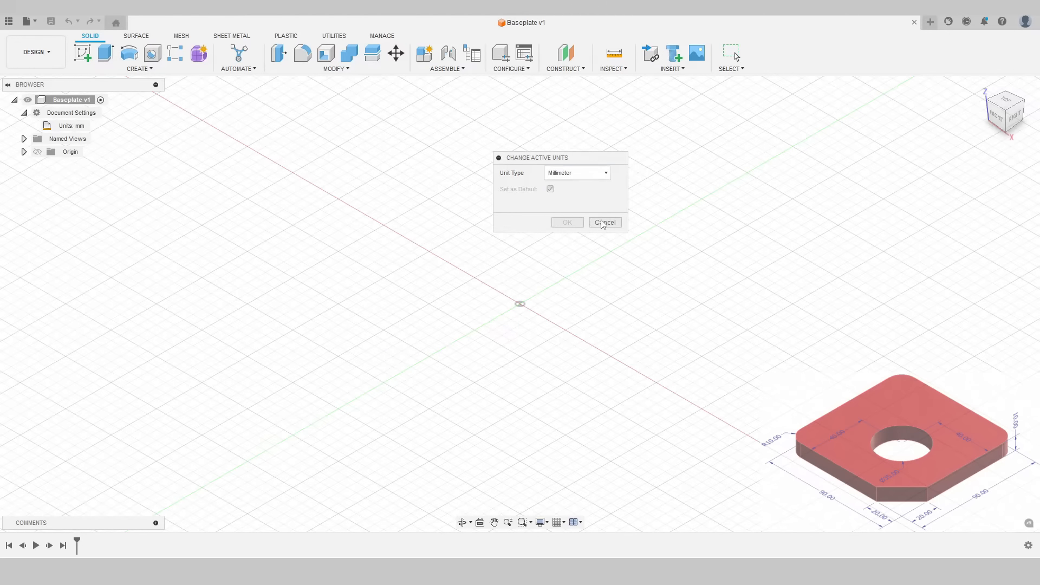
{"action": "left_click", "coordinate": [603, 222]}
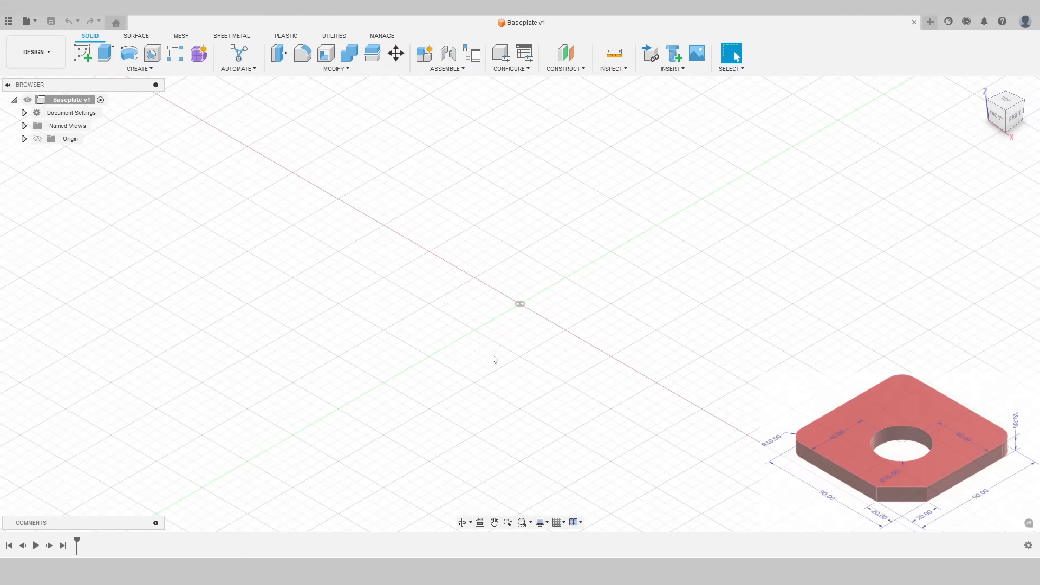
Step: Hide the layout grid and show it again
{"action": "left_click", "coordinate": [563, 527]}
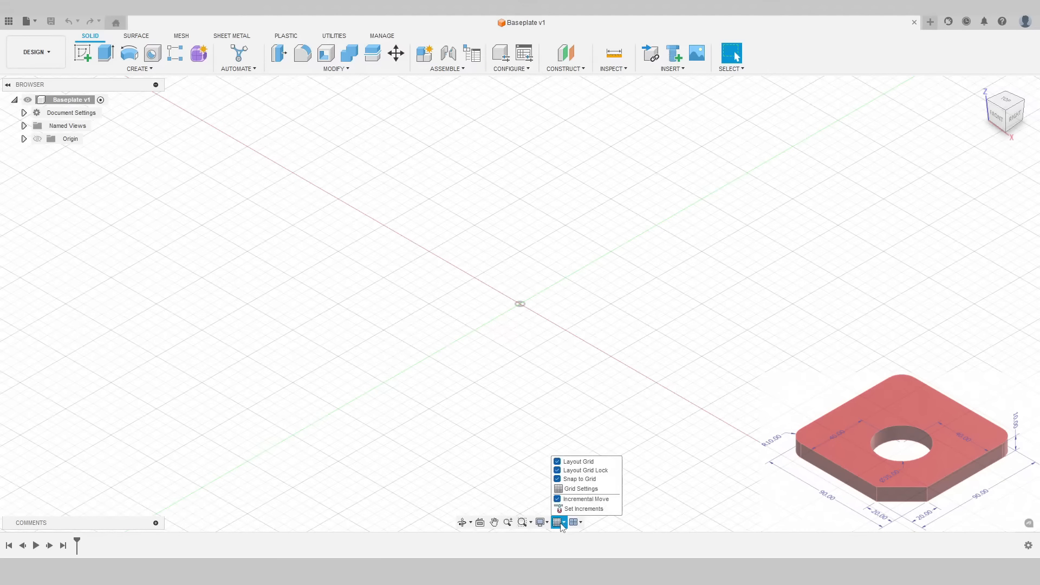
{"action": "left_click", "coordinate": [574, 463]}
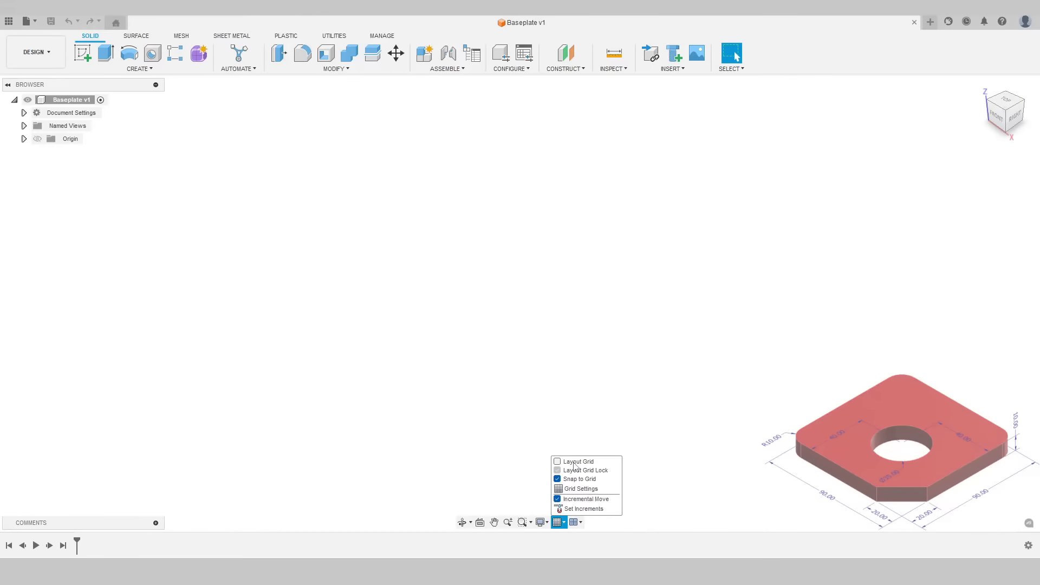
{"action": "left_click", "coordinate": [574, 463]}
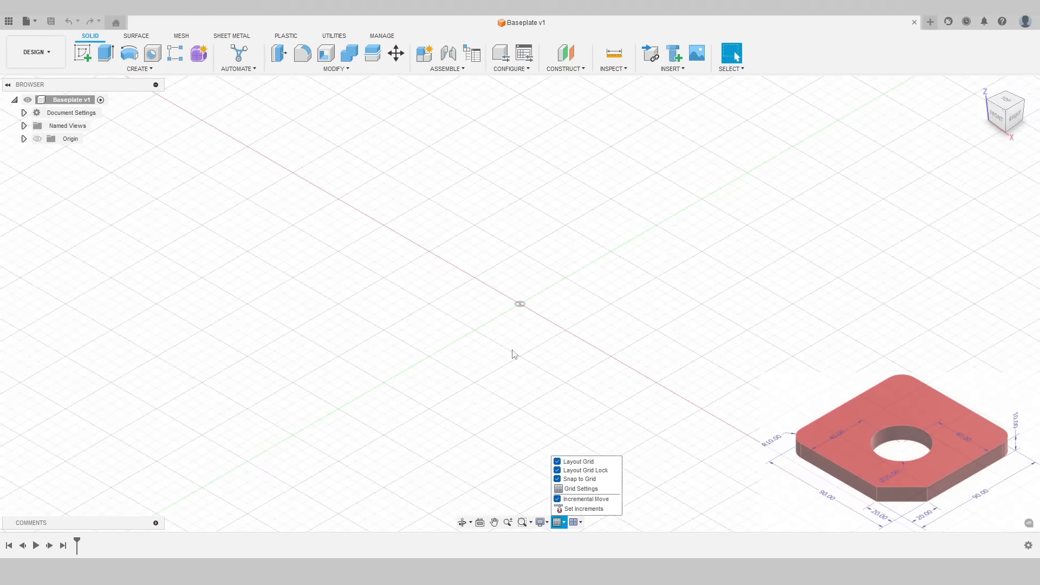
{"action": "left_click", "coordinate": [522, 417]}
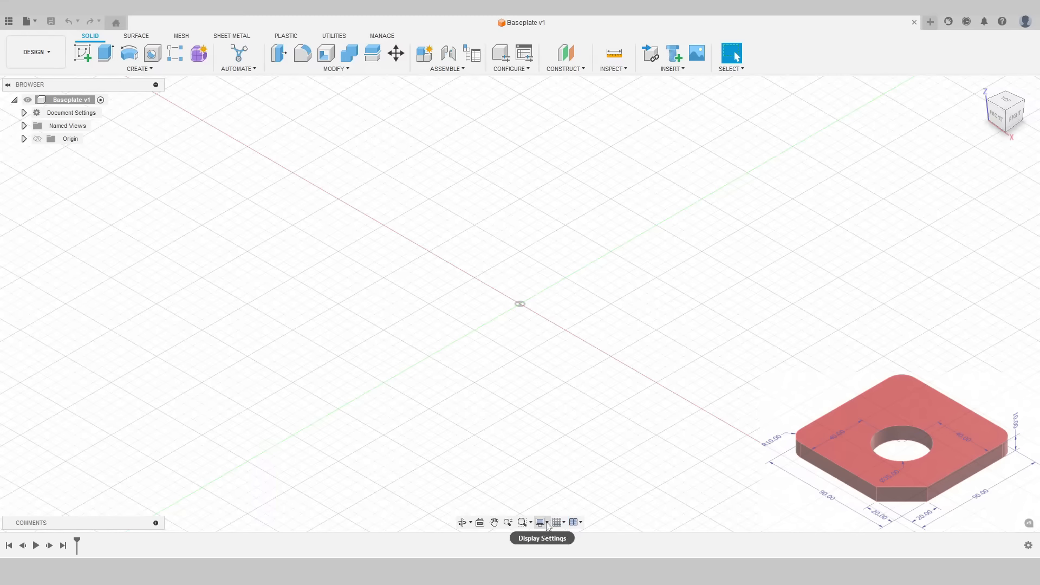
Step: Try the Grey Room and Tranquility Blue display environments and return to Photo Booth
{"action": "left_click", "coordinate": [548, 524]}
{"action": "mouse_move", "coordinate": [574, 456]}
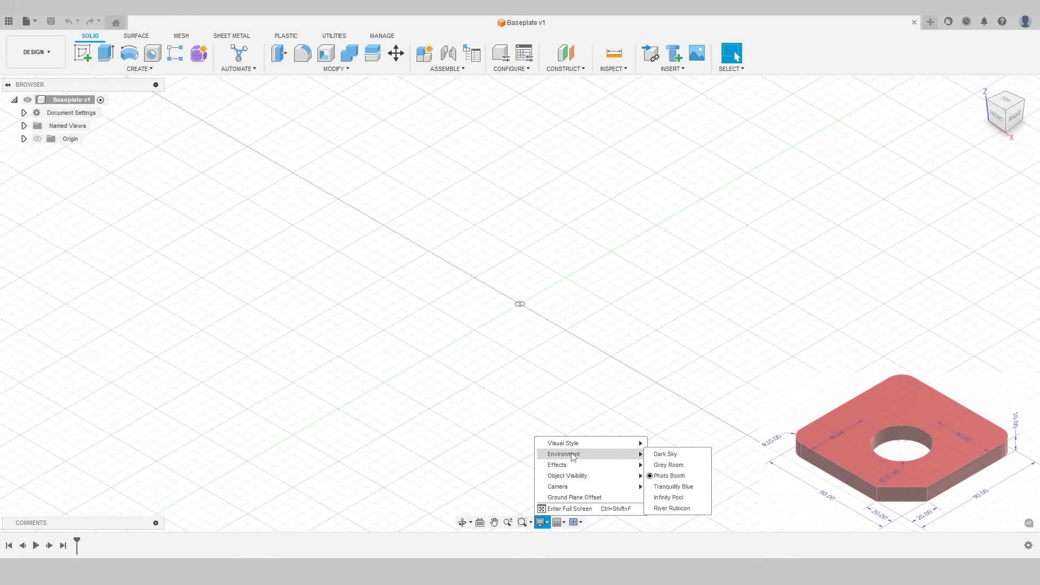
{"action": "left_click", "coordinate": [668, 466]}
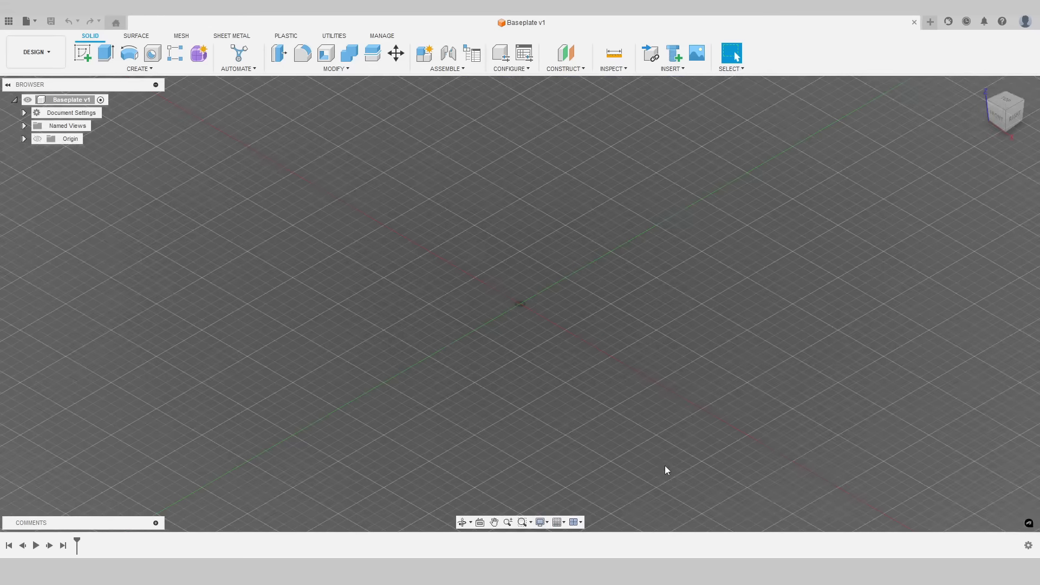
{"action": "left_click", "coordinate": [541, 522]}
{"action": "mouse_move", "coordinate": [574, 456]}
{"action": "left_click", "coordinate": [673, 496]}
{"action": "left_click", "coordinate": [541, 522]}
{"action": "mouse_move", "coordinate": [574, 455]}
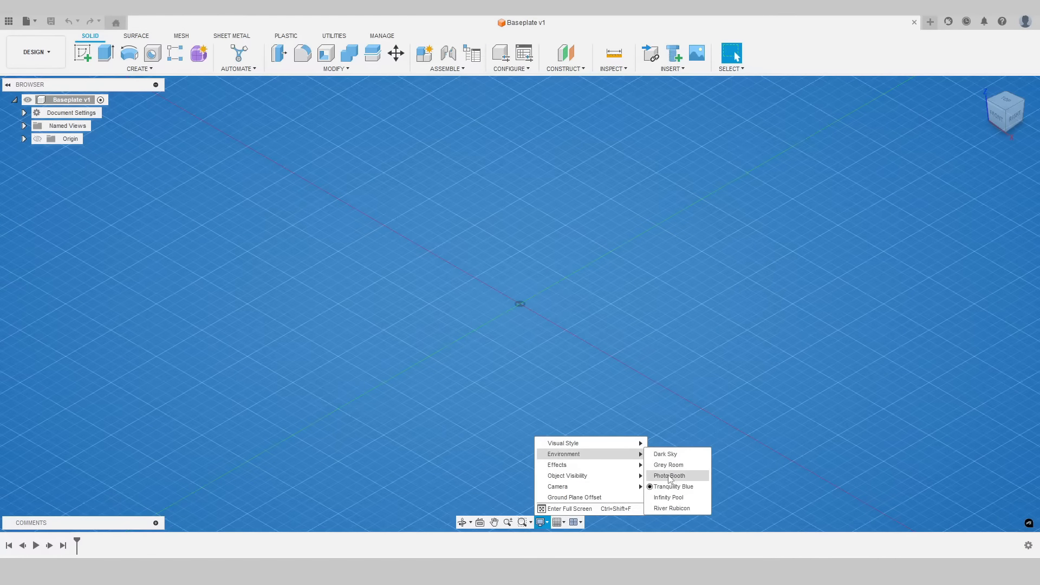
{"action": "left_click", "coordinate": [670, 476]}
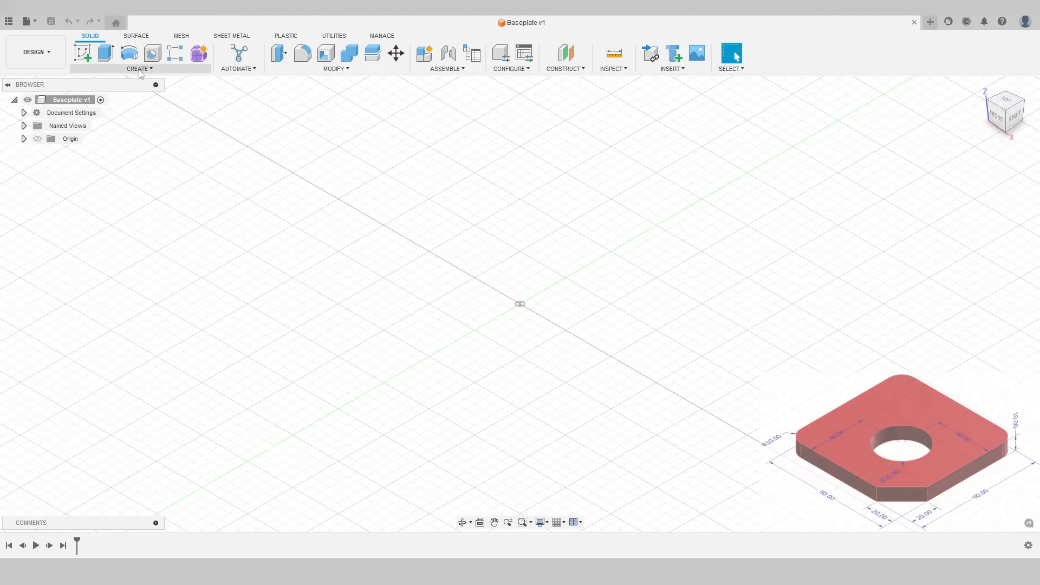
Step: Start a sketch on the horizontal XY plane and draw a 90 × 90 mm two-point rectangle with its first corner at the origin
{"action": "left_click", "coordinate": [85, 58]}
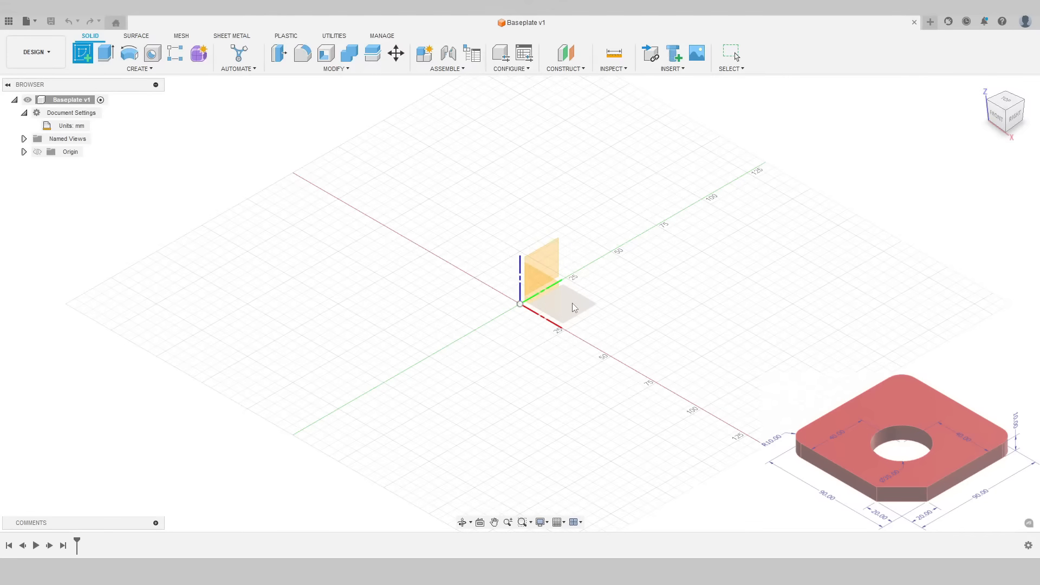
{"action": "left_click", "coordinate": [573, 303]}
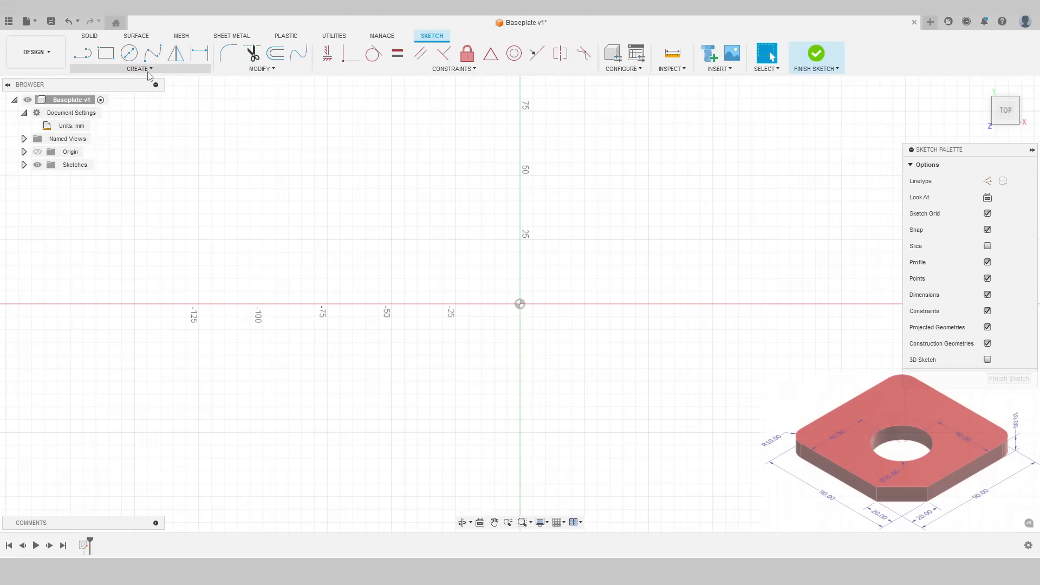
{"action": "left_click", "coordinate": [104, 54]}
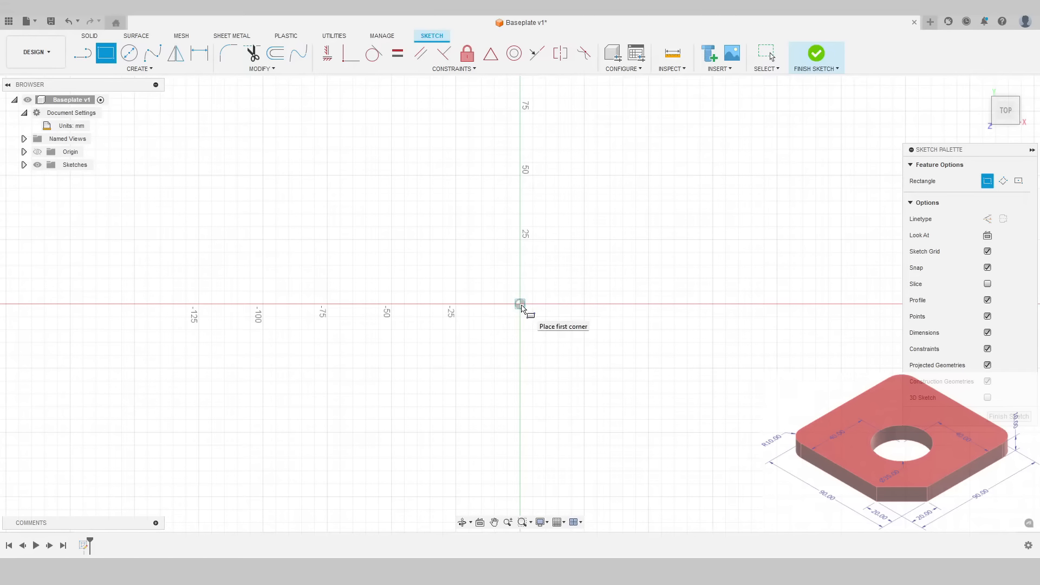
{"action": "left_click", "coordinate": [521, 305]}
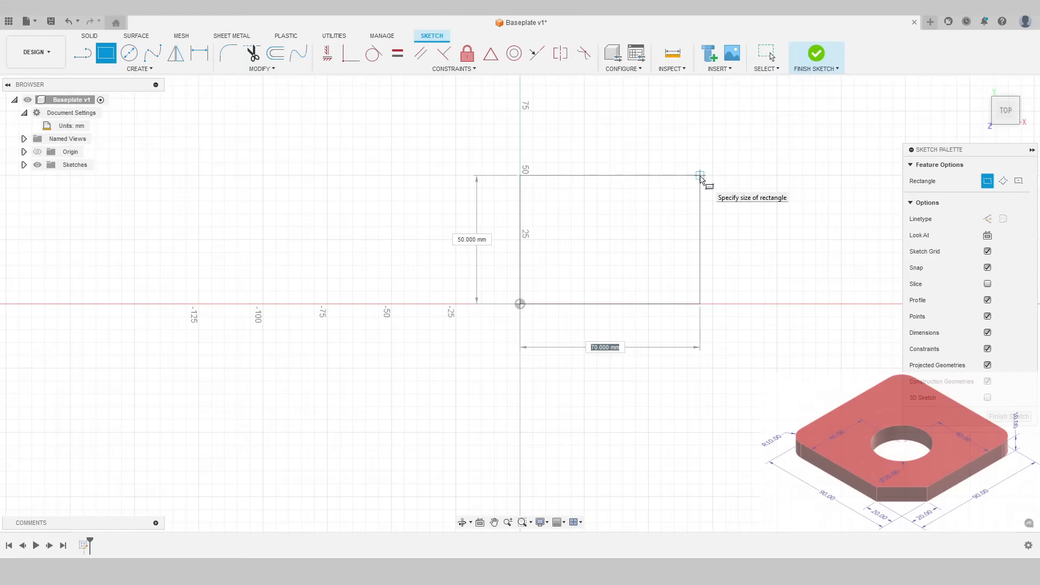
{"action": "type", "text": "90"}
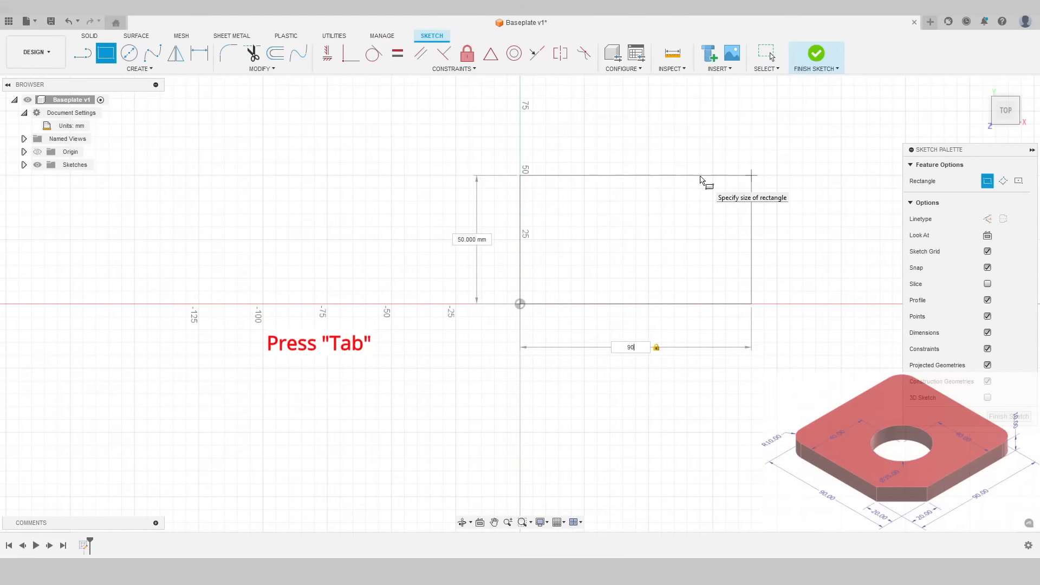
{"action": "key", "text": "Tab"}
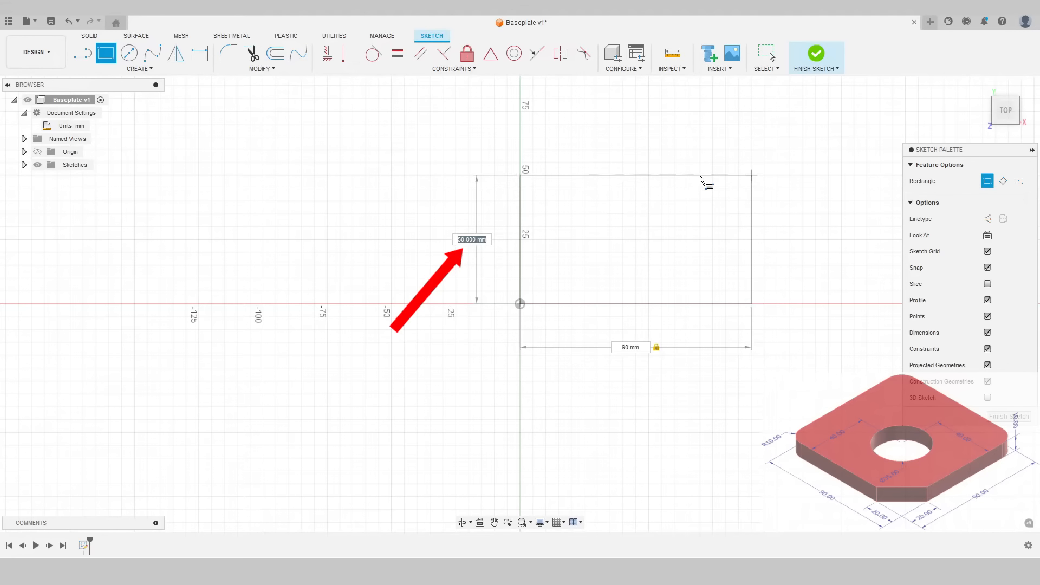
{"action": "type", "text": "90"}
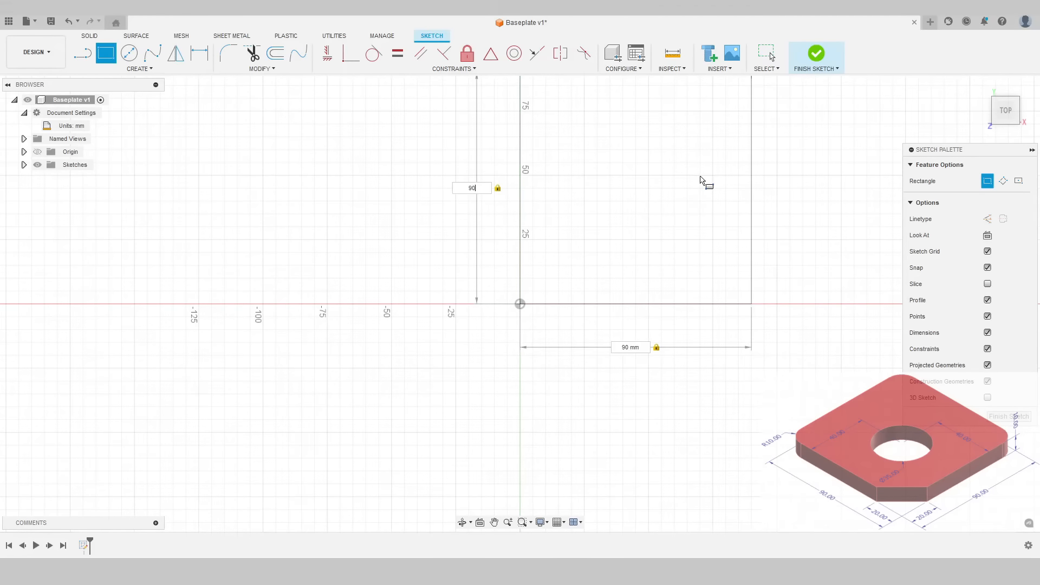
{"action": "key", "text": "Return"}
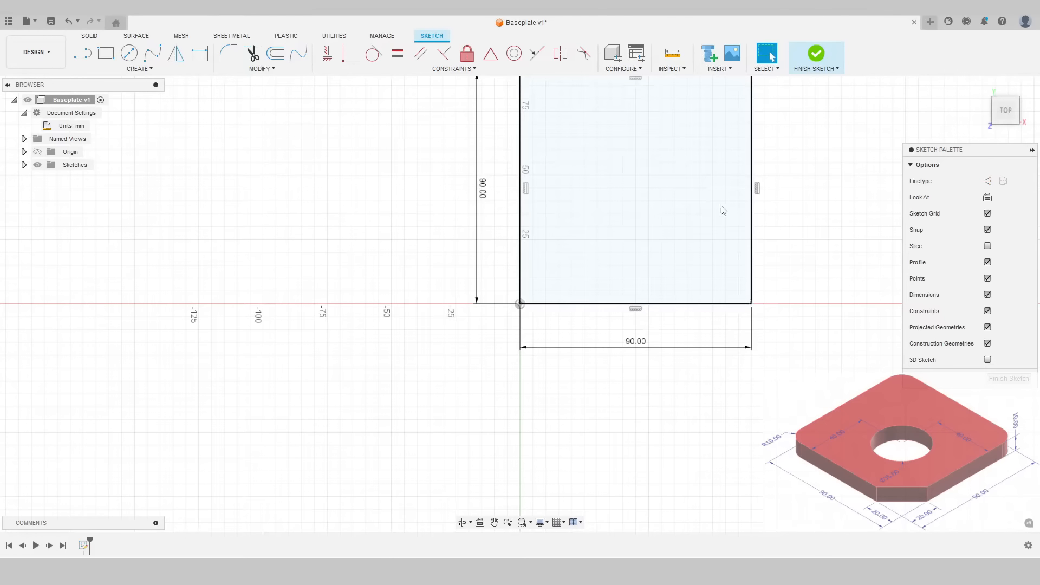
{"action": "middle_click_drag", "start_coordinate": [742, 219], "coordinate": [709, 244]}
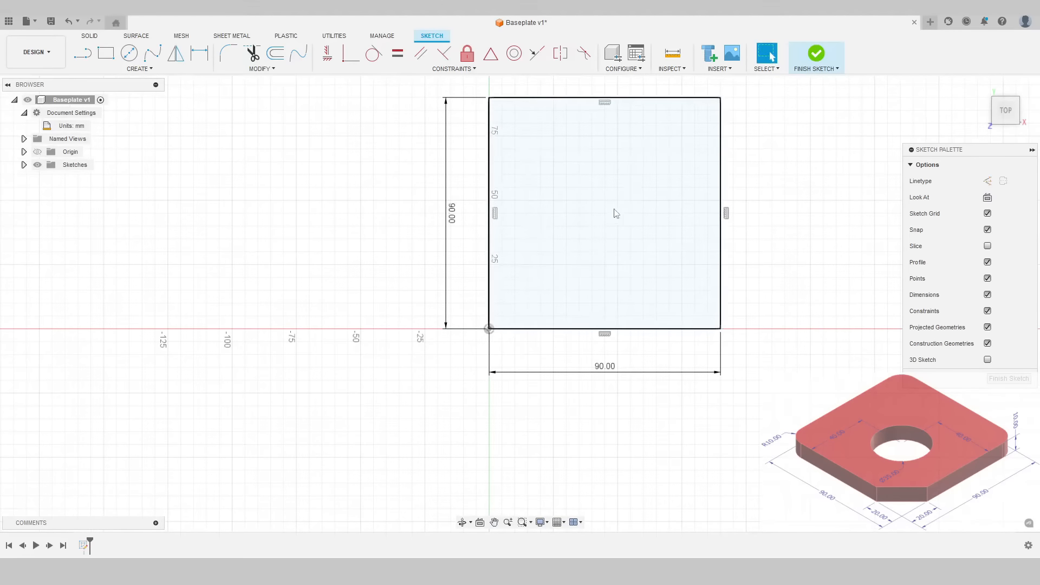
{"action": "left_click", "coordinate": [495, 523]}
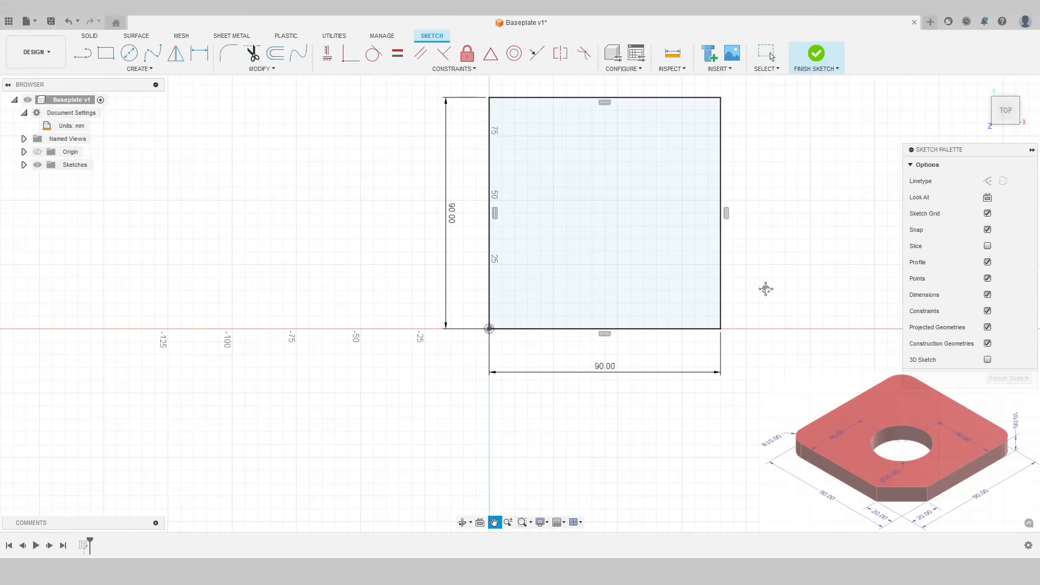
{"action": "mouse_move", "coordinate": [752, 252]}
{"action": "left_mouse_down"}
{"action": "mouse_move", "coordinate": [684, 390]}
{"action": "mouse_move", "coordinate": [710, 249]}
{"action": "mouse_move", "coordinate": [669, 290]}
{"action": "left_mouse_up"}
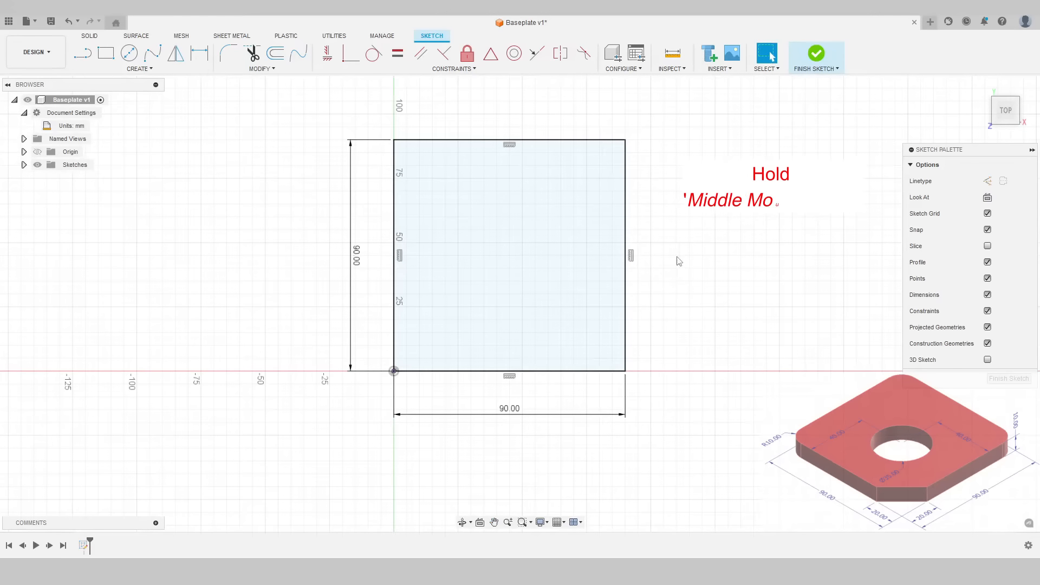
{"action": "mouse_move", "coordinate": [676, 256]}
{"action": "middle_mouse_down"}
{"action": "mouse_move", "coordinate": [607, 232]}
{"action": "mouse_move", "coordinate": [541, 297]}
{"action": "mouse_move", "coordinate": [745, 235]}
{"action": "mouse_move", "coordinate": [650, 300]}
{"action": "mouse_move", "coordinate": [657, 239]}
{"action": "mouse_move", "coordinate": [713, 267]}
{"action": "middle_mouse_up"}
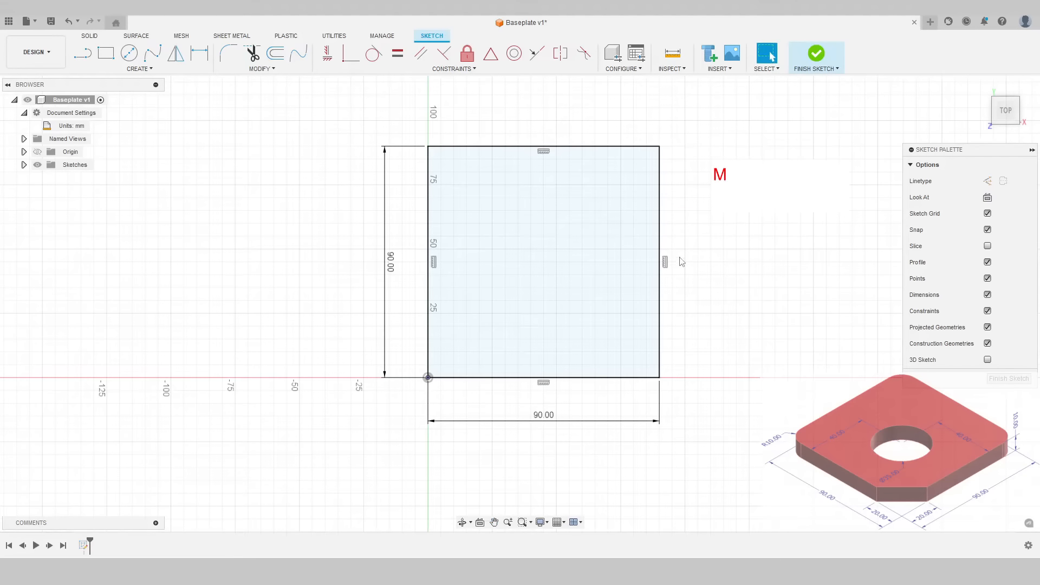
{"action": "scroll", "coordinate": [562, 258], "scroll_direction": "up", "scroll_amount": 4}
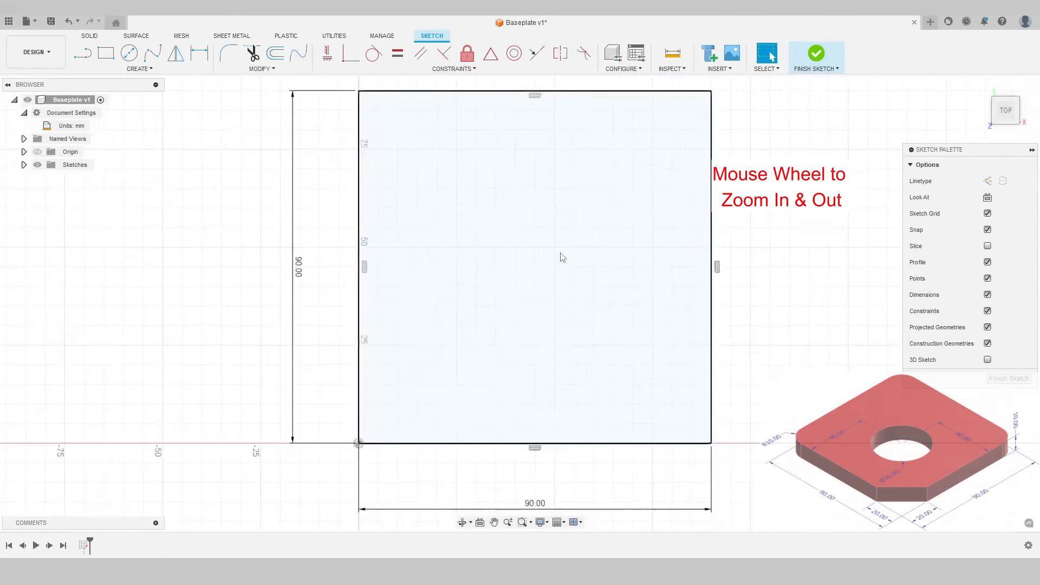
{"action": "scroll", "coordinate": [563, 257], "scroll_direction": "down", "scroll_amount": 5}
{"action": "scroll", "coordinate": [562, 257], "scroll_direction": "up", "scroll_amount": 2}
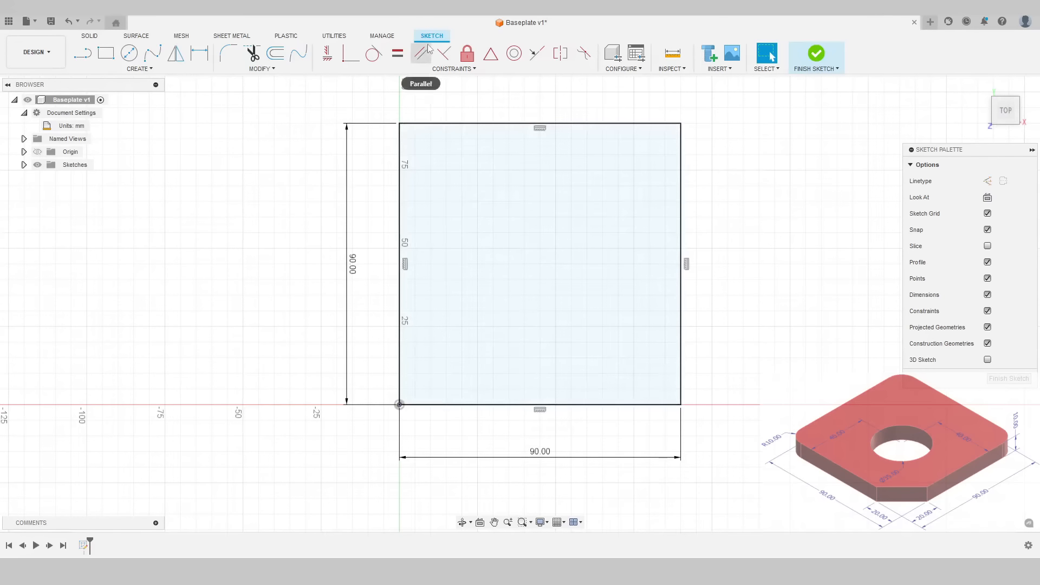
Step: Draw a diagonal line about 21 mm long at 45° across the square's corner at the origin, joining its left and bottom edges
{"action": "left_click", "coordinate": [84, 54]}
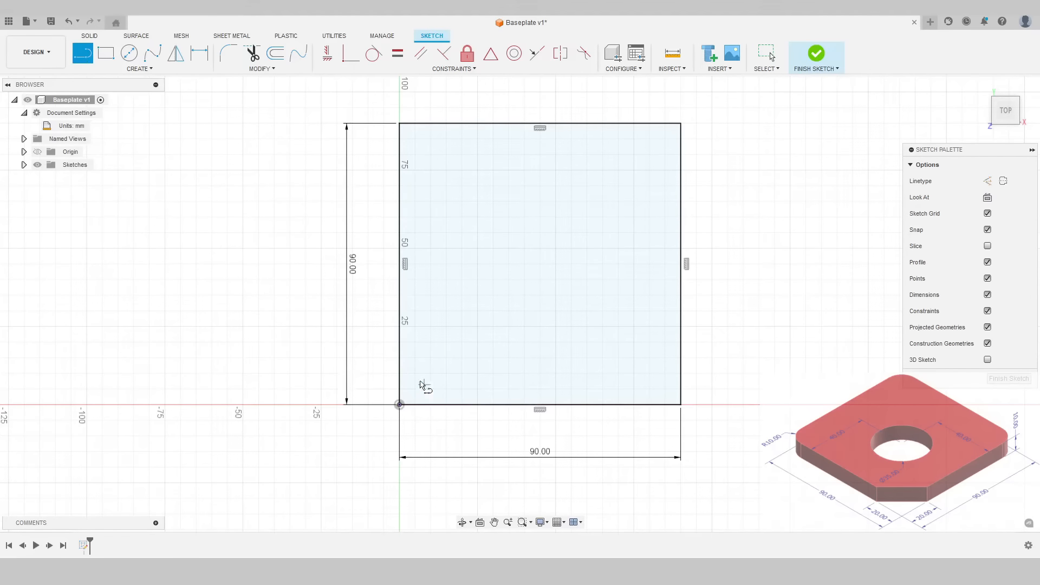
{"action": "left_click", "coordinate": [399, 358]}
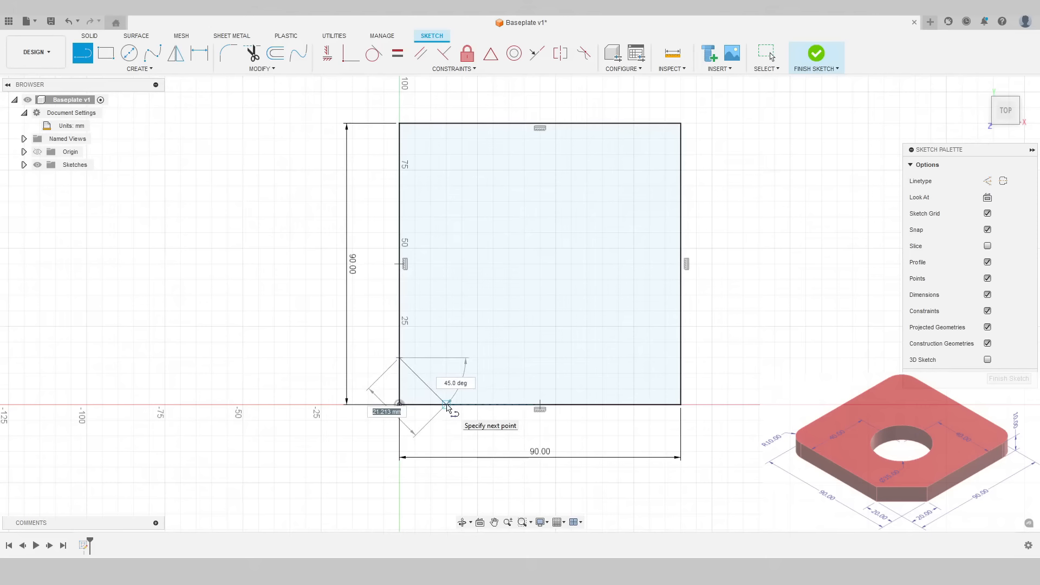
{"action": "double_click", "coordinate": [447, 405]}
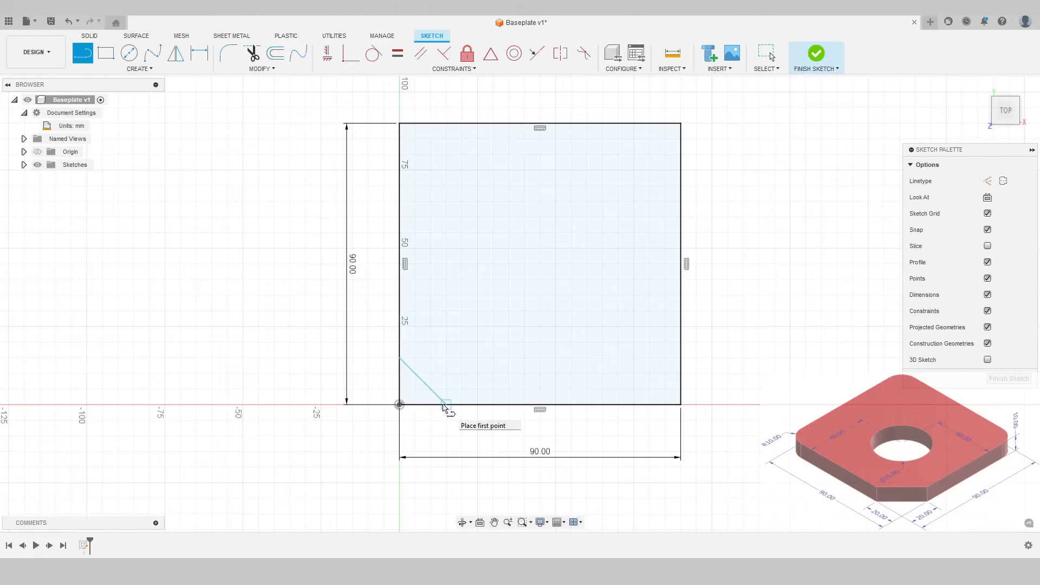
Step: Dimension the diagonal line's upper endpoint 20 mm from the origin along the square's left edge
{"action": "left_click", "coordinate": [201, 56]}
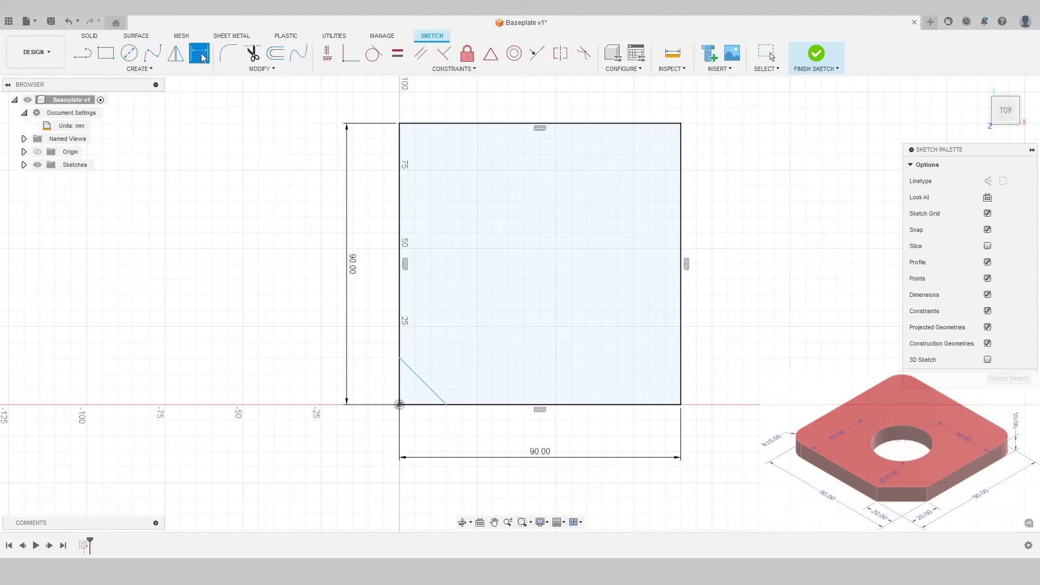
{"action": "left_click", "coordinate": [399, 358]}
{"action": "left_click", "coordinate": [398, 405]}
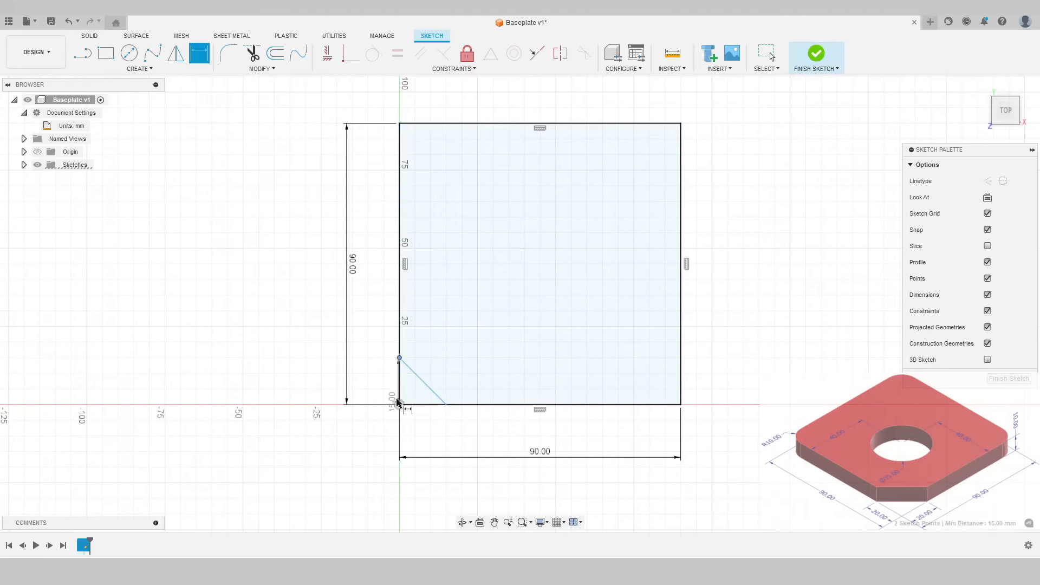
{"action": "left_click", "coordinate": [369, 379]}
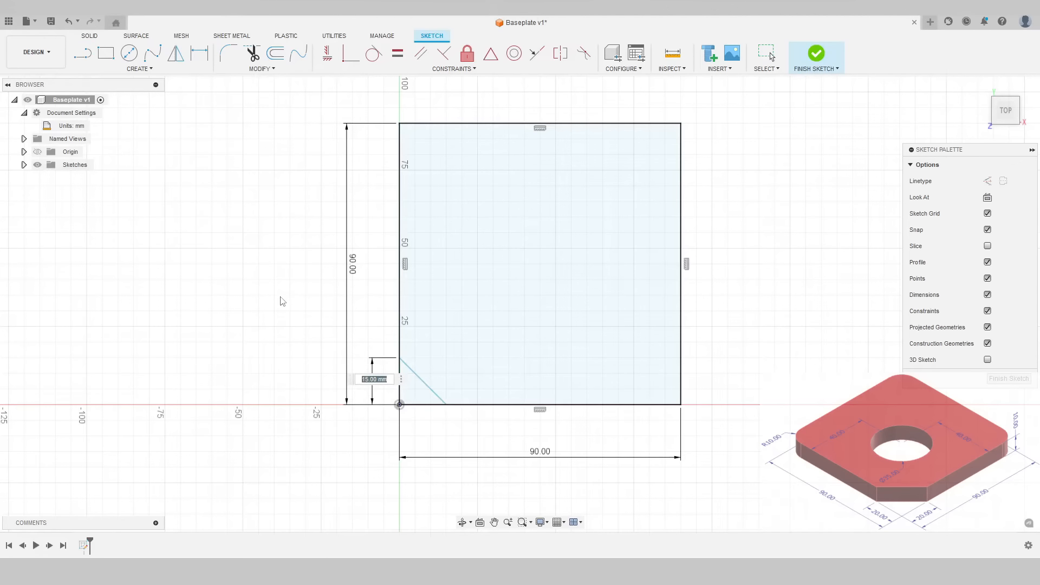
{"action": "type", "text": "20"}
{"action": "key", "text": "Return"}
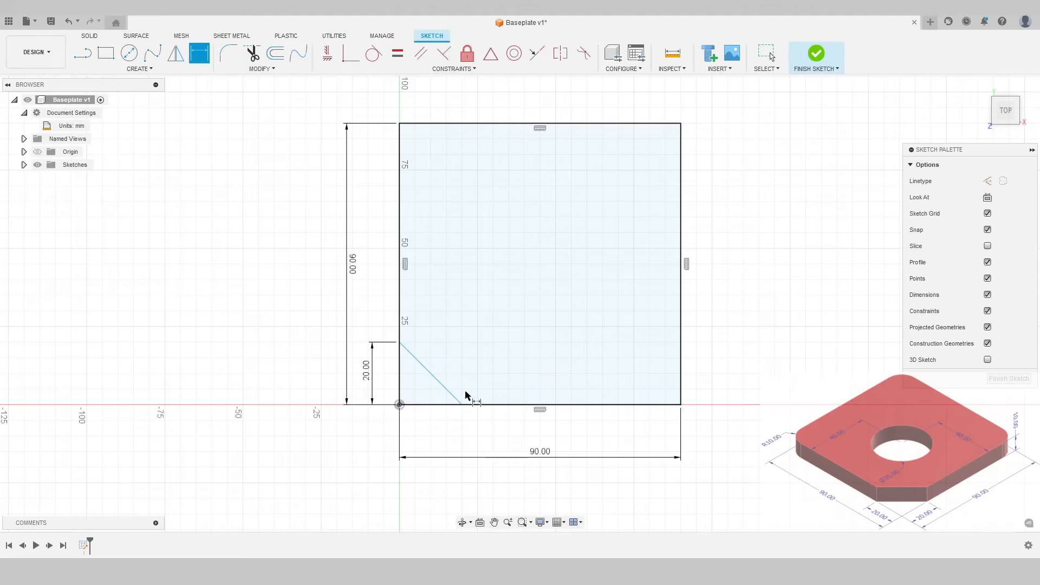
Step: Dimension the diagonal line's lower endpoint 20 mm from the origin along the square's bottom edge
{"action": "left_click", "coordinate": [462, 404]}
{"action": "left_click", "coordinate": [400, 404]}
{"action": "left_click", "coordinate": [433, 428]}
{"action": "type", "text": "20"}
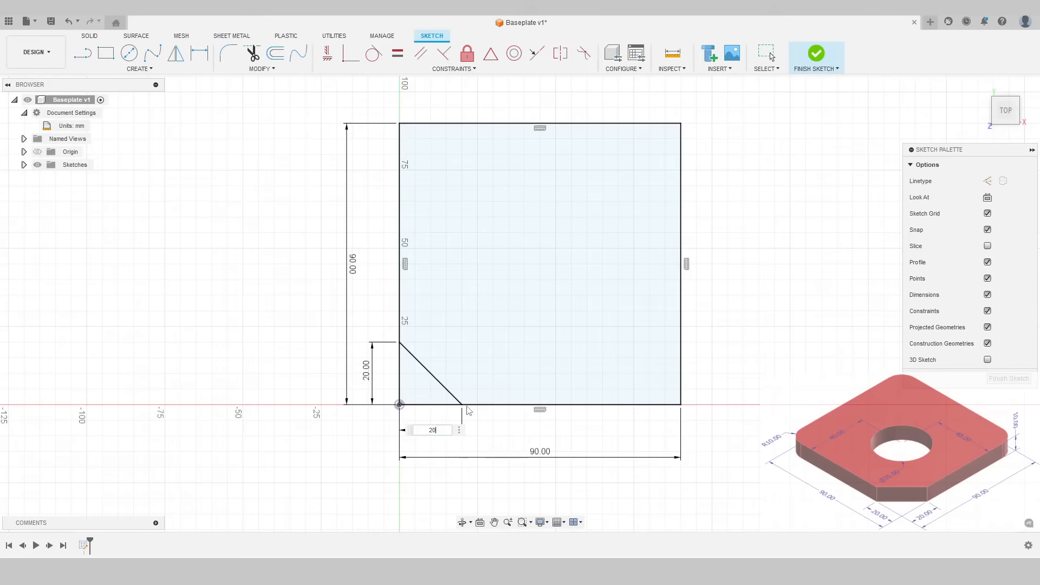
{"action": "key", "text": "Return"}
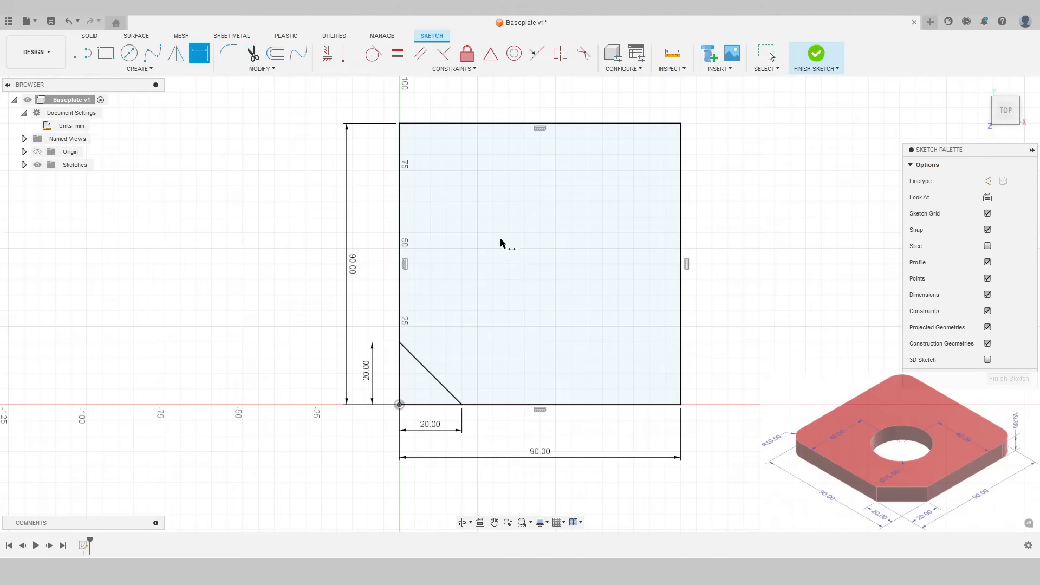
Step: Draw a 35 mm diameter circle inside the square, centred about 31 mm from its left edge and 62 mm from its bottom edge
{"action": "left_click", "coordinate": [130, 57]}
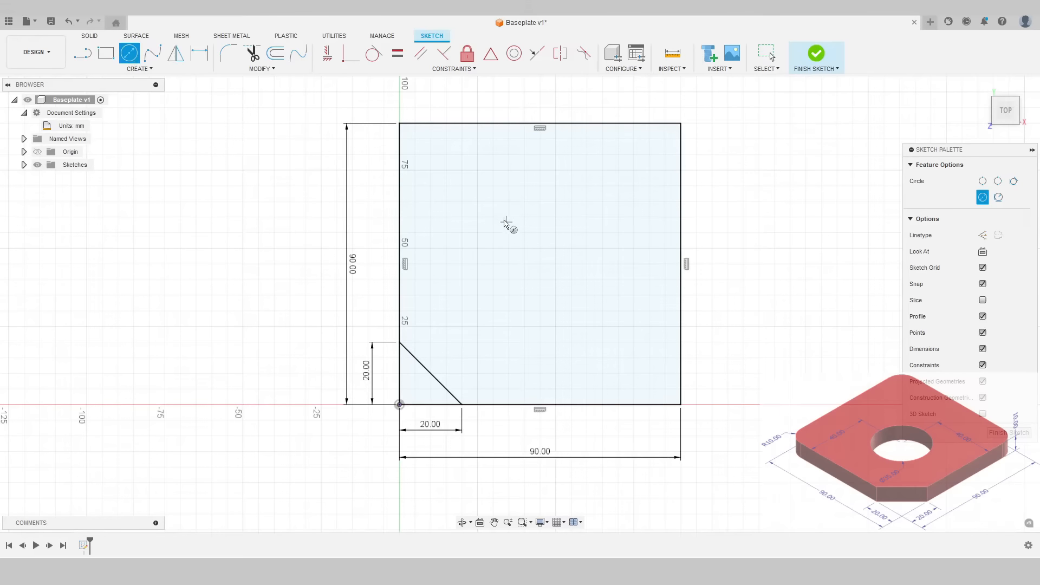
{"action": "left_click", "coordinate": [497, 211]}
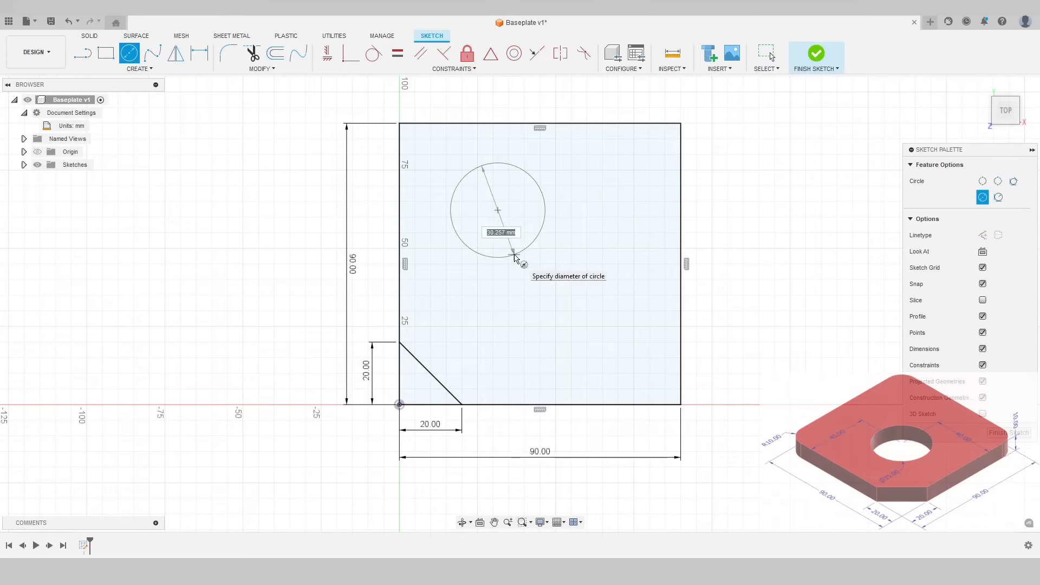
{"action": "type", "text": "35"}
{"action": "key", "text": "Return"}
{"action": "key", "text": "Escape"}
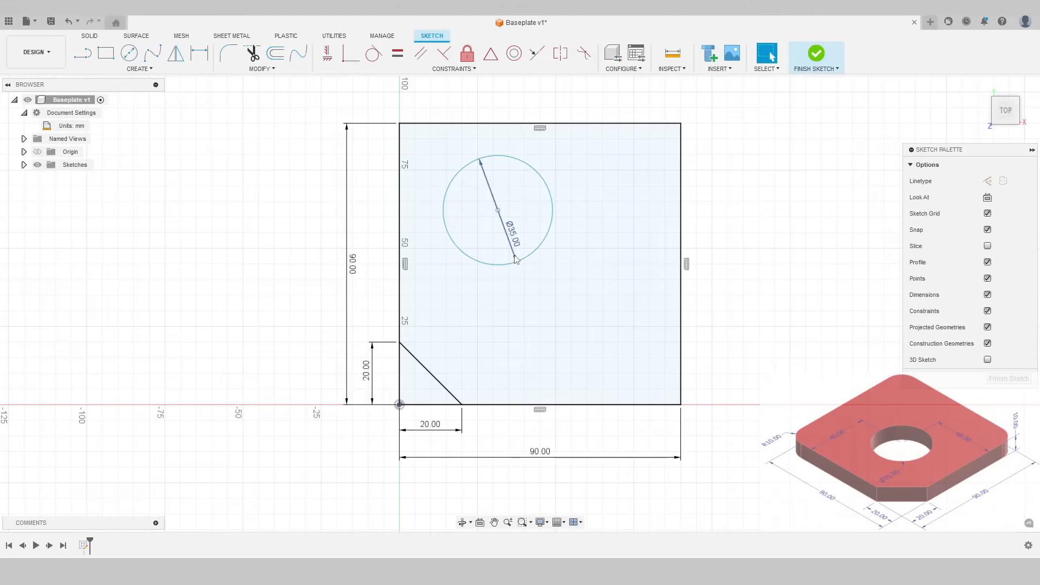
Step: Dimension the circle's centre 40 mm from the square's left edge
{"action": "left_click", "coordinate": [204, 62]}
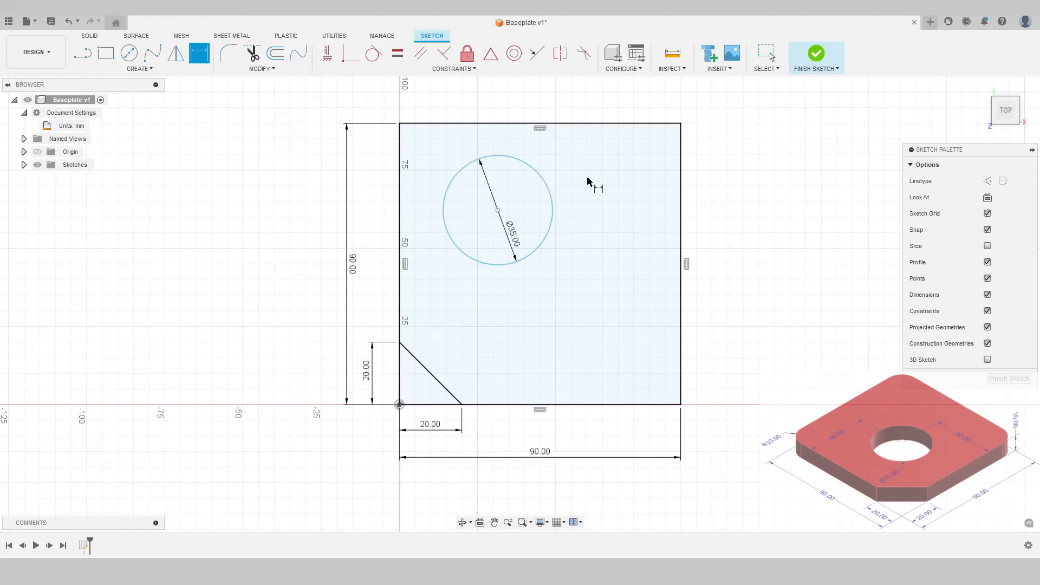
{"action": "left_click", "coordinate": [458, 176]}
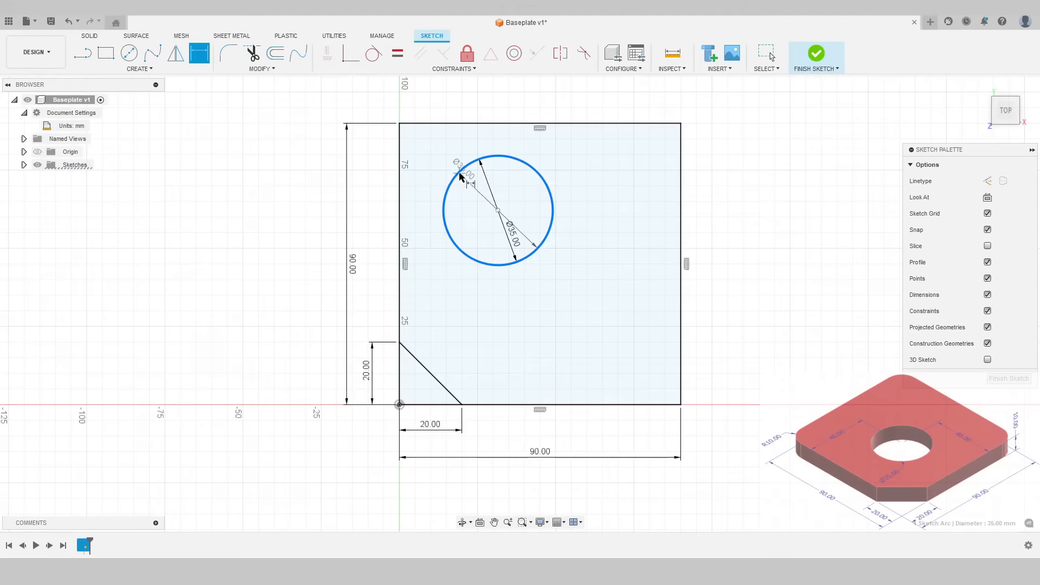
{"action": "left_click", "coordinate": [401, 157]}
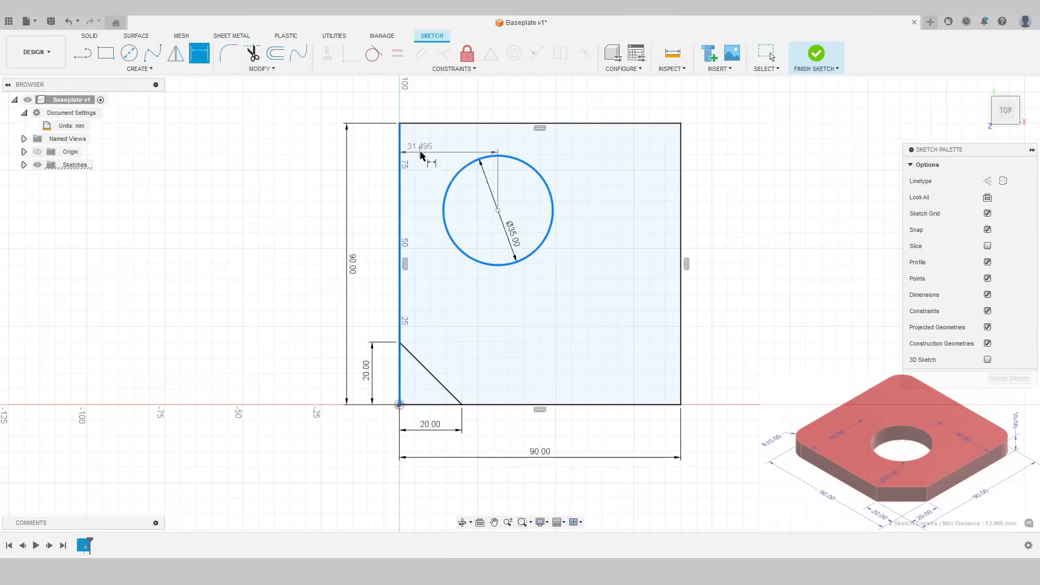
{"action": "left_click", "coordinate": [437, 150]}
{"action": "type", "text": "40"}
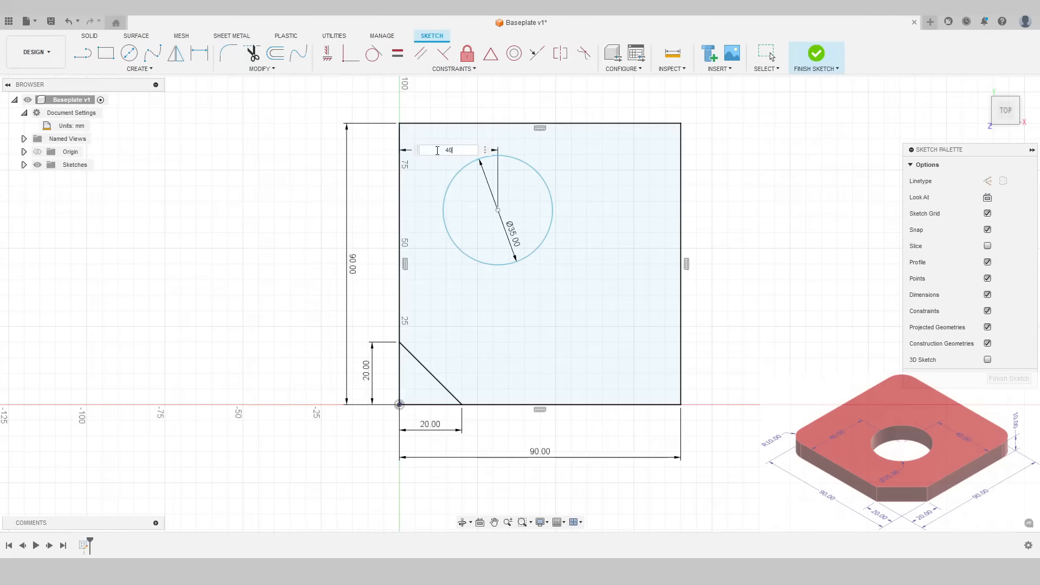
{"action": "key", "text": "Return"}
Step: Dimension the circle's centre 40 mm from the square's bottom edge
{"action": "left_click", "coordinate": [538, 269]}
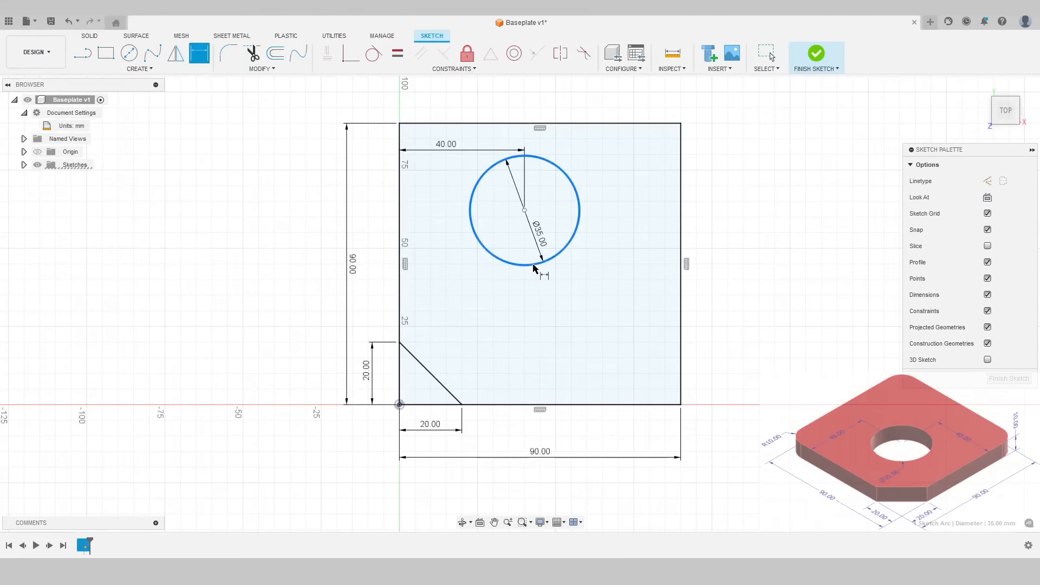
{"action": "left_click", "coordinate": [592, 404]}
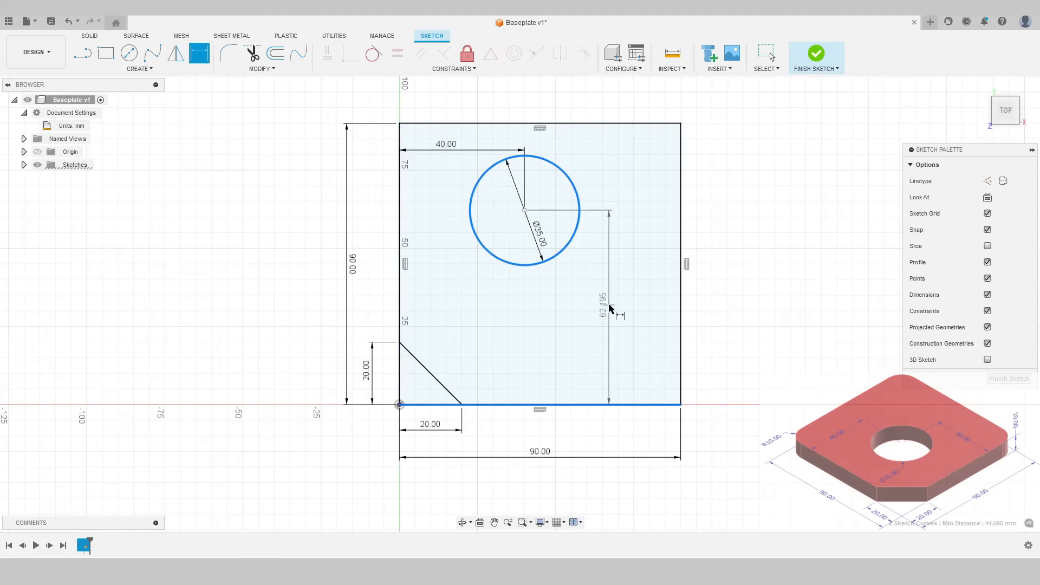
{"action": "left_click", "coordinate": [607, 303]}
{"action": "type", "text": "40"}
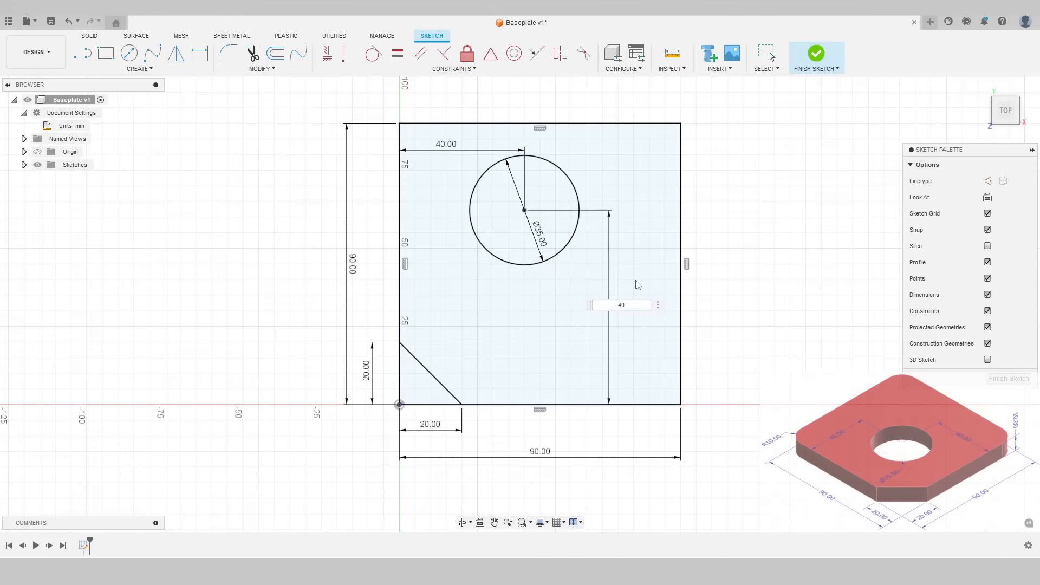
{"action": "key", "text": "Return"}
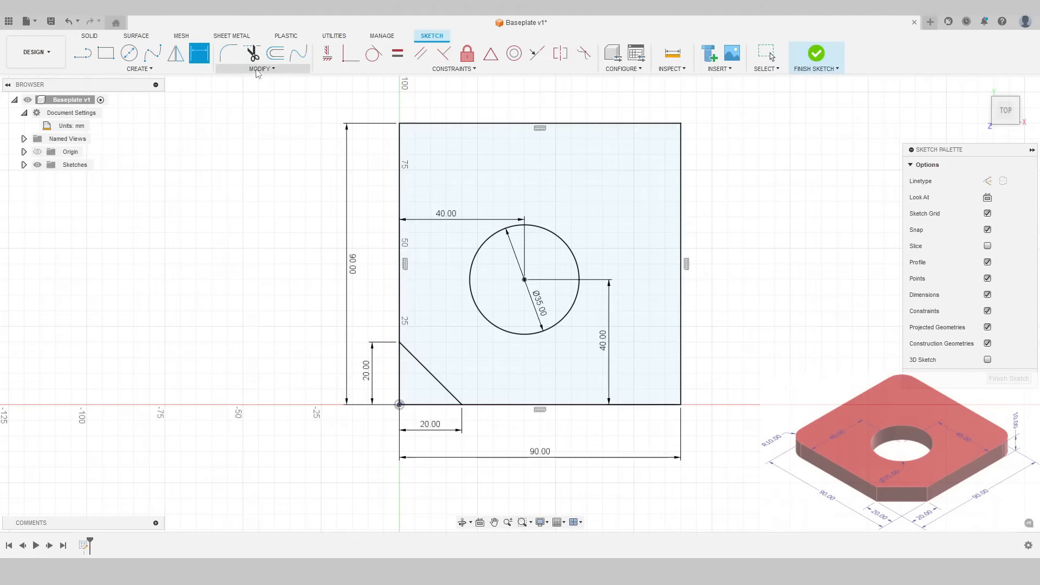
Step: Round the square's upper-left corner with a 10 mm sketch fillet
{"action": "left_click", "coordinate": [230, 56]}
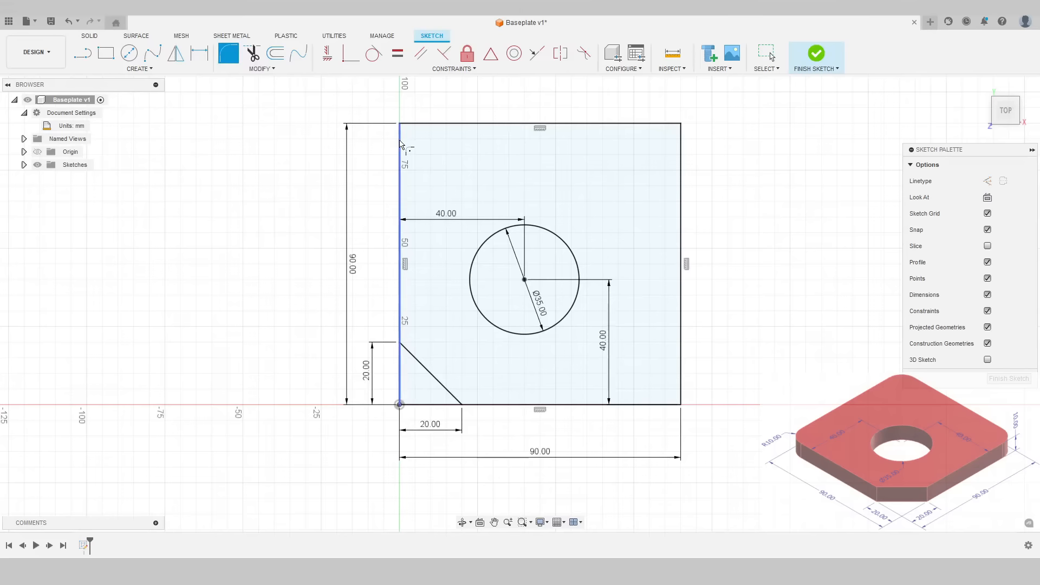
{"action": "left_click", "coordinate": [400, 146]}
{"action": "left_click", "coordinate": [431, 126]}
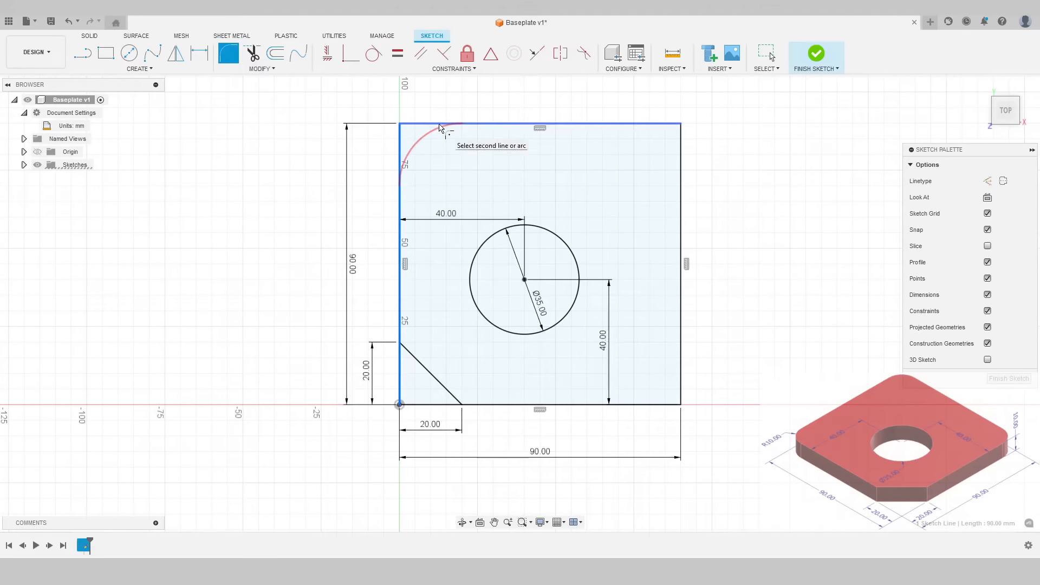
{"action": "left_click", "coordinate": [438, 126]}
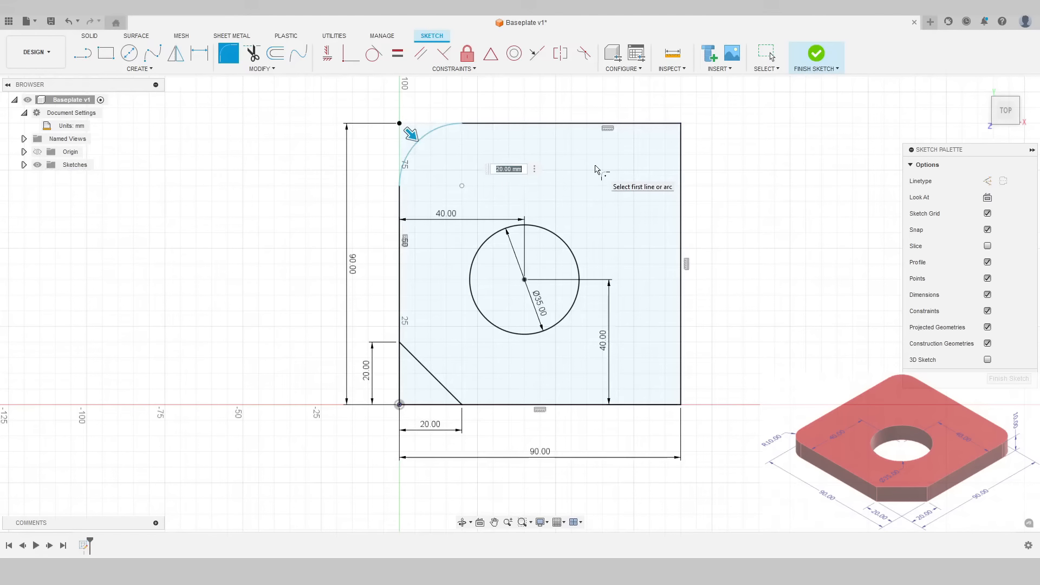
{"action": "type", "text": "10"}
{"action": "key", "text": "Return"}
{"action": "key", "text": "Escape"}
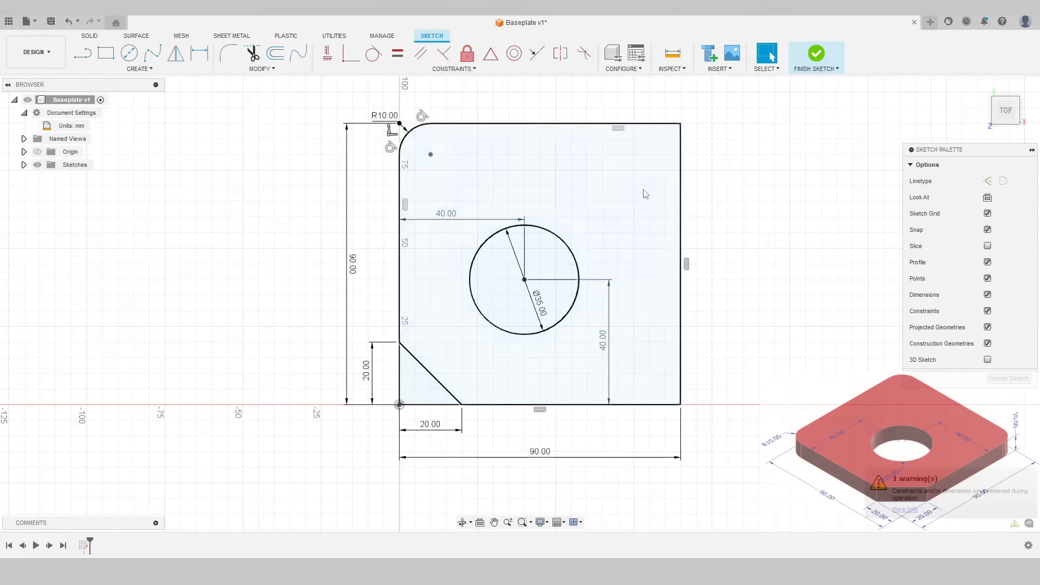
Step: Round the square's upper-right corner with a 10 mm sketch fillet
{"action": "key", "text": "Return"}
{"action": "left_click", "coordinate": [642, 124]}
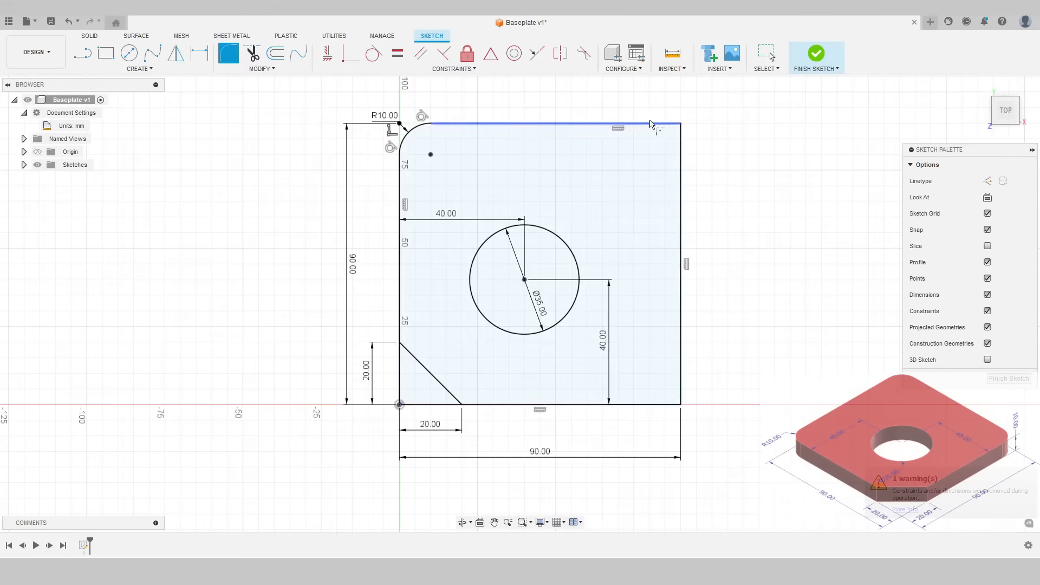
{"action": "left_click", "coordinate": [682, 151]}
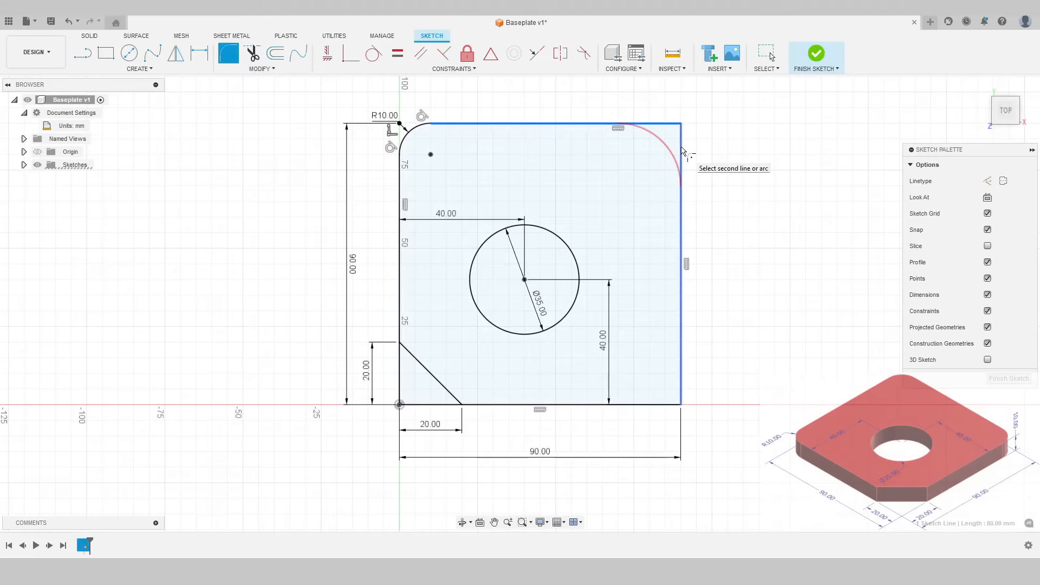
{"action": "left_click", "coordinate": [681, 195]}
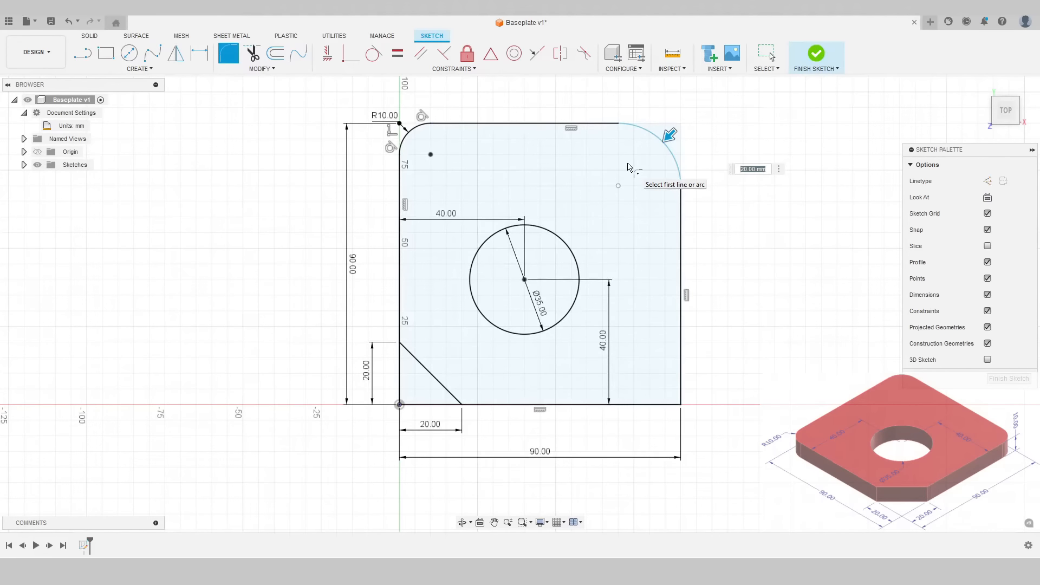
{"action": "type", "text": "10"}
{"action": "key", "text": "Return"}
Step: Round the square's lower-right corner with a 10 mm sketch fillet
{"action": "left_click", "coordinate": [228, 53]}
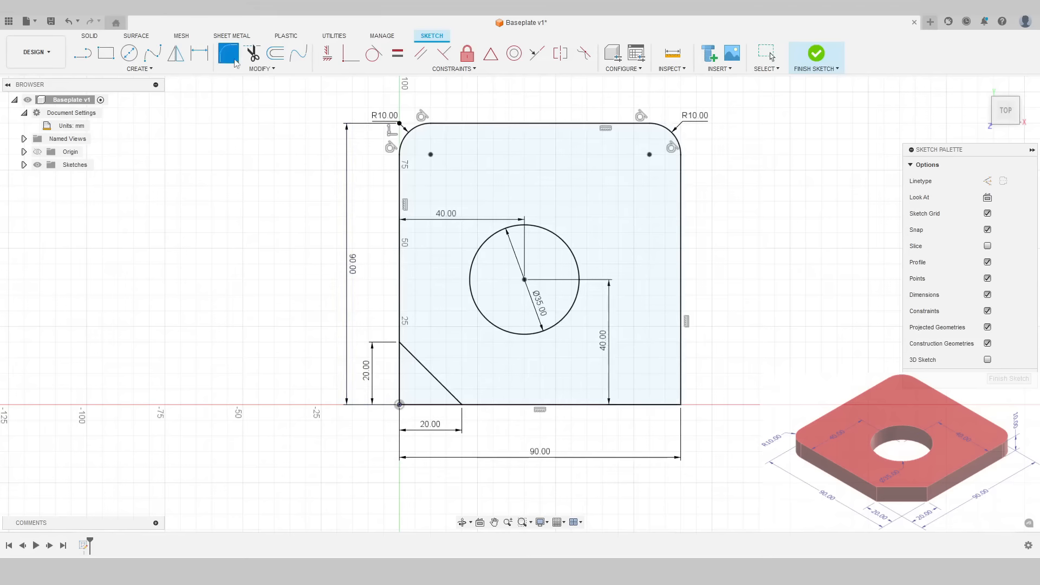
{"action": "left_click", "coordinate": [661, 405]}
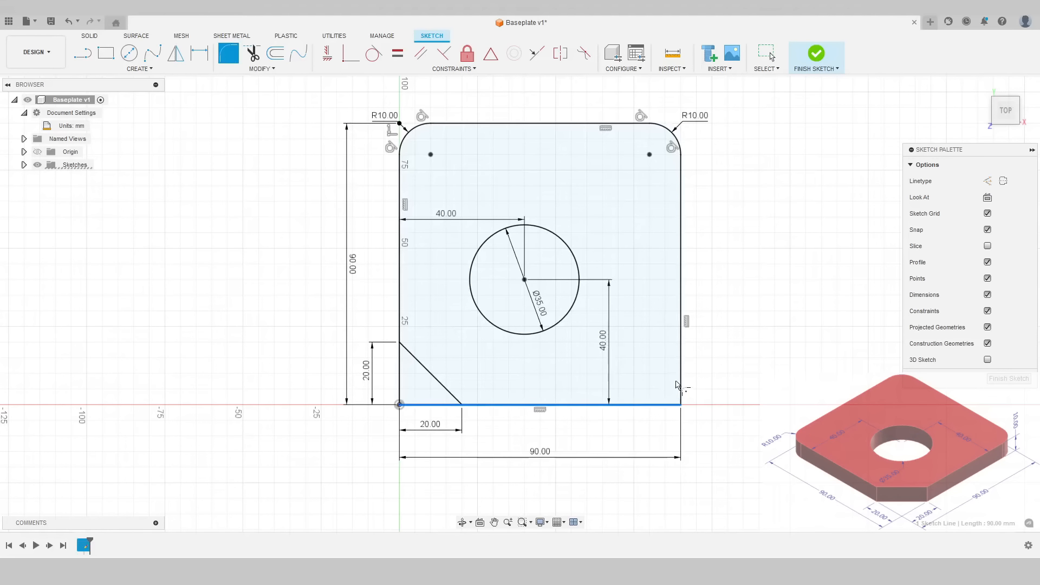
{"action": "left_click", "coordinate": [681, 382]}
{"action": "type", "text": "10"}
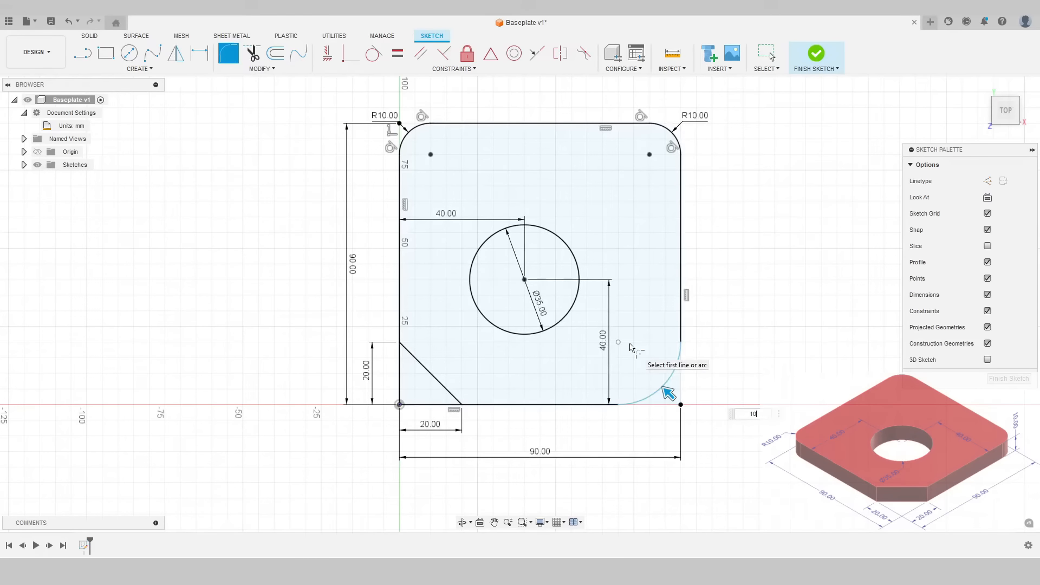
{"action": "key", "text": "Return"}
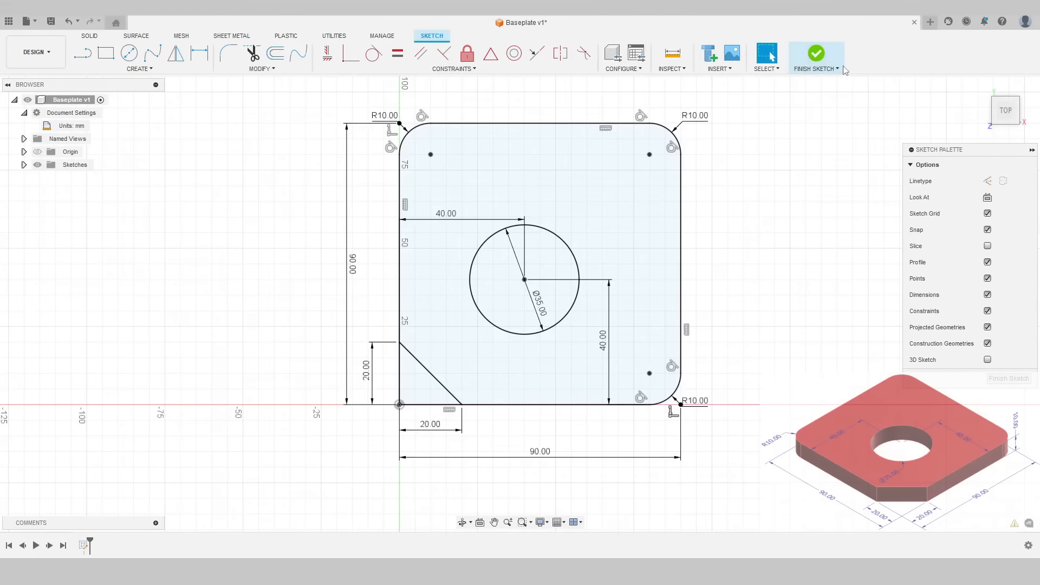
Step: Finish the sketch and extrude the plate profile, without the hole and corner triangle, 10 mm to one side as a new body
{"action": "left_click", "coordinate": [824, 63]}
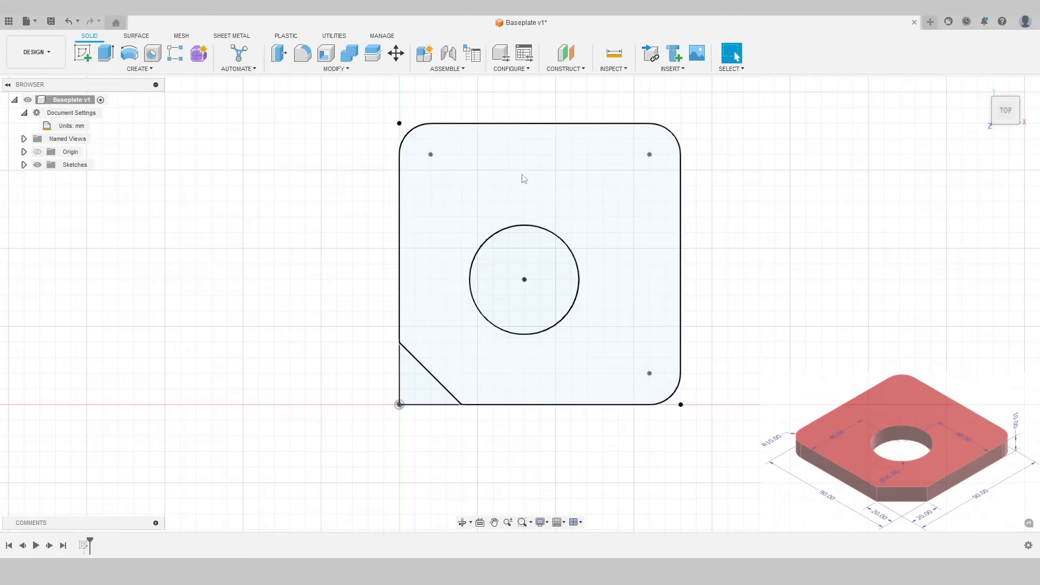
{"action": "left_click", "coordinate": [105, 58]}
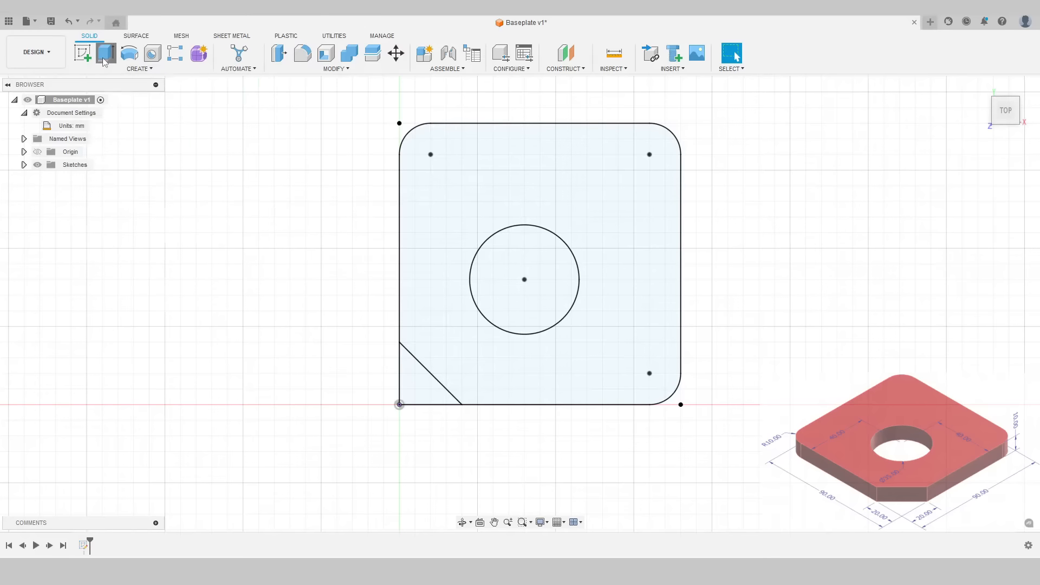
{"action": "left_click_drag", "start_coordinate": [280, 148], "coordinate": [304, 150]}
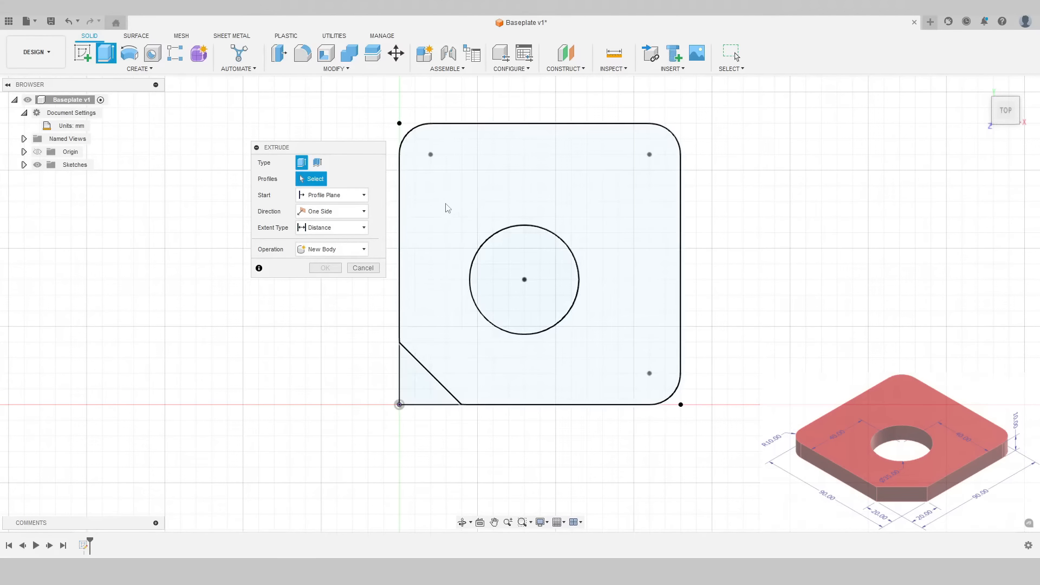
{"action": "left_click", "coordinate": [602, 194]}
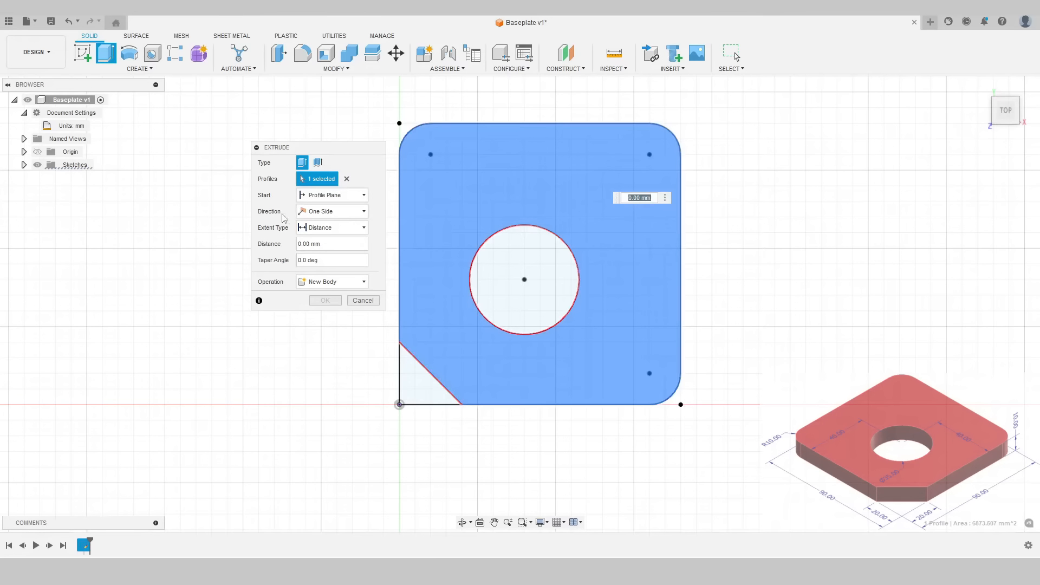
{"action": "left_click", "coordinate": [335, 212]}
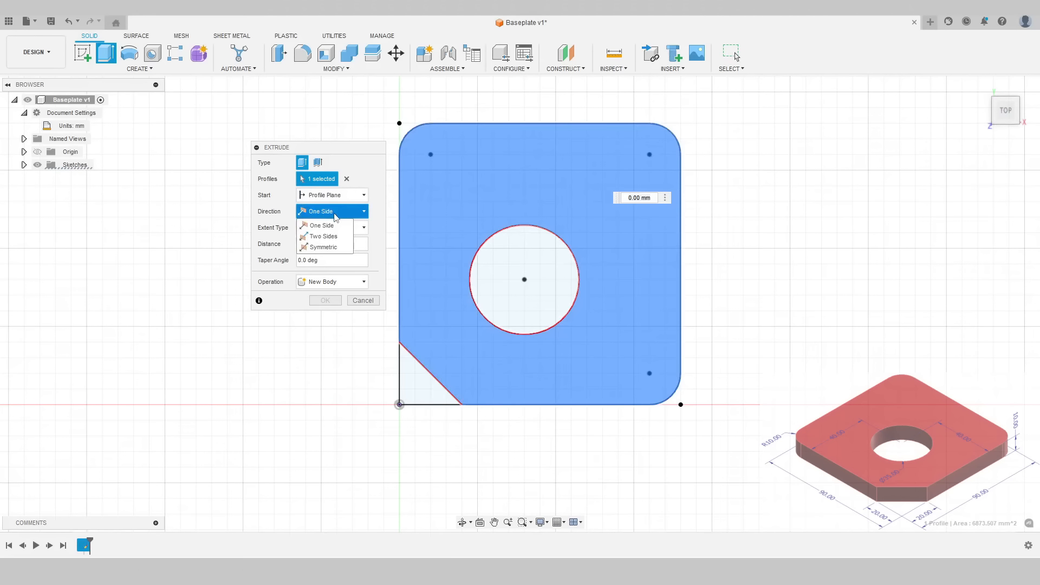
{"action": "left_click", "coordinate": [334, 215]}
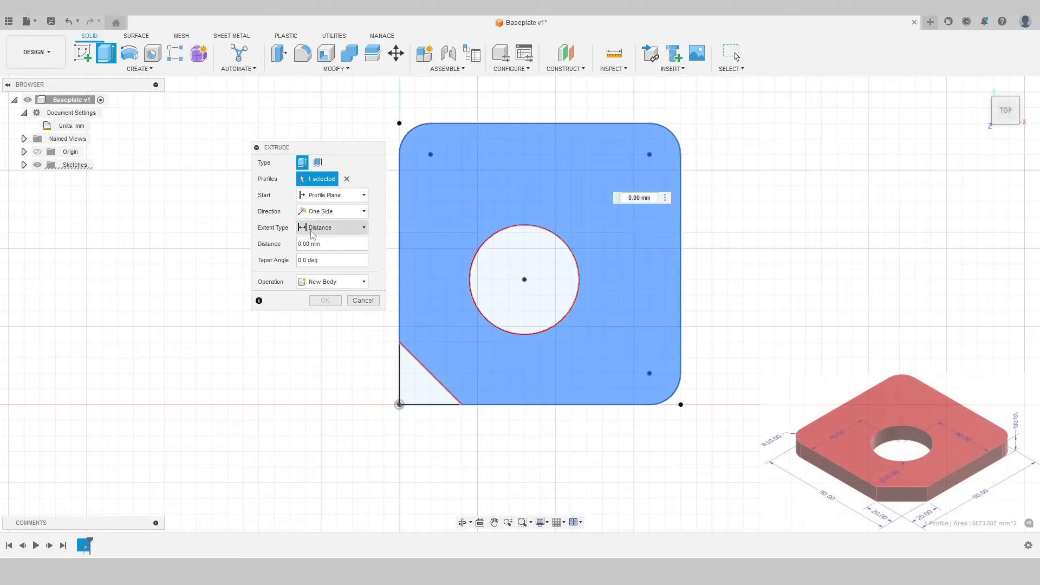
{"action": "left_click", "coordinate": [268, 244]}
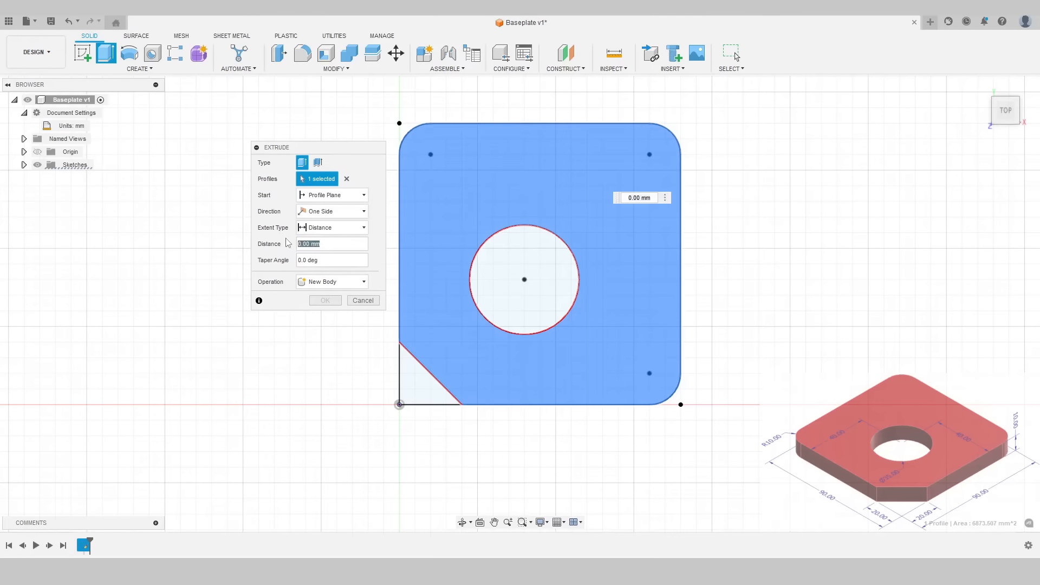
{"action": "type", "text": "10"}
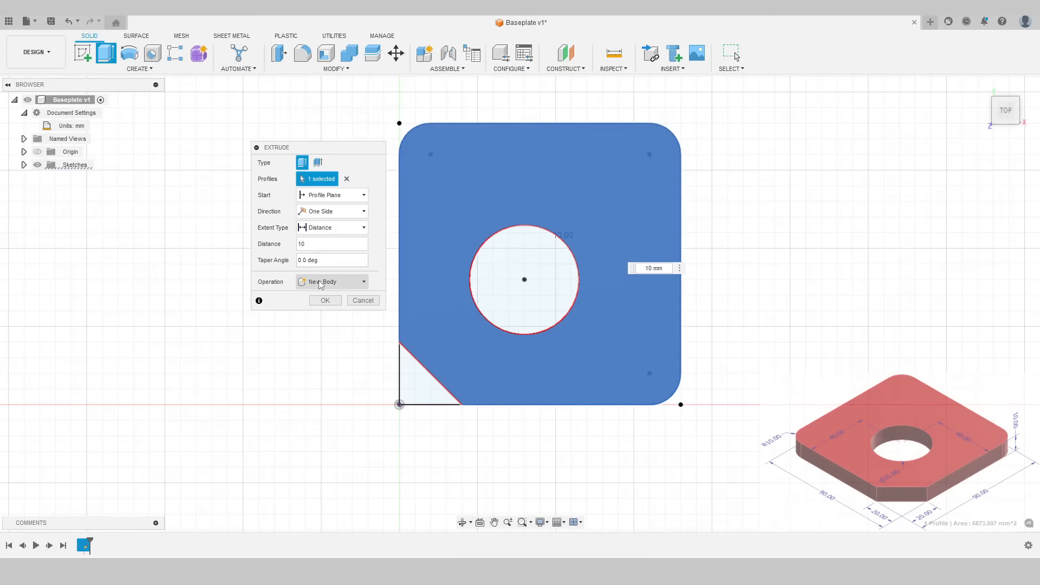
{"action": "left_click", "coordinate": [323, 301]}
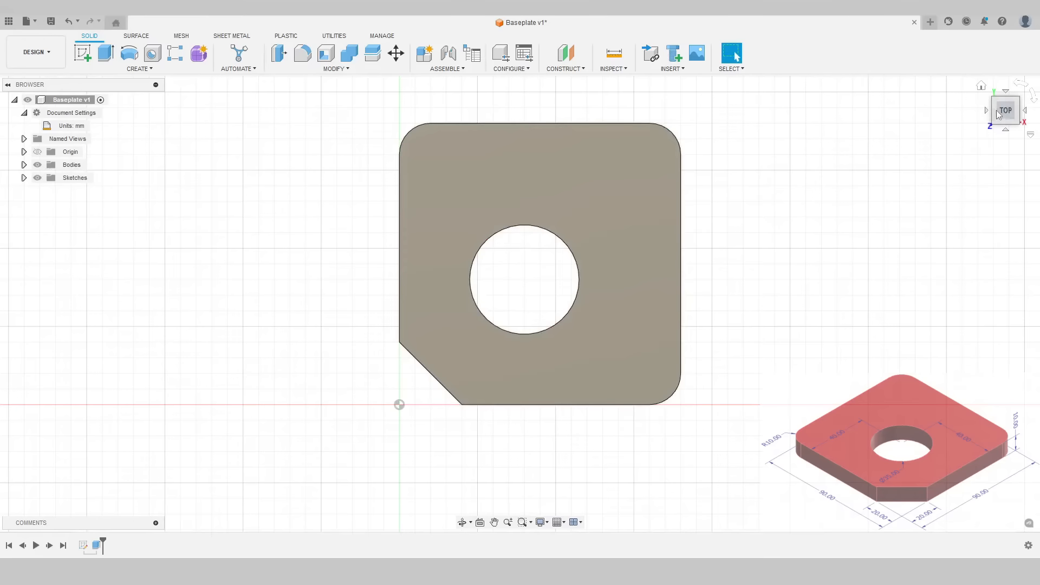
Step: Inspect the extruded plate from the home, front and left views and from free angles in between
{"action": "left_click", "coordinate": [981, 86]}
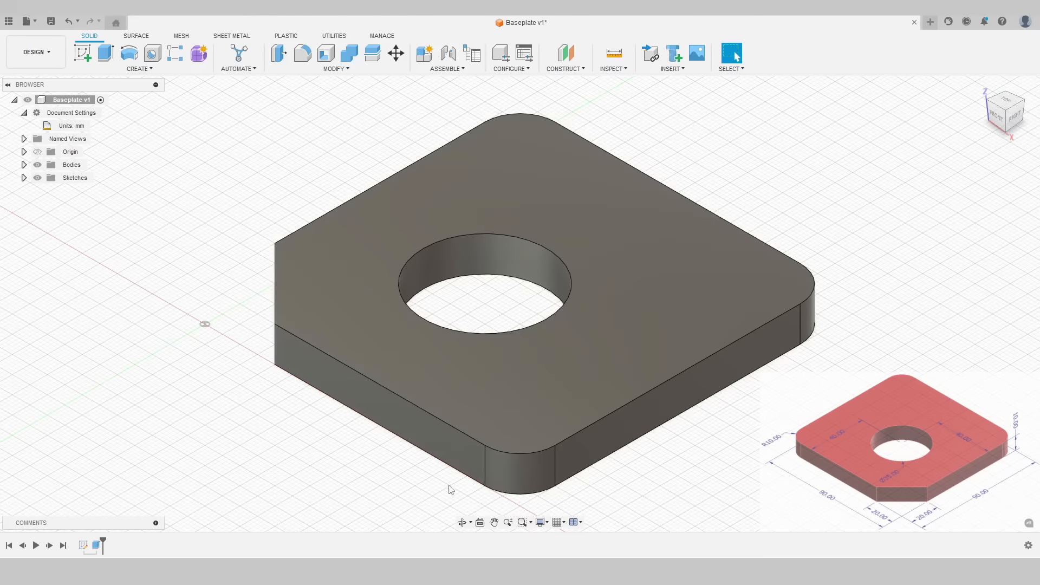
{"action": "left_click", "coordinate": [462, 522]}
{"action": "left_click_drag", "start_coordinate": [519, 302], "coordinate": [553, 295]}
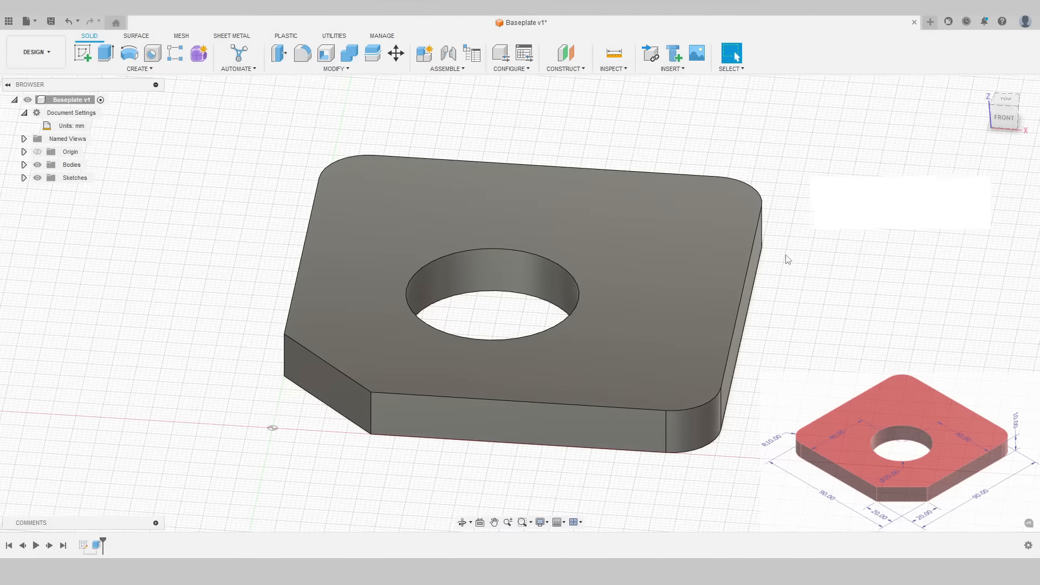
{"action": "middle_click_drag", "start_coordinate": [780, 247], "coordinate": [813, 254], "text": "shift"}
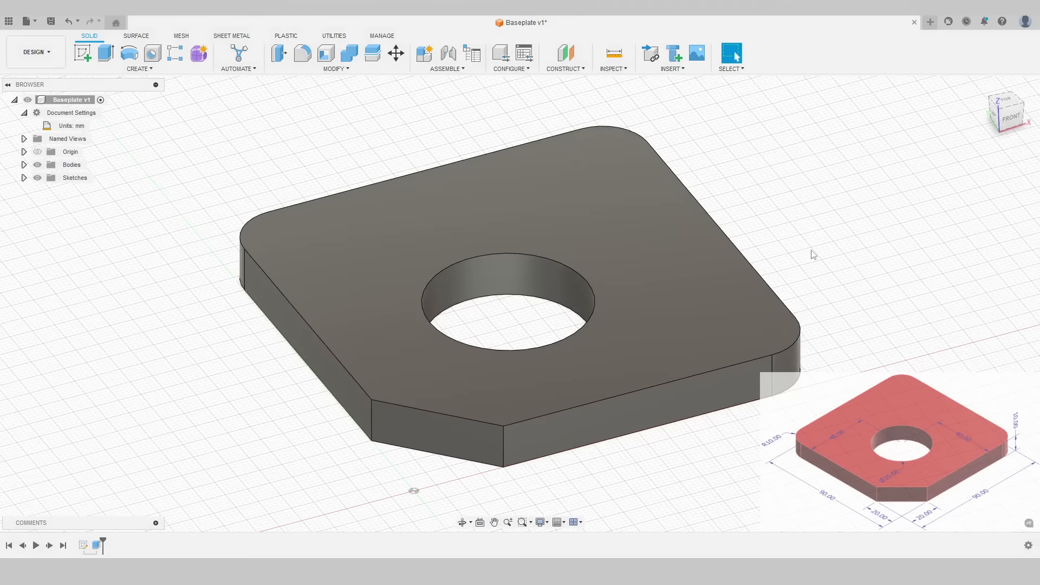
{"action": "mouse_move", "coordinate": [992, 118]}
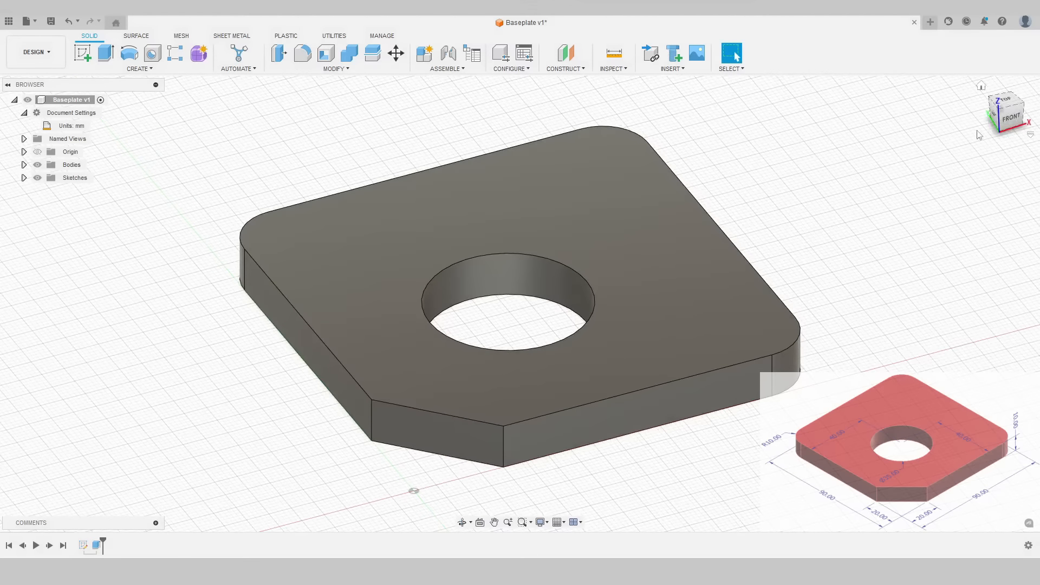
{"action": "mouse_move", "coordinate": [1010, 115]}
{"action": "left_mouse_down"}
{"action": "mouse_move", "coordinate": [987, 113]}
{"action": "mouse_move", "coordinate": [957, 80]}
{"action": "mouse_move", "coordinate": [934, 106]}
{"action": "mouse_move", "coordinate": [954, 131]}
{"action": "mouse_move", "coordinate": [1003, 124]}
{"action": "left_mouse_up"}
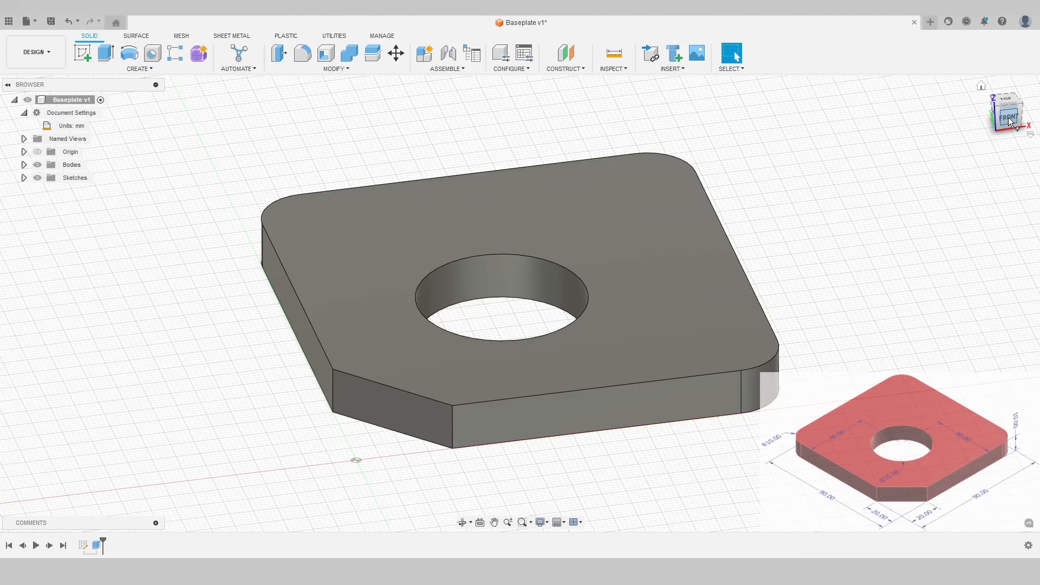
{"action": "left_click", "coordinate": [1009, 121]}
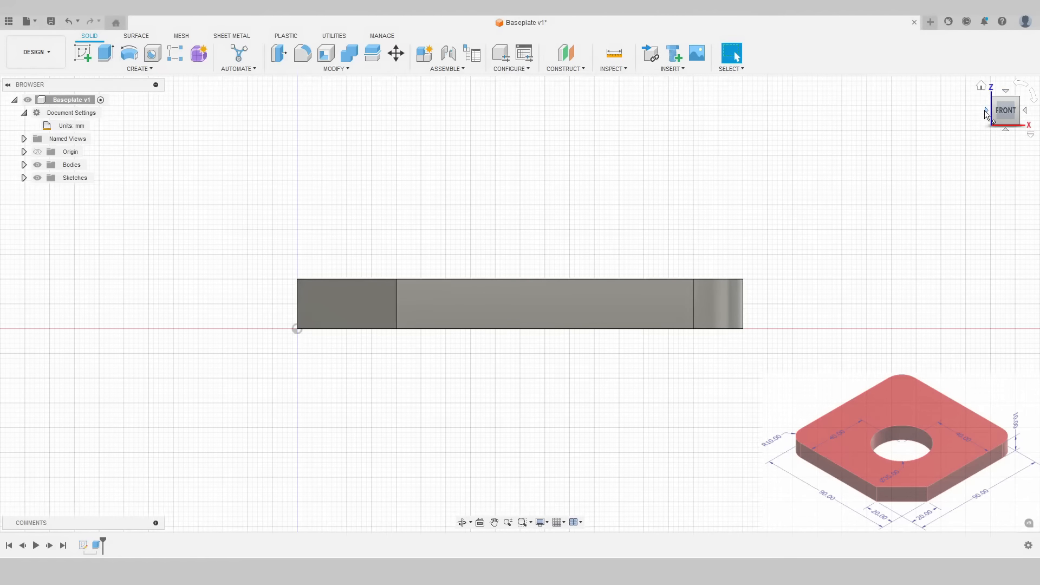
{"action": "left_click", "coordinate": [985, 111]}
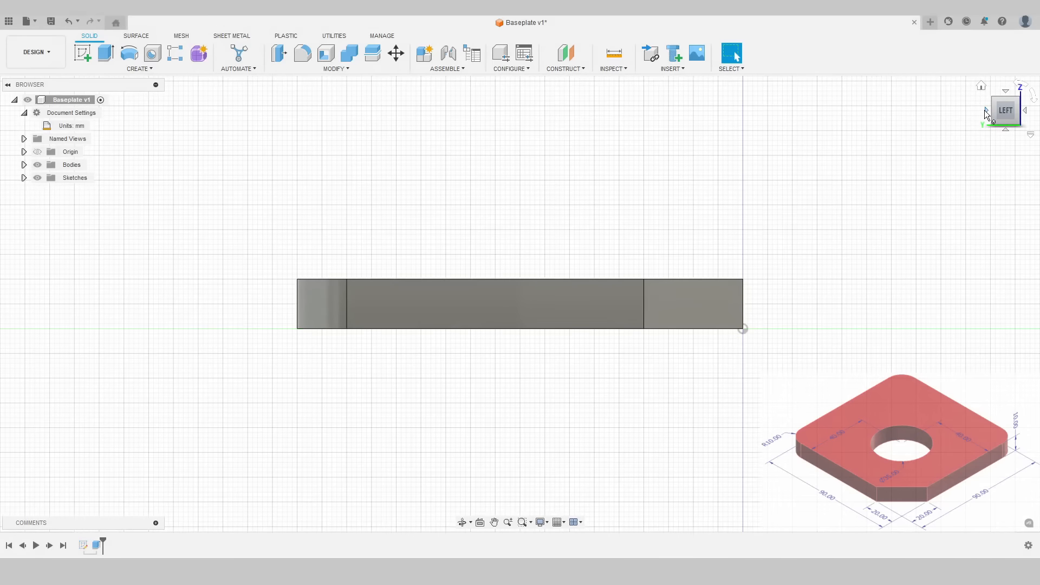
Step: Set the isometric view facing the chamfered corner as the Home view with Fit to View, and check it from another angle
{"action": "left_click", "coordinate": [1019, 100]}
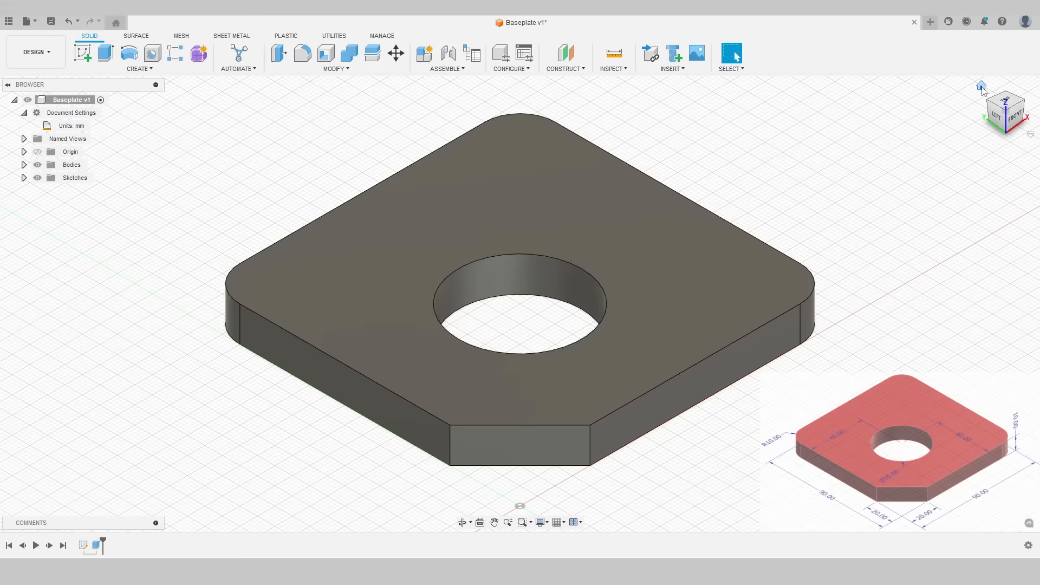
{"action": "right_click", "coordinate": [997, 112]}
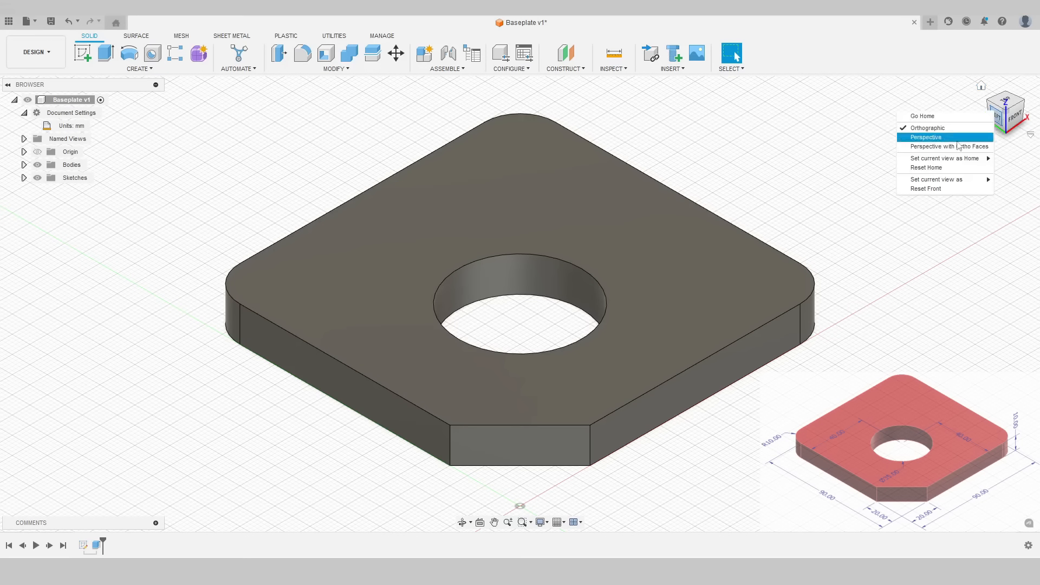
{"action": "mouse_move", "coordinate": [925, 161]}
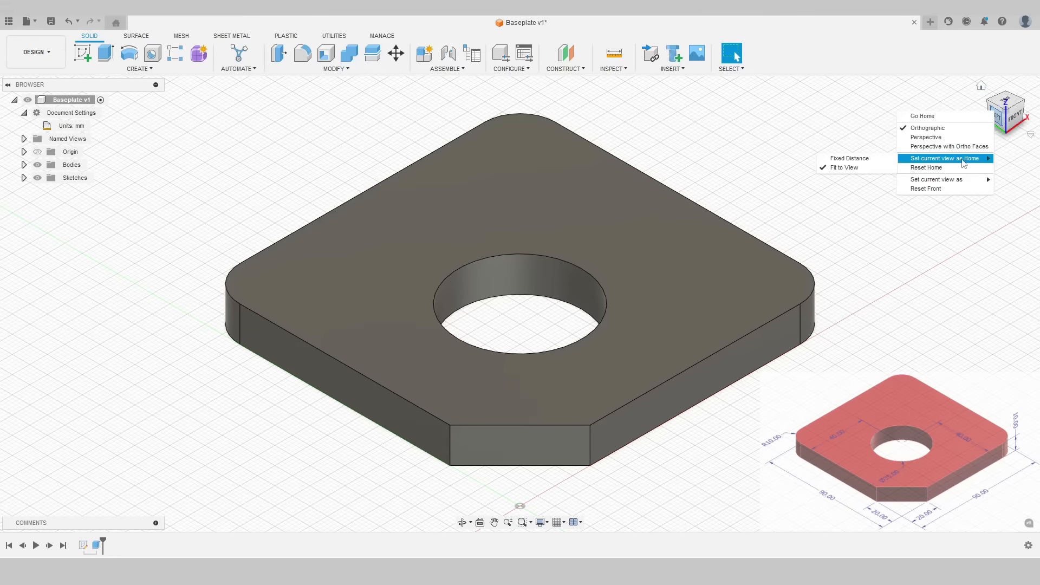
{"action": "left_click", "coordinate": [852, 167]}
{"action": "mouse_move", "coordinate": [912, 171]}
{"action": "middle_mouse_down", "text": "shift"}
{"action": "mouse_move", "coordinate": [892, 118]}
{"action": "mouse_move", "coordinate": [801, 92]}
{"action": "middle_mouse_up", "text": "shift"}
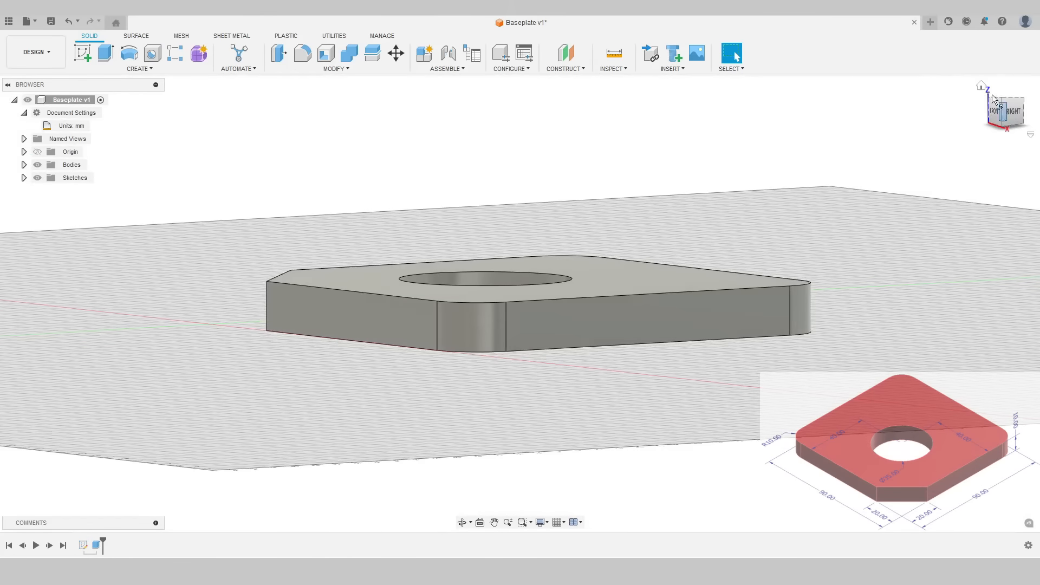
{"action": "left_click", "coordinate": [981, 86]}
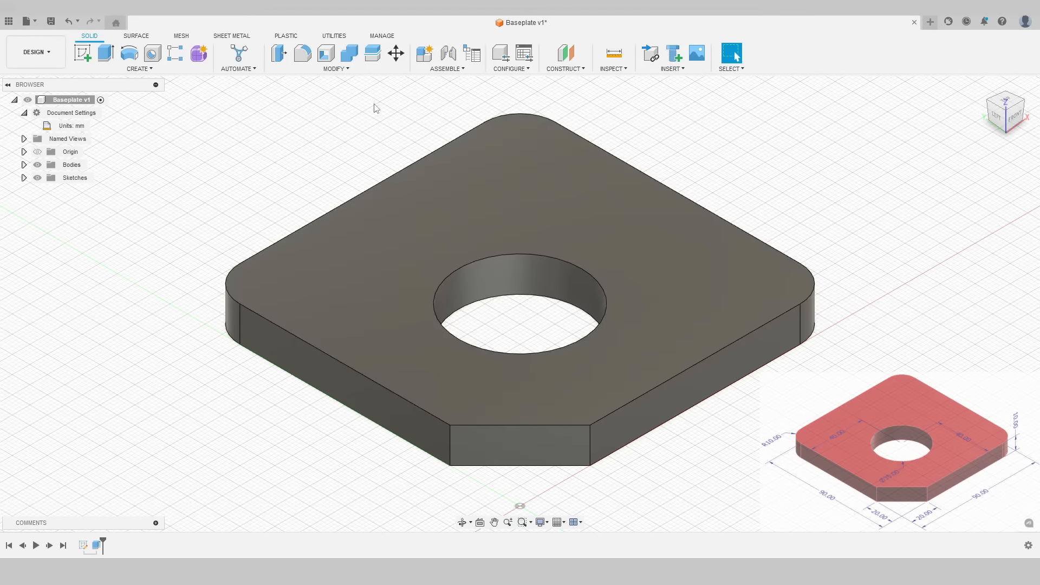
Step: Search the appearance library for red and apply Paint - Enamel Glossy (Red) to the plate body
{"action": "left_click", "coordinate": [348, 69]}
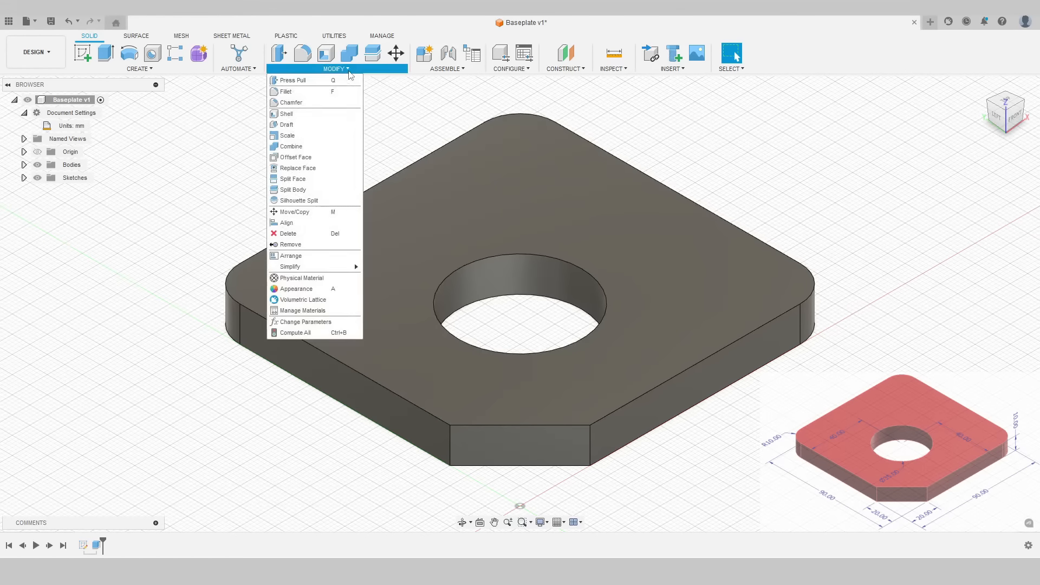
{"action": "left_click", "coordinate": [295, 290]}
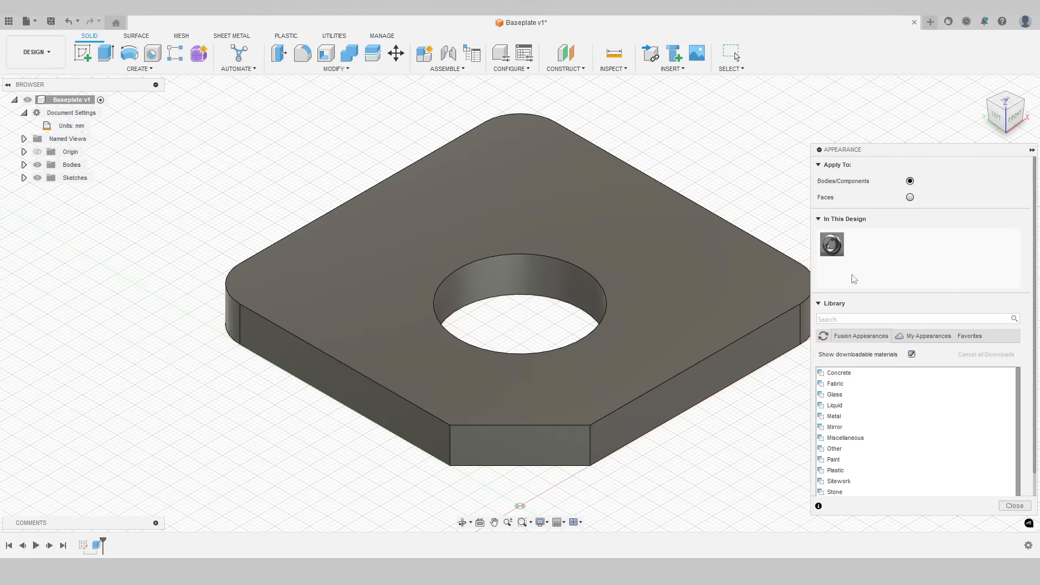
{"action": "left_click", "coordinate": [855, 321]}
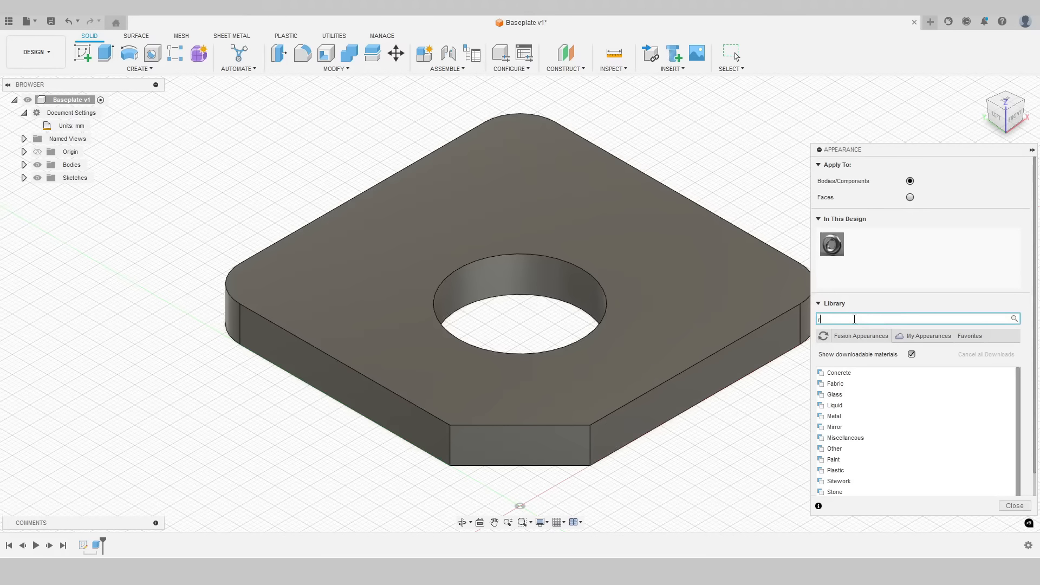
{"action": "type", "text": "red"}
{"action": "key", "text": "Return"}
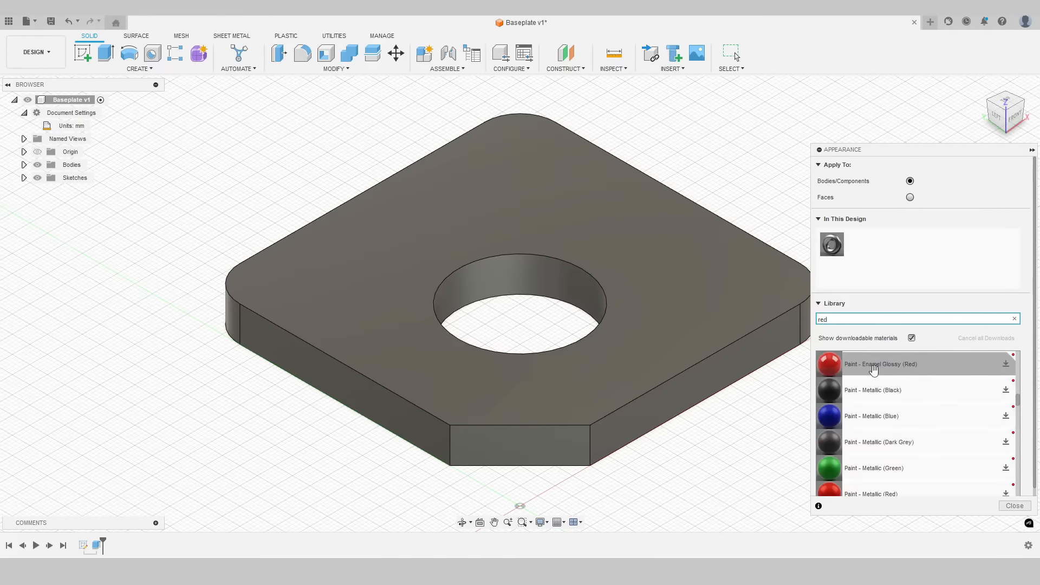
{"action": "left_click_drag", "start_coordinate": [893, 369], "coordinate": [723, 275]}
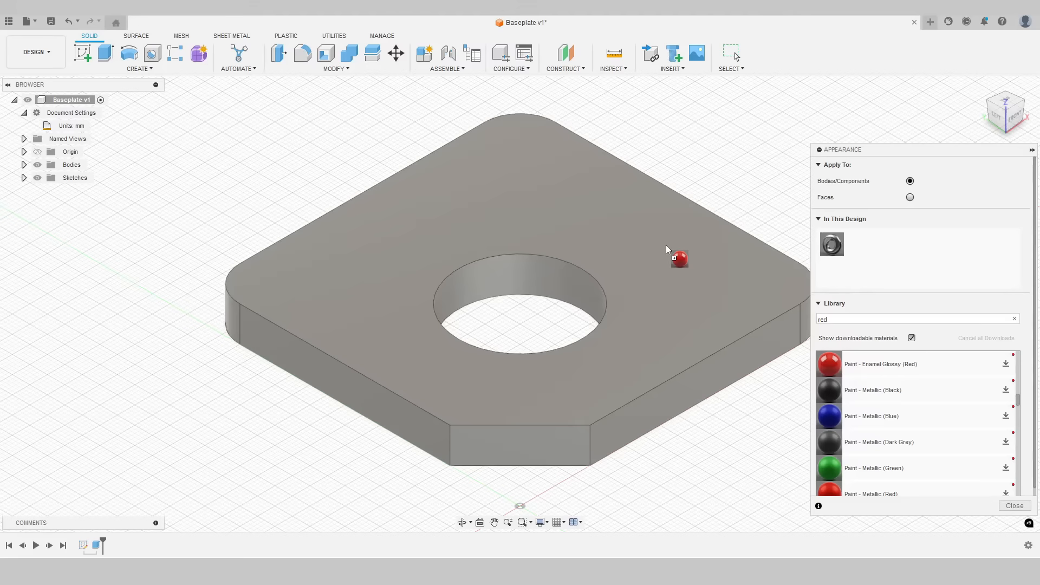
{"action": "left_click_drag", "start_coordinate": [657, 240], "coordinate": [657, 240]}
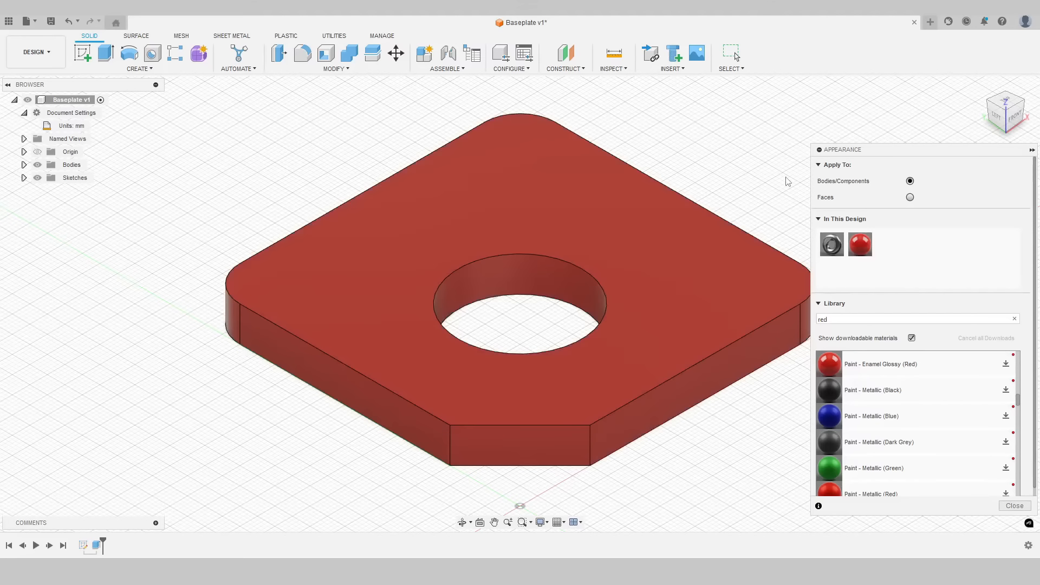
{"action": "left_click", "coordinate": [1014, 507]}
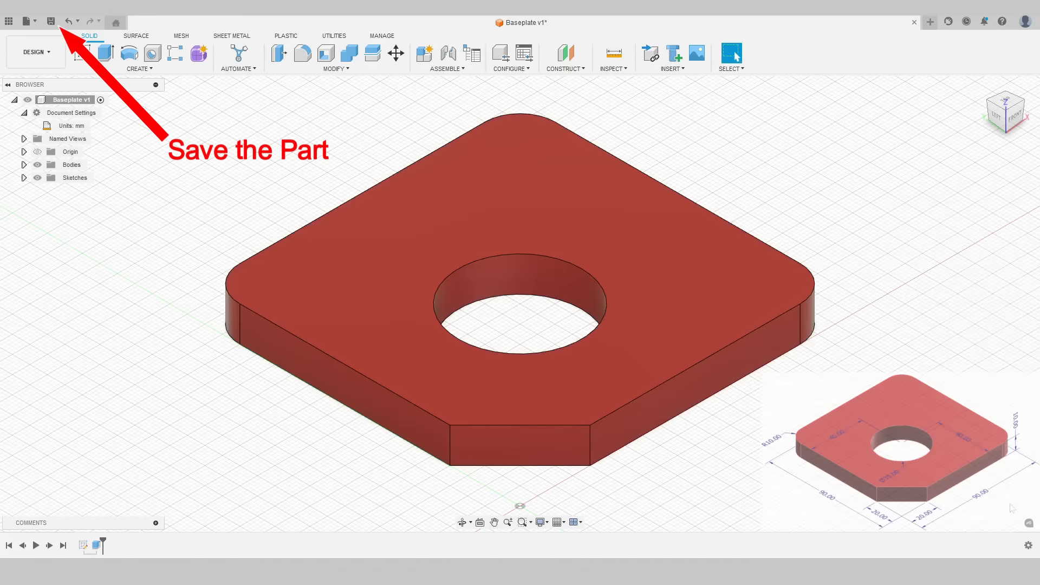
Step: Create a new design and save it as Bracket in the Fusion Tutorial location
{"action": "scroll", "coordinate": [678, 272], "scroll_direction": "down", "scroll_amount": 2}
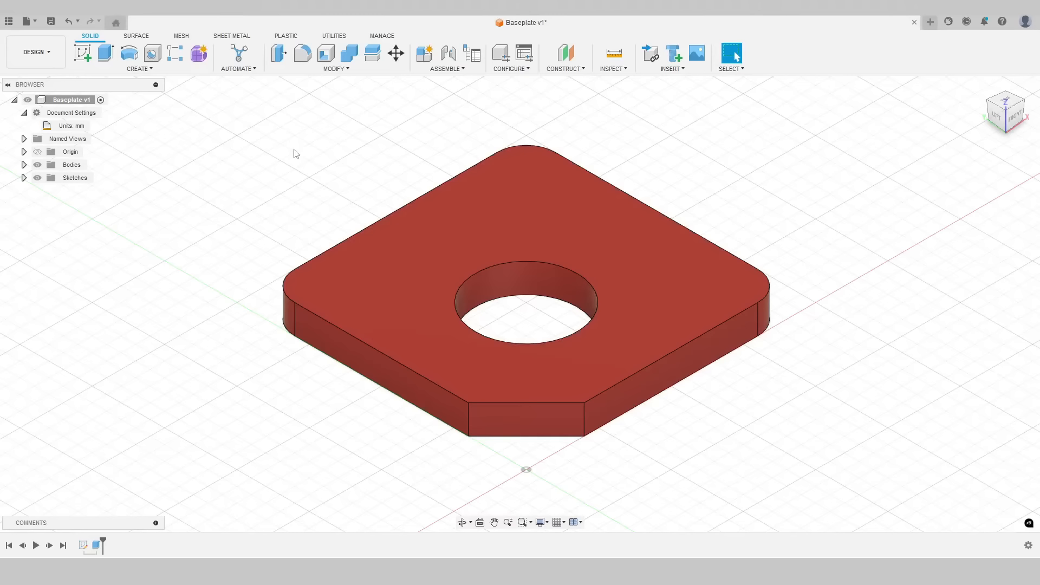
{"action": "left_click", "coordinate": [34, 21]}
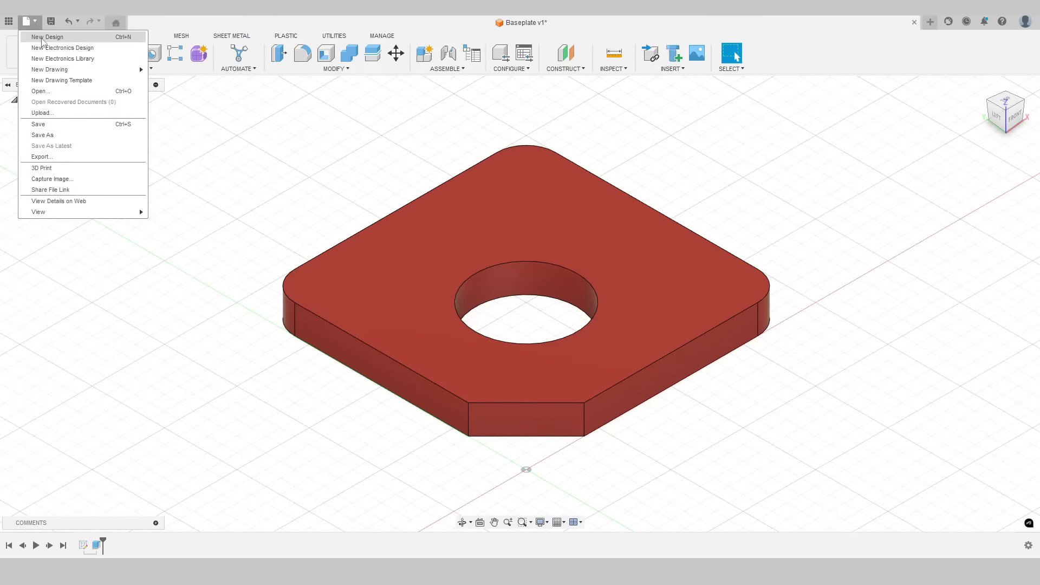
{"action": "left_click", "coordinate": [41, 37]}
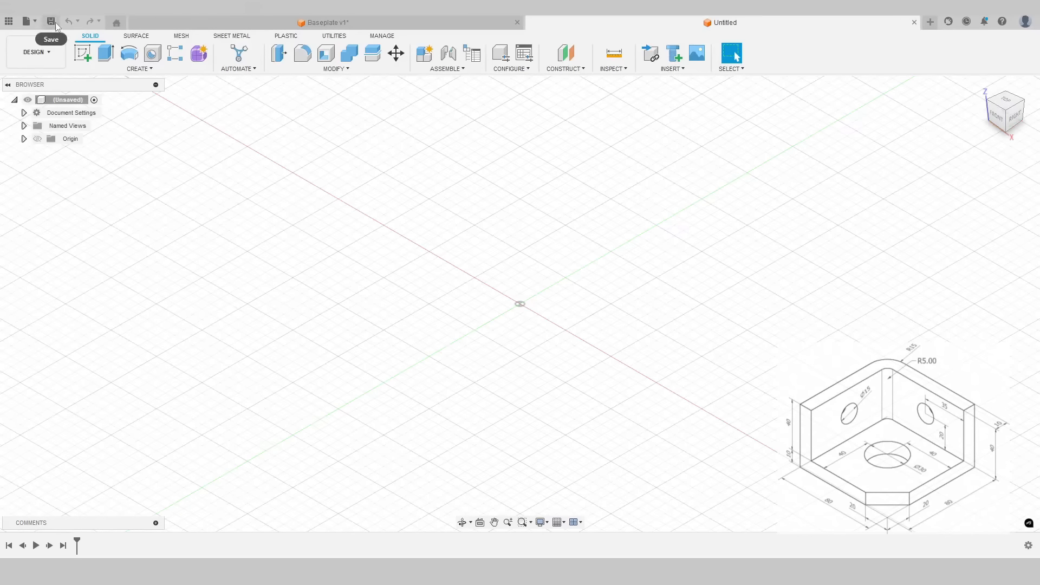
{"action": "left_click", "coordinate": [51, 22]}
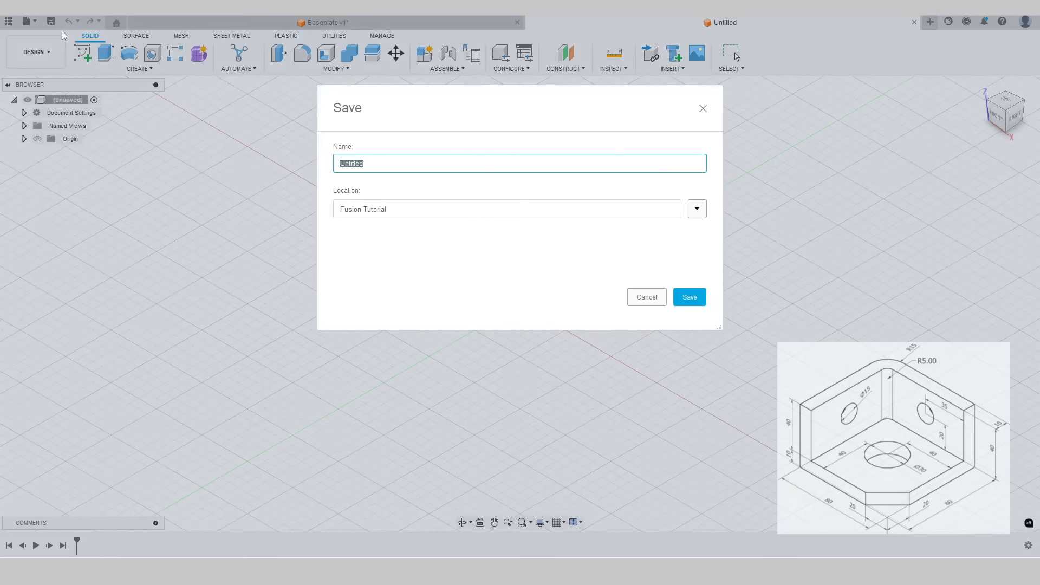
{"action": "type", "text": "Bracket"}
{"action": "left_click", "coordinate": [690, 298]}
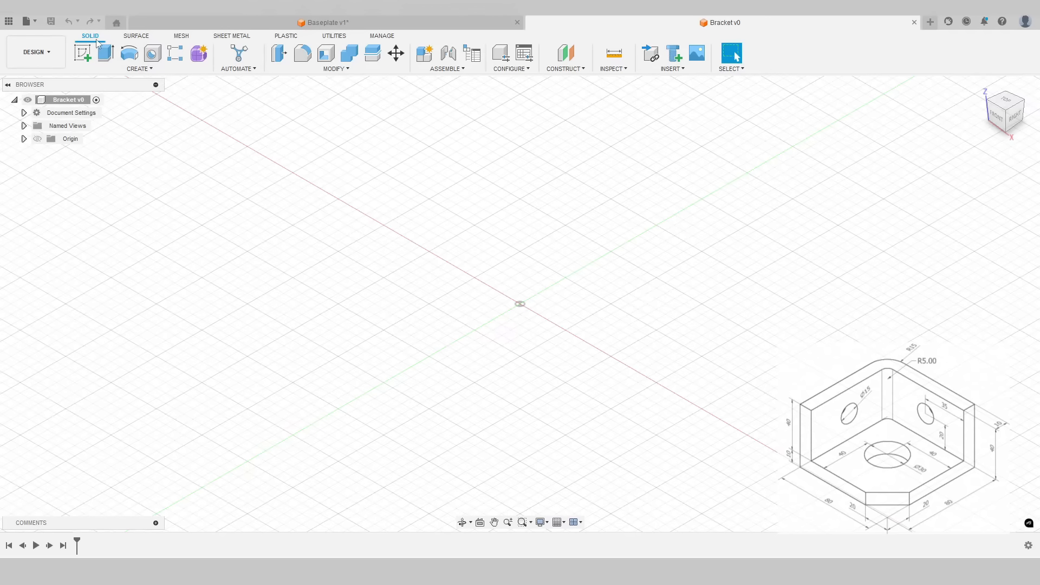
Step: Start a new sketch on the horizontal XY plane of the Bracket design
{"action": "left_click", "coordinate": [88, 57]}
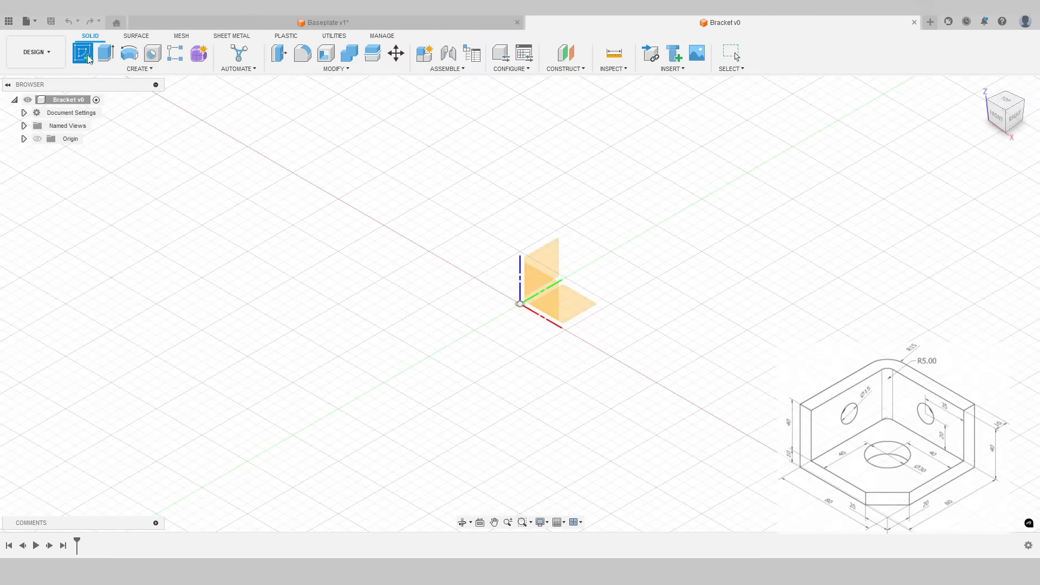
{"action": "left_click", "coordinate": [576, 299]}
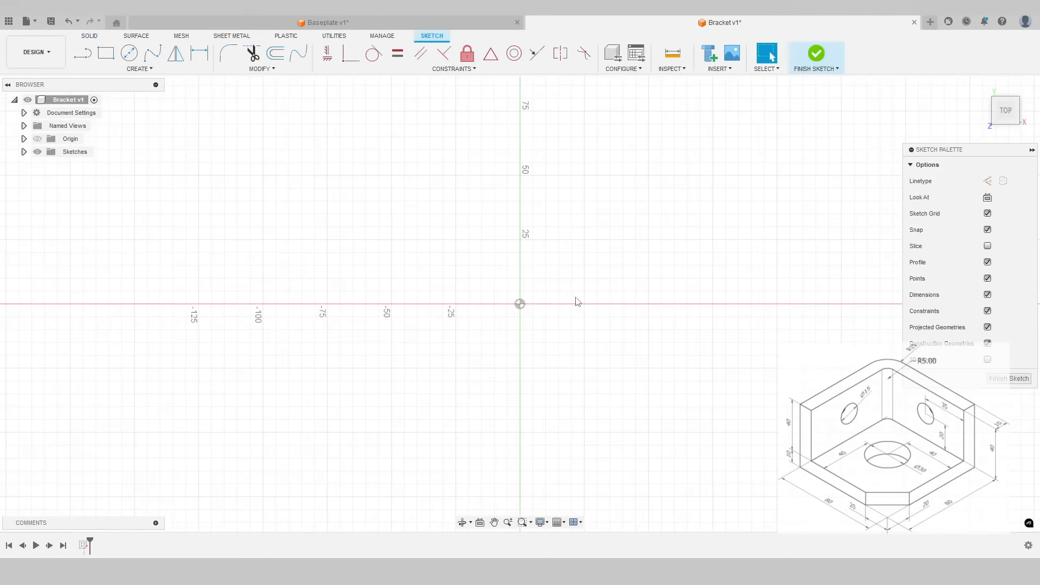
Step: Draw an 80 × 80 mm rectangle with one corner on the origin, extending along positive X and Y
{"action": "left_click", "coordinate": [106, 54]}
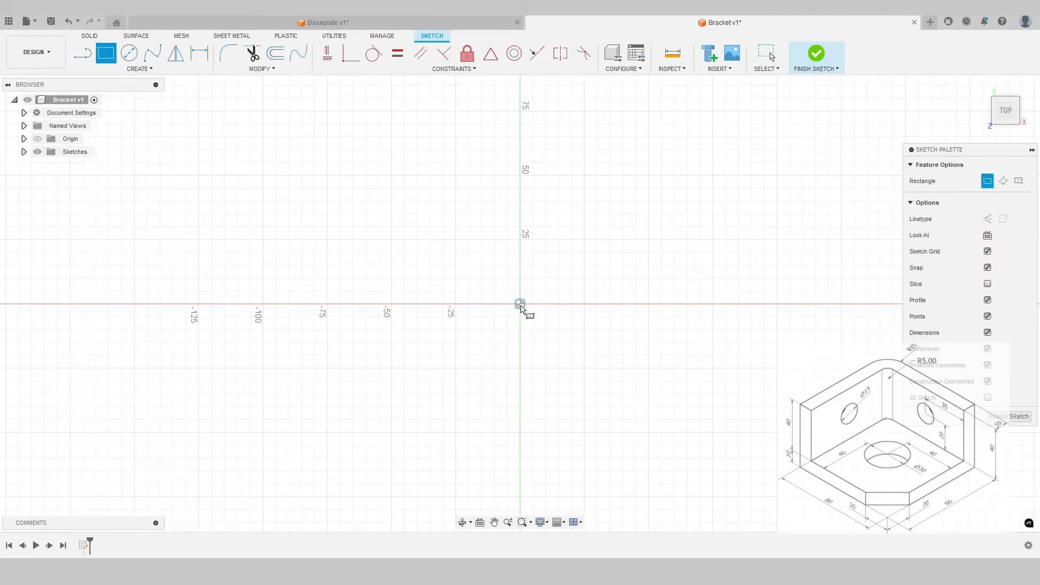
{"action": "left_click", "coordinate": [520, 304]}
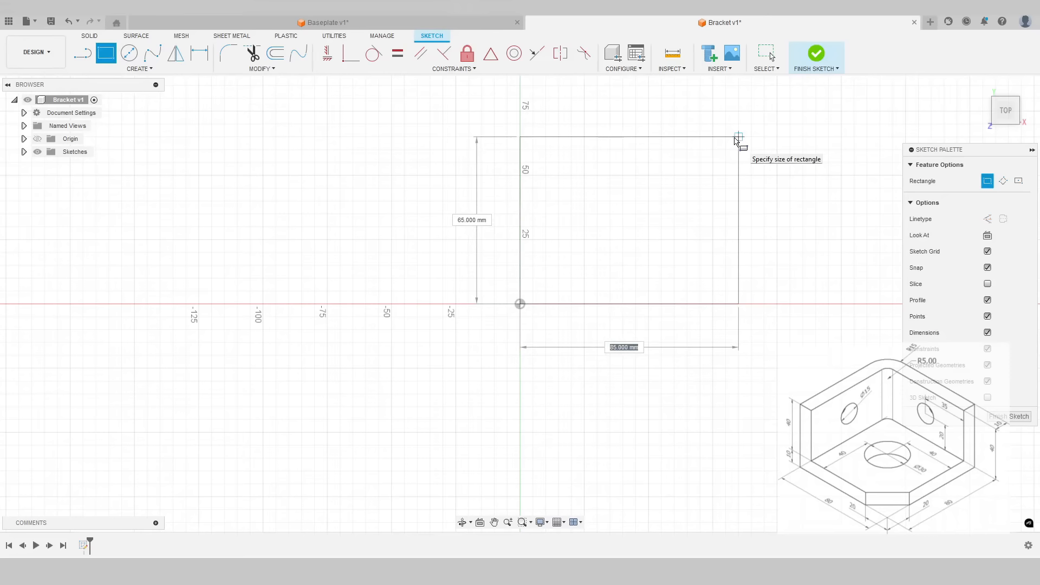
{"action": "type", "text": "80"}
{"action": "key", "text": "Tab"}
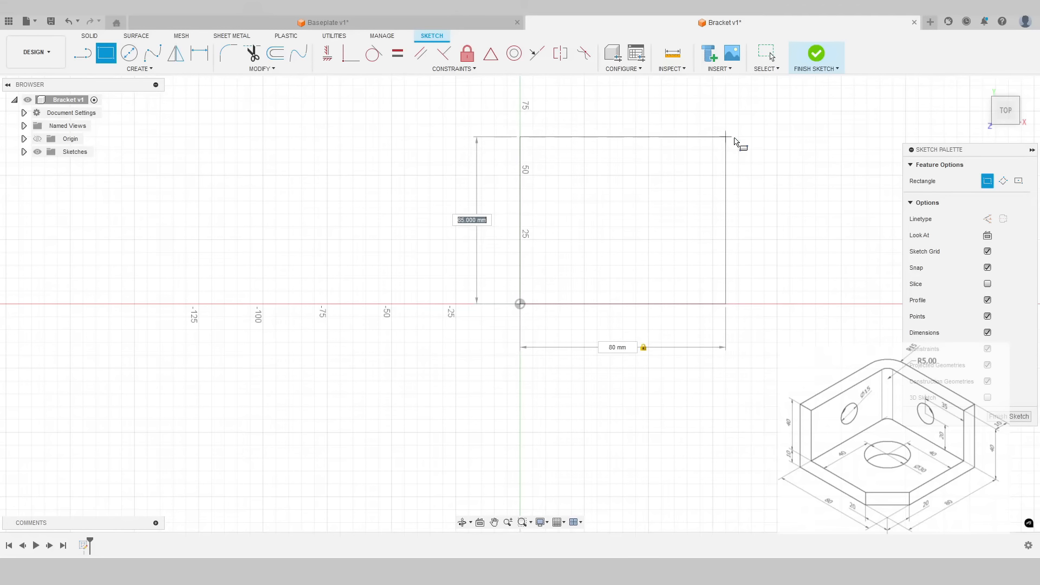
{"action": "type", "text": "80"}
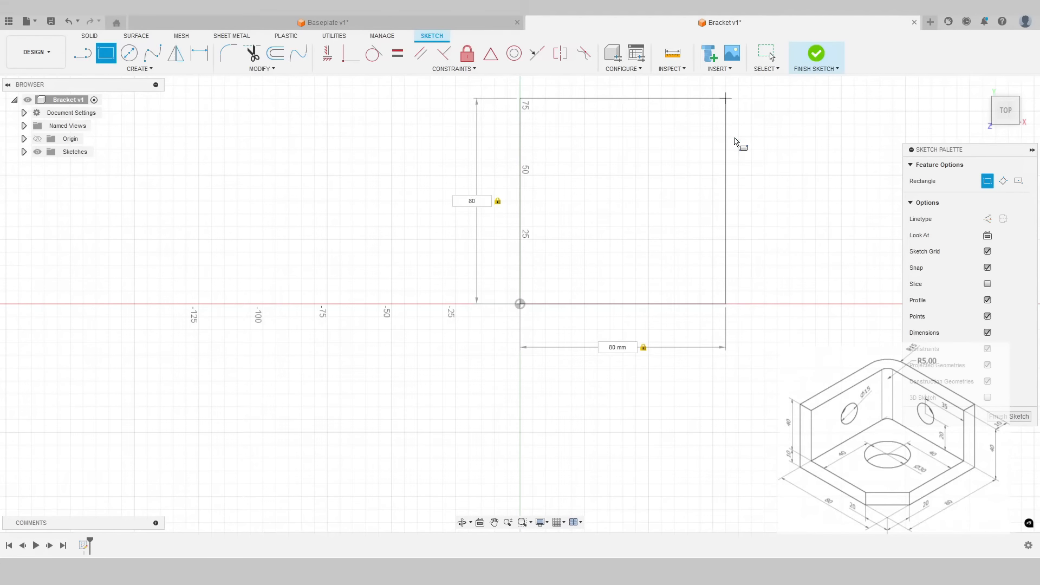
{"action": "key", "text": "Return"}
{"action": "middle_click_drag", "start_coordinate": [777, 148], "coordinate": [713, 203]}
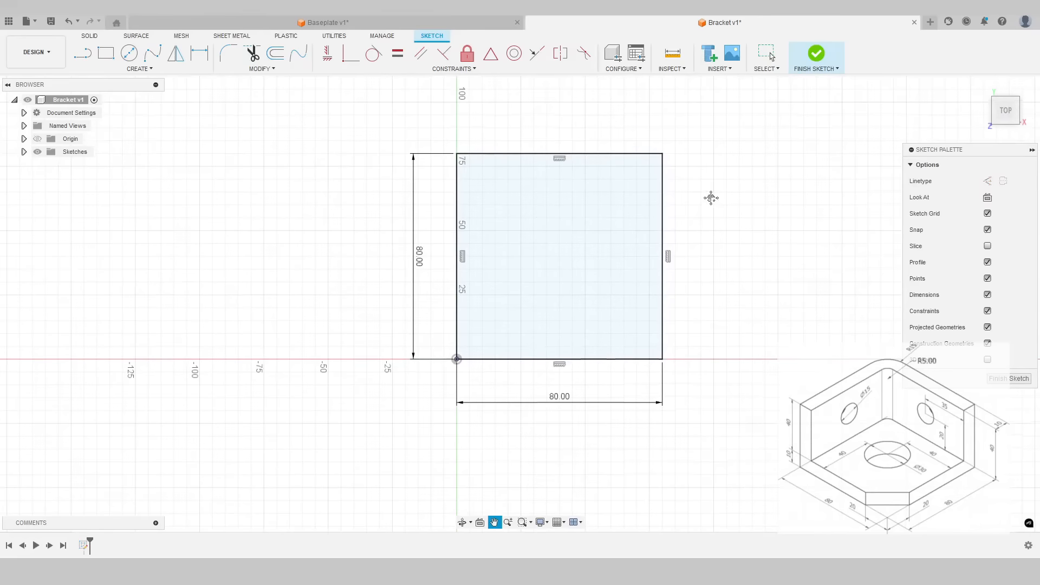
Step: Sketch a diagonal line across the square's origin corner, from about 20 mm up the vertical edge to about 15 mm along the horizontal edge
{"action": "left_click", "coordinate": [82, 59]}
{"action": "left_click", "coordinate": [457, 307]}
{"action": "left_click", "coordinate": [494, 359]}
{"action": "key", "text": "Escape"}
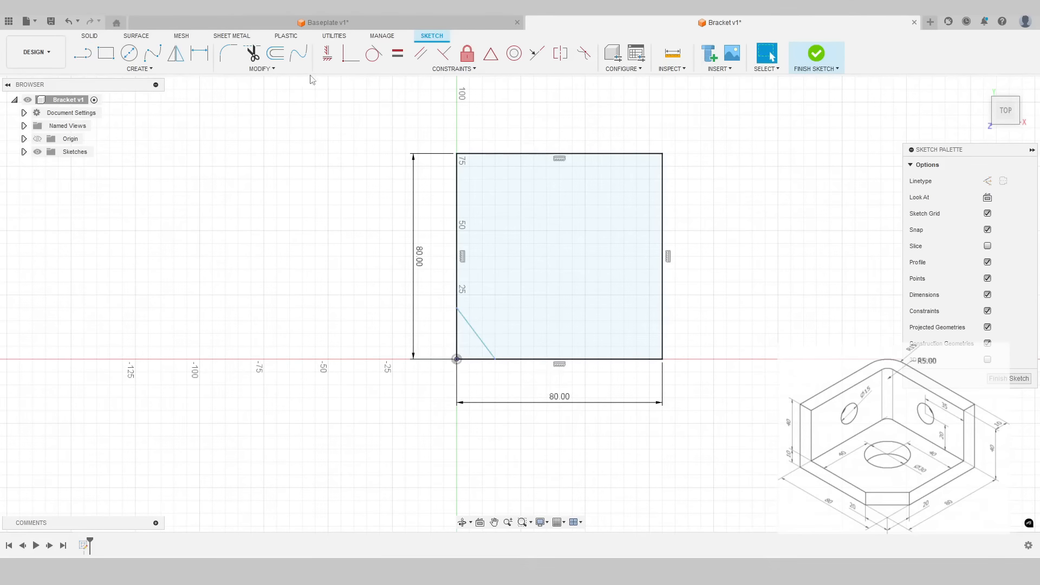
Step: Dimension both ends of the diagonal corner line at 20 mm from the origin
{"action": "left_click", "coordinate": [200, 64]}
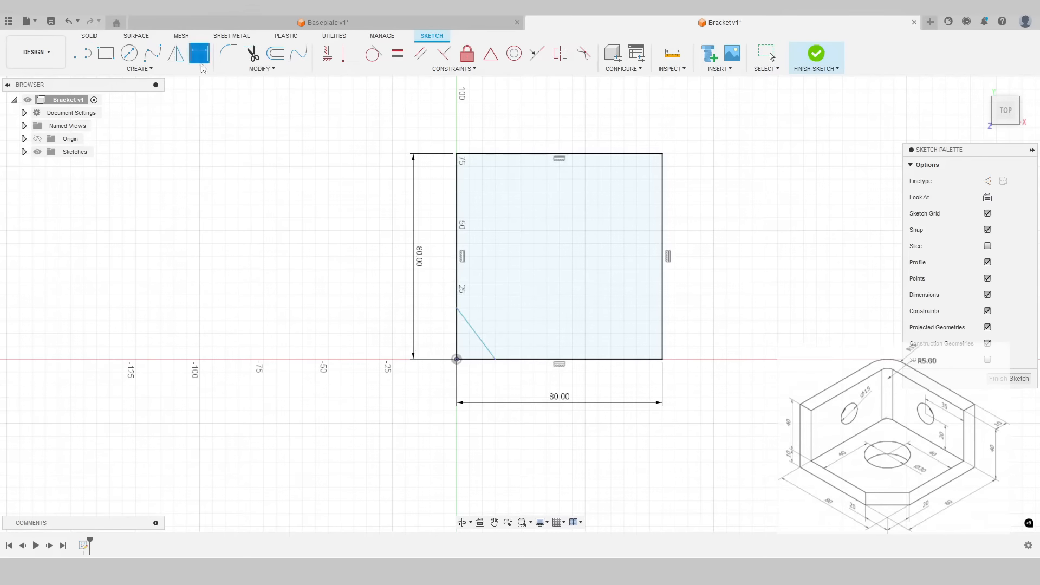
{"action": "left_click", "coordinate": [456, 307]}
{"action": "left_click", "coordinate": [456, 358]}
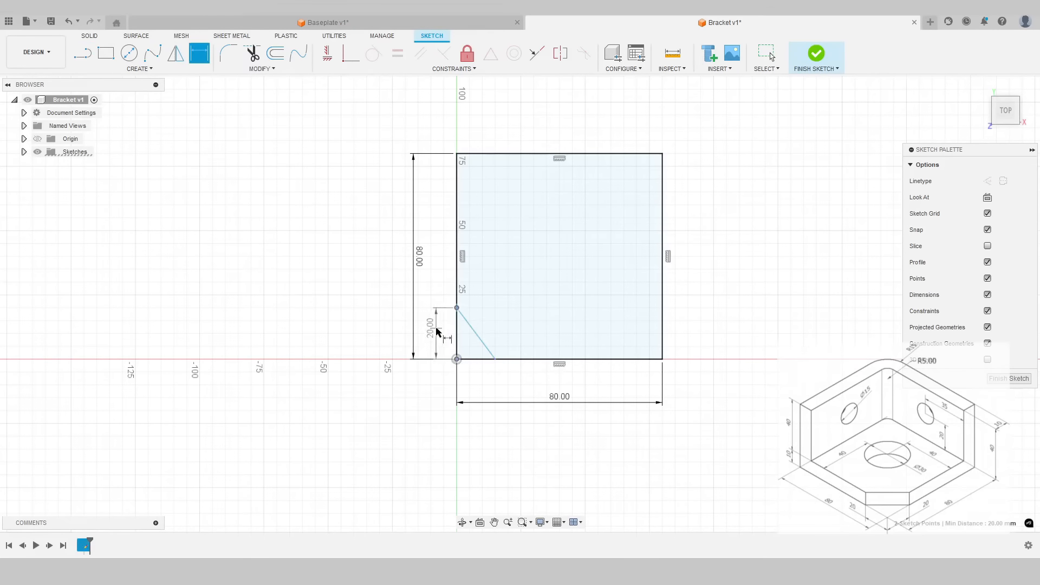
{"action": "left_click", "coordinate": [435, 327]}
{"action": "key", "text": "Return"}
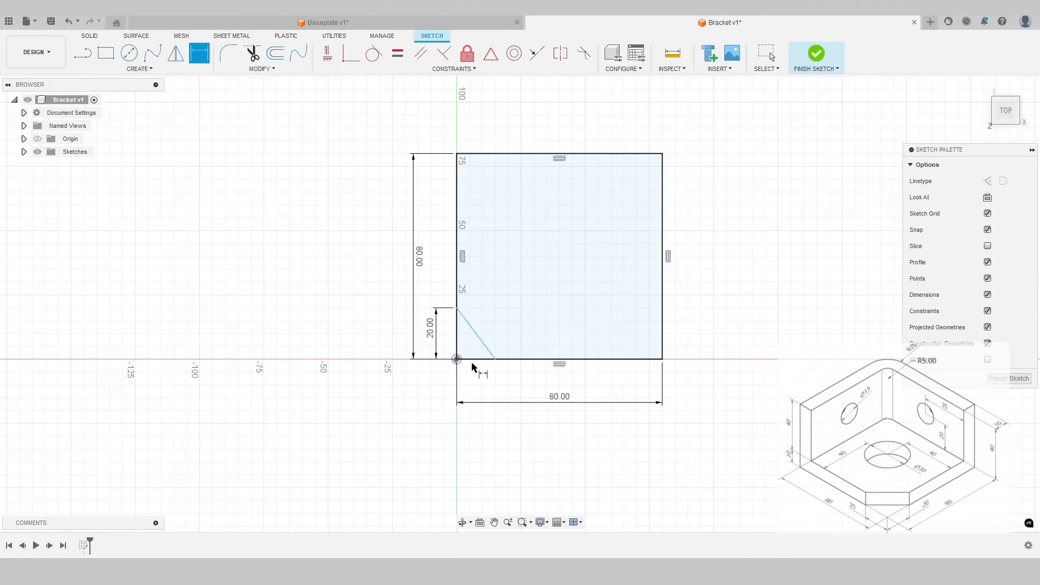
{"action": "left_click", "coordinate": [495, 359]}
{"action": "left_click", "coordinate": [457, 359]}
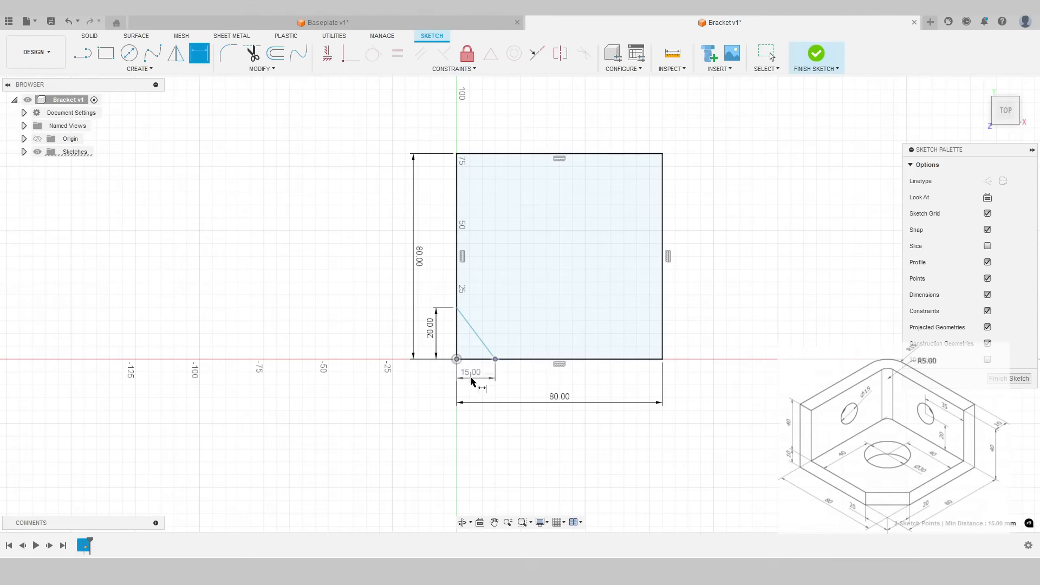
{"action": "left_click", "coordinate": [472, 381]}
{"action": "type", "text": "20"}
{"action": "key", "text": "Return"}
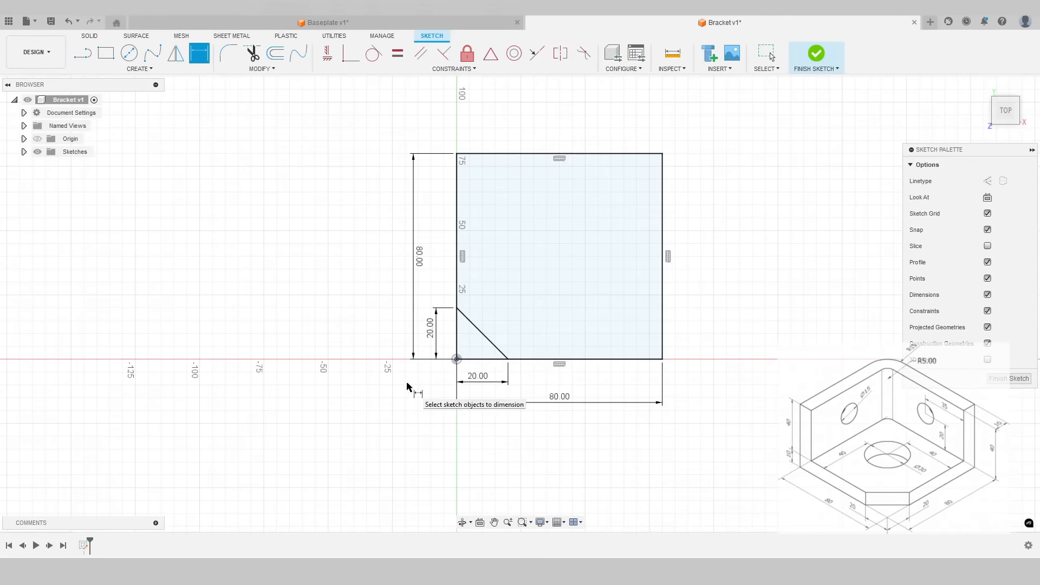
Step: Draw a 30 mm diameter circle inside the upper part of the square
{"action": "left_click", "coordinate": [129, 56]}
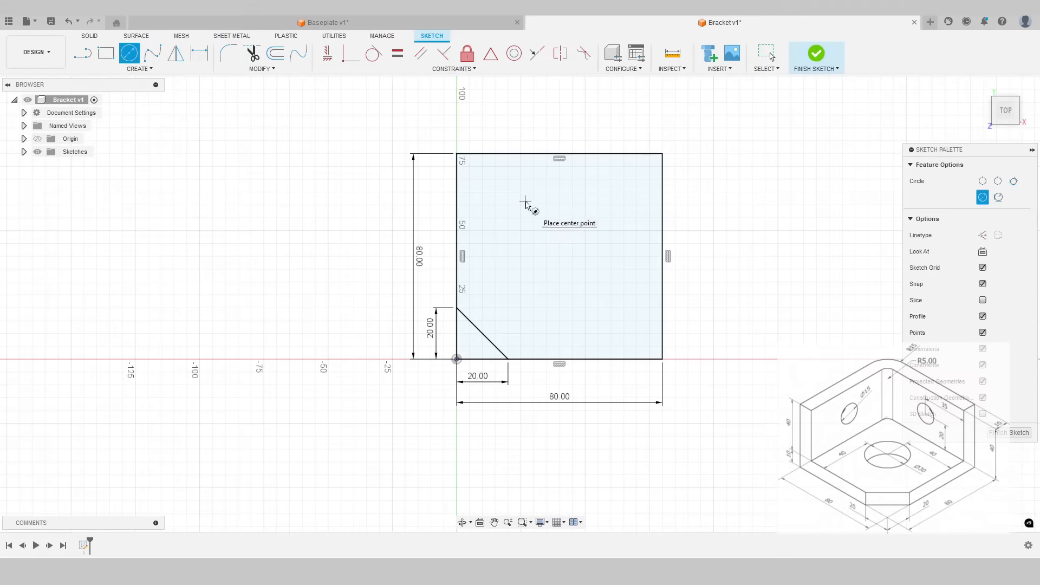
{"action": "left_click", "coordinate": [528, 199]}
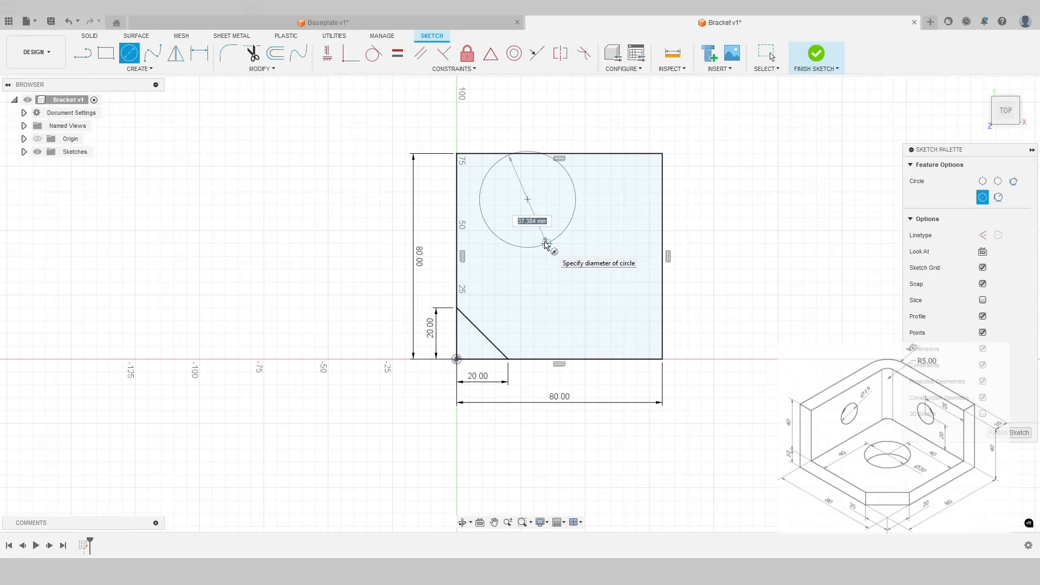
{"action": "type", "text": "30"}
{"action": "key", "text": "Return"}
{"action": "key", "text": "Escape"}
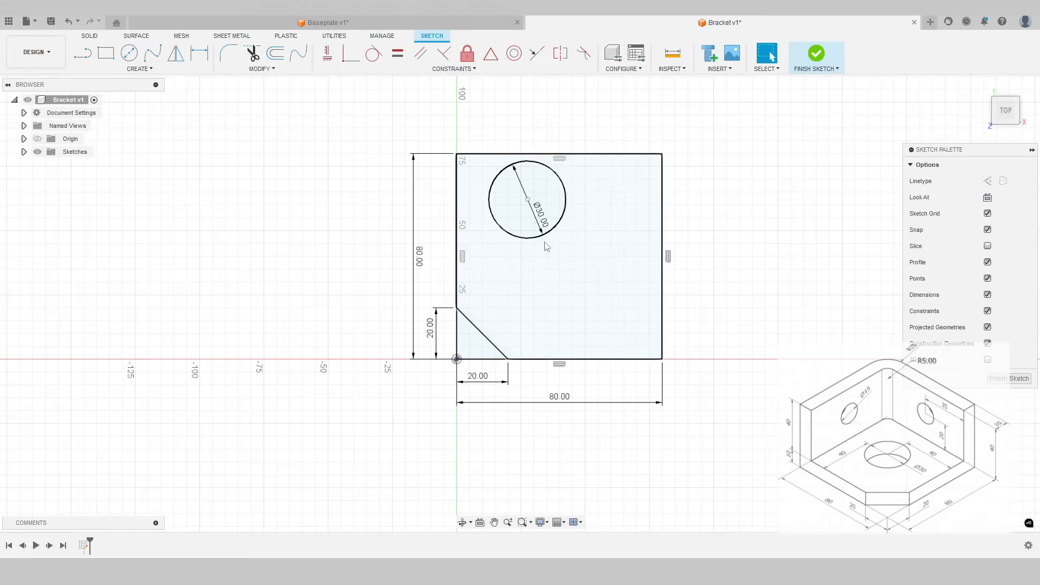
Step: Dimension the circle's centre 40 mm from the square's vertical edge through the origin
{"action": "left_click", "coordinate": [199, 52]}
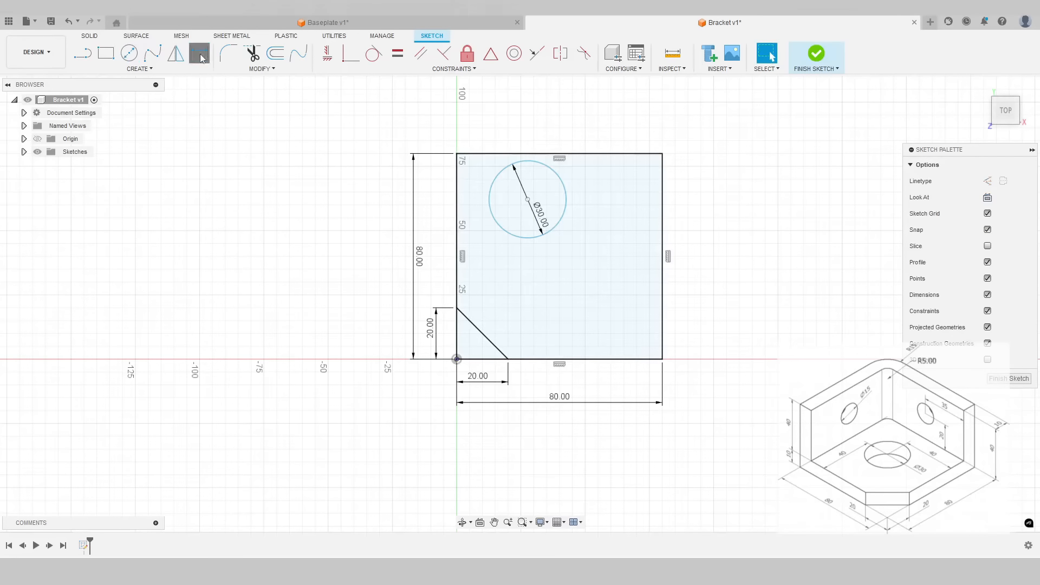
{"action": "left_click", "coordinate": [489, 198]}
{"action": "left_click", "coordinate": [457, 181]}
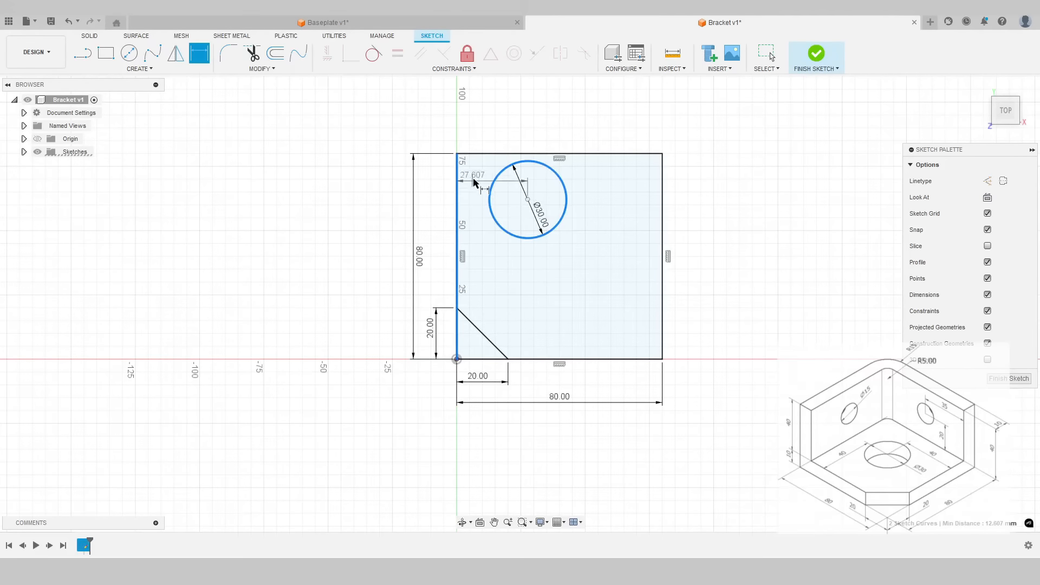
{"action": "left_click", "coordinate": [477, 177]}
{"action": "type", "text": "40"}
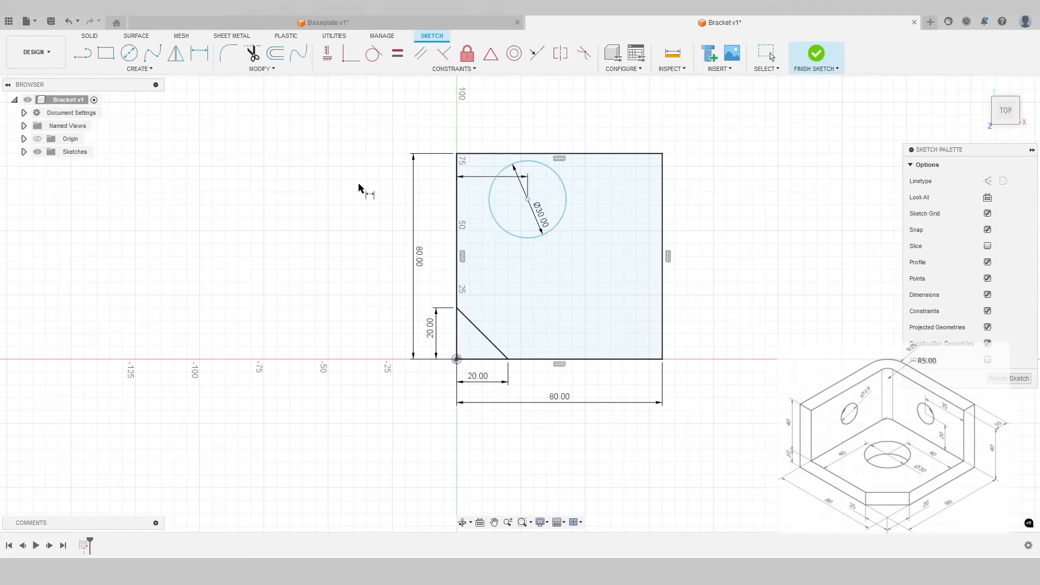
{"action": "key", "text": "Return"}
Step: Dimension the circle's centre 40 mm from the square's edge on the X axis and finish the sketch
{"action": "left_click", "coordinate": [558, 237]}
{"action": "left_click", "coordinate": [559, 199]}
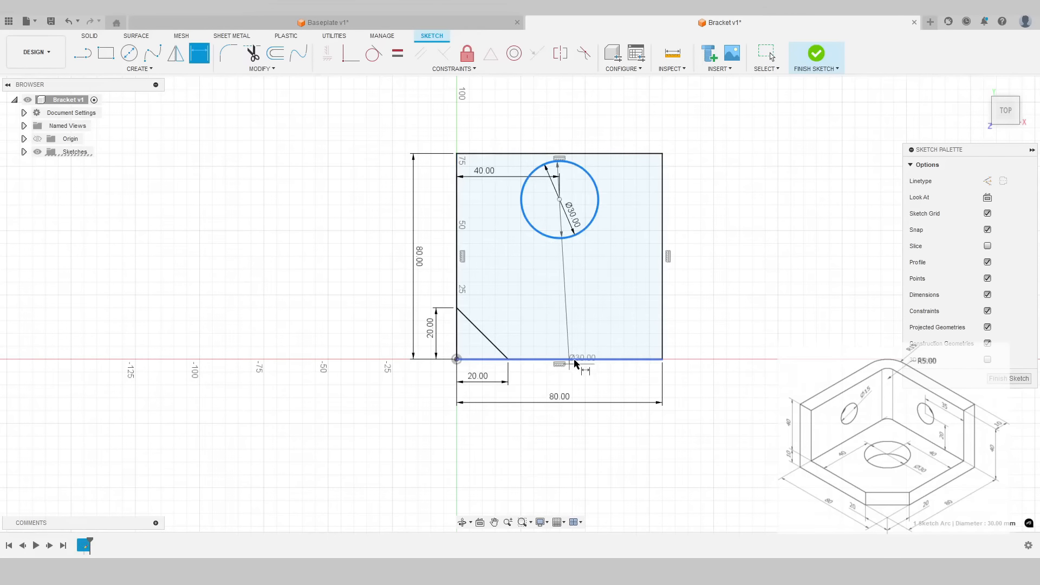
{"action": "left_click", "coordinate": [576, 359]}
{"action": "left_click", "coordinate": [607, 297]}
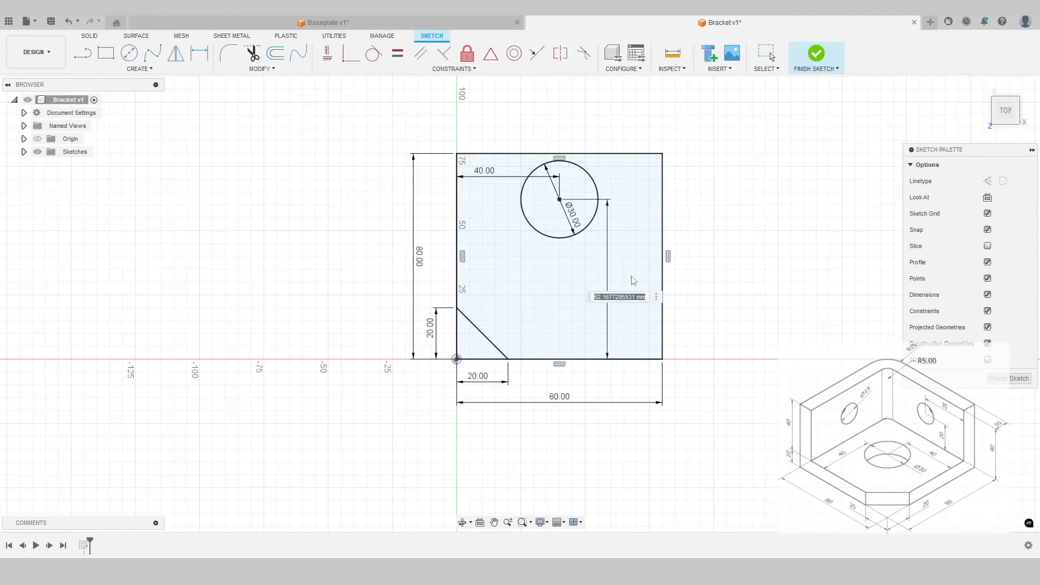
{"action": "type", "text": "40"}
{"action": "key", "text": "Return"}
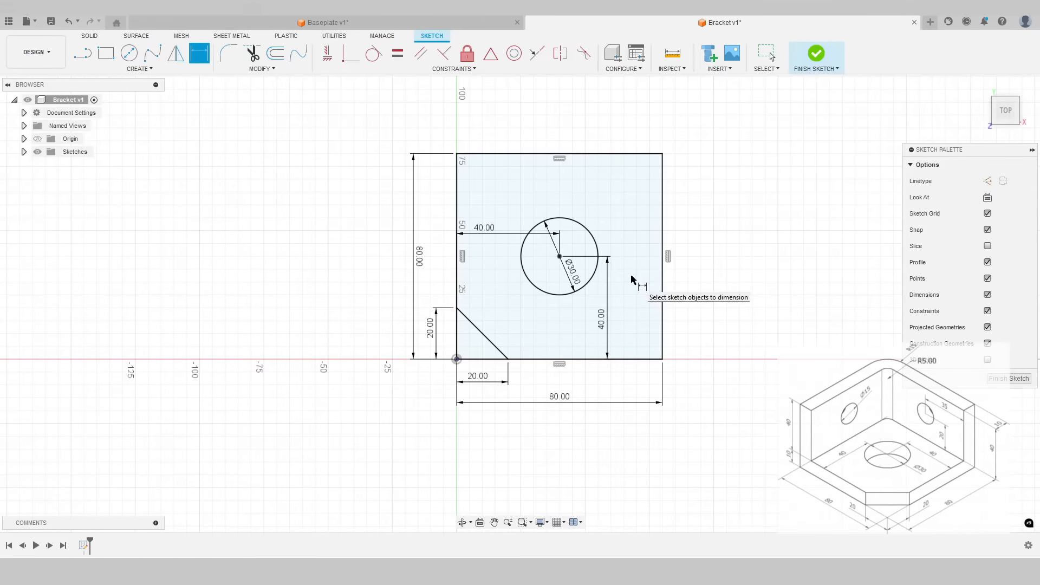
{"action": "key", "text": "Escape"}
{"action": "left_click", "coordinate": [816, 53]}
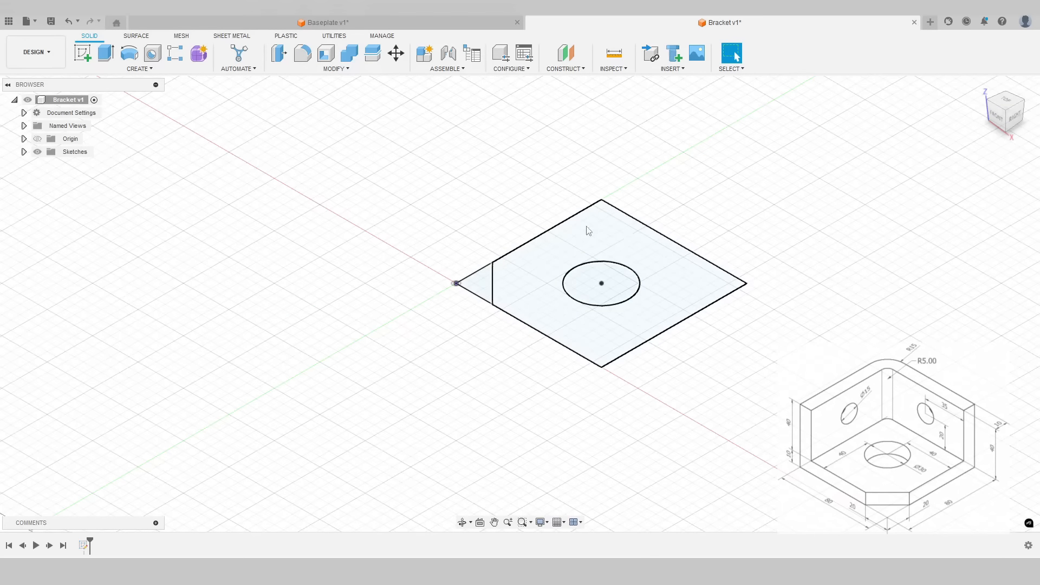
Step: Extrude the plate profile 10 mm as a new body, leaving out the corner triangle and the circle
{"action": "left_click", "coordinate": [105, 54]}
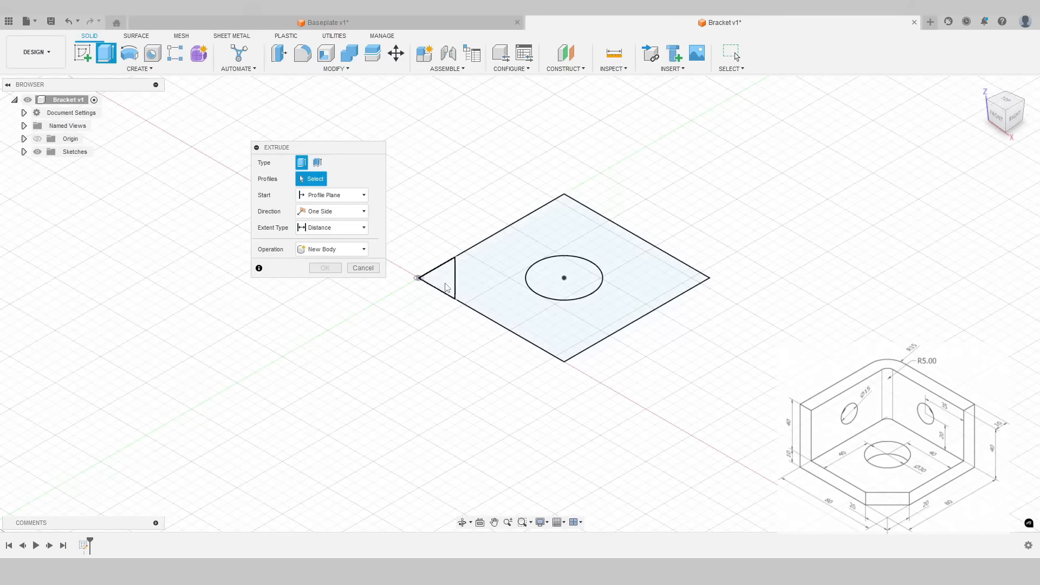
{"action": "left_click", "coordinate": [545, 230]}
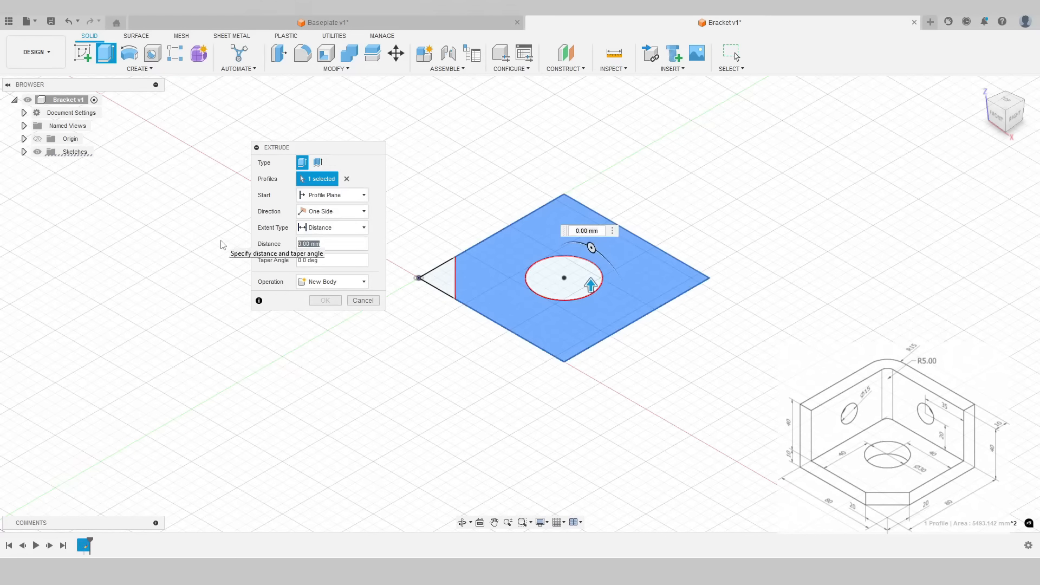
{"action": "type", "text": "10"}
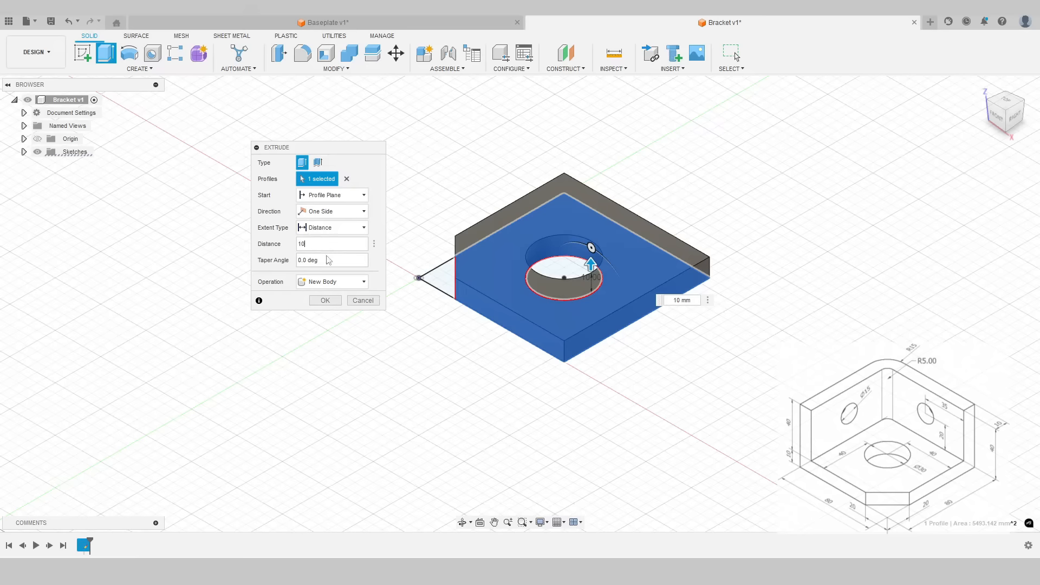
{"action": "left_click", "coordinate": [325, 301]}
Step: Start a new sketch on the top face of the plate
{"action": "mouse_move", "coordinate": [520, 300]}
{"action": "middle_mouse_down", "text": "shift"}
{"action": "mouse_move", "coordinate": [520, 281]}
{"action": "mouse_move", "coordinate": [520, 303]}
{"action": "middle_mouse_up", "text": "shift"}
{"action": "scroll", "coordinate": [554, 198], "scroll_direction": "up", "scroll_amount": 1}
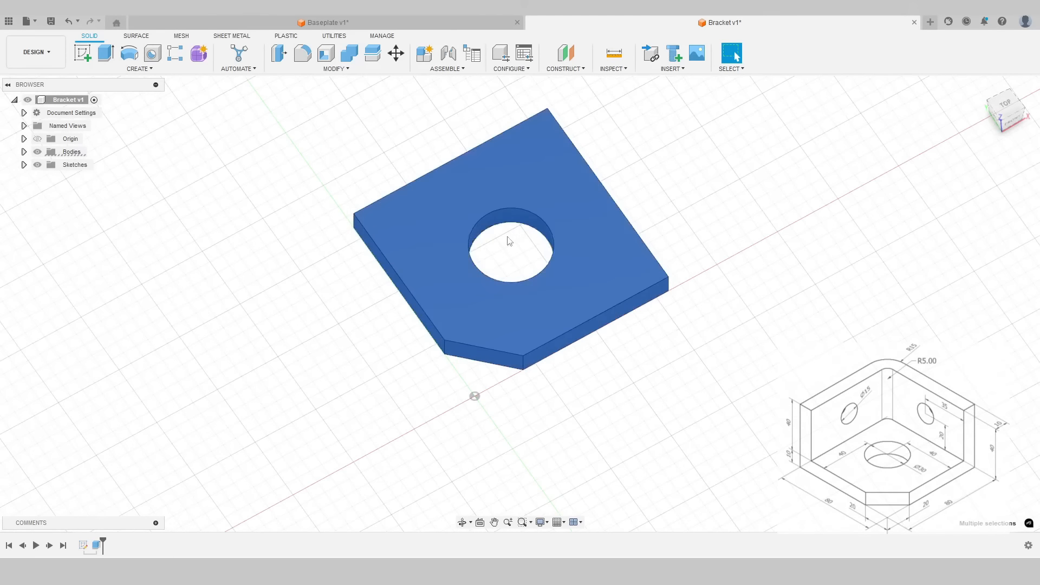
{"action": "middle_click_drag", "start_coordinate": [508, 241], "coordinate": [653, 171], "text": "shift"}
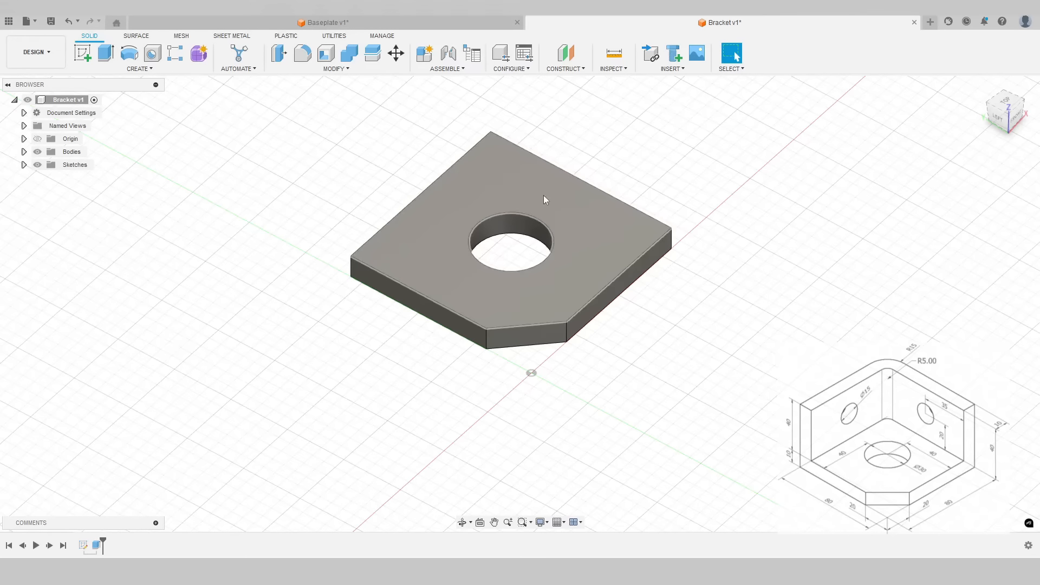
{"action": "left_click", "coordinate": [80, 61]}
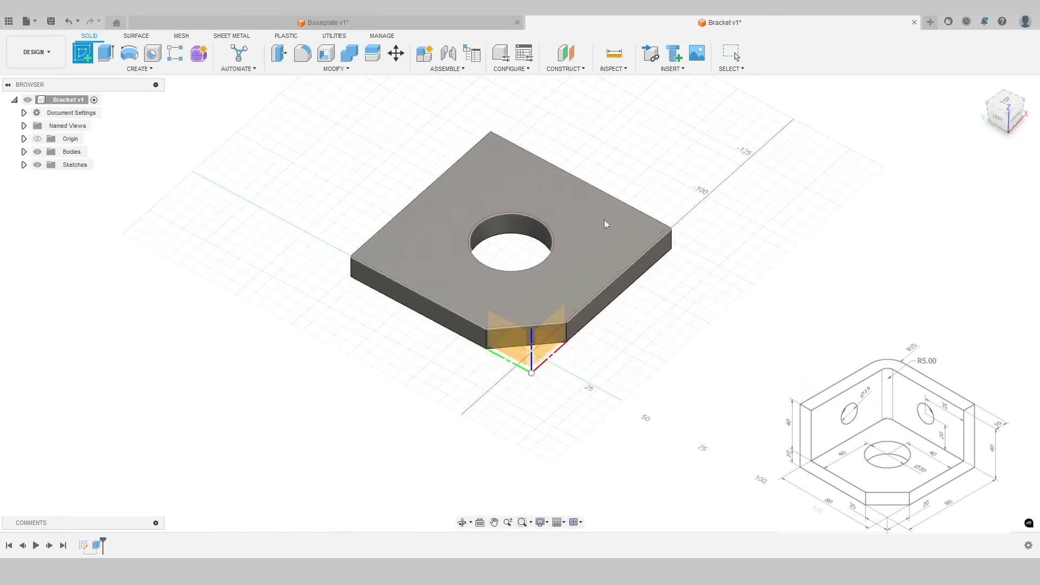
{"action": "left_click", "coordinate": [489, 176]}
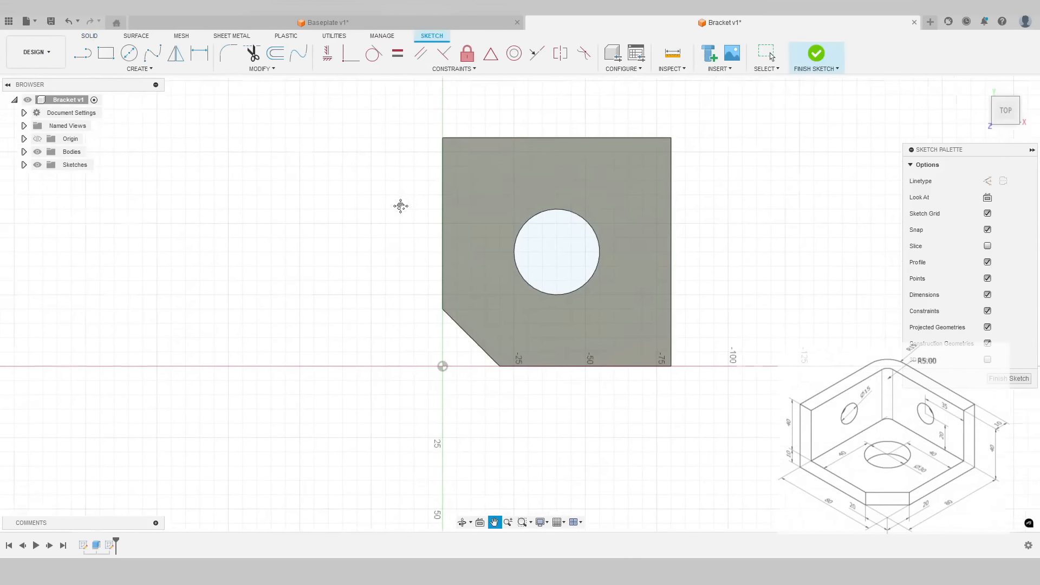
Step: Draw a rectangle about 17 mm deep across the plate's full 80 mm width, along the edge opposite the X axis
{"action": "left_click", "coordinate": [106, 54]}
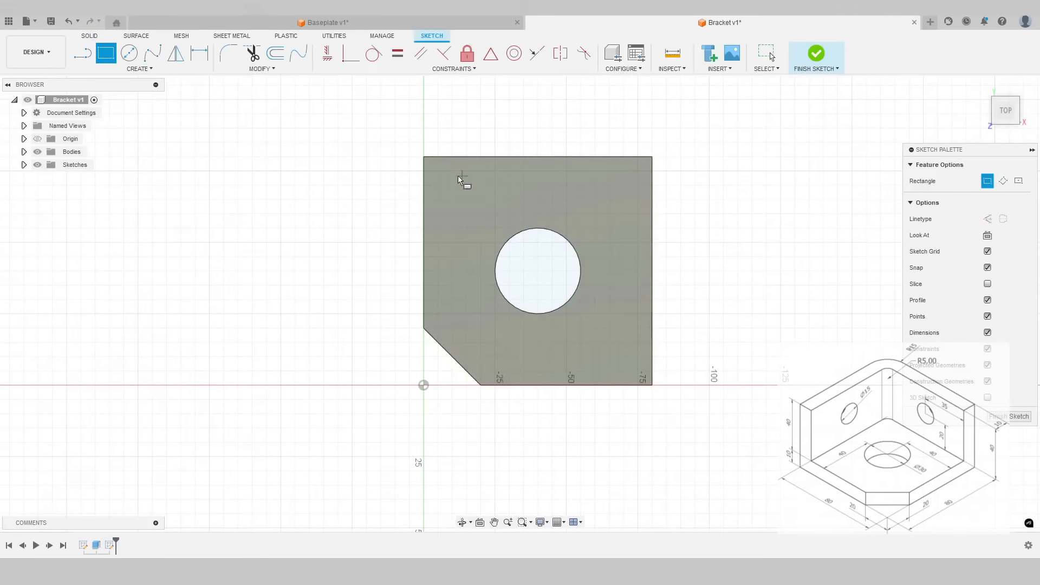
{"action": "left_click", "coordinate": [423, 161]}
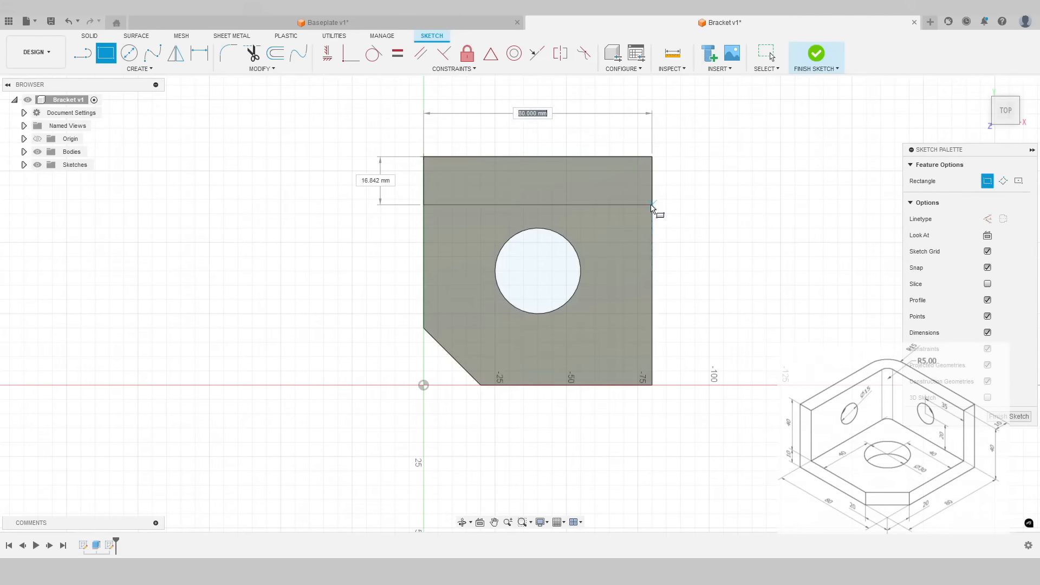
{"action": "left_click", "coordinate": [652, 204]}
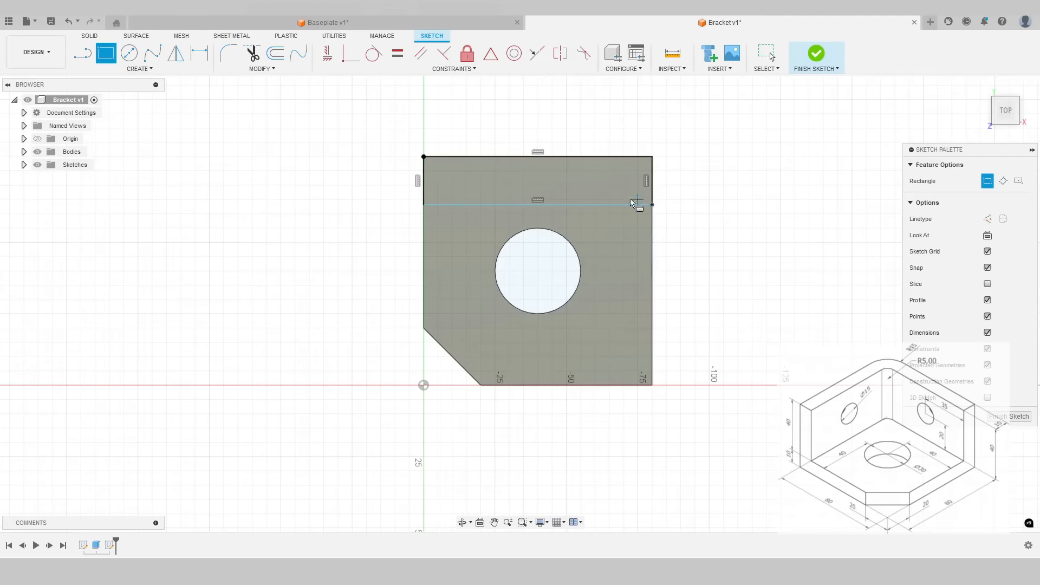
Step: Set the depth of the rectangle along the plate's edge to 10 mm with a dimension between its long sides
{"action": "left_click", "coordinate": [198, 56]}
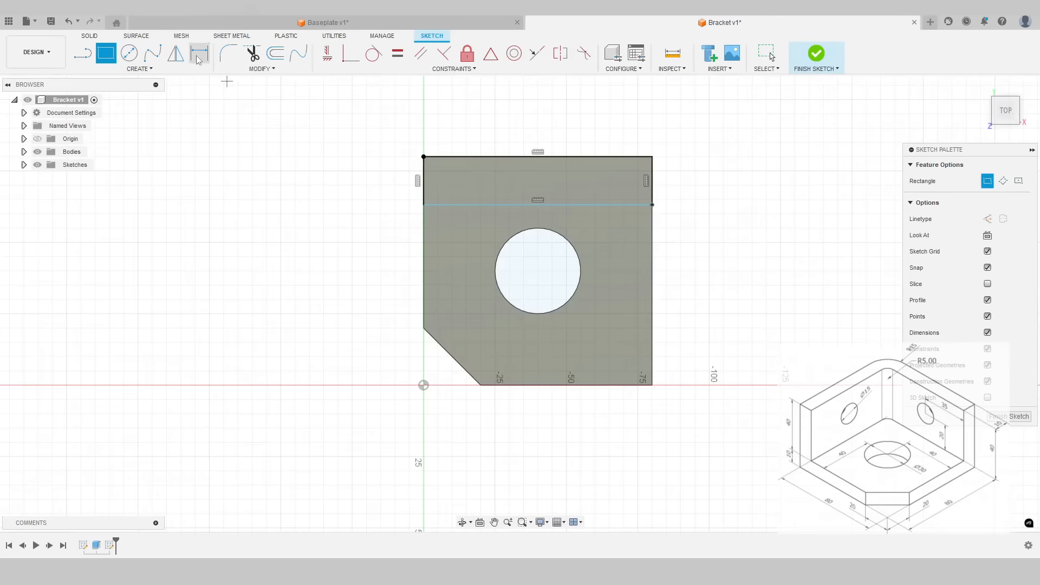
{"action": "left_click", "coordinate": [464, 205]}
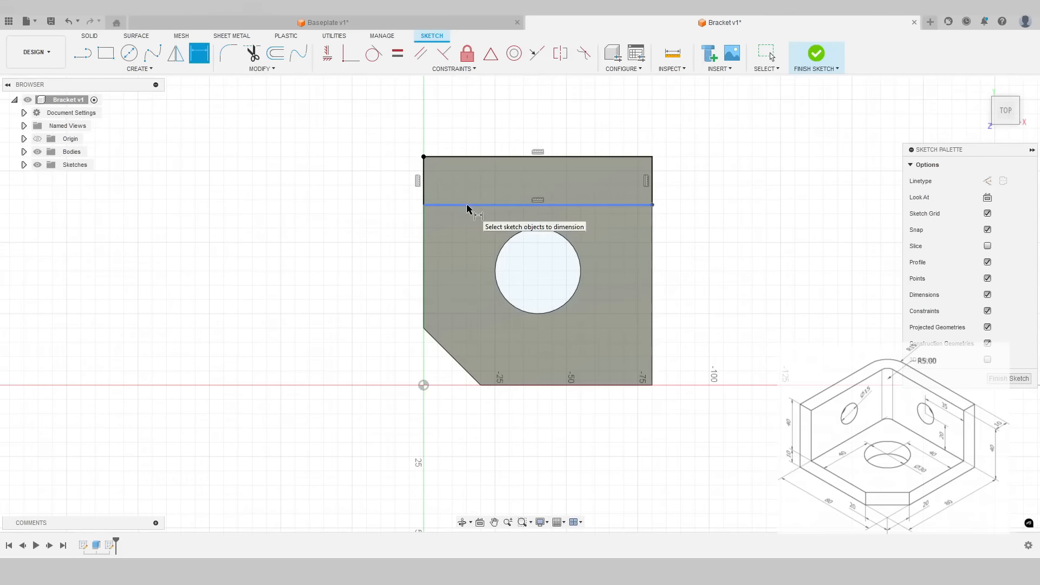
{"action": "left_click", "coordinate": [466, 158]}
{"action": "left_click", "coordinate": [388, 181]}
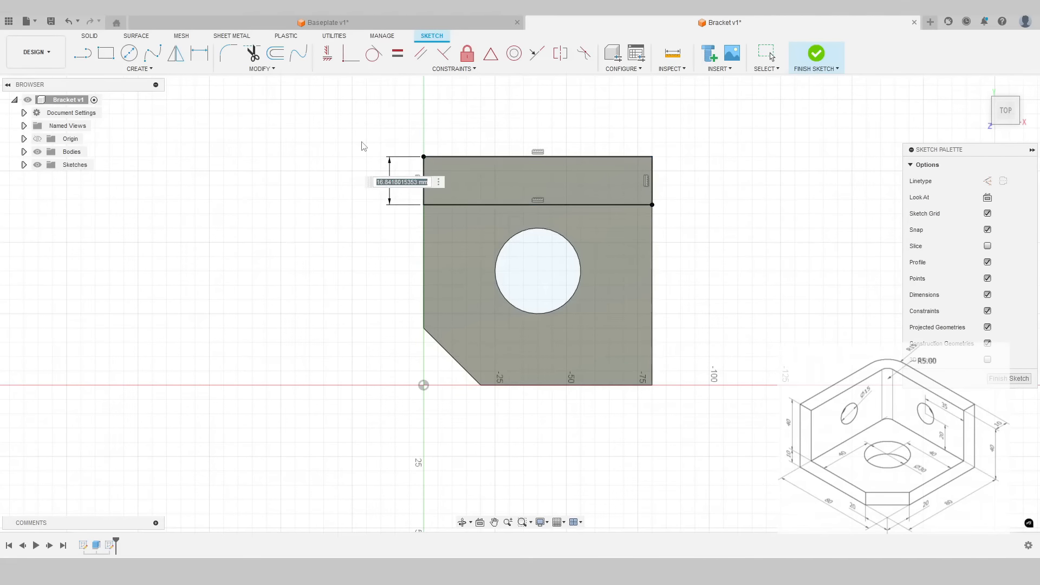
{"action": "type", "text": "10"}
{"action": "key", "text": "Return"}
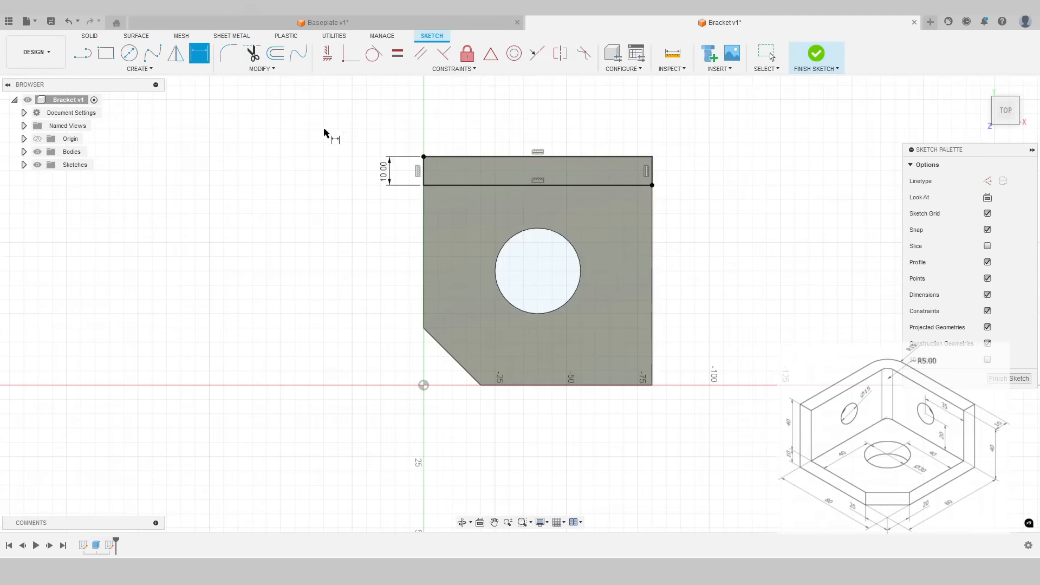
Step: Draw a rectangle about 20 mm wide along the full 80 mm plate edge opposite the Y axis
{"action": "left_click", "coordinate": [106, 52]}
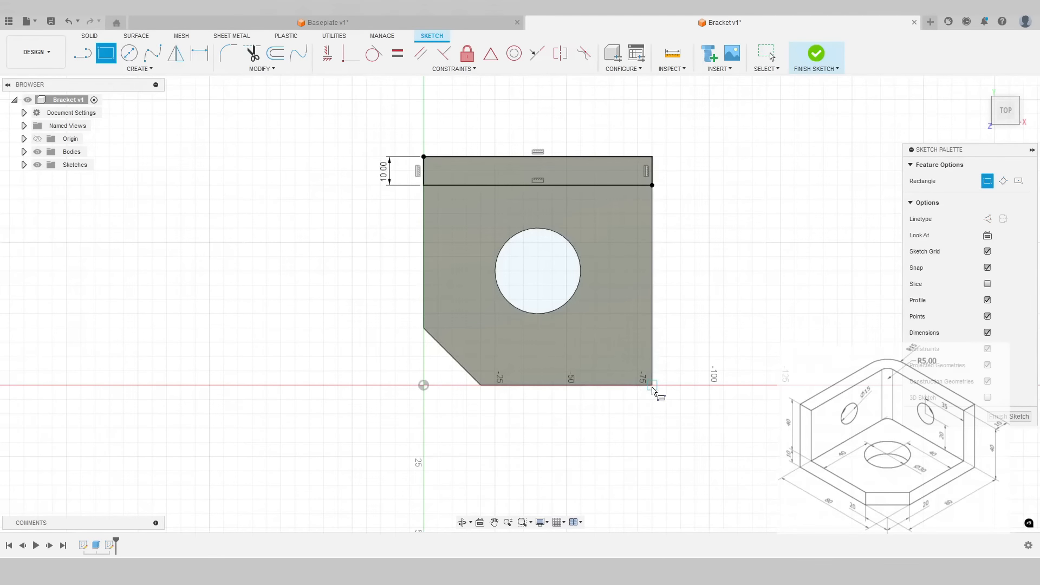
{"action": "left_click", "coordinate": [651, 386]}
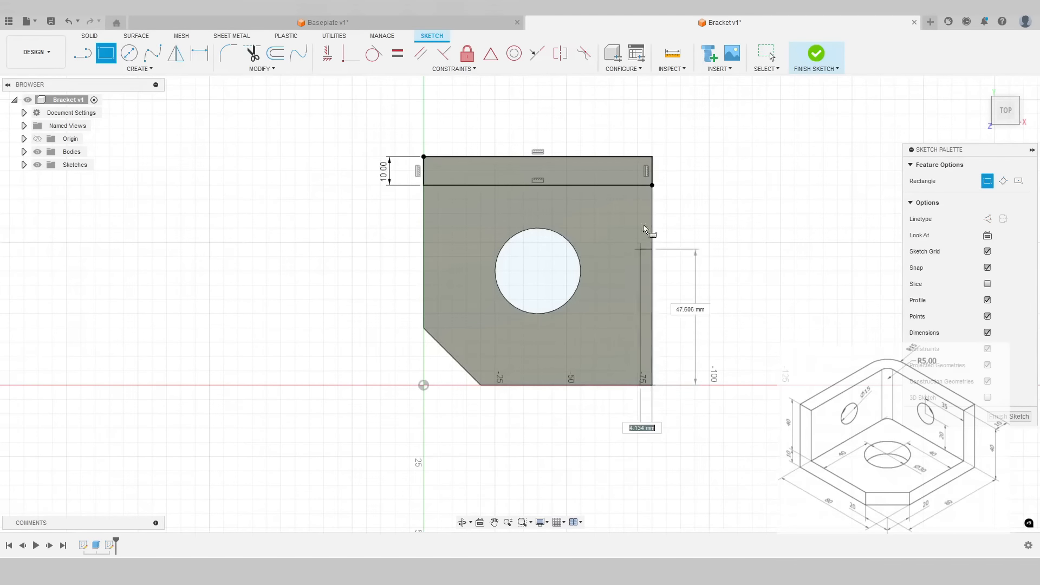
{"action": "left_click", "coordinate": [595, 157]}
Step: Dimension the new rectangle's width across its long sides to 10 mm and finish the sketch
{"action": "left_click", "coordinate": [199, 52]}
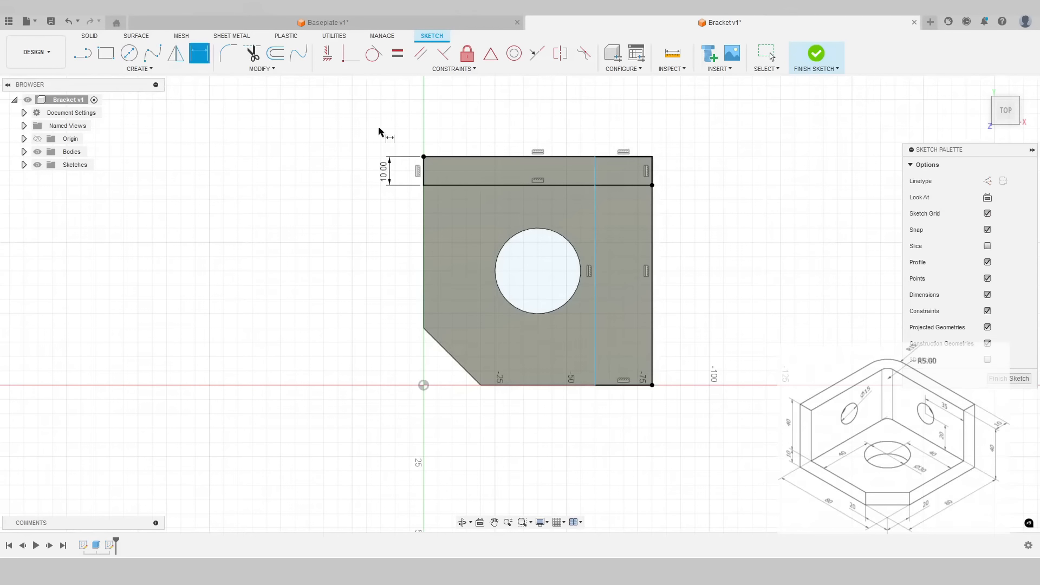
{"action": "left_click", "coordinate": [652, 230]}
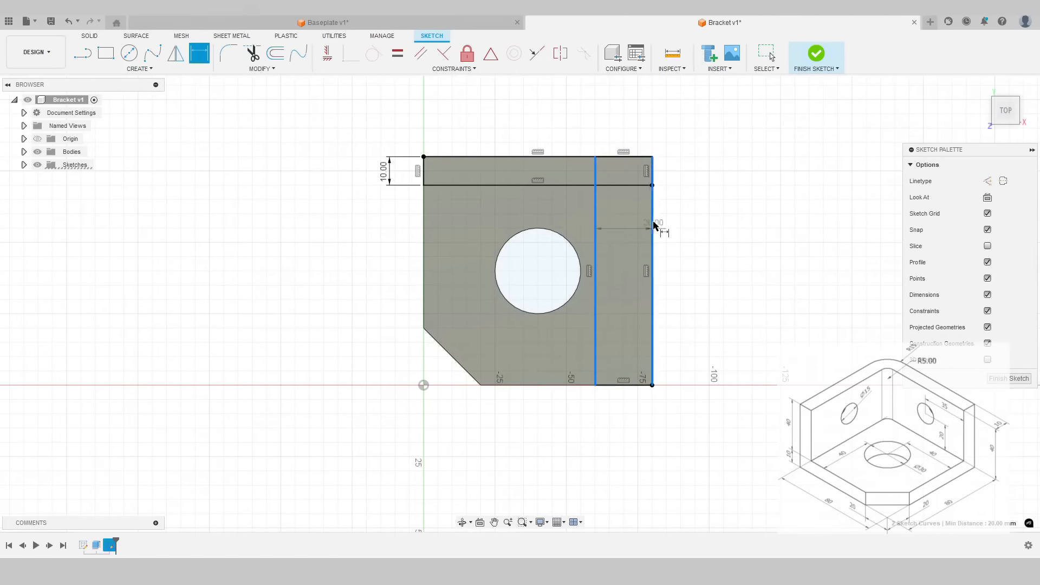
{"action": "left_click", "coordinate": [628, 133]}
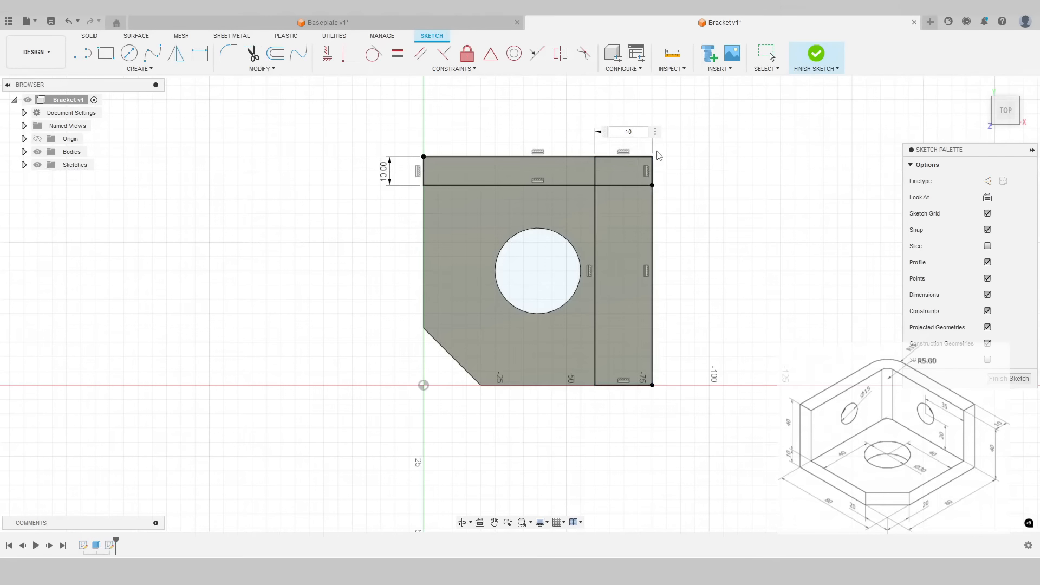
{"action": "type", "text": "10"}
{"action": "key", "text": "Return"}
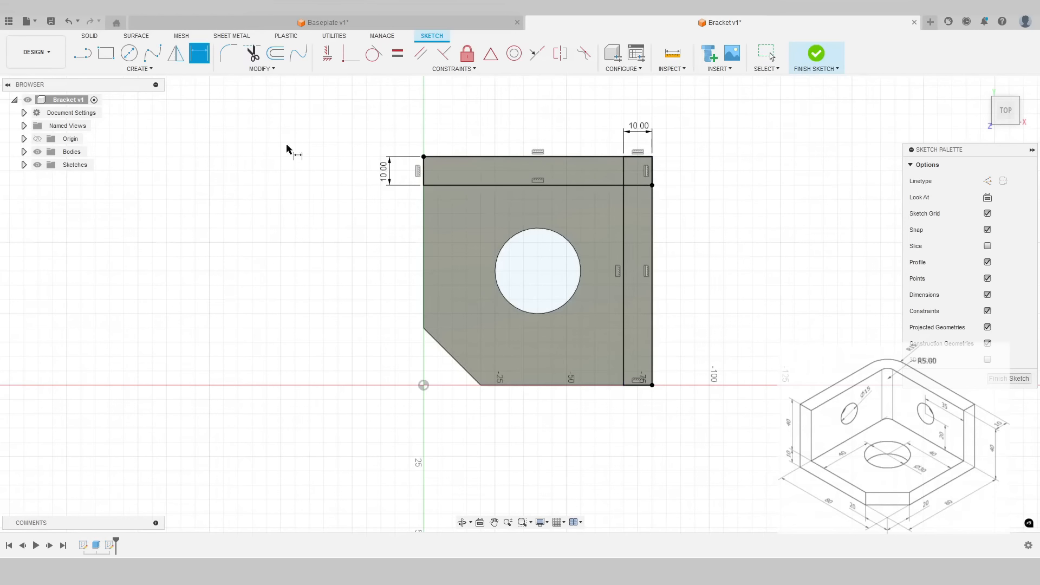
{"action": "left_click", "coordinate": [843, 56]}
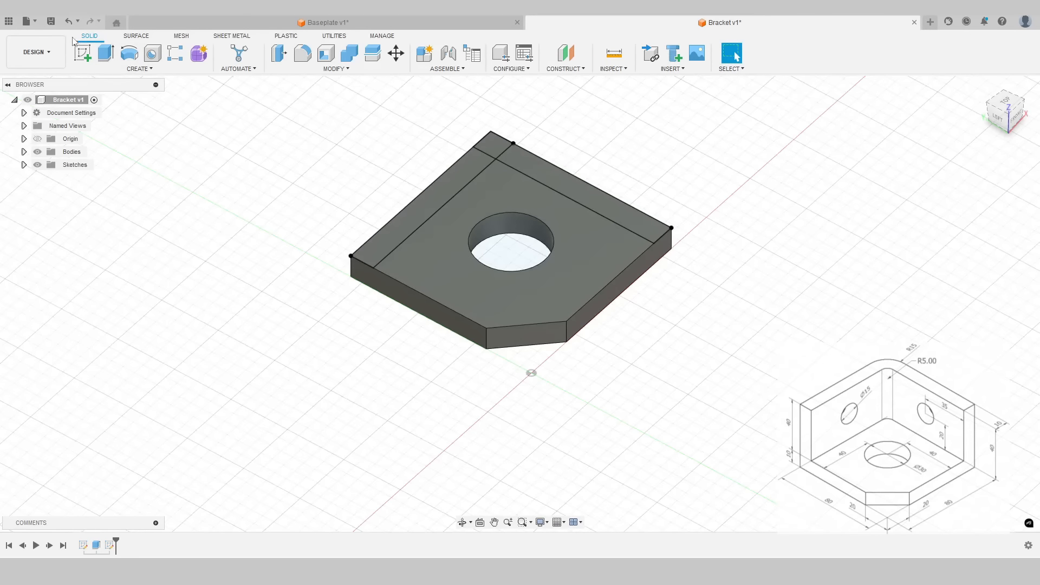
Step: Extrude the two edge strips and their shared corner square 40 mm upward, joined to the plate
{"action": "left_click", "coordinate": [106, 53]}
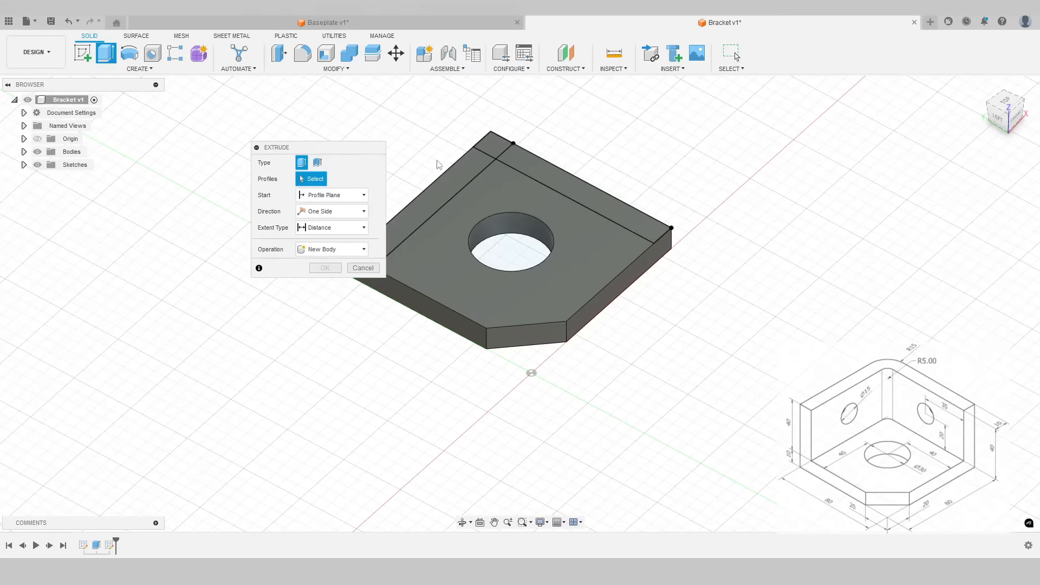
{"action": "left_click", "coordinate": [481, 165]}
{"action": "left_click", "coordinate": [494, 146]}
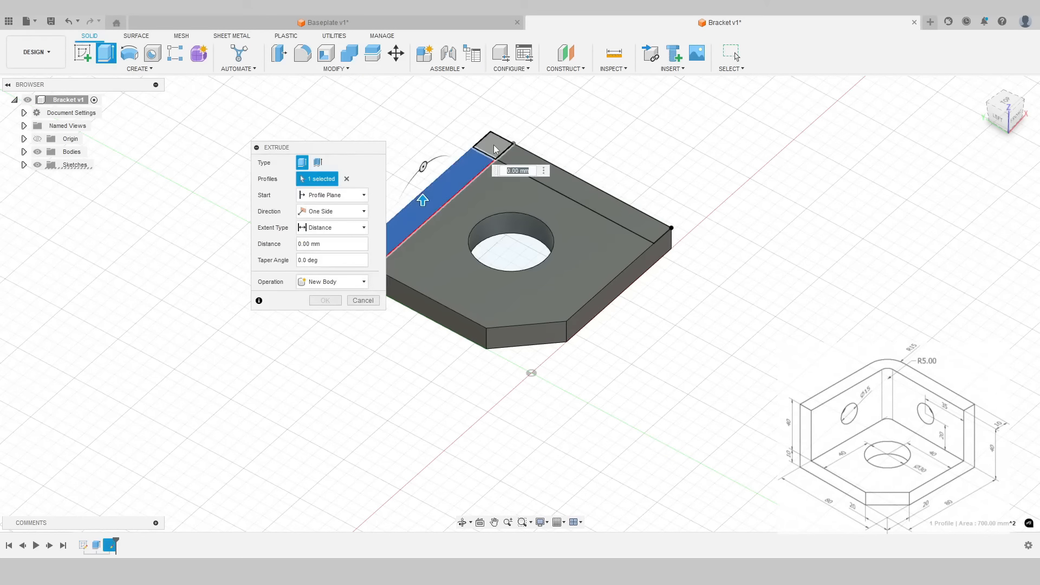
{"action": "left_click", "coordinate": [536, 171]}
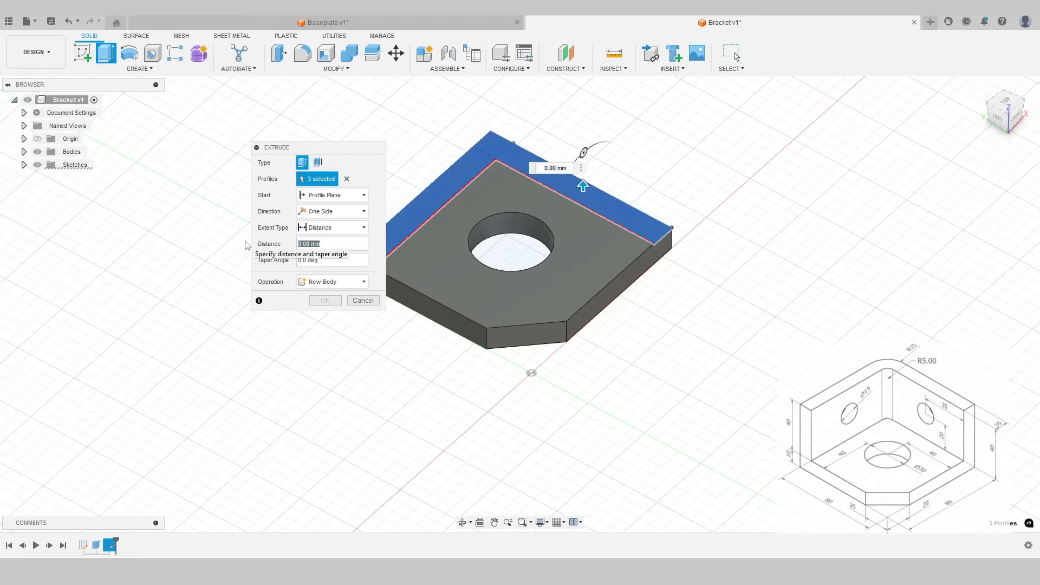
{"action": "key", "text": "Return"}
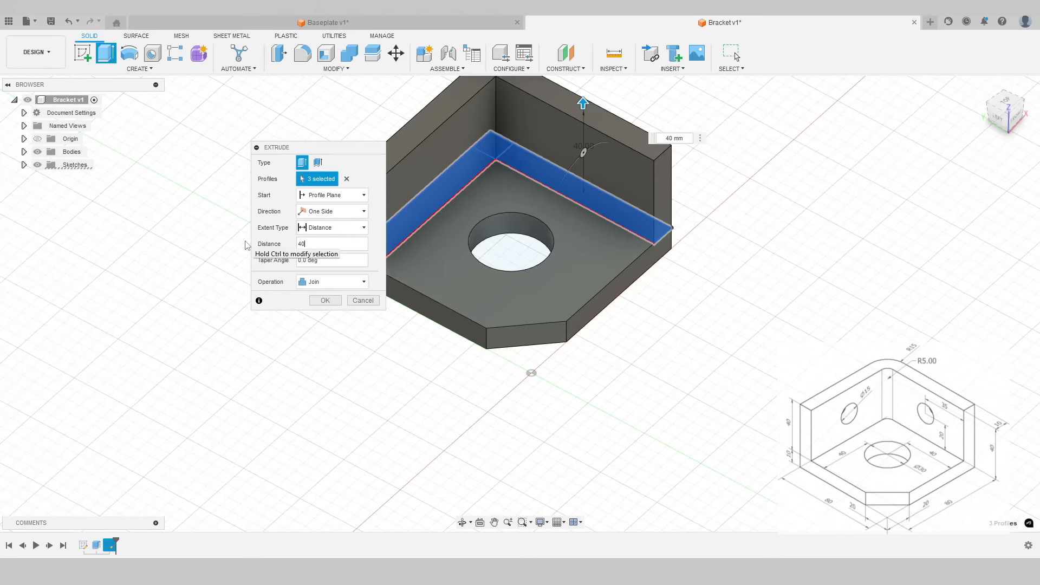
{"action": "left_click", "coordinate": [325, 282]}
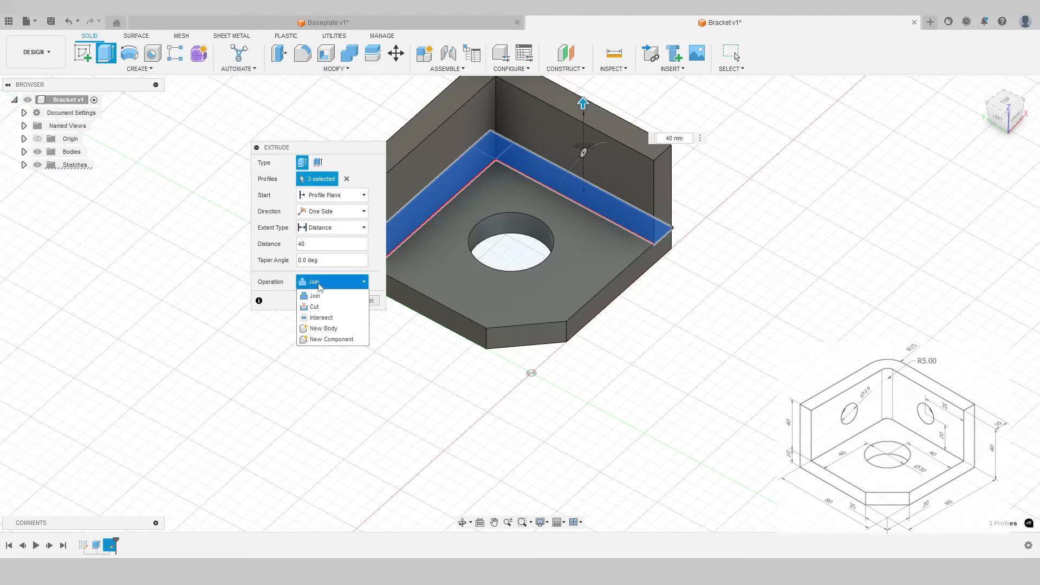
{"action": "left_click", "coordinate": [318, 297]}
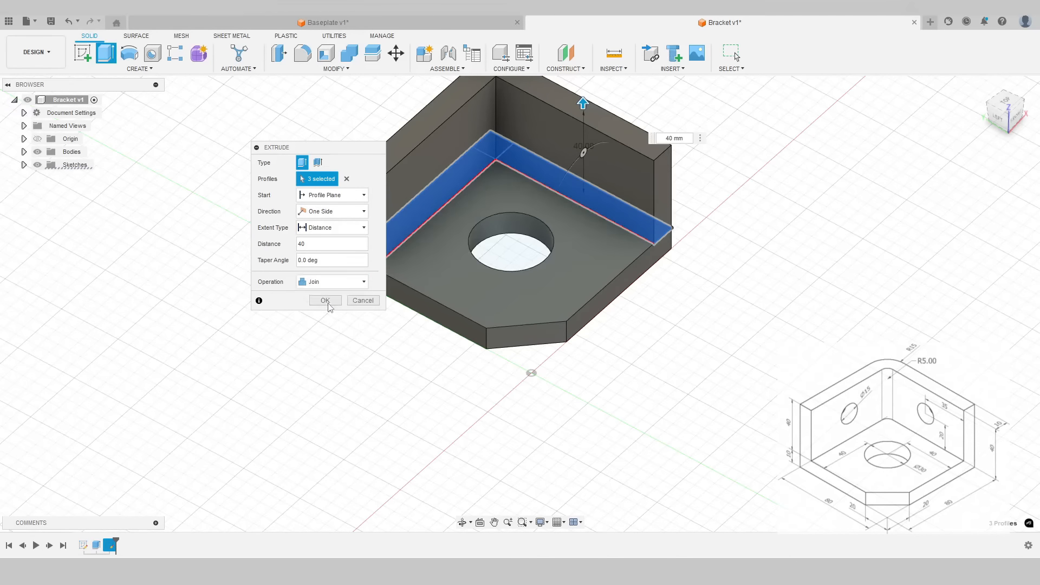
{"action": "left_click", "coordinate": [326, 301]}
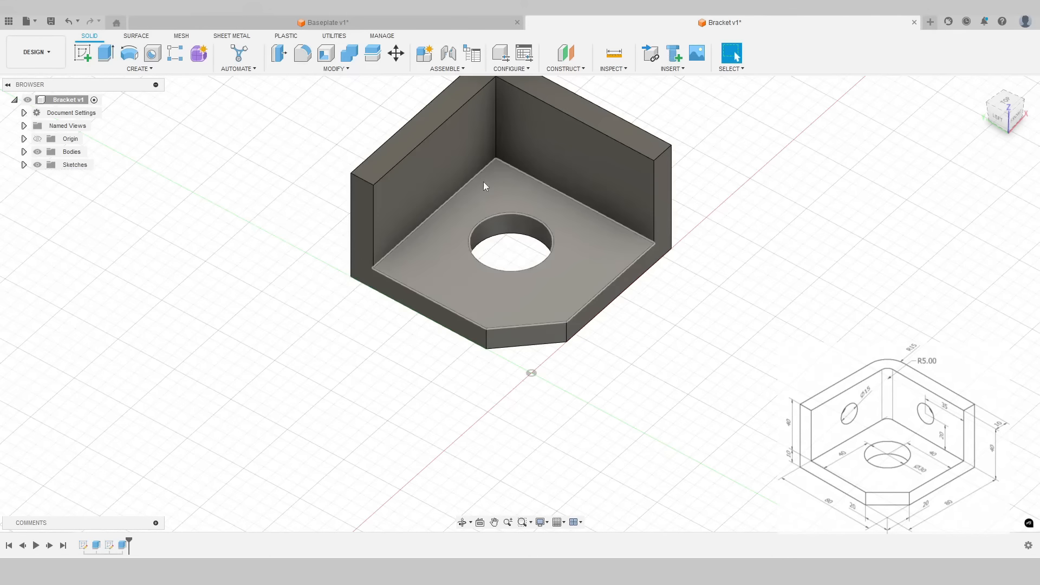
Step: Fillet the inner vertical edge where the two walls meet with a 5 mm radius
{"action": "middle_click_drag", "start_coordinate": [483, 181], "coordinate": [478, 216]}
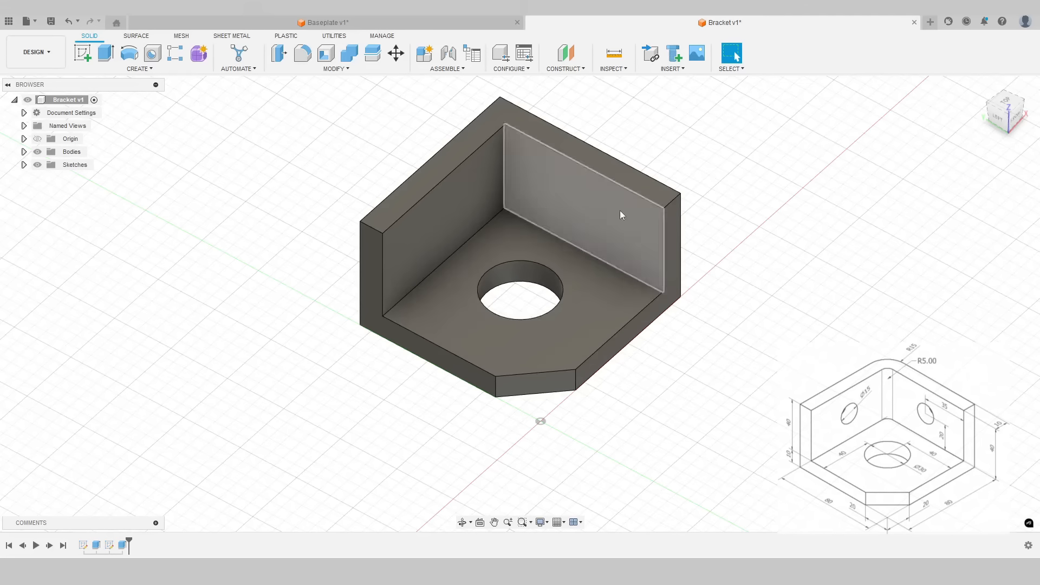
{"action": "middle_click_drag", "start_coordinate": [713, 244], "coordinate": [372, 215], "text": "shift"}
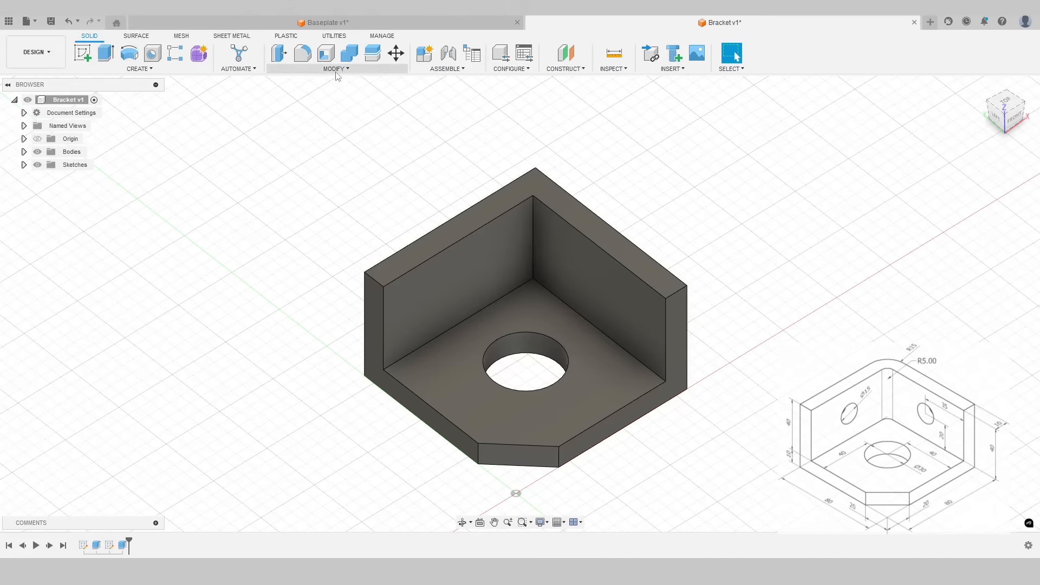
{"action": "left_click", "coordinate": [302, 55]}
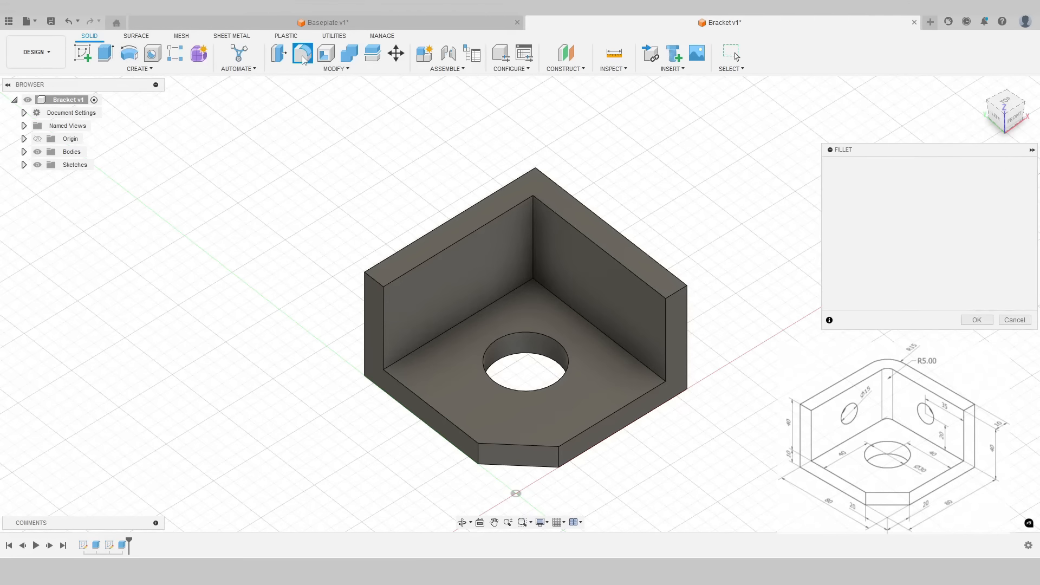
{"action": "left_click", "coordinate": [531, 218]}
{"action": "left_click_drag", "start_coordinate": [877, 151], "coordinate": [730, 141]}
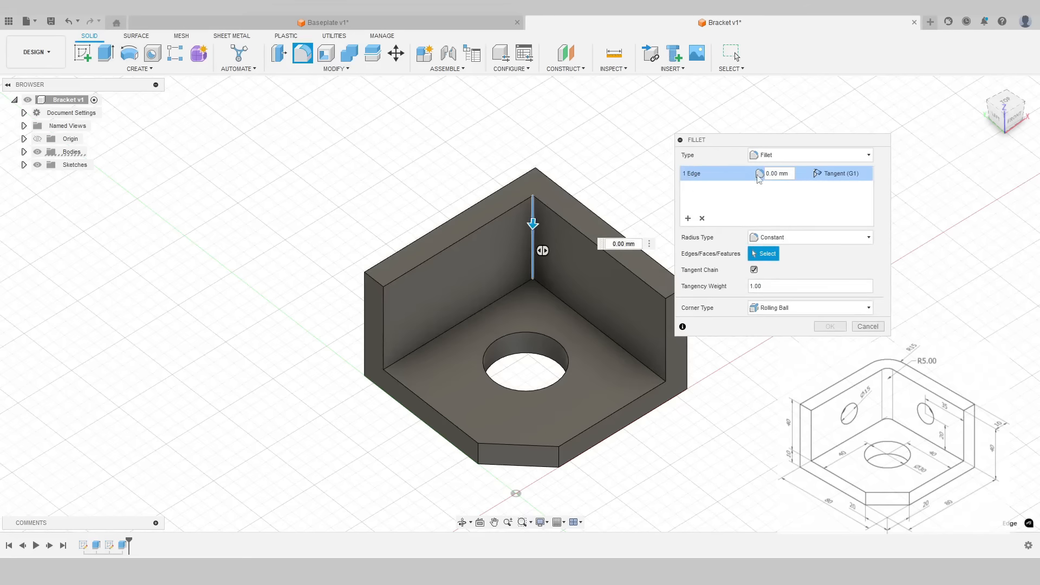
{"action": "left_click", "coordinate": [785, 173]}
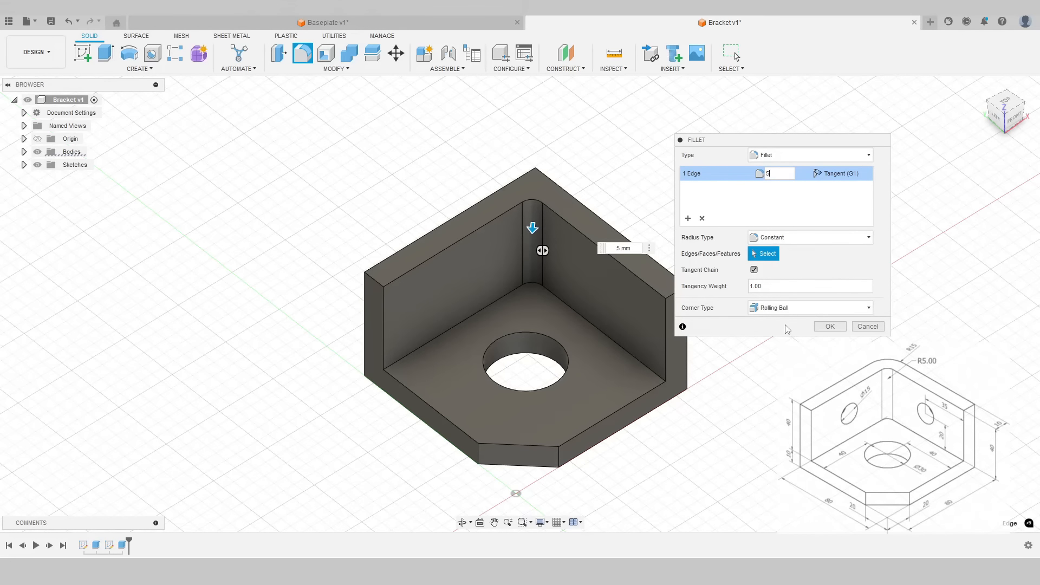
{"action": "left_click", "coordinate": [829, 327]}
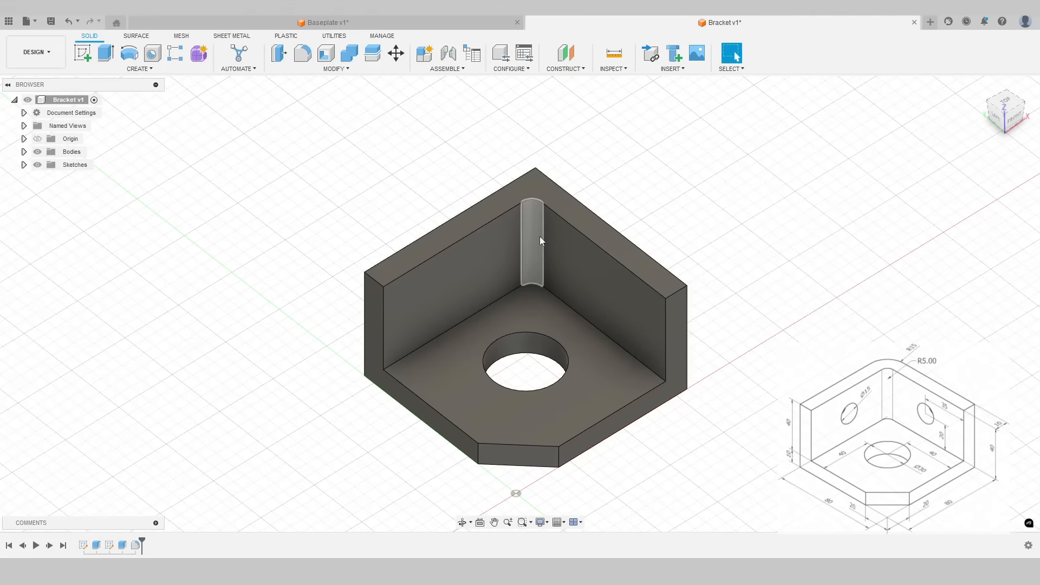
Step: Fillet the outer vertical corner edge of the two walls with a 15 mm radius
{"action": "middle_click_drag", "start_coordinate": [534, 222], "coordinate": [585, 156], "text": "shift"}
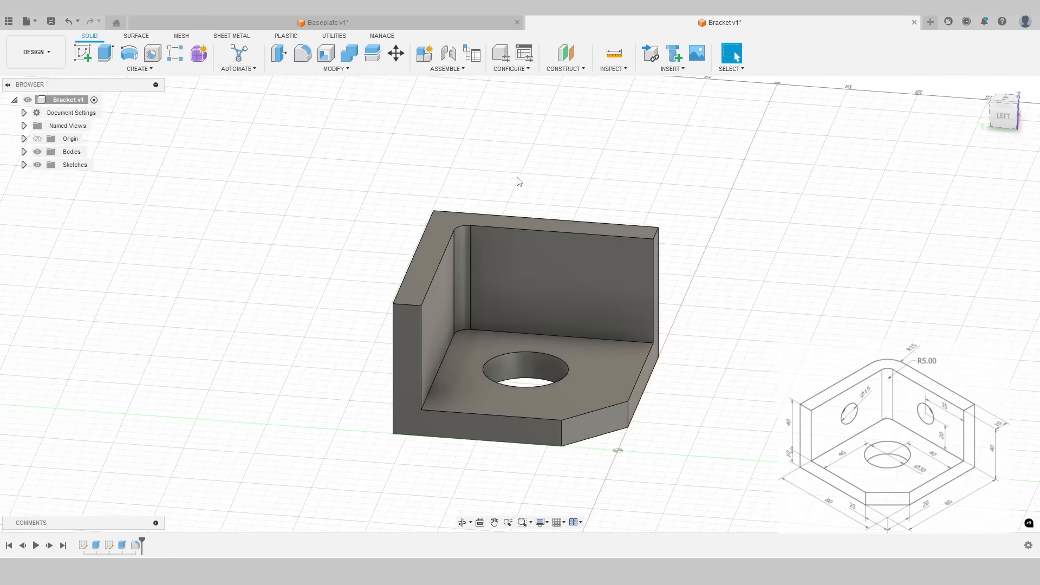
{"action": "middle_click_drag", "start_coordinate": [518, 182], "coordinate": [641, 206], "text": "shift"}
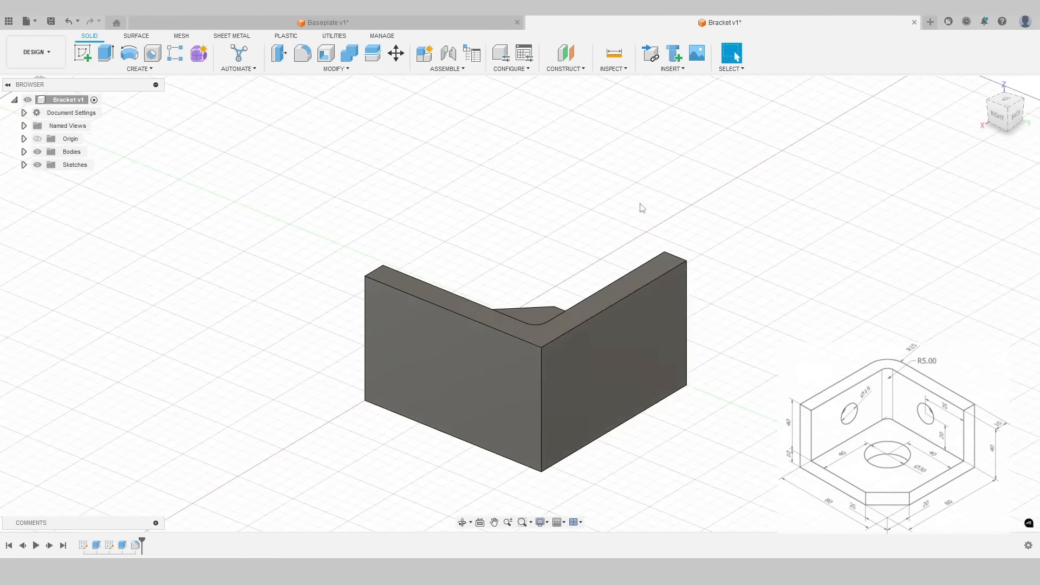
{"action": "left_click", "coordinate": [304, 56]}
{"action": "left_click", "coordinate": [543, 369]}
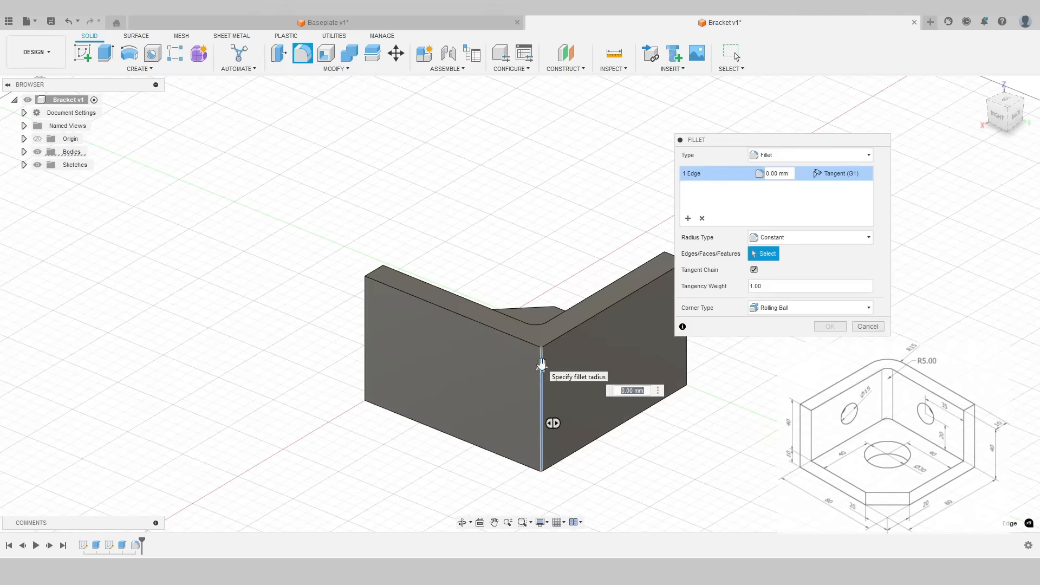
{"action": "left_click", "coordinate": [752, 177]}
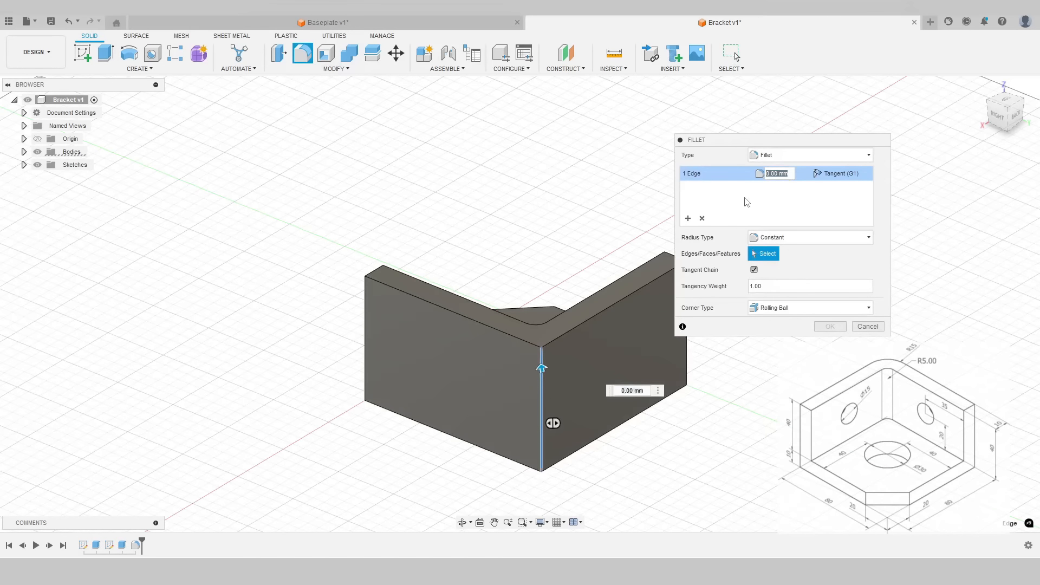
{"action": "type", "text": "15"}
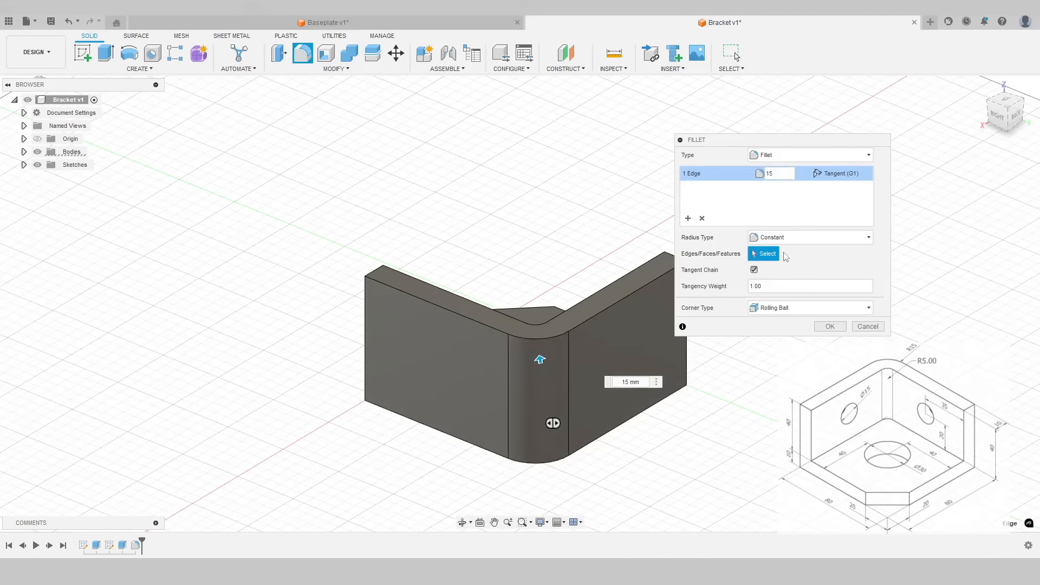
{"action": "left_click", "coordinate": [829, 327]}
Step: Start a new sketch on the inner face of the wall opposite the Y axis
{"action": "left_click", "coordinate": [462, 522]}
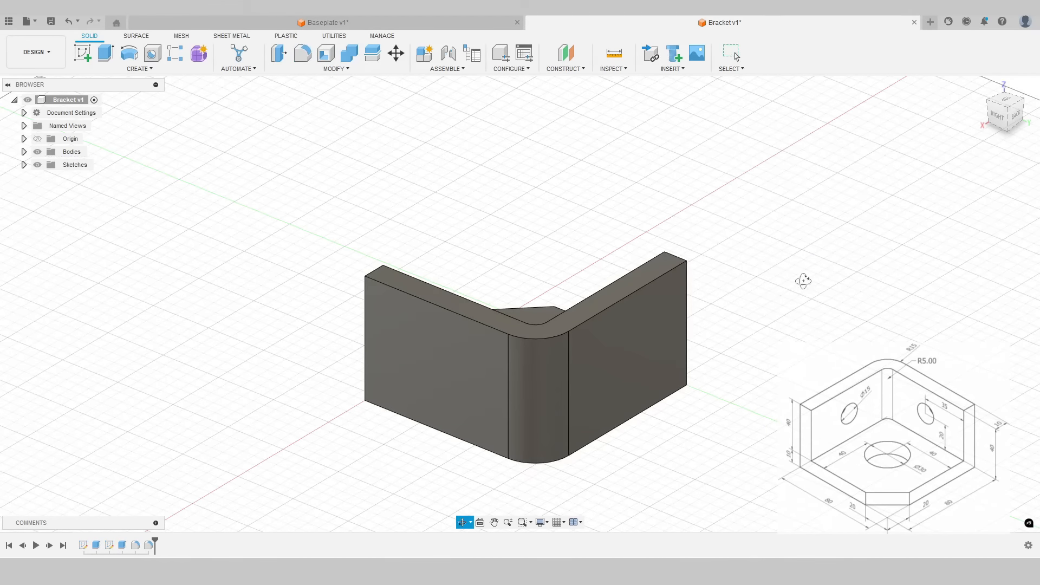
{"action": "left_click_drag", "start_coordinate": [596, 379], "coordinate": [493, 311]}
{"action": "key", "text": "Escape"}
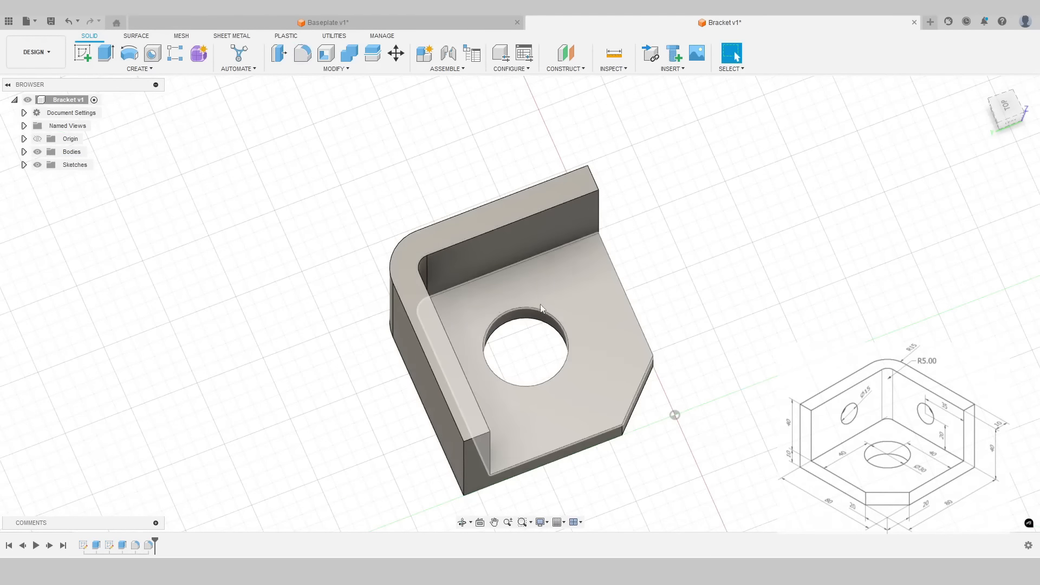
{"action": "middle_click_drag", "start_coordinate": [585, 319], "coordinate": [473, 267], "text": "shift"}
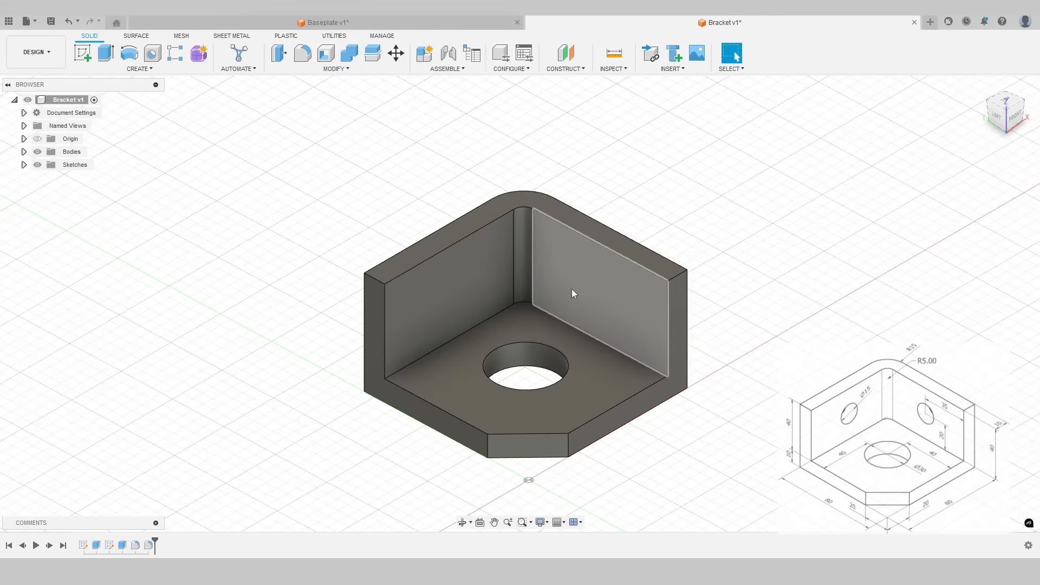
{"action": "left_click", "coordinate": [81, 57]}
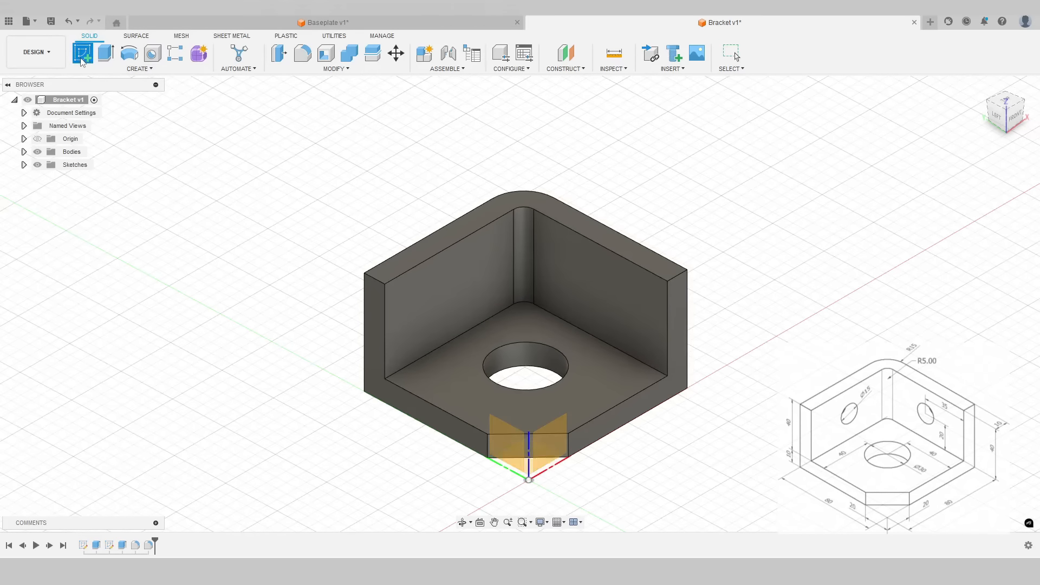
{"action": "left_click", "coordinate": [589, 279]}
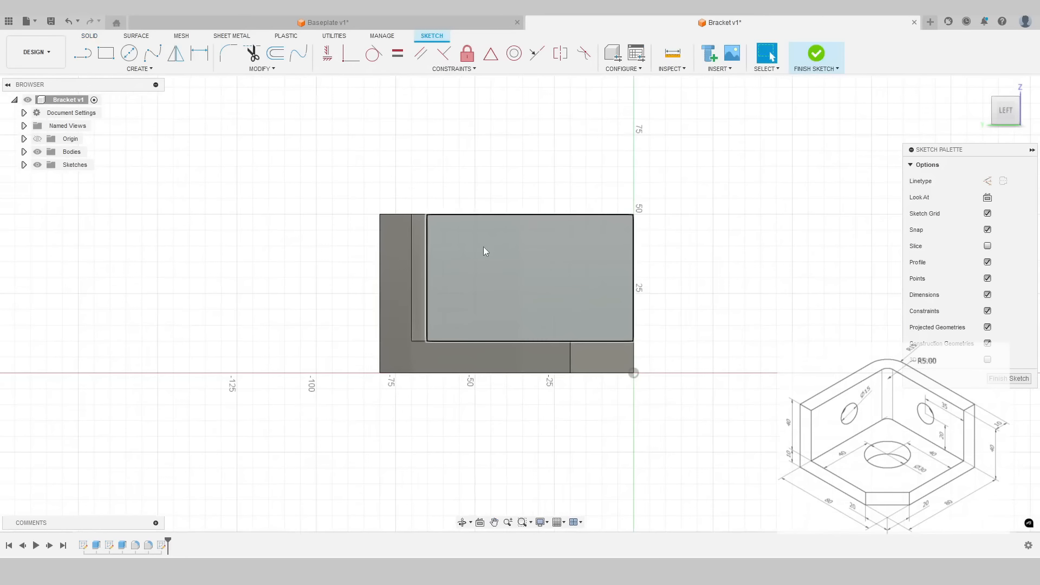
Step: Draw a 15 mm diameter circle on the wall's inner face, near its upper free corner
{"action": "left_click", "coordinate": [129, 54]}
{"action": "left_click", "coordinate": [585, 246]}
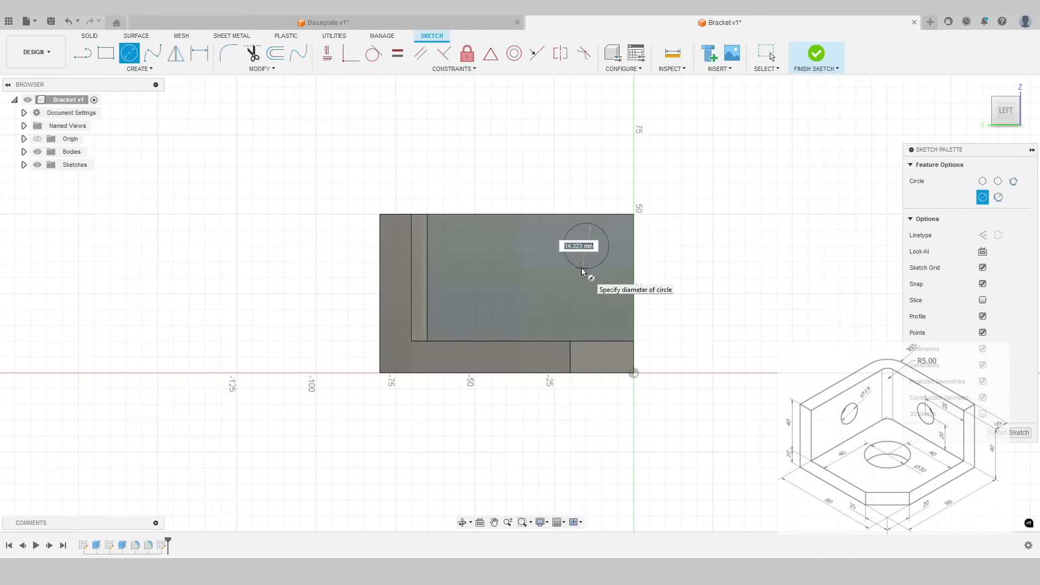
{"action": "type", "text": "15"}
{"action": "key", "text": "Return"}
{"action": "key", "text": "Escape"}
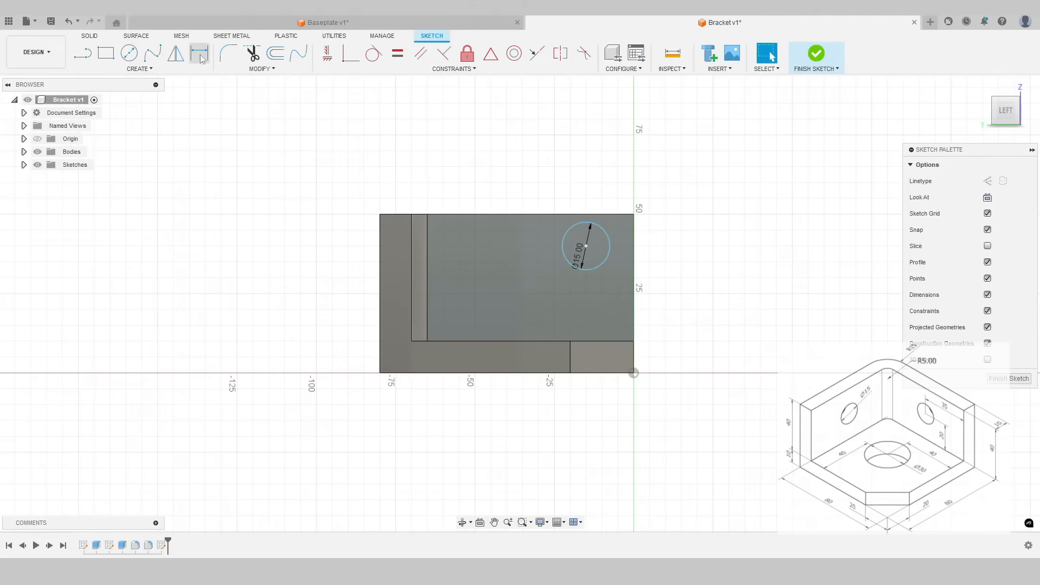
Step: Dimension the circle's center 35 mm horizontally from the wall's free vertical edge
{"action": "left_click", "coordinate": [199, 53]}
{"action": "left_click", "coordinate": [604, 262]}
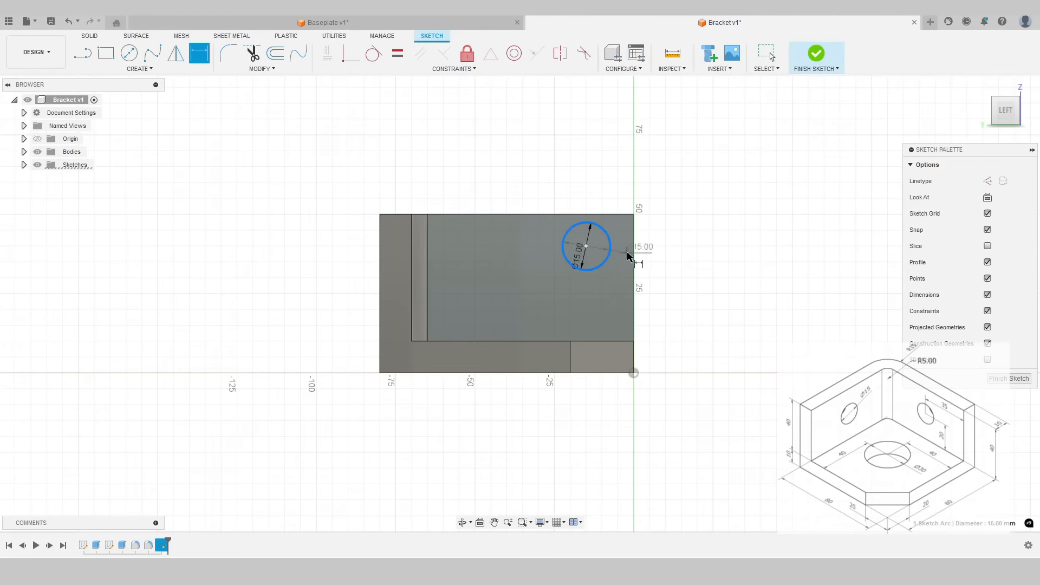
{"action": "left_click", "coordinate": [634, 255]}
{"action": "left_click", "coordinate": [613, 189]}
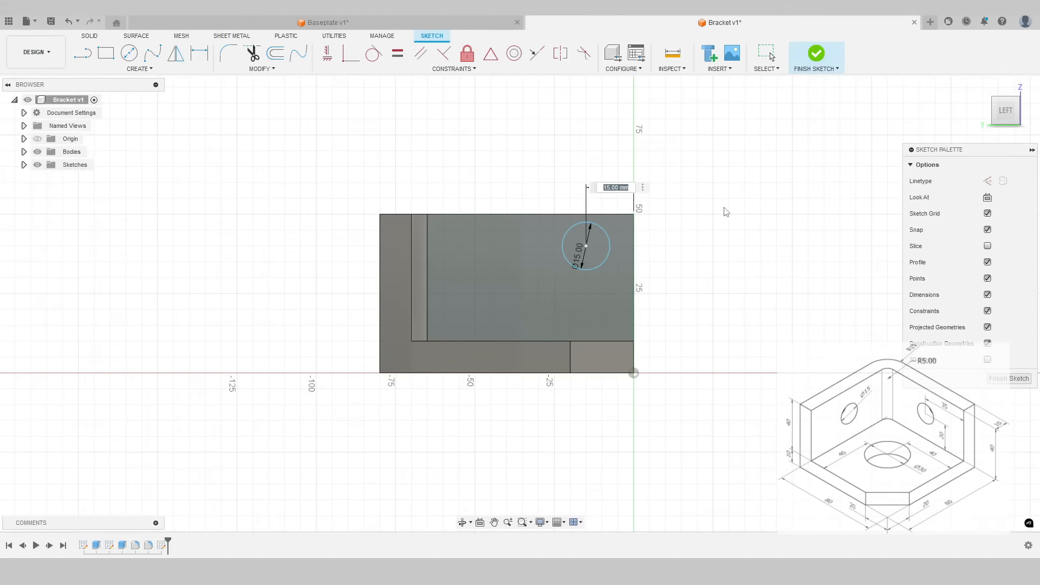
{"action": "type", "text": "35"}
{"action": "key", "text": "Return"}
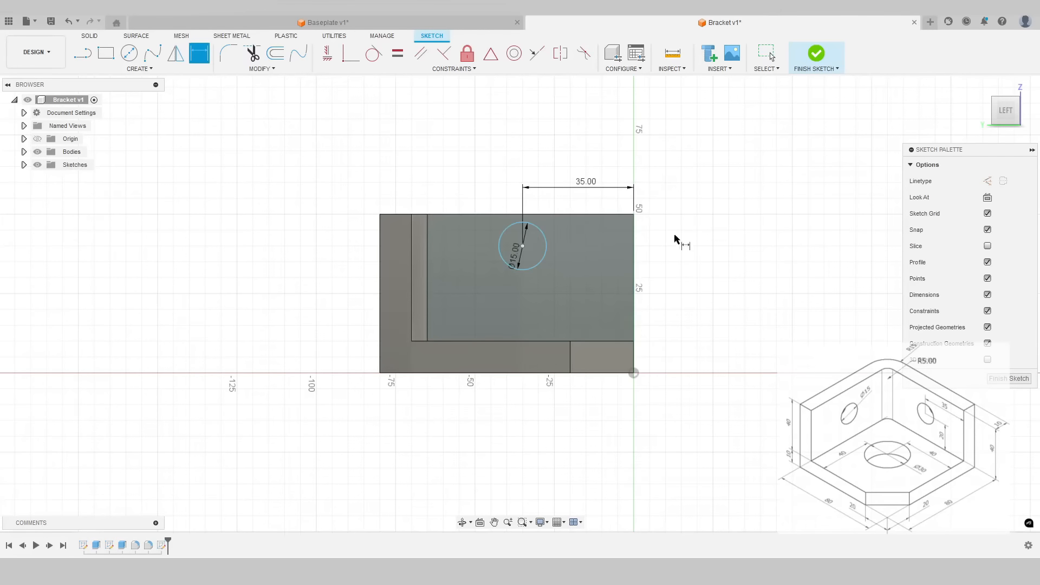
Step: Dimension the circle's center 20 mm above the wall face's lower edge and finish the sketch
{"action": "left_click", "coordinate": [544, 269]}
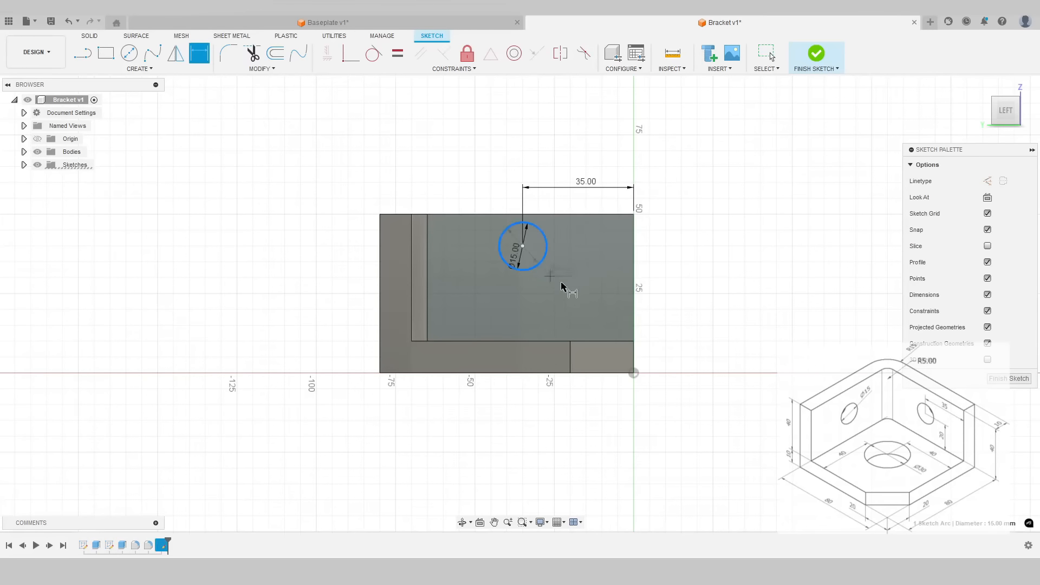
{"action": "left_click", "coordinate": [589, 343]}
{"action": "left_click", "coordinate": [674, 297]}
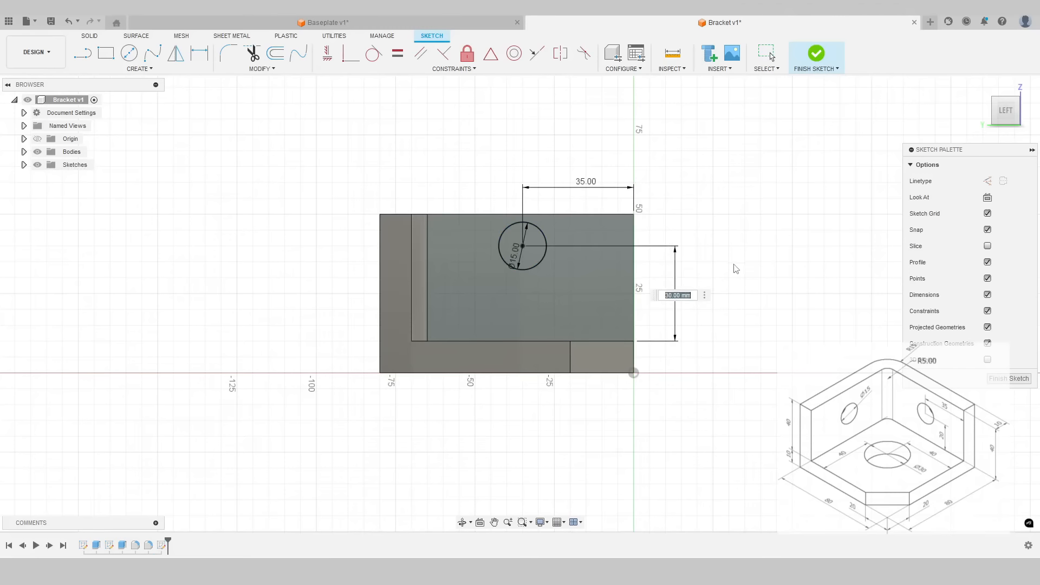
{"action": "type", "text": "20"}
{"action": "key", "text": "Return"}
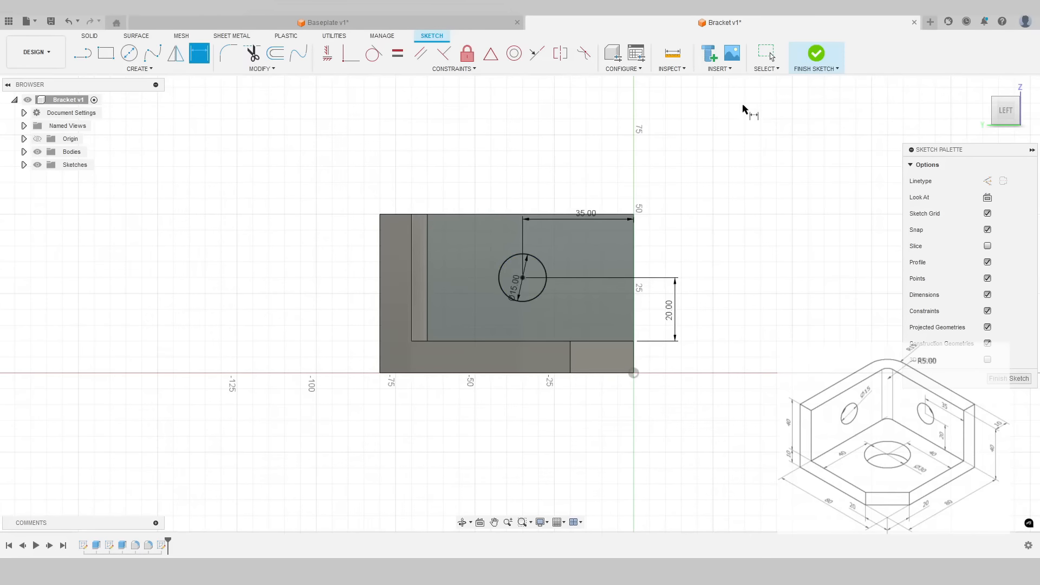
{"action": "left_click", "coordinate": [815, 53]}
Step: Extrude the wall circle -10 mm as a cut to make the 15 mm hole through the wall
{"action": "mouse_move", "coordinate": [636, 144]}
{"action": "middle_mouse_down", "text": "shift"}
{"action": "mouse_move", "coordinate": [580, 141]}
{"action": "mouse_move", "coordinate": [576, 229]}
{"action": "middle_mouse_up", "text": "shift"}
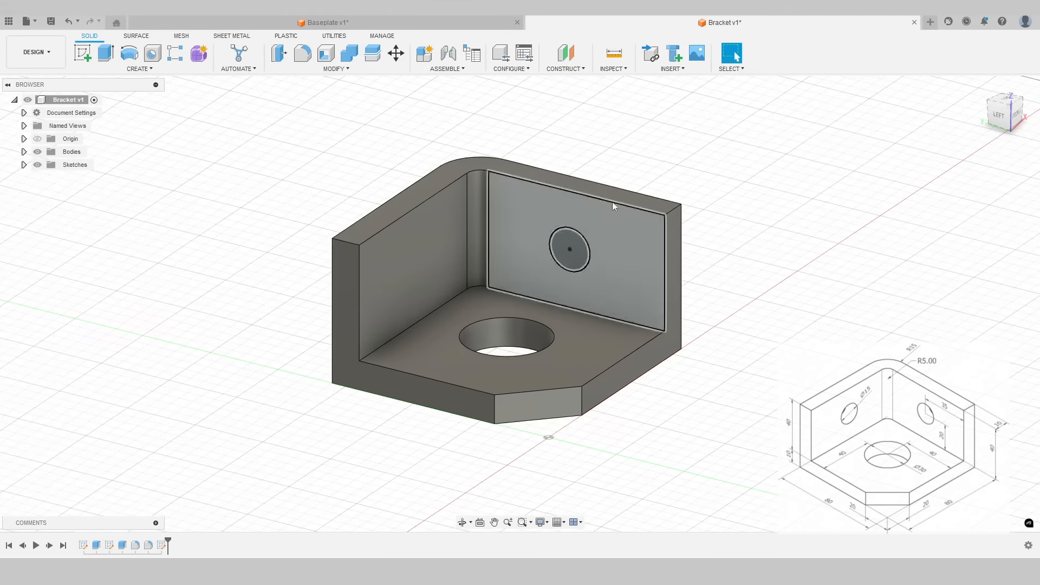
{"action": "left_click", "coordinate": [107, 57]}
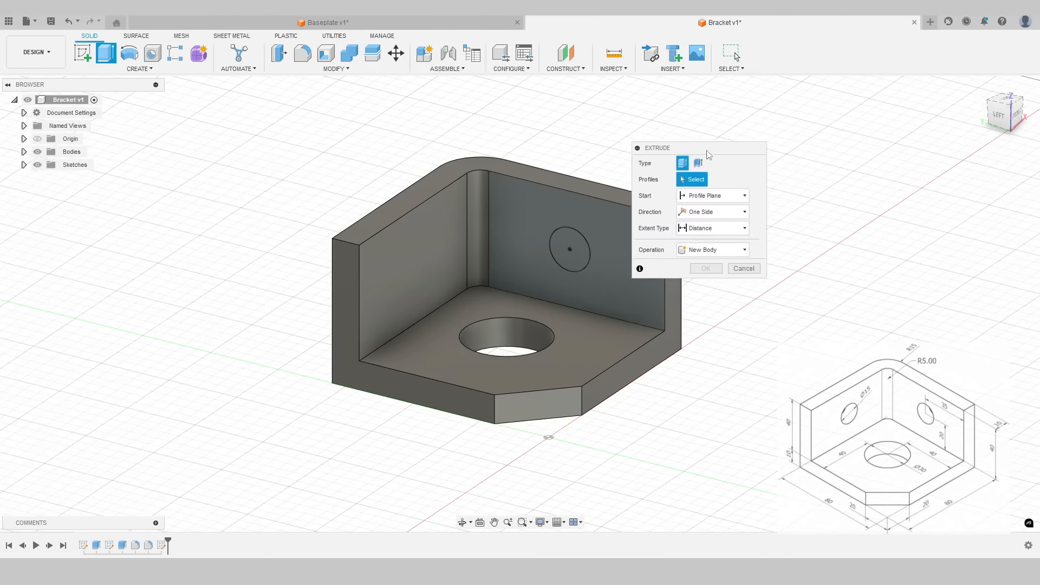
{"action": "left_click", "coordinate": [576, 239]}
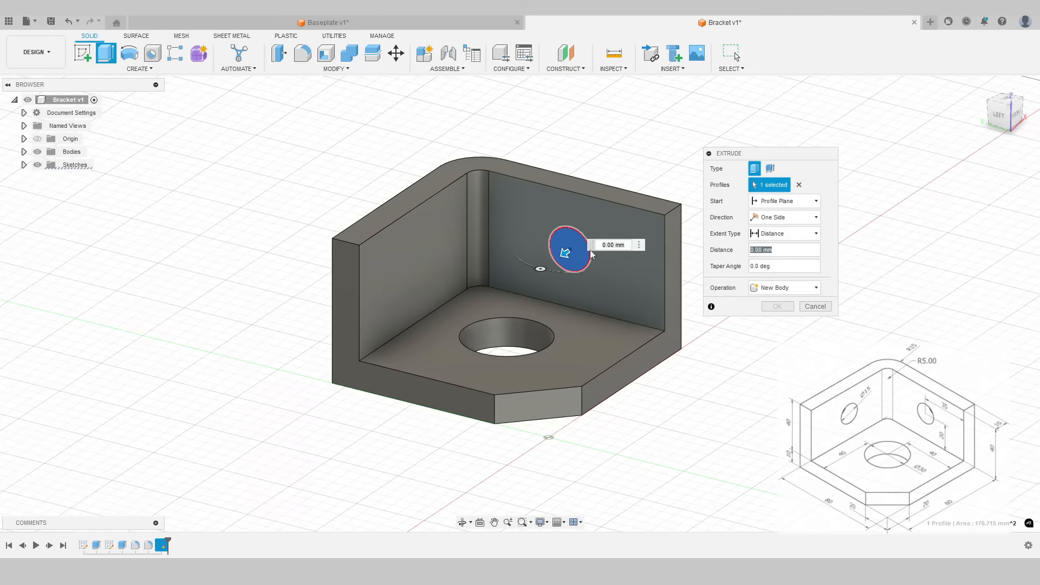
{"action": "left_click_drag", "start_coordinate": [557, 243], "coordinate": [669, 185]}
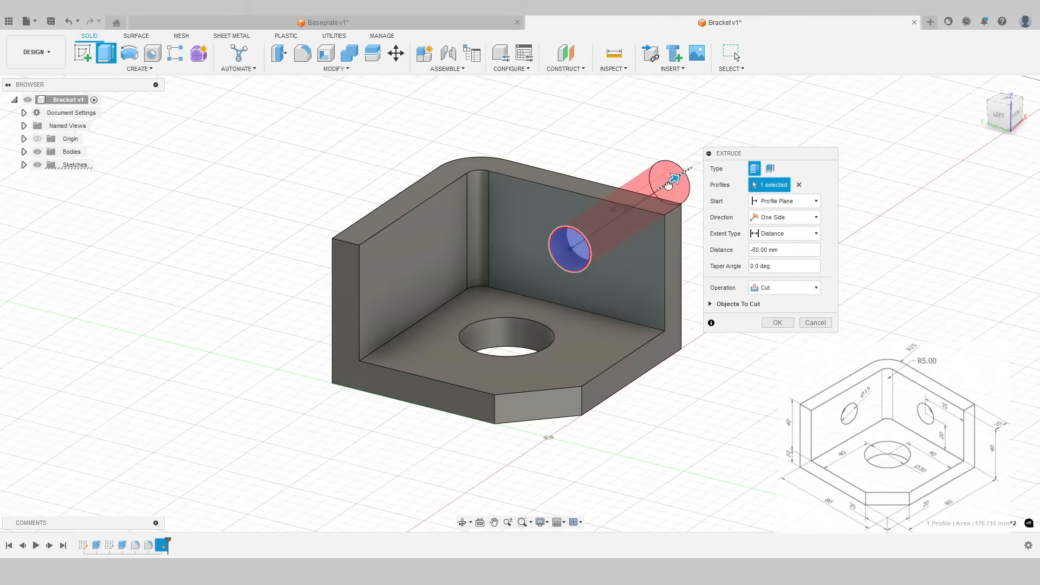
{"action": "left_click", "coordinate": [799, 250]}
{"action": "key", "text": "ctrl+a"}
{"action": "type", "text": "-10"}
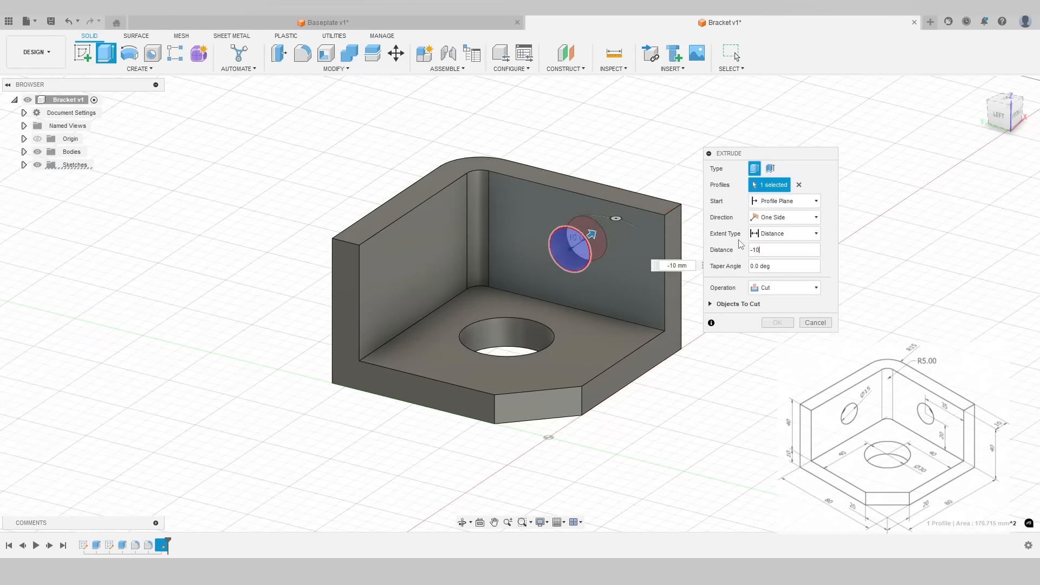
{"action": "middle_click_drag", "start_coordinate": [735, 373], "coordinate": [603, 353], "text": "shift"}
{"action": "middle_click_drag", "start_coordinate": [533, 297], "coordinate": [574, 303], "text": "shift"}
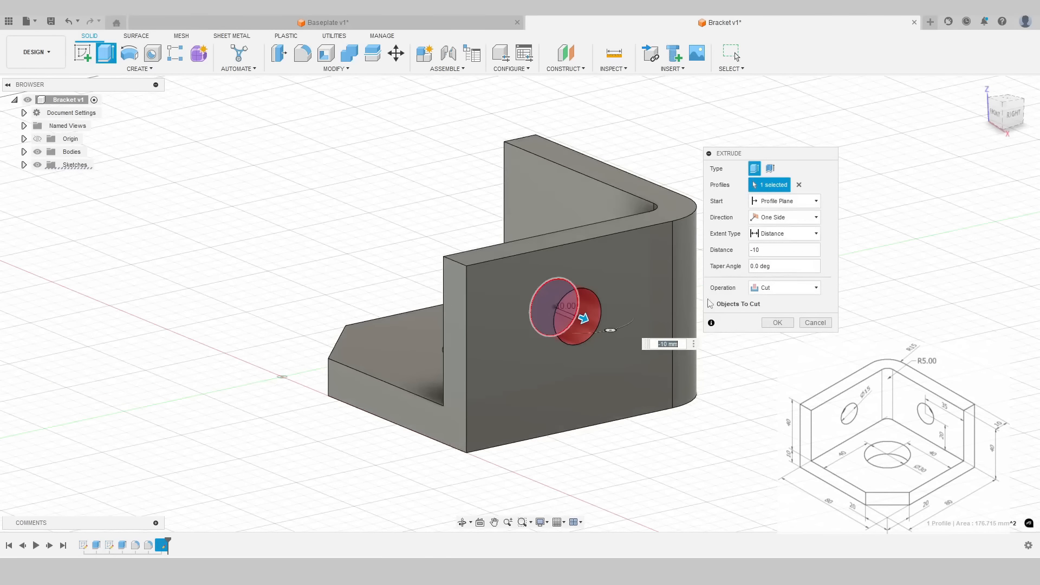
{"action": "left_click", "coordinate": [779, 288]}
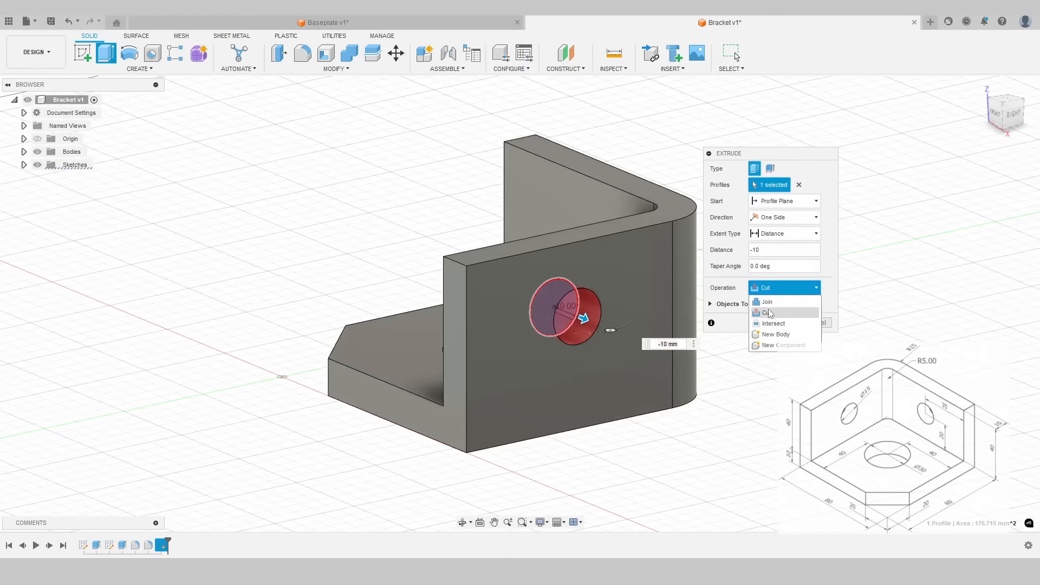
{"action": "left_click", "coordinate": [771, 313]}
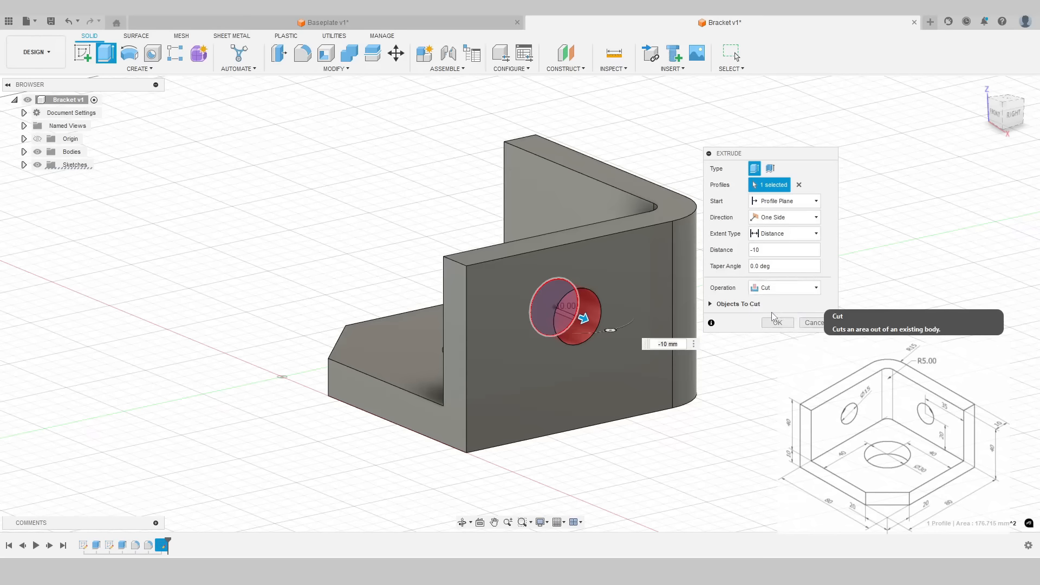
{"action": "left_click", "coordinate": [771, 323]}
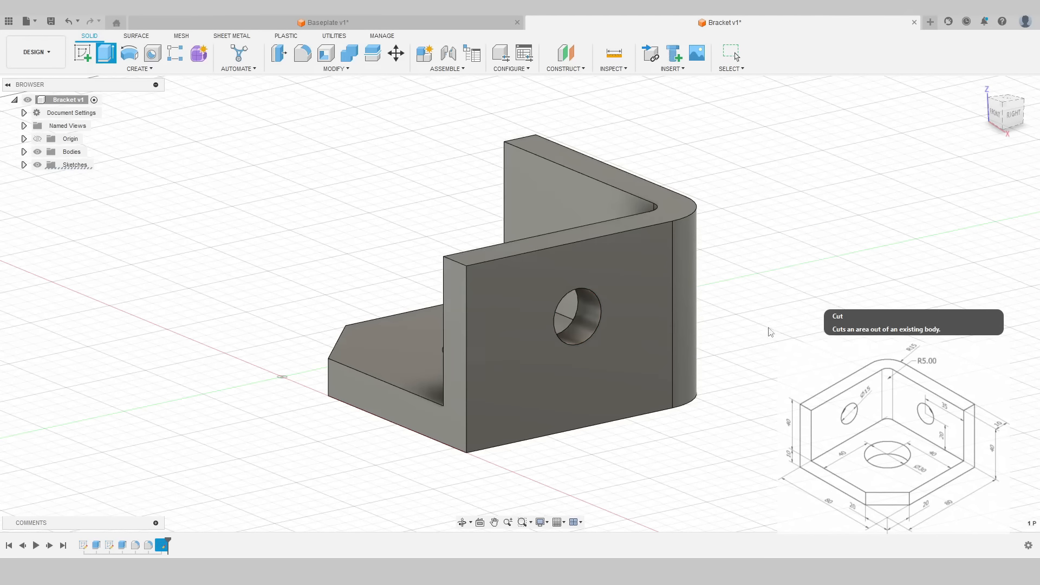
Step: Sketch a 15 mm diameter circle on the inner face of the other wall, near its upper free corner
{"action": "middle_click_drag", "start_coordinate": [761, 283], "coordinate": [491, 280], "text": "shift"}
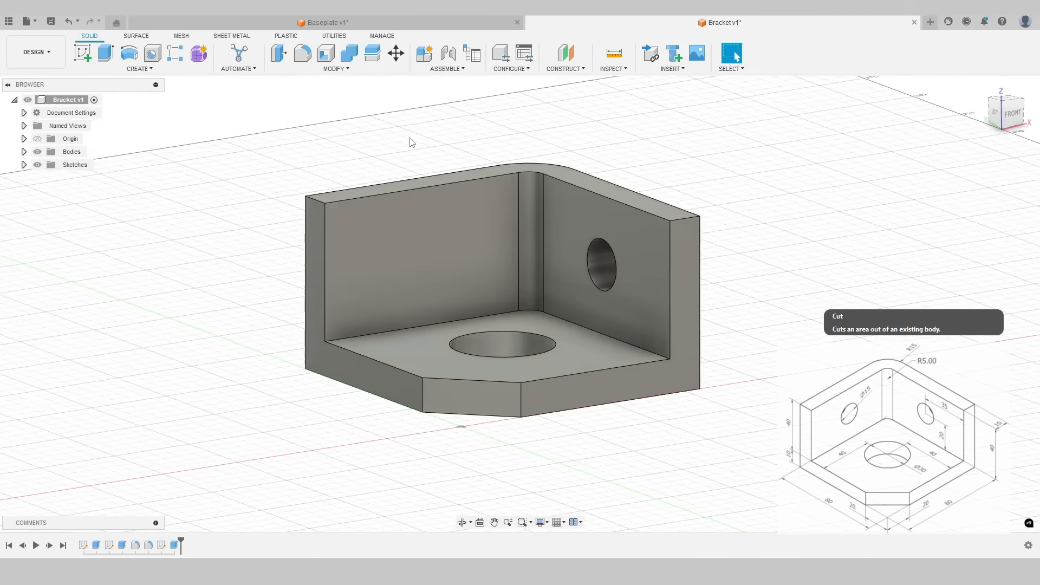
{"action": "left_click", "coordinate": [82, 53]}
{"action": "left_click", "coordinate": [432, 237]}
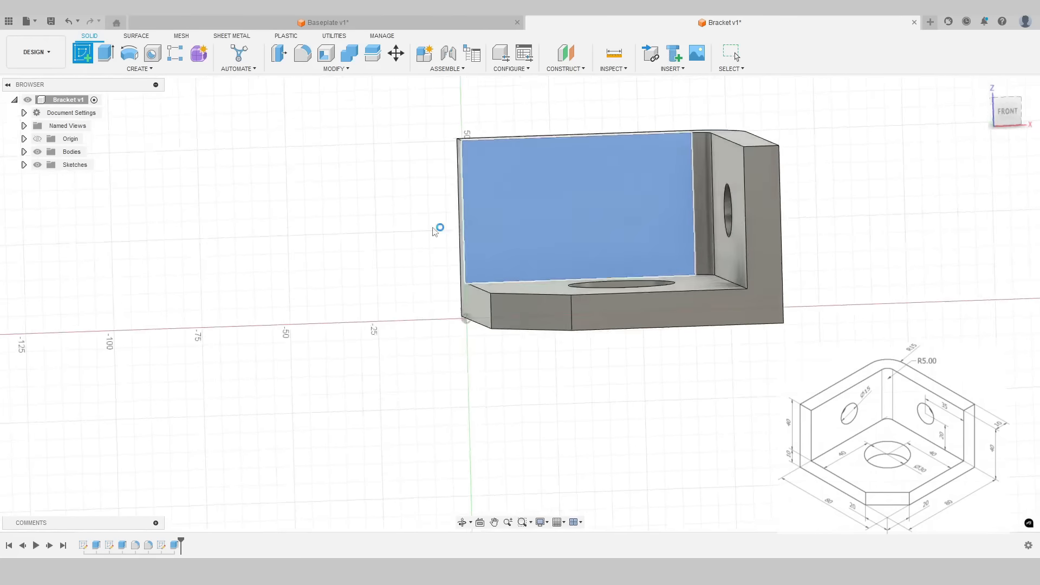
{"action": "left_click", "coordinate": [129, 53]}
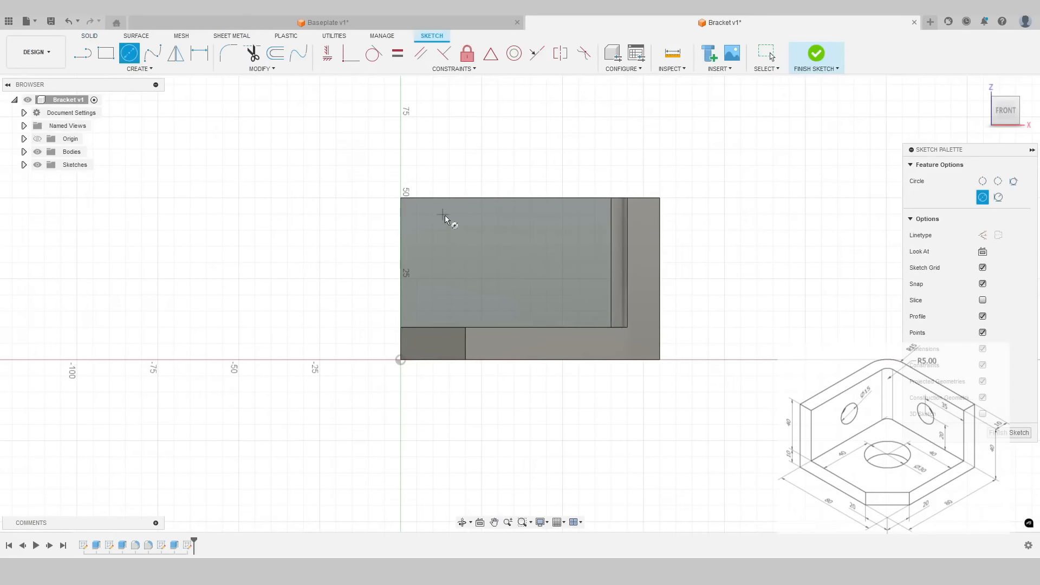
{"action": "type", "text": "15"}
{"action": "key", "text": "Return"}
{"action": "key", "text": "Escape"}
Step: Dimension the new circle's center 20 mm below the wall's upper edge
{"action": "key", "text": "d"}
{"action": "left_click", "coordinate": [436, 216]}
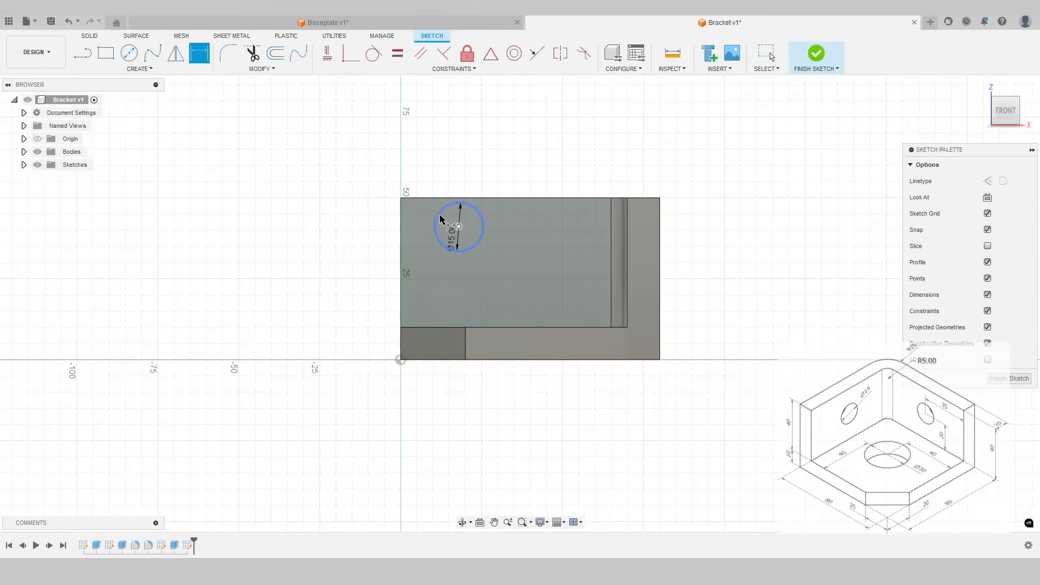
{"action": "left_click", "coordinate": [432, 202]}
{"action": "left_click", "coordinate": [359, 220]}
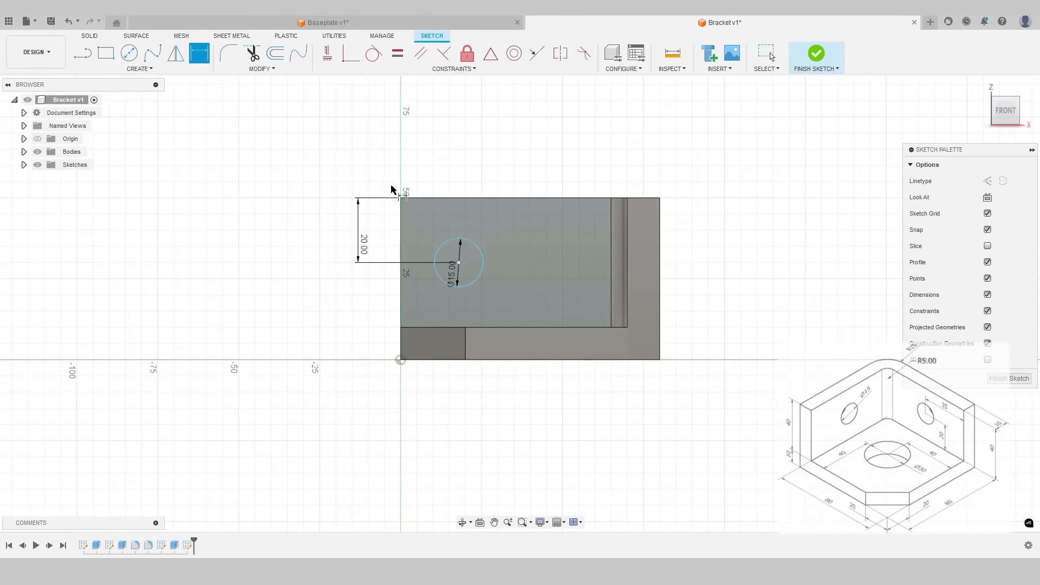
Step: Dimension the circle's center 35 mm from the wall's free vertical edge and finish the sketch
{"action": "left_click", "coordinate": [447, 242]}
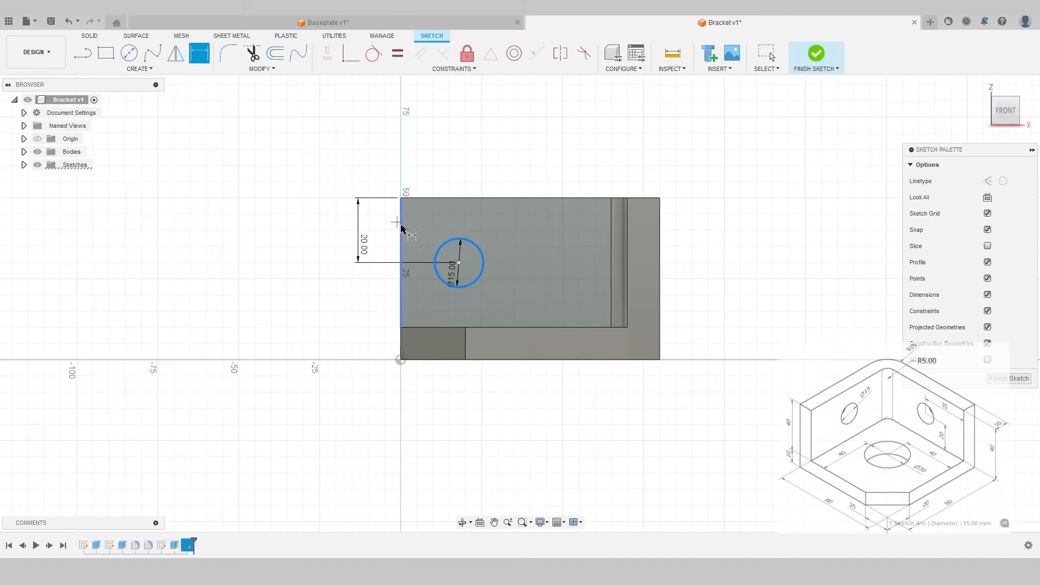
{"action": "left_click", "coordinate": [400, 228]}
{"action": "left_click", "coordinate": [355, 162]}
{"action": "type", "text": "35"}
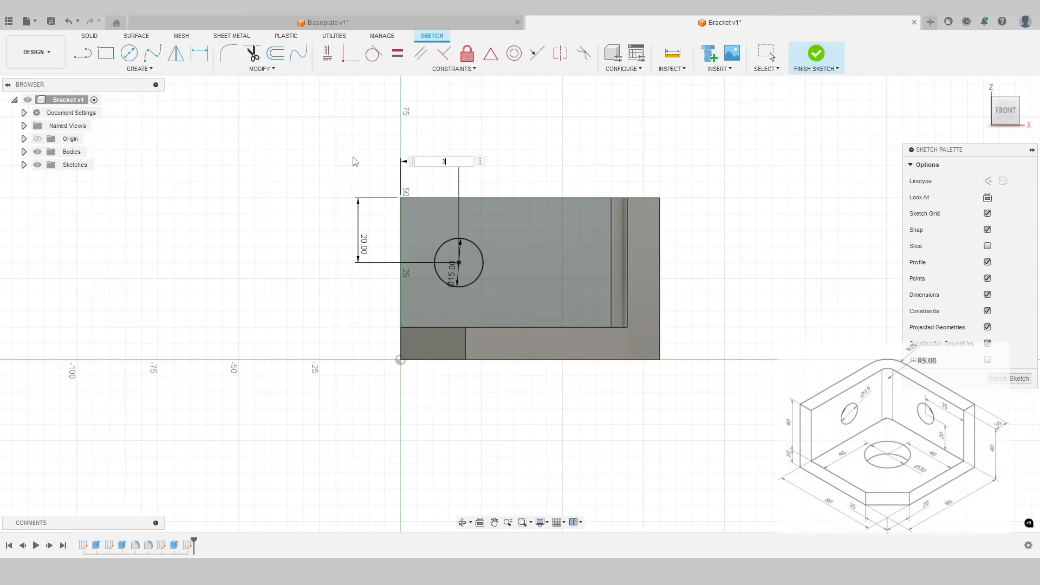
{"action": "key", "text": "Return"}
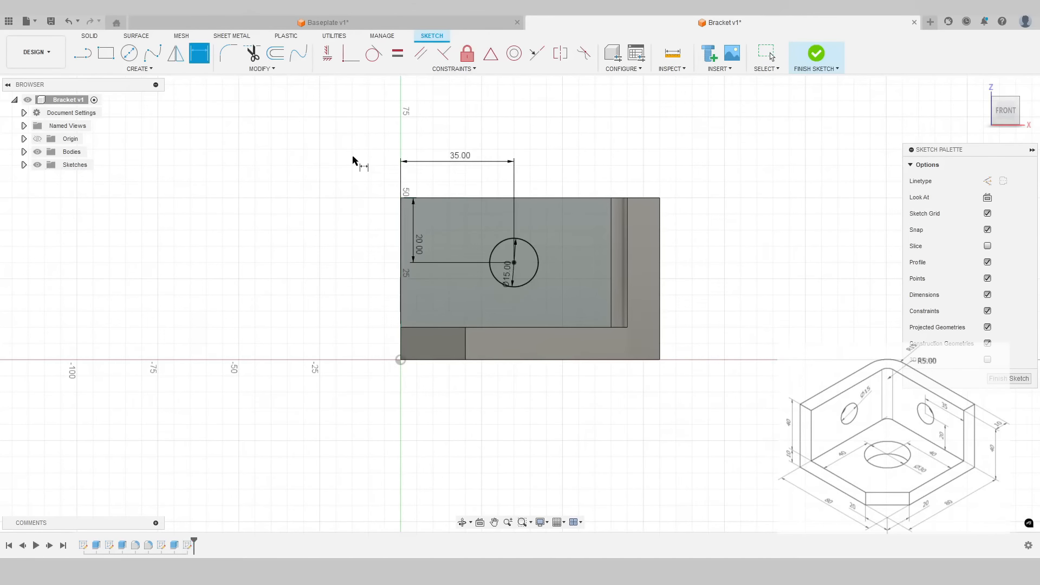
{"action": "left_click", "coordinate": [828, 60]}
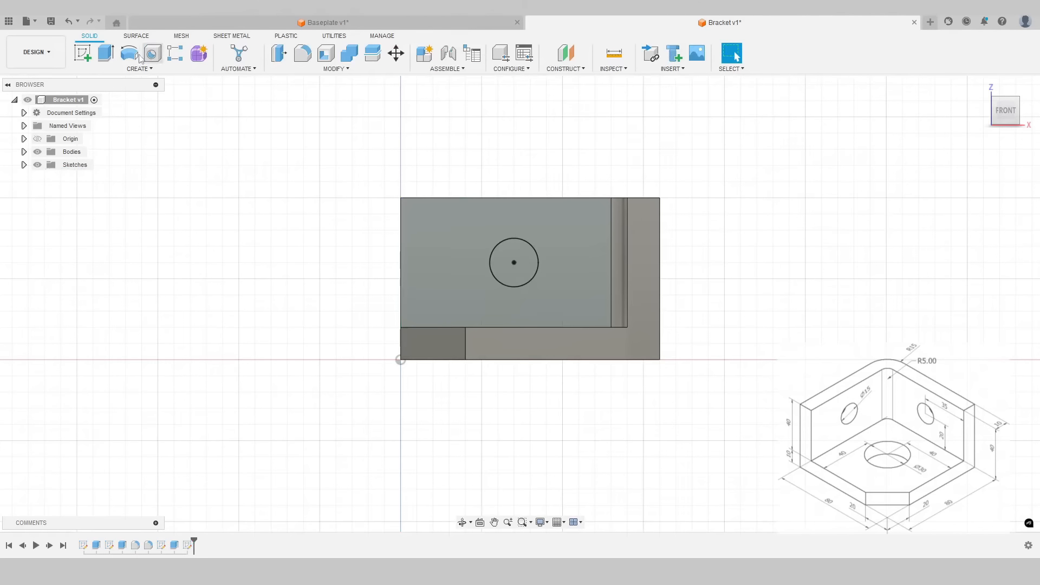
Step: Extrude the second wall's circle -10 mm as a cut to make its through hole
{"action": "left_click", "coordinate": [105, 53]}
{"action": "middle_click_drag", "start_coordinate": [298, 156], "coordinate": [333, 166], "text": "shift"}
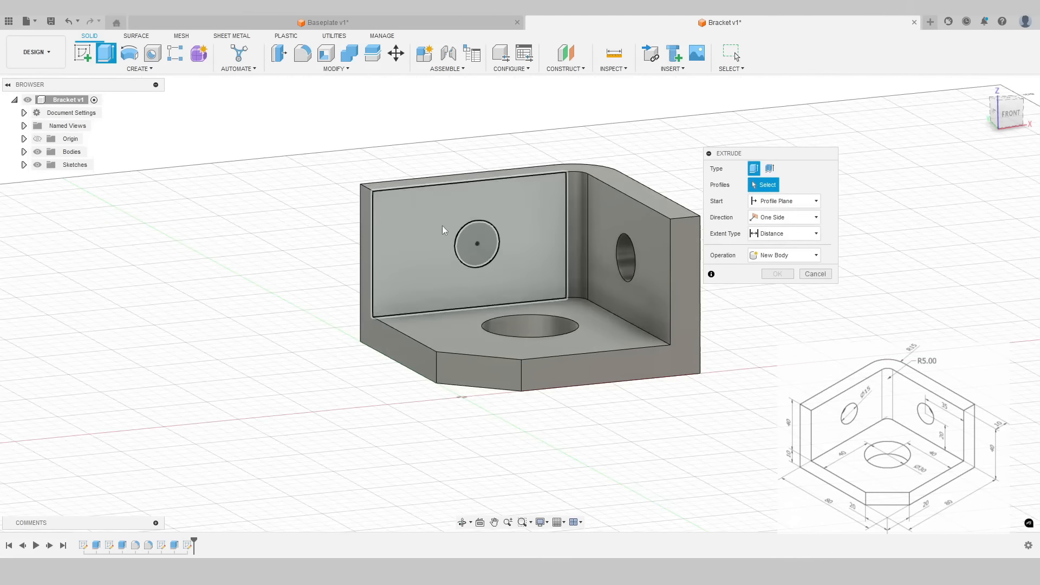
{"action": "left_click", "coordinate": [479, 231]}
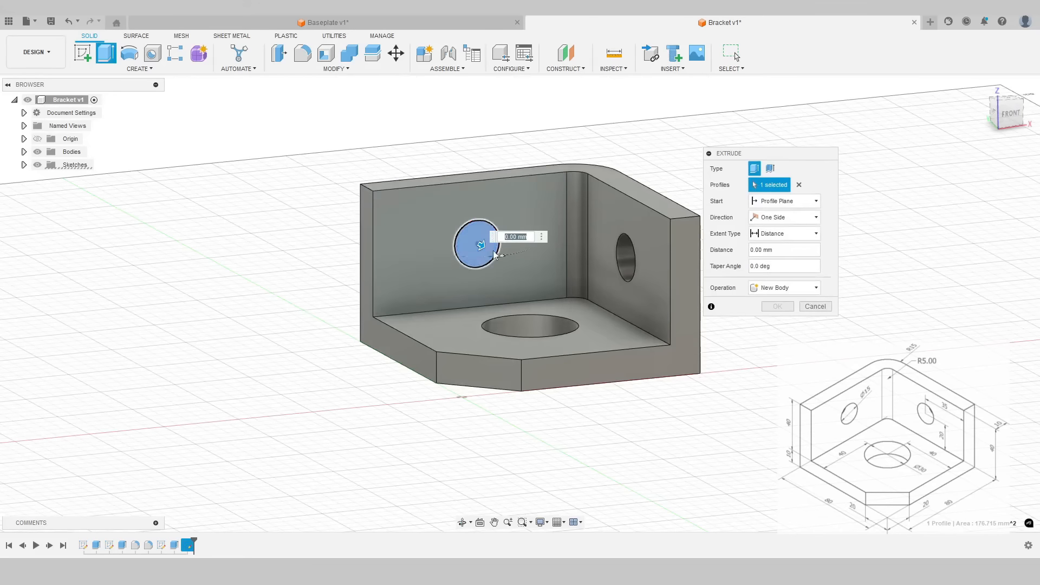
{"action": "left_click", "coordinate": [720, 287]}
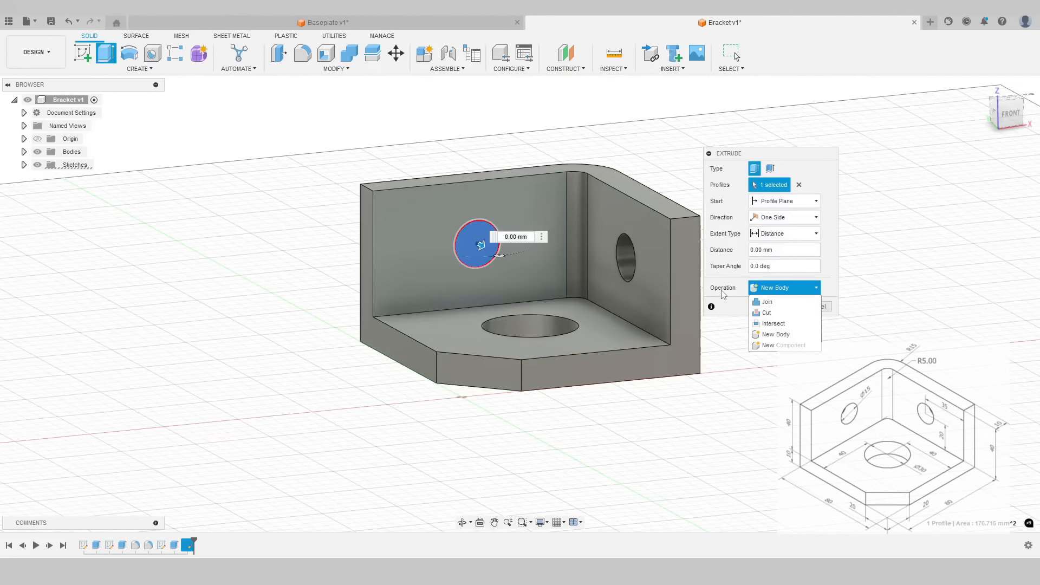
{"action": "left_click", "coordinate": [766, 312]}
{"action": "middle_click_drag", "start_coordinate": [674, 308], "coordinate": [745, 268], "text": "shift"}
{"action": "type", "text": "10"}
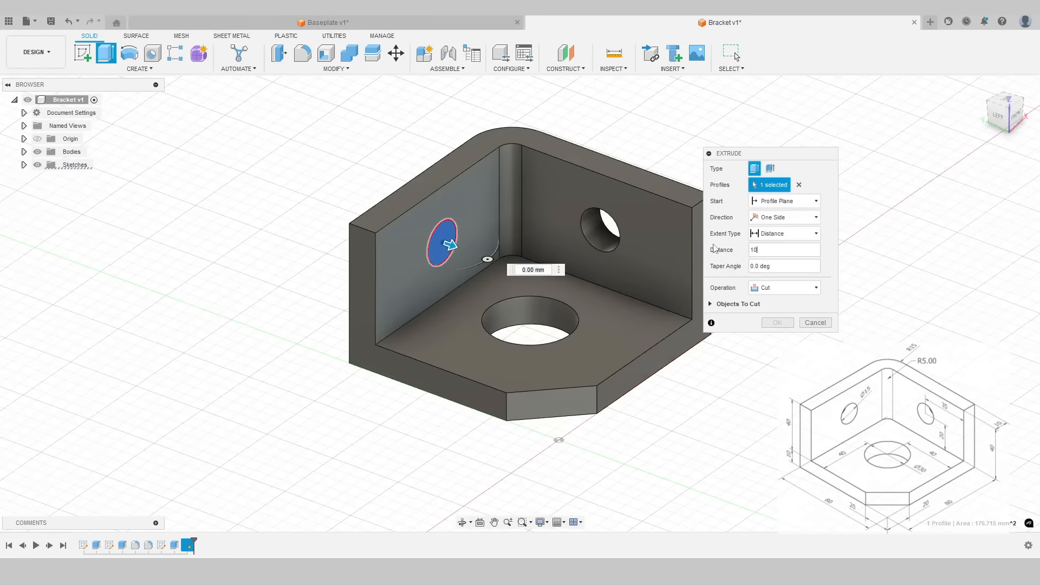
{"action": "left_click_drag", "start_coordinate": [466, 252], "coordinate": [368, 216]}
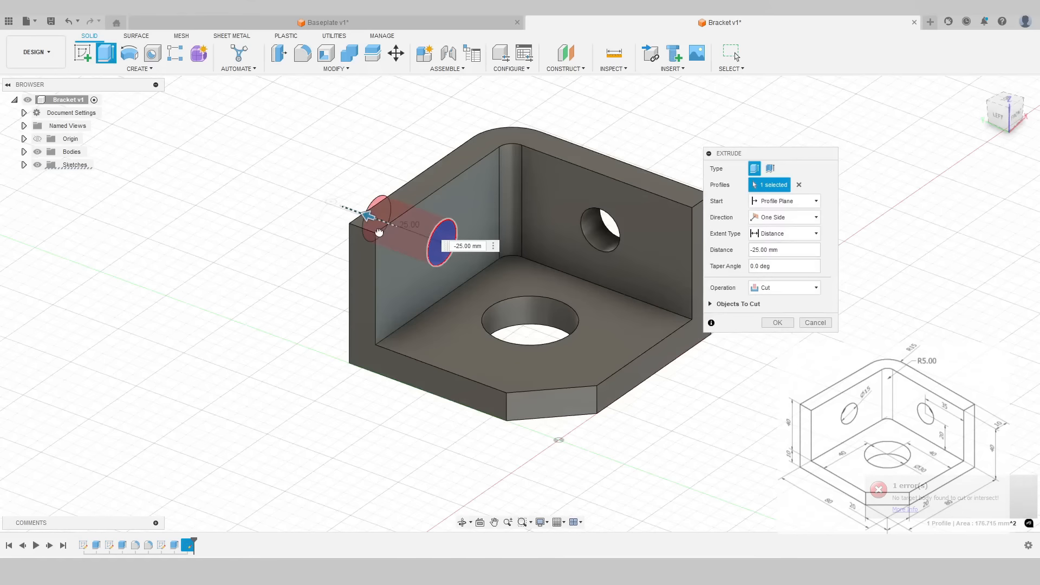
{"action": "type", "text": "-10"}
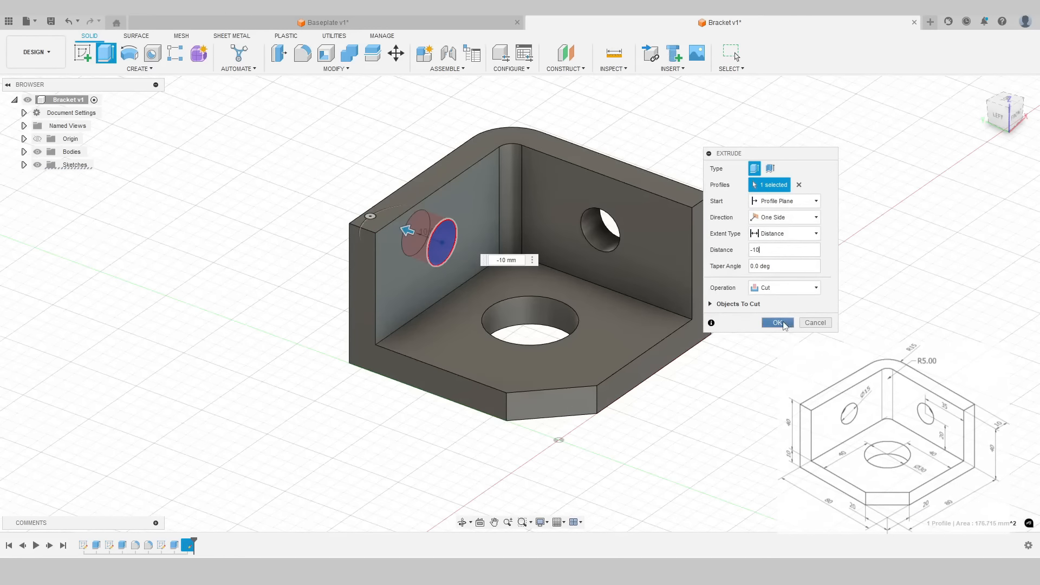
{"action": "left_click", "coordinate": [778, 322]}
Step: Search the appearance library for green and apply Powder Coat - Rough (Green) to the whole bracket body
{"action": "mouse_move", "coordinate": [791, 341]}
{"action": "middle_mouse_down", "text": "shift"}
{"action": "mouse_move", "coordinate": [747, 325]}
{"action": "mouse_move", "coordinate": [801, 325]}
{"action": "mouse_move", "coordinate": [764, 325]}
{"action": "mouse_move", "coordinate": [781, 340]}
{"action": "middle_mouse_up", "text": "shift"}
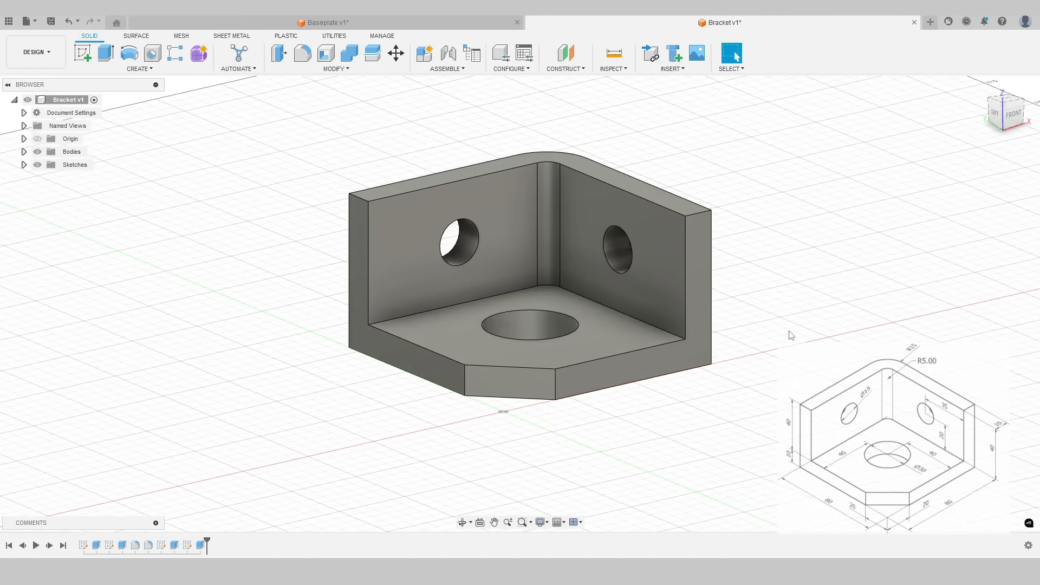
{"action": "mouse_move", "coordinate": [766, 299]}
{"action": "middle_mouse_down", "text": "shift"}
{"action": "mouse_move", "coordinate": [583, 279]}
{"action": "mouse_move", "coordinate": [680, 260]}
{"action": "mouse_move", "coordinate": [773, 288]}
{"action": "mouse_move", "coordinate": [780, 302]}
{"action": "middle_mouse_up", "text": "shift"}
{"action": "left_click", "coordinate": [336, 69]}
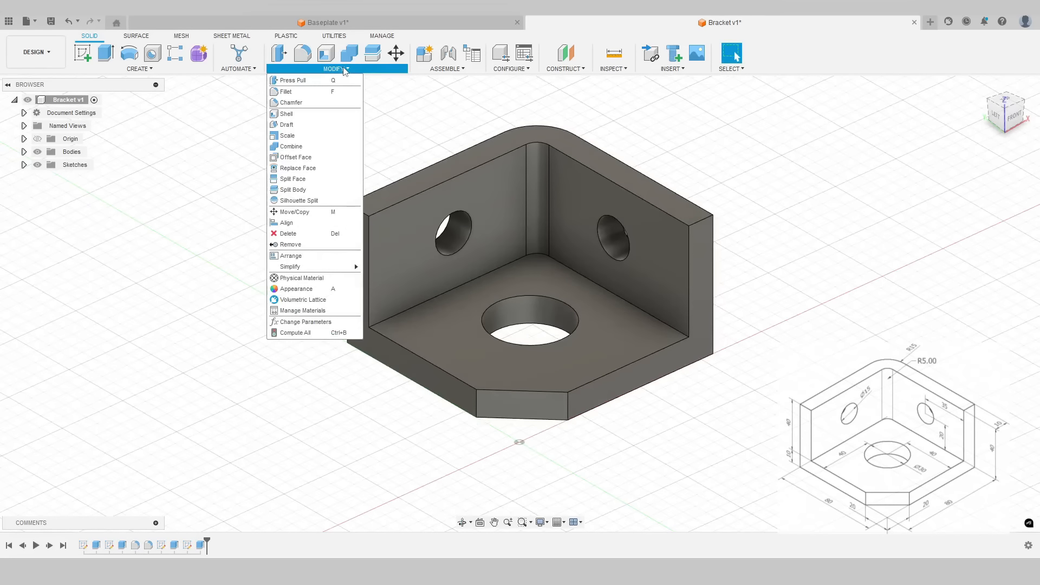
{"action": "left_click", "coordinate": [307, 290]}
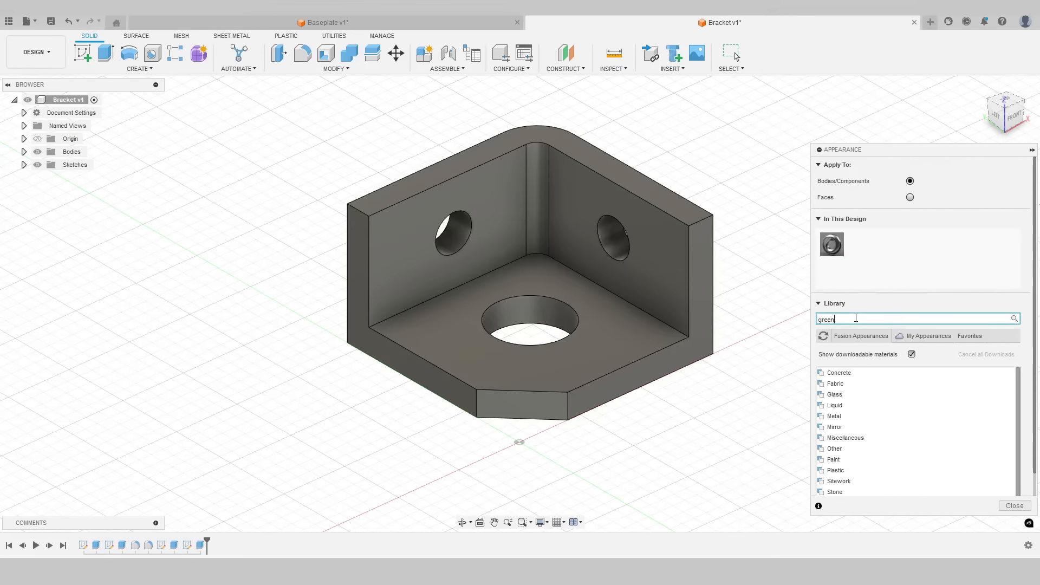
{"action": "type", "text": "green"}
{"action": "key", "text": "Return"}
{"action": "left_click", "coordinate": [898, 444]}
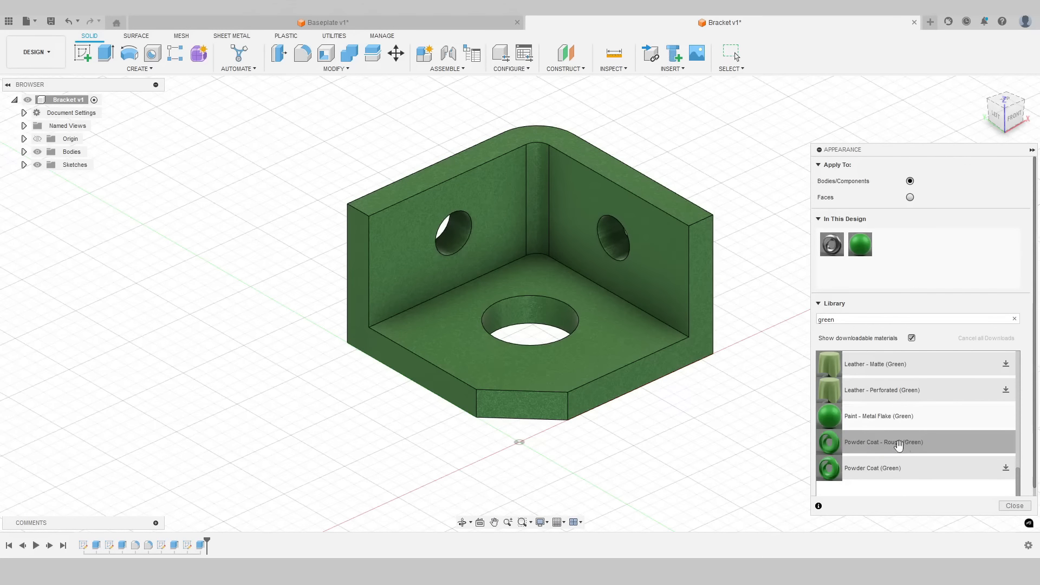
{"action": "left_click_drag", "start_coordinate": [898, 444], "coordinate": [634, 319]}
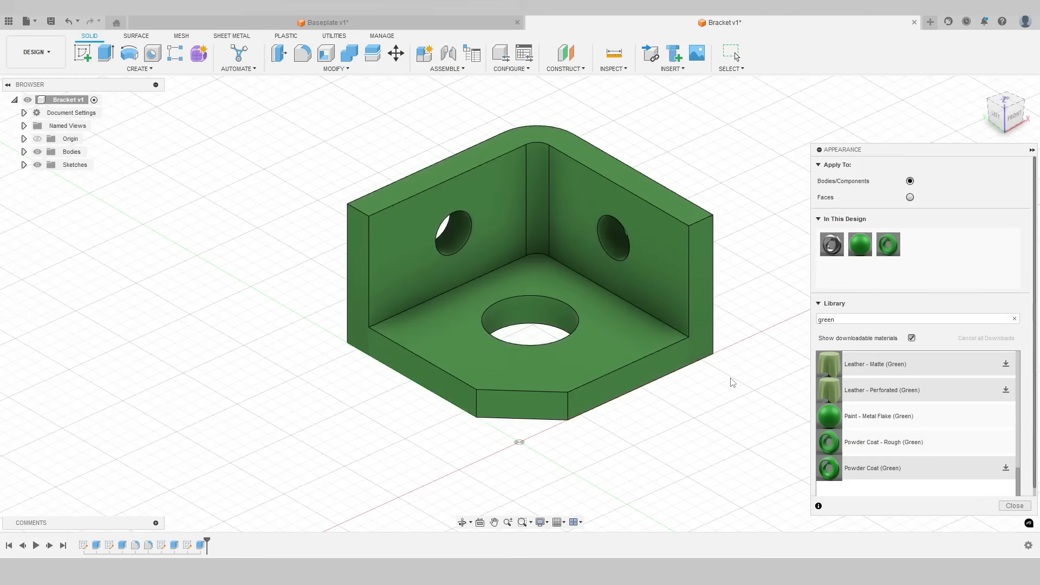
{"action": "left_click", "coordinate": [1016, 506]}
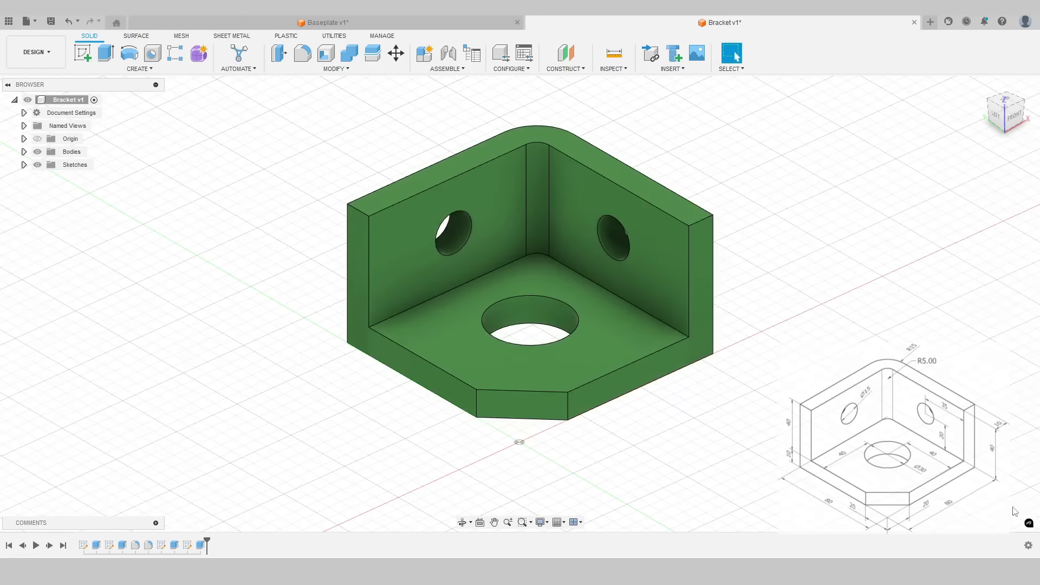
{"action": "left_click", "coordinate": [991, 84]}
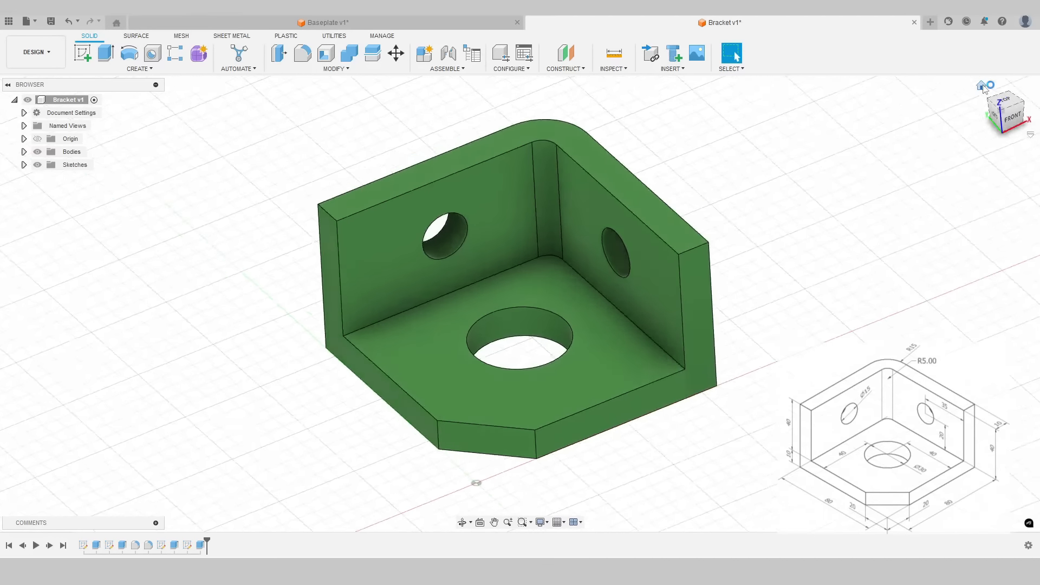
{"action": "middle_click_drag", "start_coordinate": [648, 283], "coordinate": [727, 279], "text": "shift"}
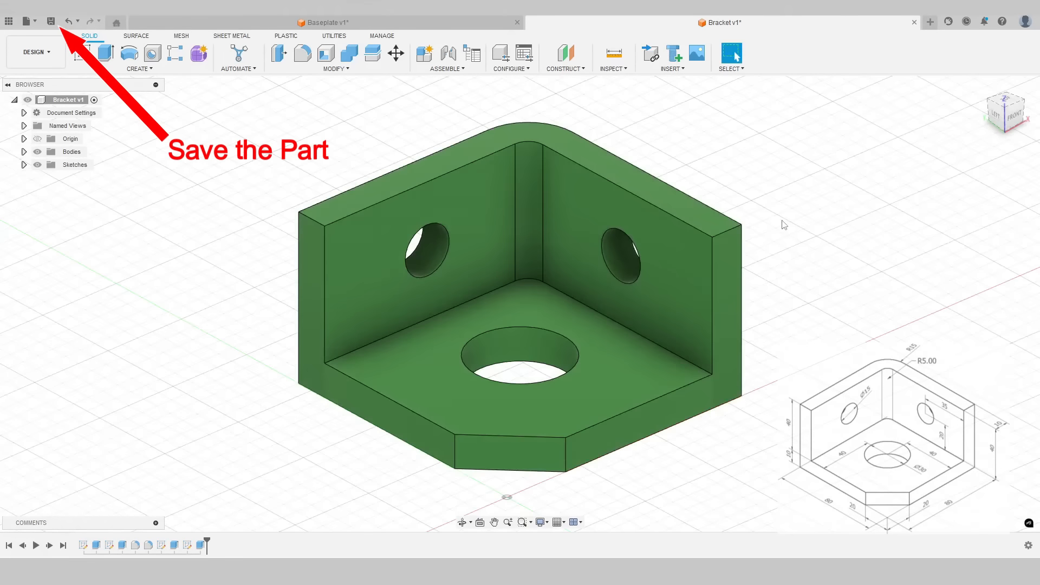
Step: Create a new design for the bolt and start a sketch on the front (XZ) plane
{"action": "mouse_move", "coordinate": [773, 254]}
{"action": "middle_mouse_down", "text": "shift"}
{"action": "mouse_move", "coordinate": [778, 225]}
{"action": "mouse_move", "coordinate": [805, 225]}
{"action": "middle_mouse_up", "text": "shift"}
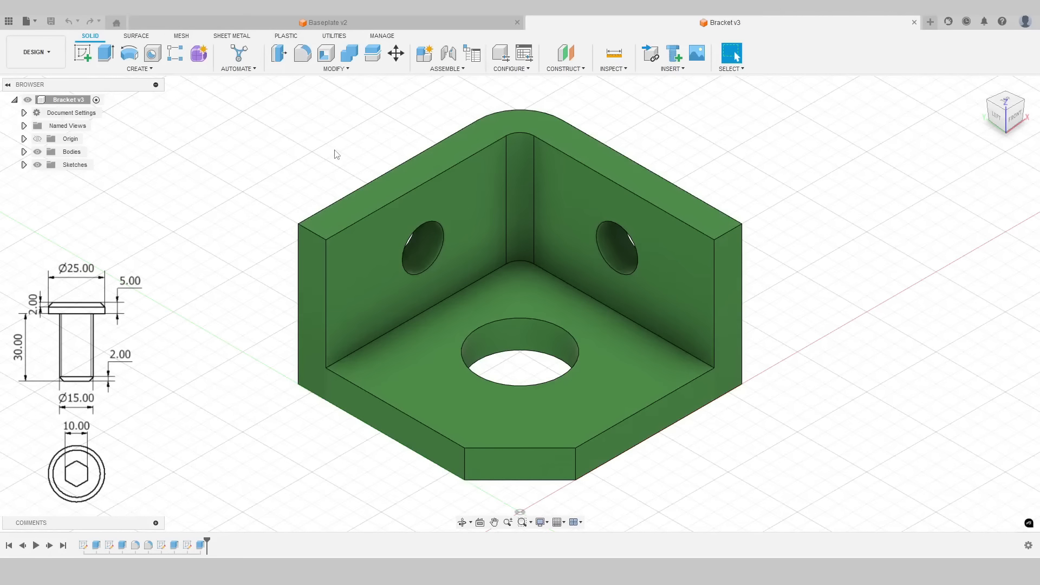
{"action": "left_click", "coordinate": [27, 21]}
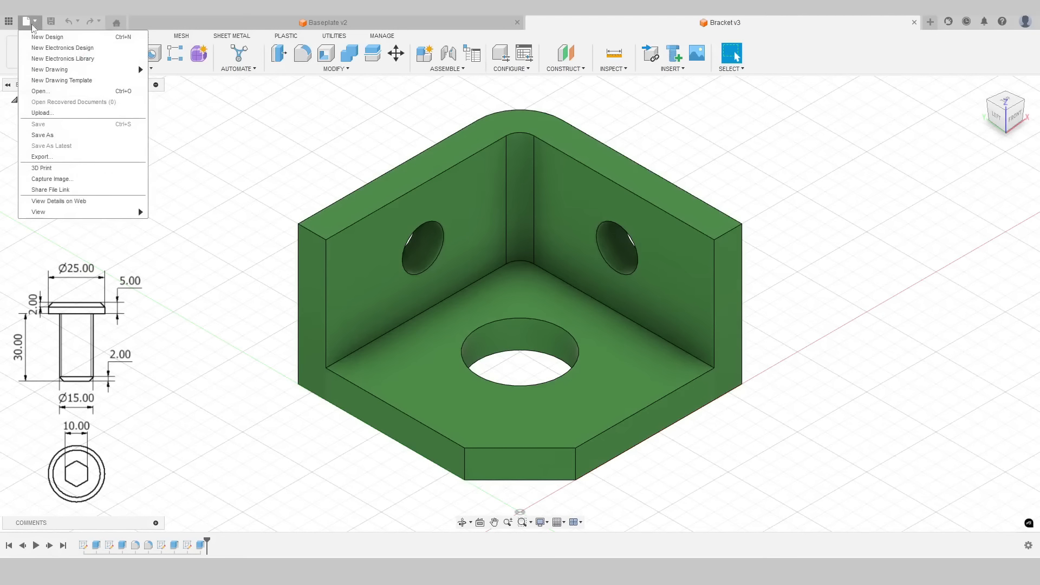
{"action": "left_click", "coordinate": [55, 39]}
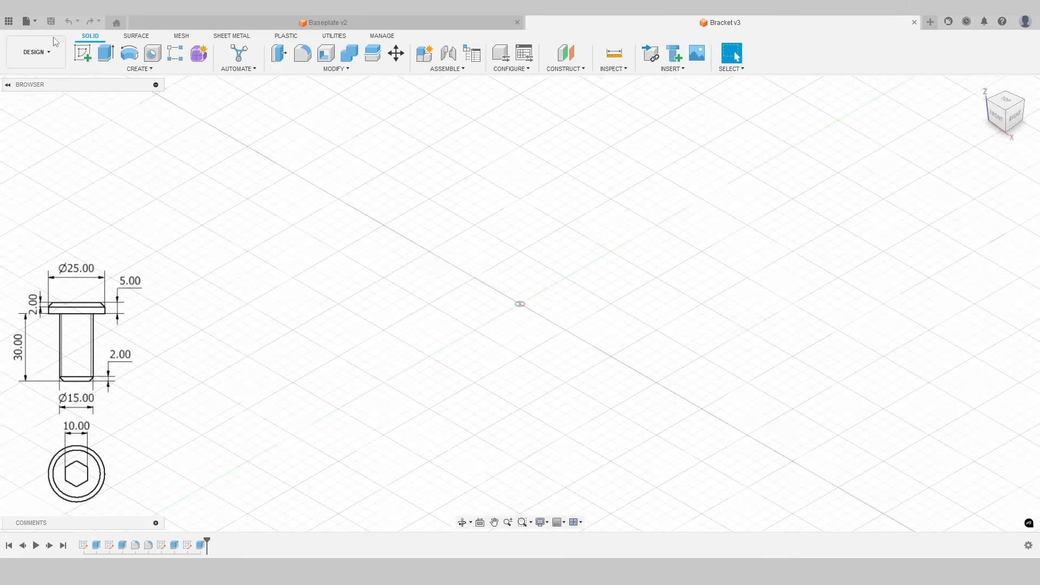
{"action": "left_click", "coordinate": [84, 58]}
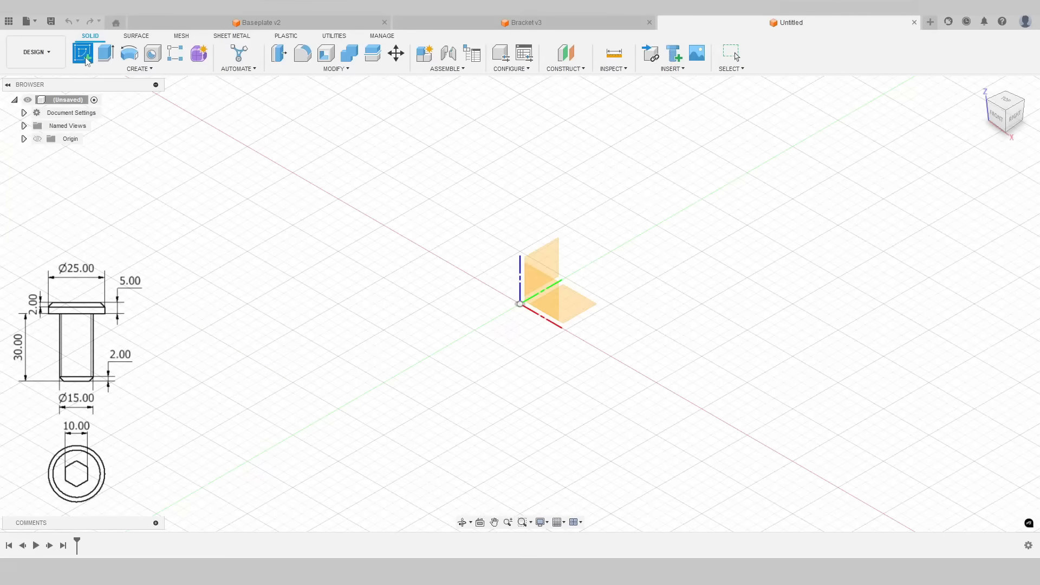
{"action": "left_click", "coordinate": [543, 286]}
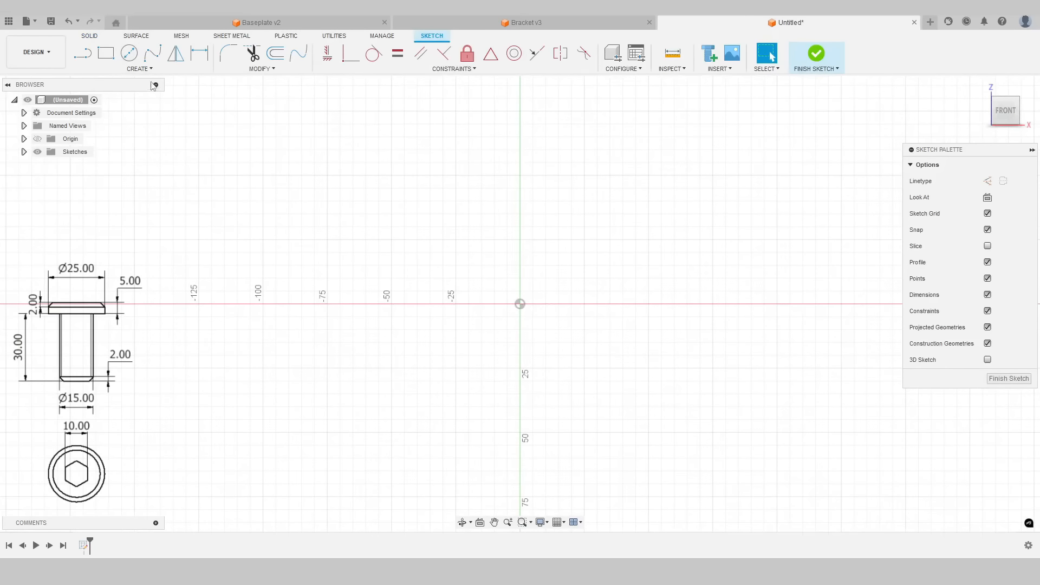
Step: Draw a 15 mm diameter circle centered on the origin
{"action": "left_click", "coordinate": [130, 53]}
{"action": "left_click", "coordinate": [519, 304]}
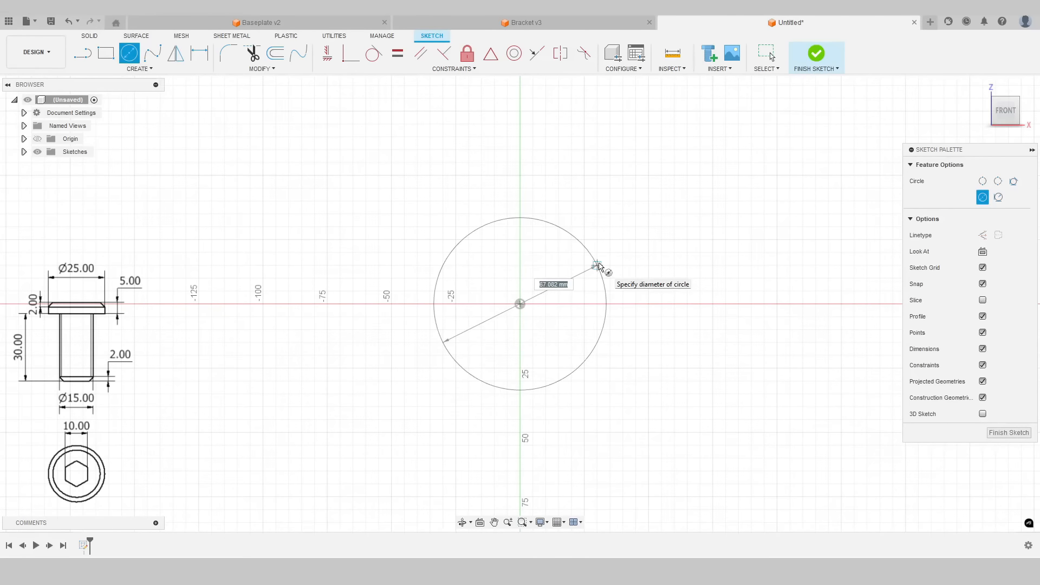
{"action": "type", "text": "15"}
{"action": "key", "text": "Return"}
{"action": "key", "text": "Escape"}
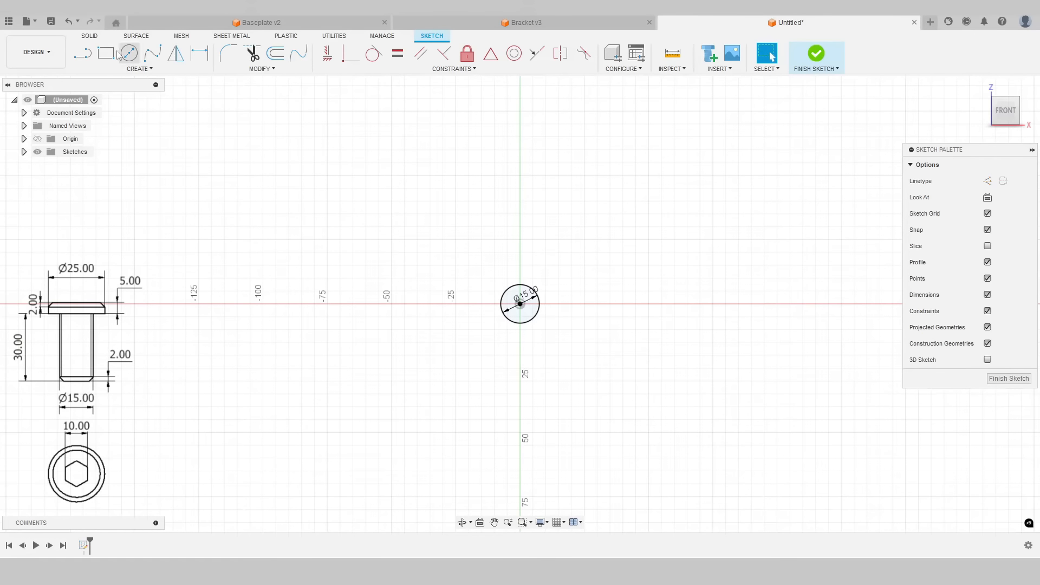
Step: Extrude the 15 mm circle 30 mm as a new body to form the bolt shank
{"action": "left_click", "coordinate": [87, 36]}
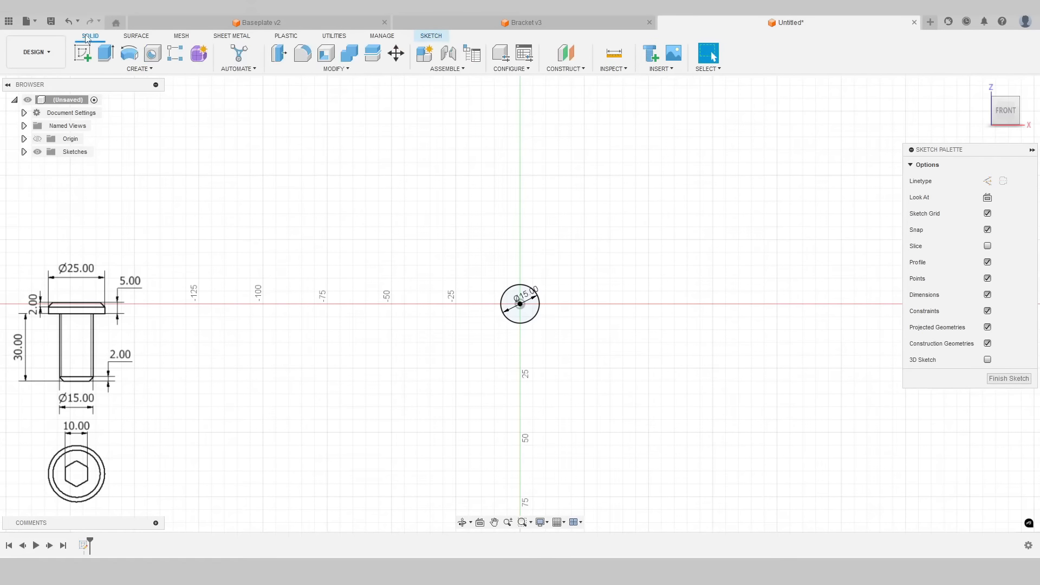
{"action": "left_click", "coordinate": [104, 53]}
{"action": "left_click_drag", "start_coordinate": [523, 300], "coordinate": [688, 240]}
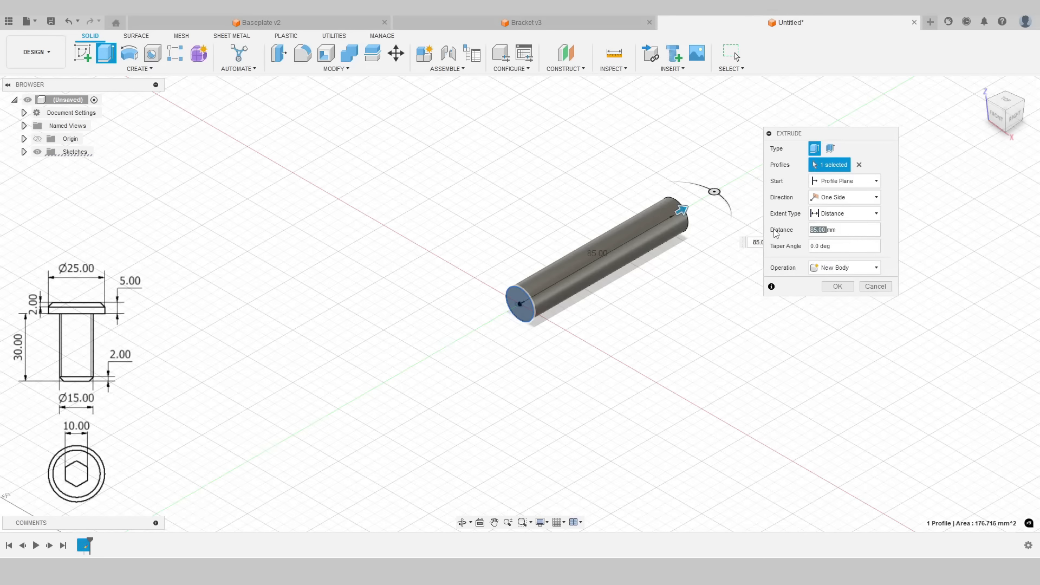
{"action": "type", "text": "30"}
{"action": "key", "text": "Return"}
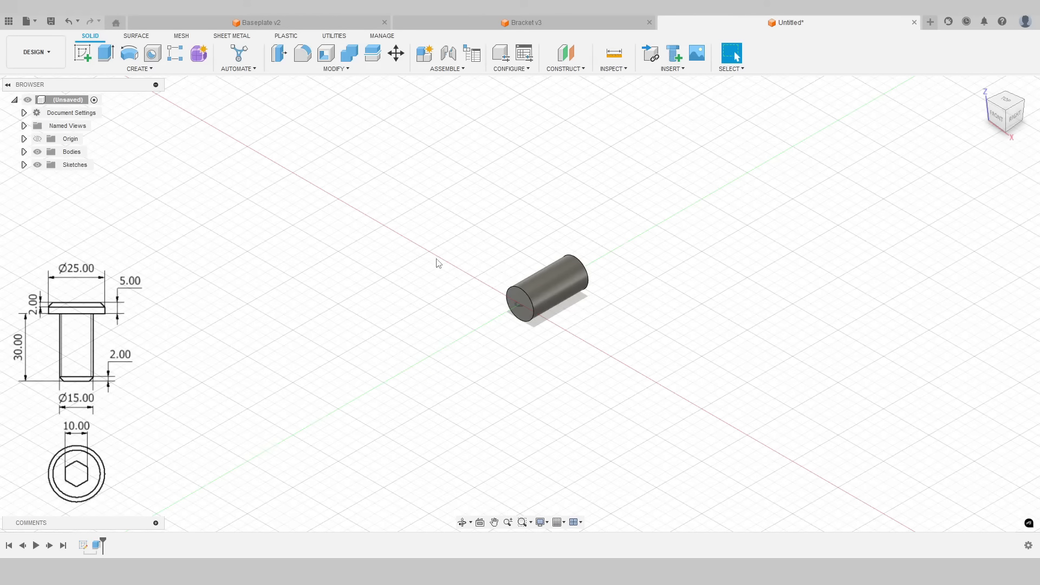
Step: Start a sketch on the shank's front end face and draw a 25 mm diameter circle centered on the origin
{"action": "left_click", "coordinate": [81, 56]}
{"action": "scroll", "coordinate": [486, 305], "scroll_direction": "up", "scroll_amount": 3}
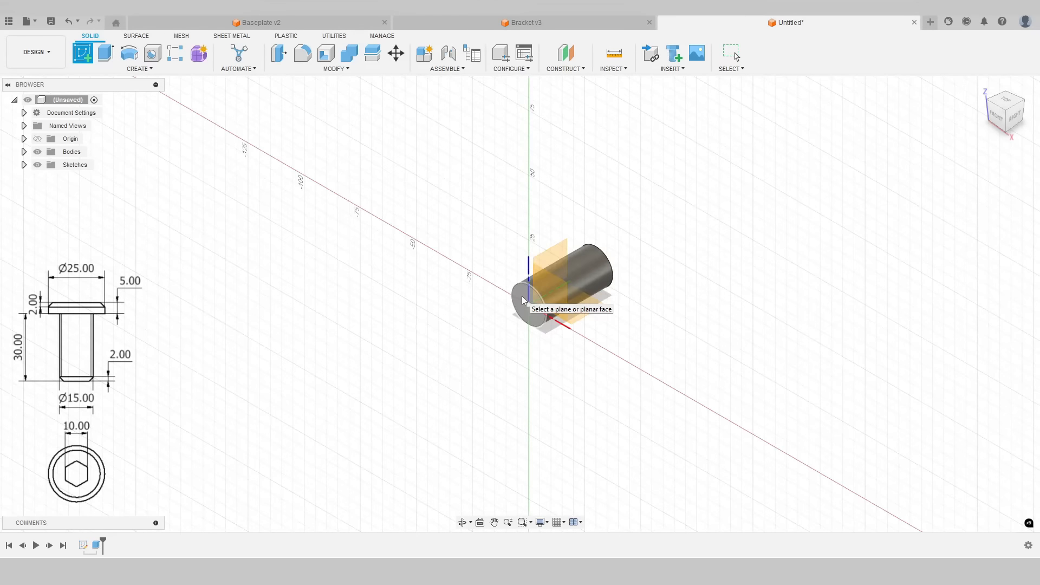
{"action": "left_click", "coordinate": [522, 296]}
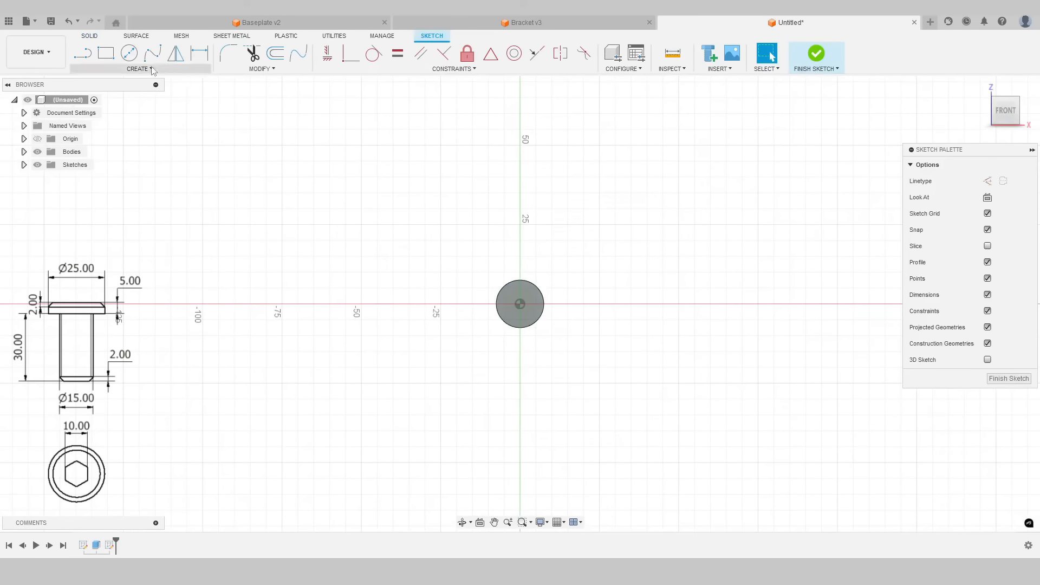
{"action": "left_click", "coordinate": [130, 54]}
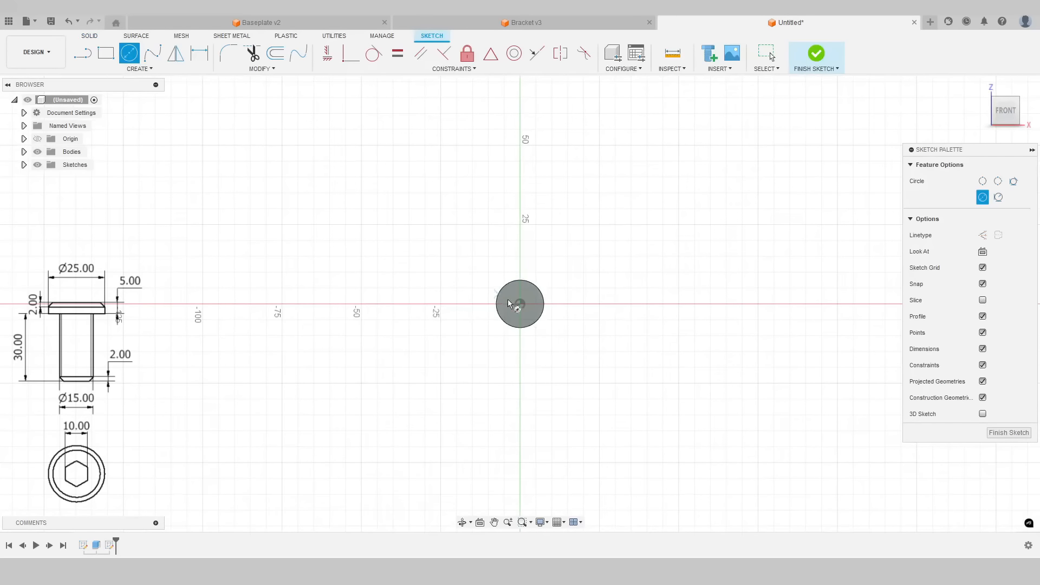
{"action": "left_click", "coordinate": [520, 305]}
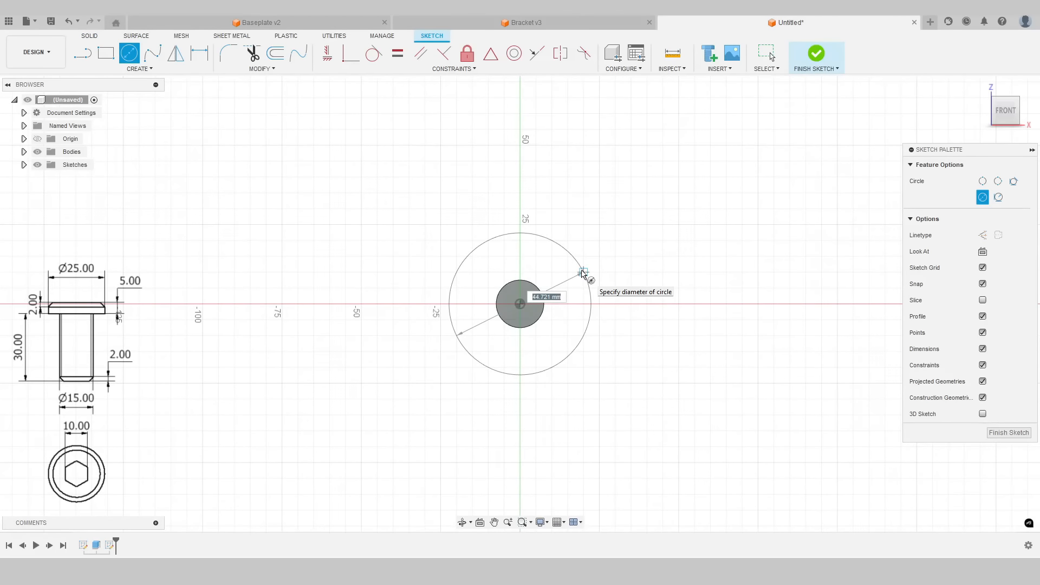
{"action": "type", "text": "2"}
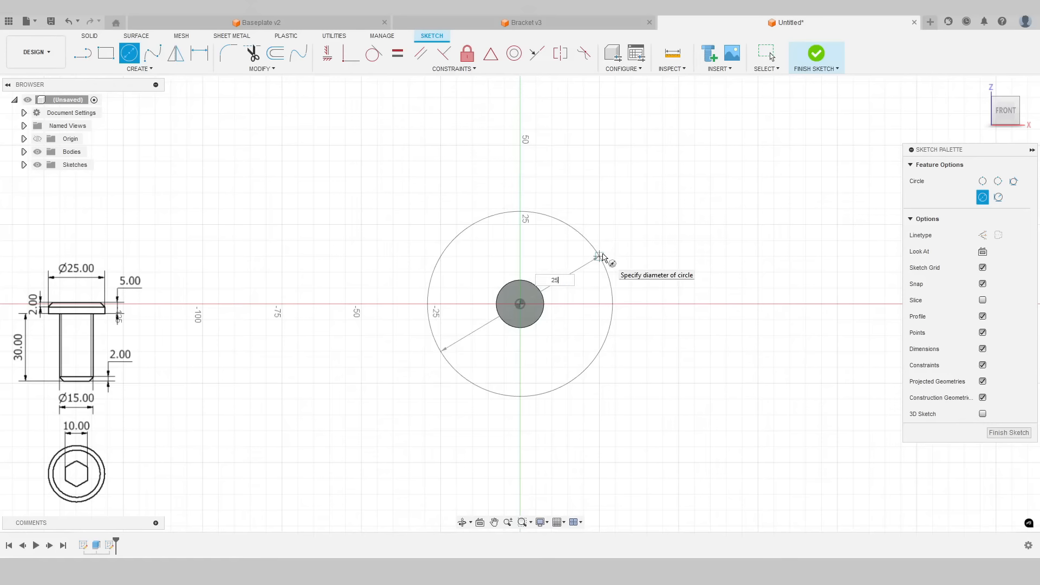
{"action": "type", "text": "5"}
{"action": "key", "text": "Return"}
{"action": "key", "text": "Escape"}
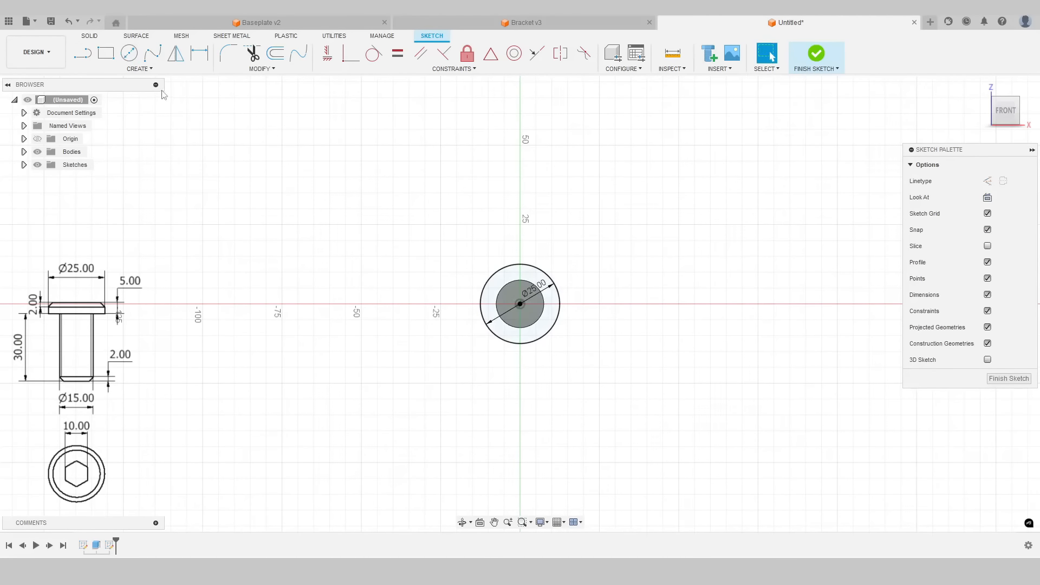
Step: Extrude the ring and inner circle profiles together by 5 mm, joined to the shank, to form the bolt head
{"action": "left_click", "coordinate": [90, 36]}
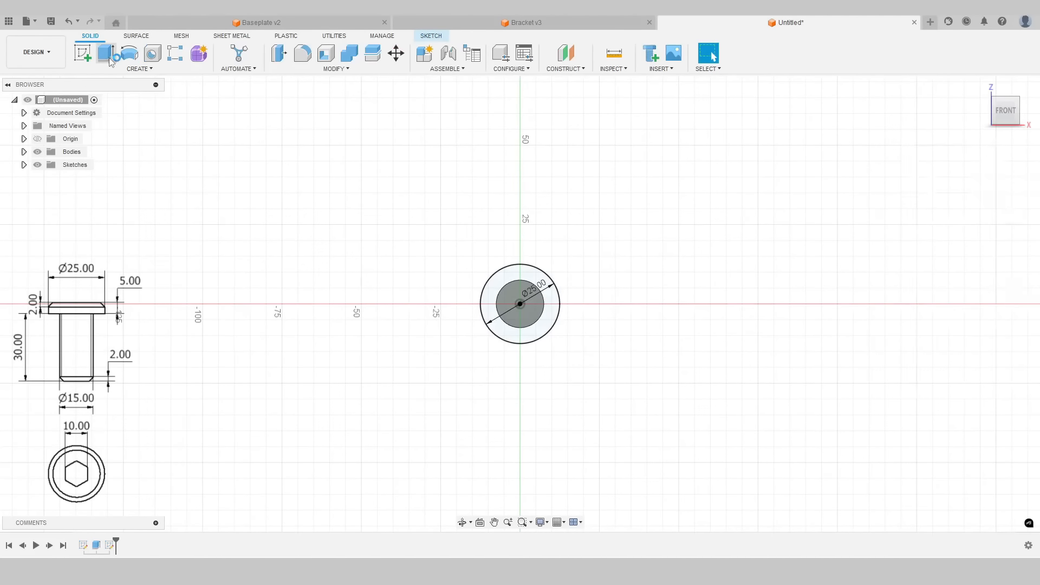
{"action": "left_click", "coordinate": [107, 54]}
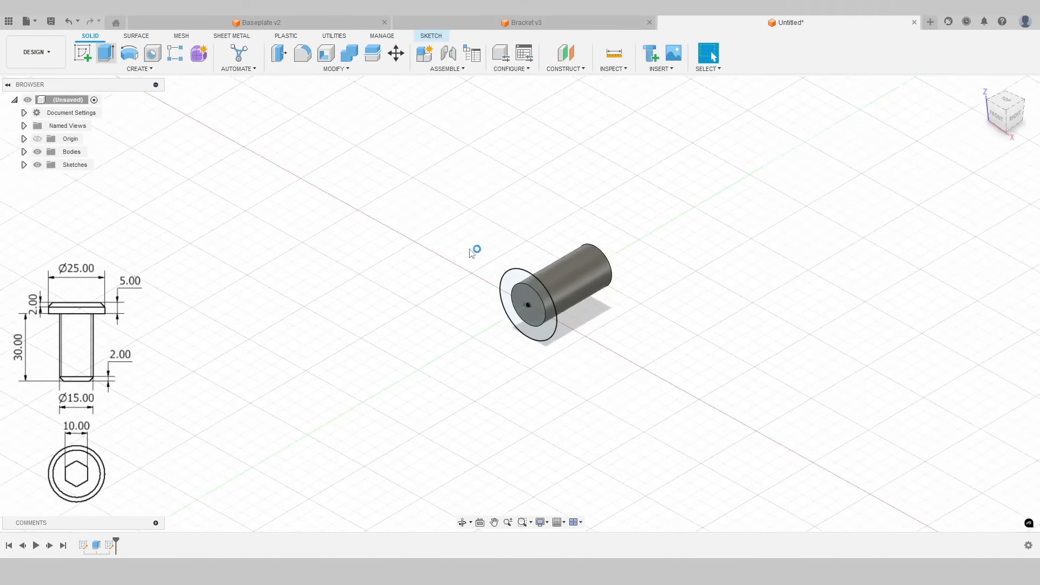
{"action": "left_click", "coordinate": [519, 279]}
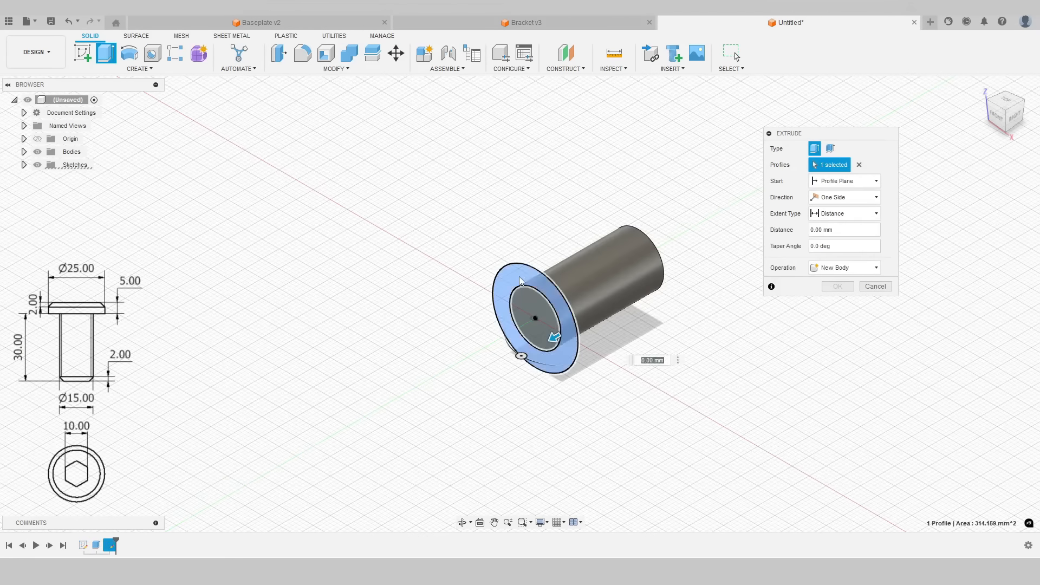
{"action": "left_click", "coordinate": [530, 306]}
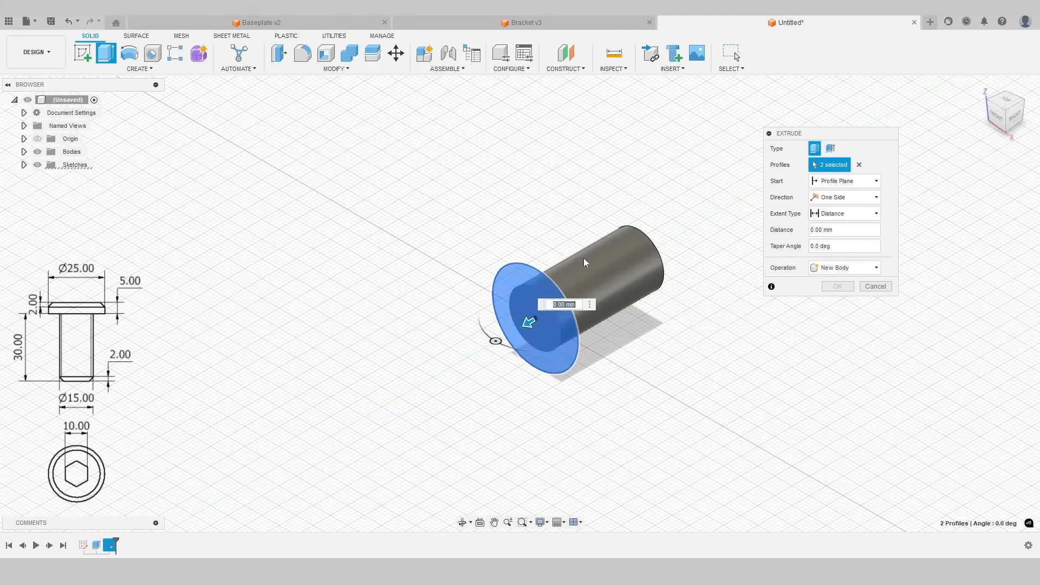
{"action": "left_click", "coordinate": [834, 230]}
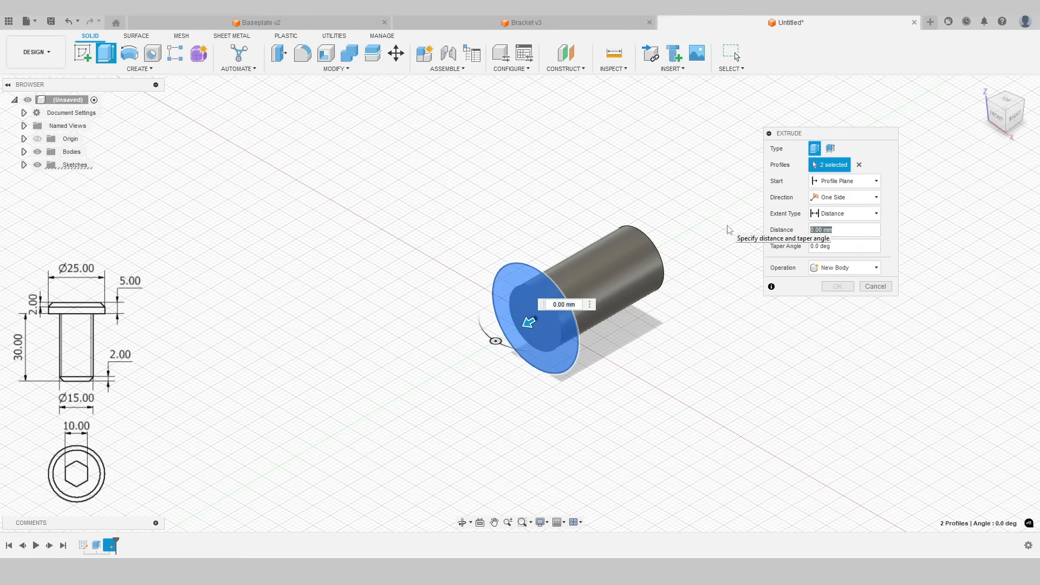
{"action": "type", "text": "5"}
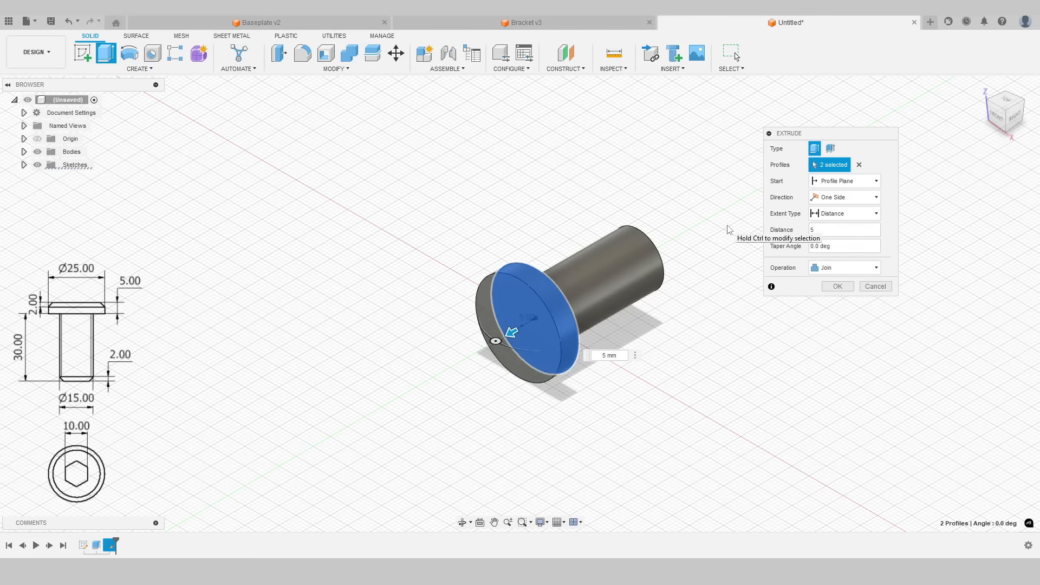
{"action": "key", "text": "Return"}
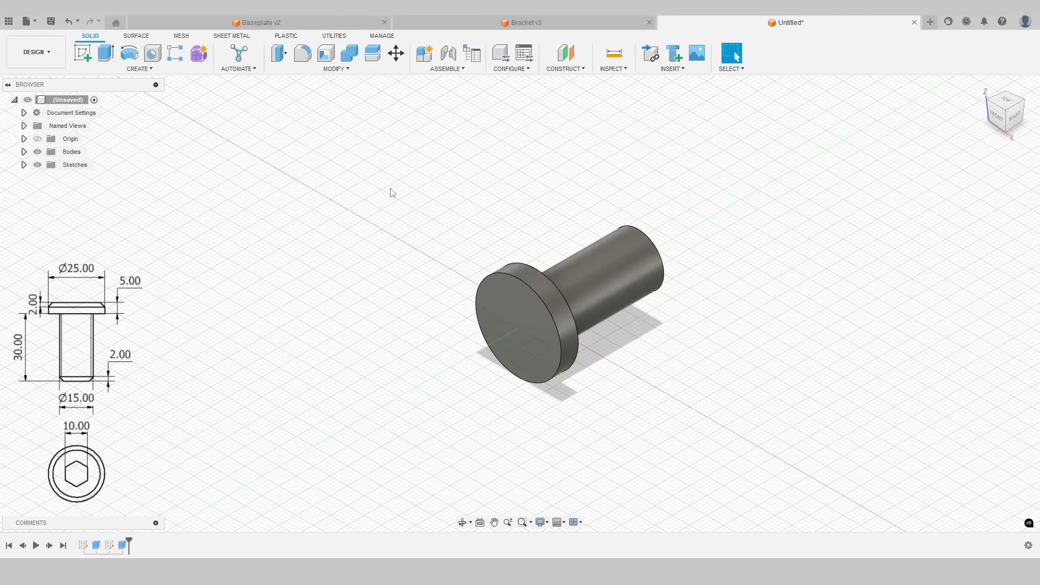
Step: Chamfer the head's outer front edge and the shank's free end edge with an equal distance of 2 mm
{"action": "left_click", "coordinate": [328, 71]}
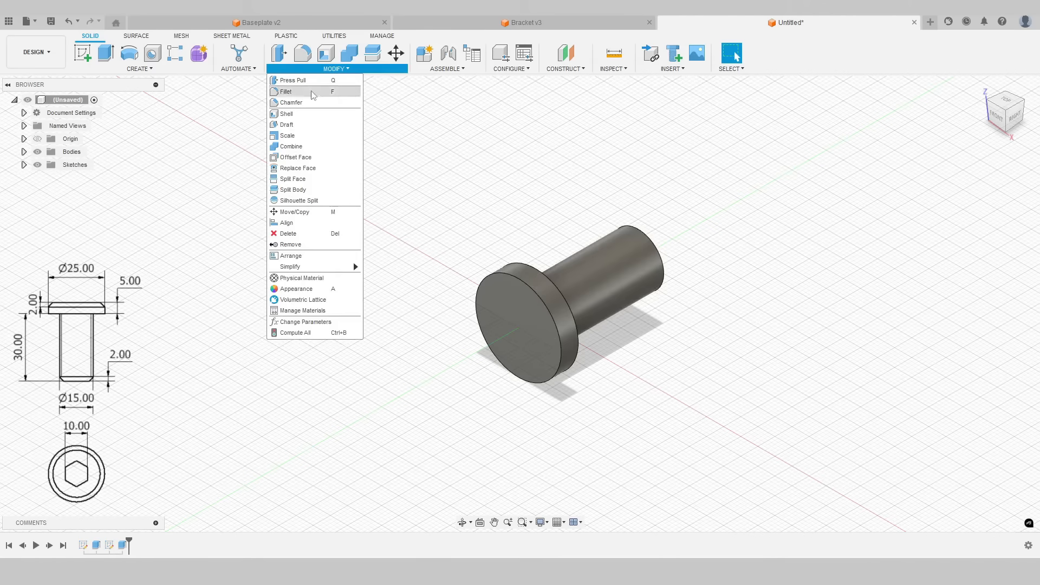
{"action": "left_click", "coordinate": [300, 102]}
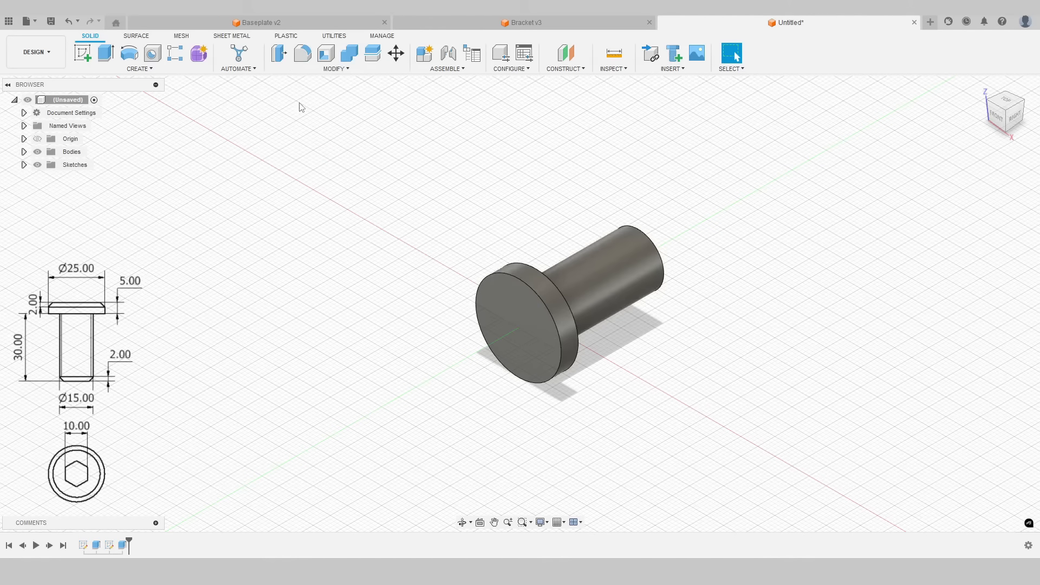
{"action": "left_click", "coordinate": [500, 272]}
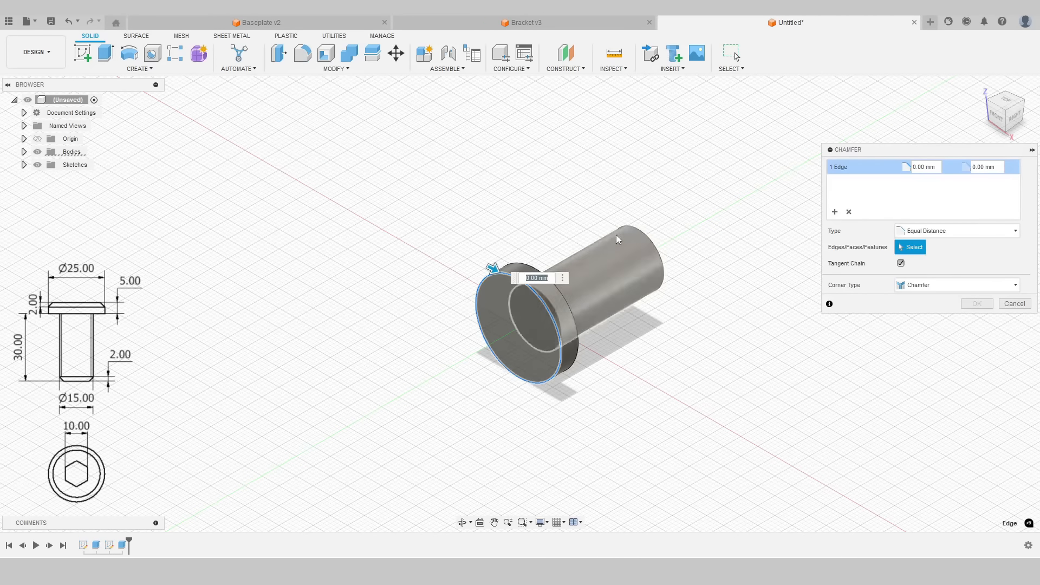
{"action": "left_click", "coordinate": [638, 230]}
{"action": "left_click_drag", "start_coordinate": [886, 156], "coordinate": [764, 173]}
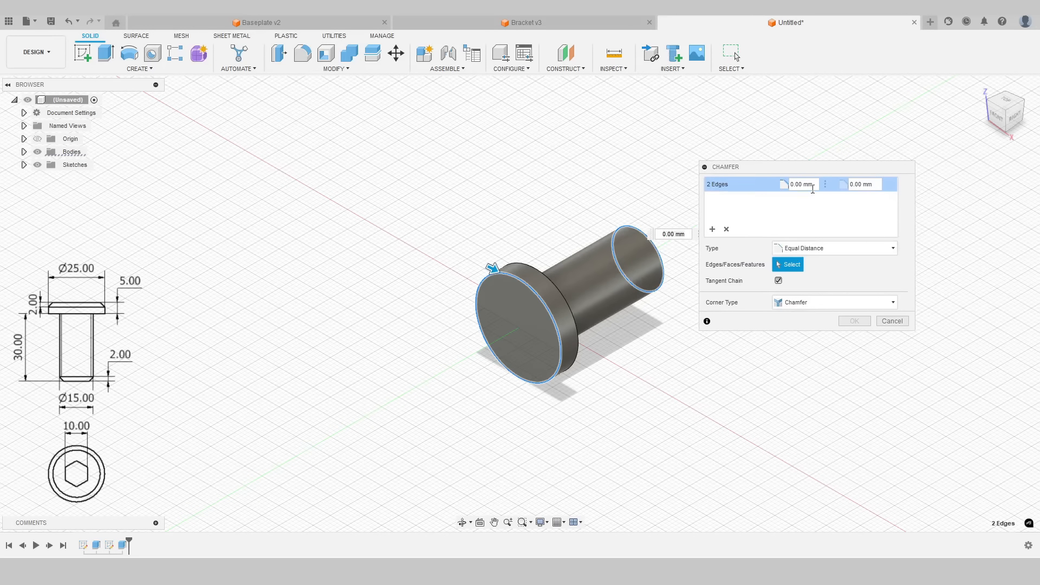
{"action": "left_click", "coordinate": [801, 184]}
{"action": "type", "text": "2"}
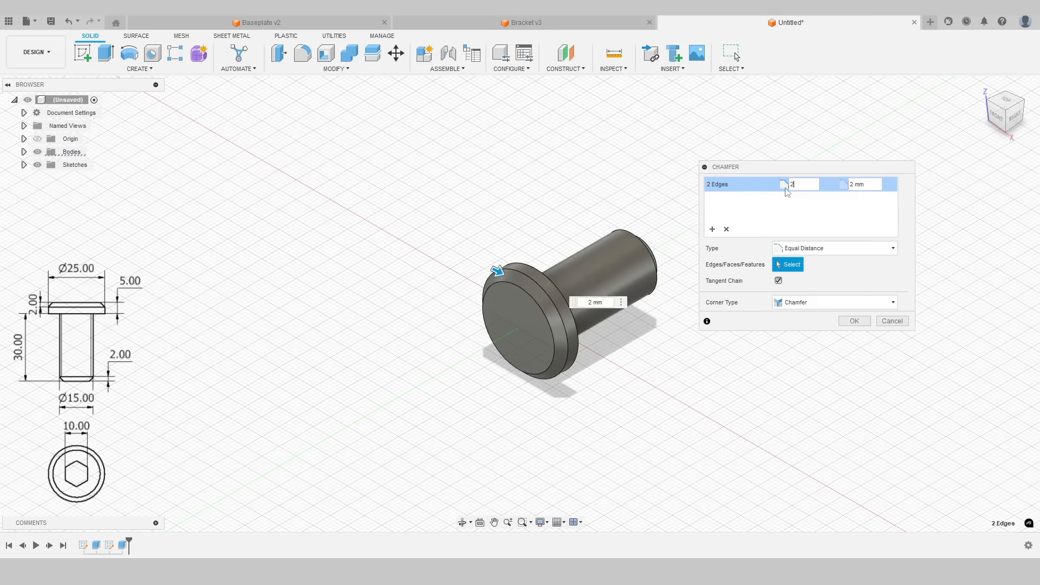
{"action": "left_click", "coordinate": [853, 322]}
Step: Add a full-length, right-hand ISO Metric profile thread, M15x1.5 class 6g, to the shank's cylindrical face without modeling it
{"action": "middle_click_drag", "start_coordinate": [544, 323], "coordinate": [820, 305], "text": "shift"}
{"action": "scroll", "coordinate": [495, 277], "scroll_direction": "up", "scroll_amount": 5}
{"action": "scroll", "coordinate": [758, 292], "scroll_direction": "down", "scroll_amount": 2}
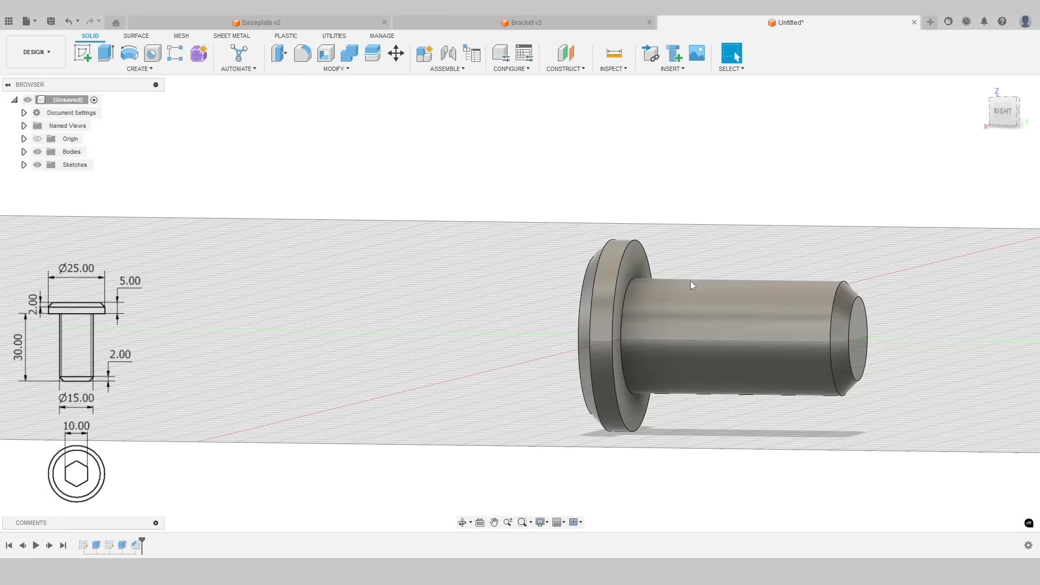
{"action": "middle_click_drag", "start_coordinate": [691, 280], "coordinate": [634, 216], "text": "shift"}
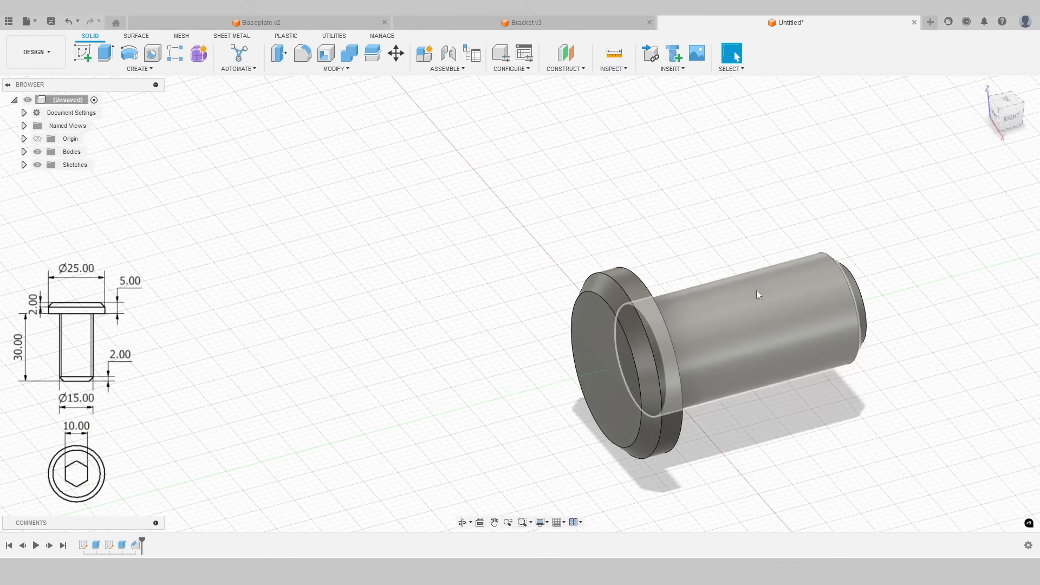
{"action": "left_click", "coordinate": [148, 69]}
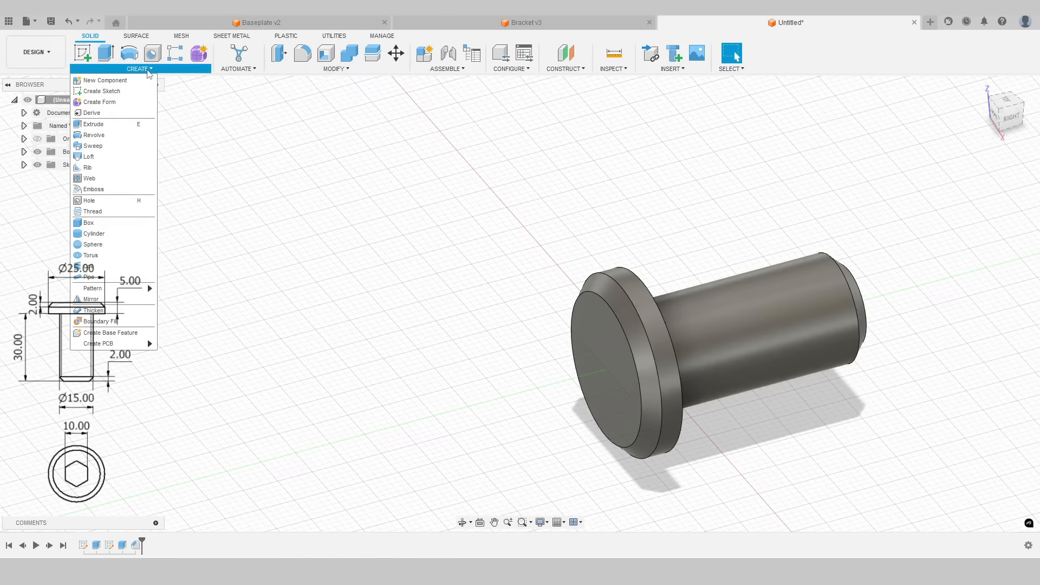
{"action": "left_click", "coordinate": [95, 212]}
{"action": "left_click_drag", "start_coordinate": [764, 145], "coordinate": [388, 152]}
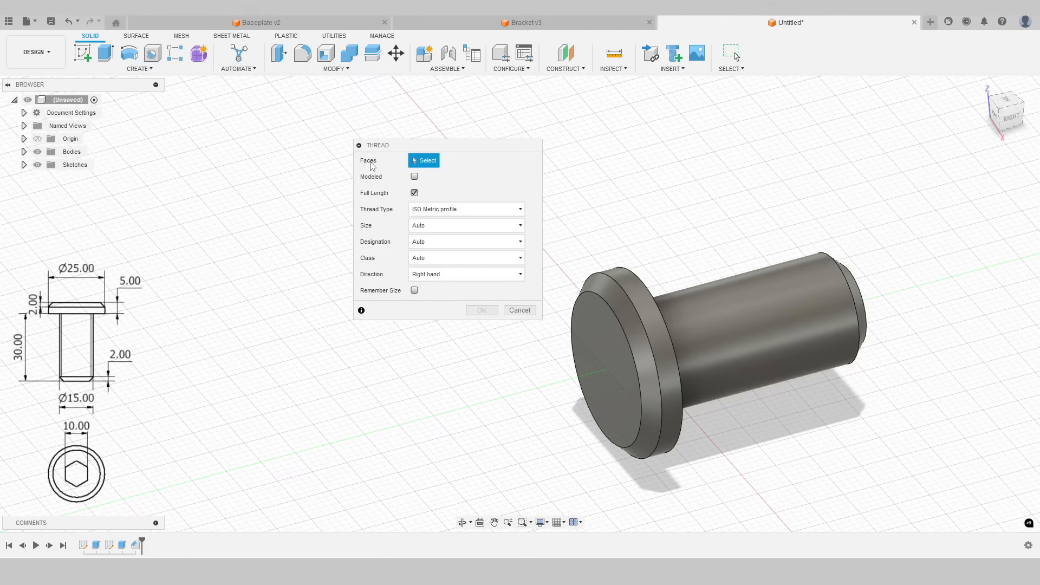
{"action": "middle_click_drag", "start_coordinate": [670, 185], "coordinate": [505, 154]}
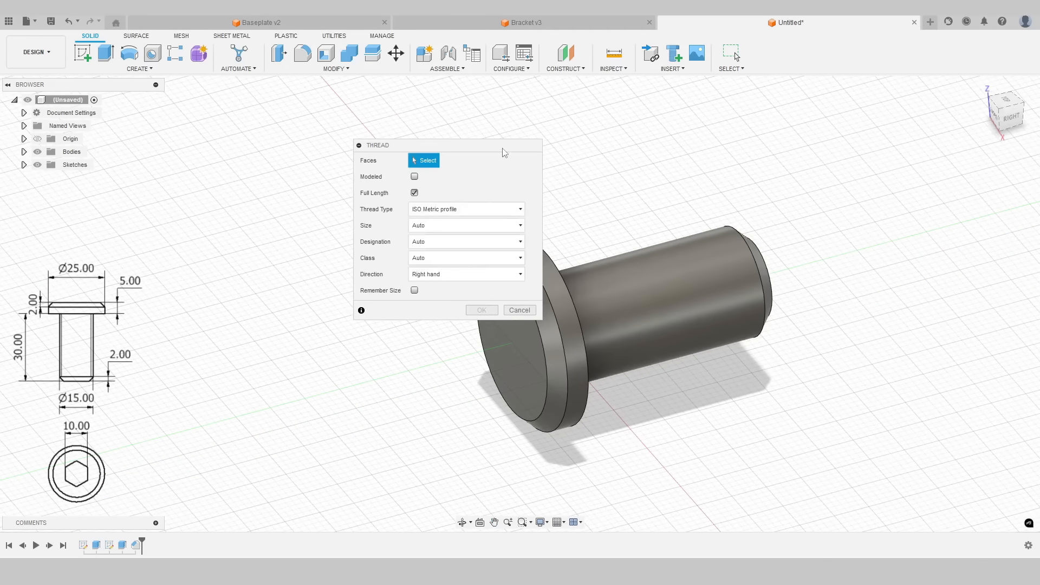
{"action": "left_click_drag", "start_coordinate": [503, 149], "coordinate": [356, 146]}
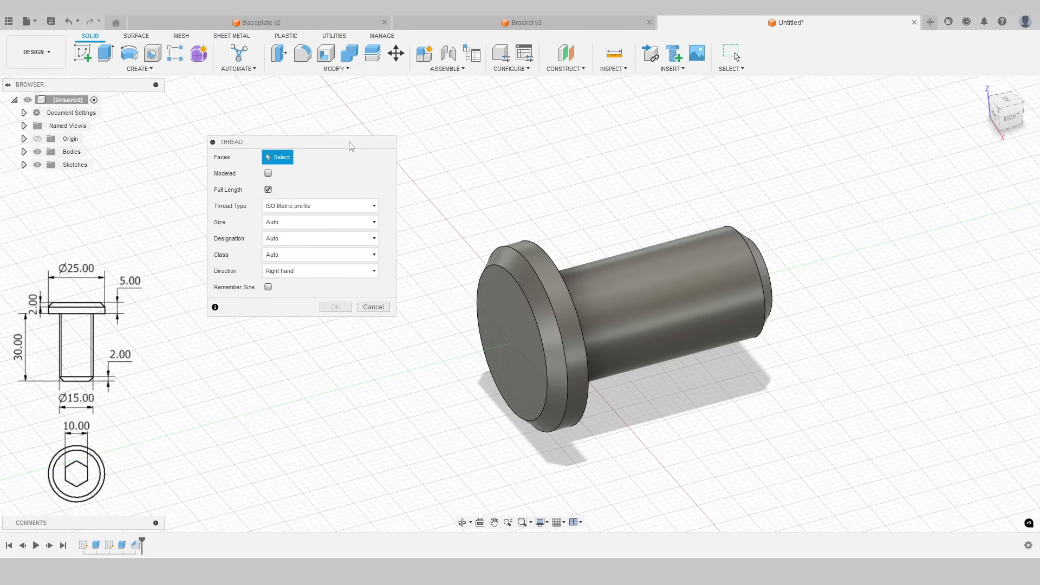
{"action": "left_click", "coordinate": [642, 285]}
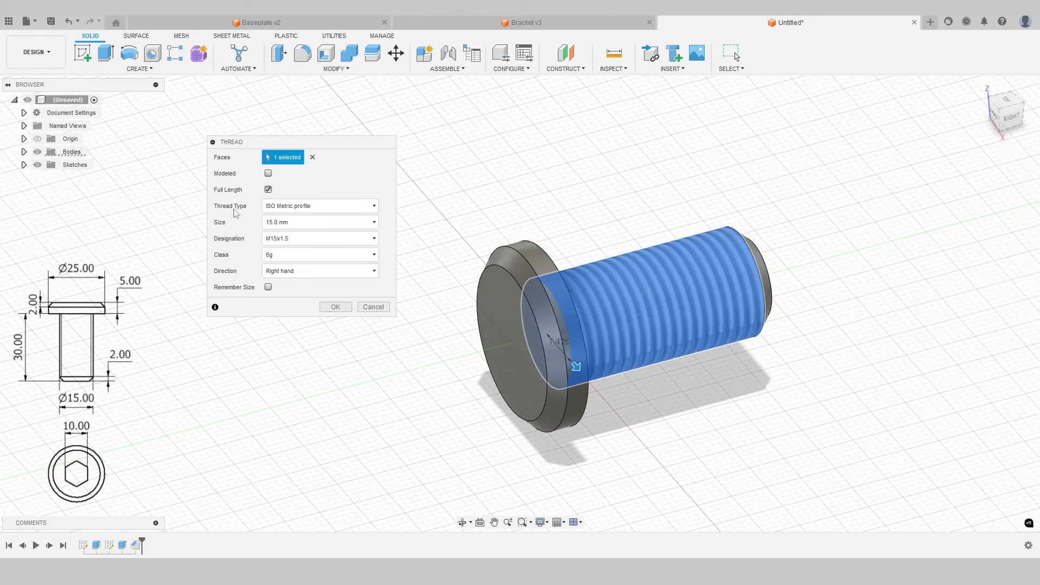
{"action": "left_click", "coordinate": [302, 210]}
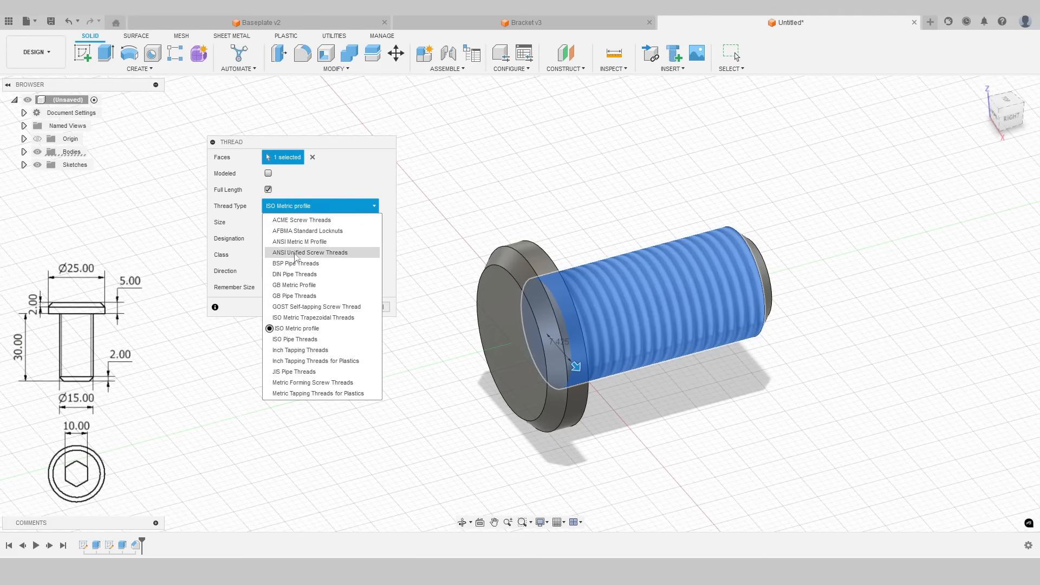
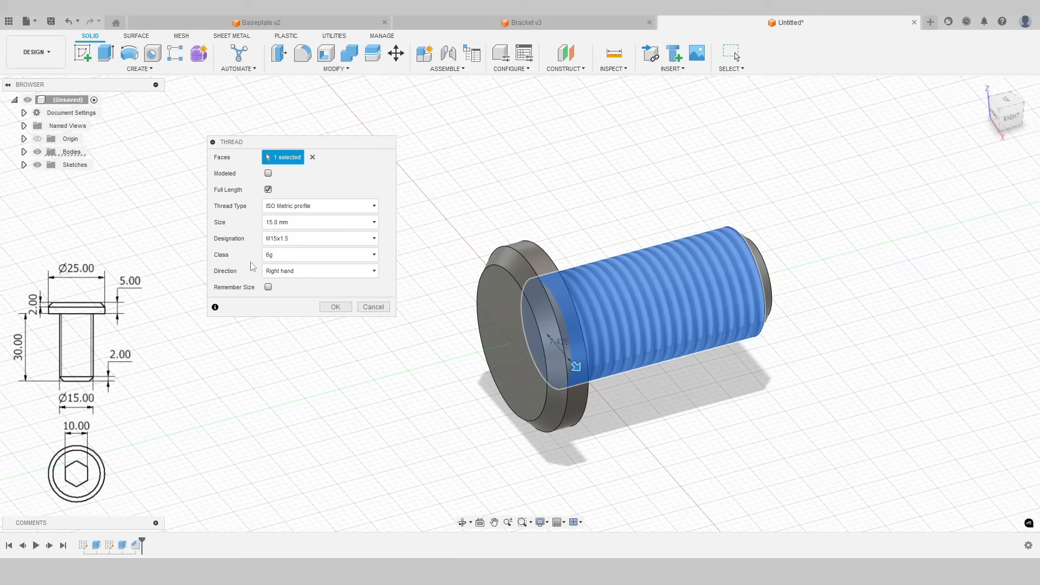
{"action": "left_click", "coordinate": [285, 272]}
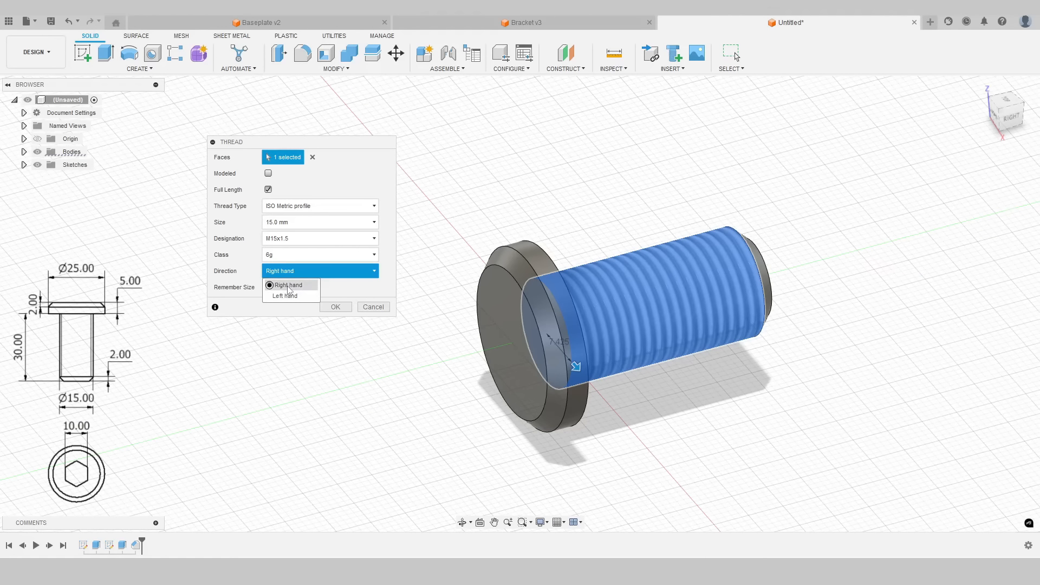
{"action": "left_click", "coordinate": [289, 286]}
{"action": "left_click", "coordinate": [334, 306]}
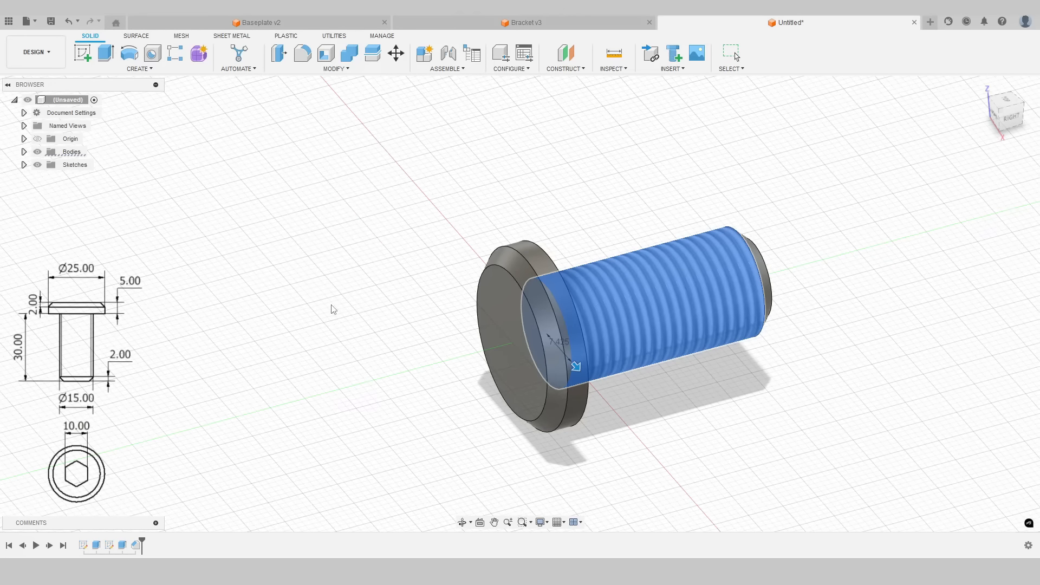
Step: Sketch a six-sided circumscribed polygon on the head's front face, centered on the origin, with a 5 mm center-to-edge distance
{"action": "middle_click_drag", "start_coordinate": [374, 280], "coordinate": [409, 263], "text": "shift"}
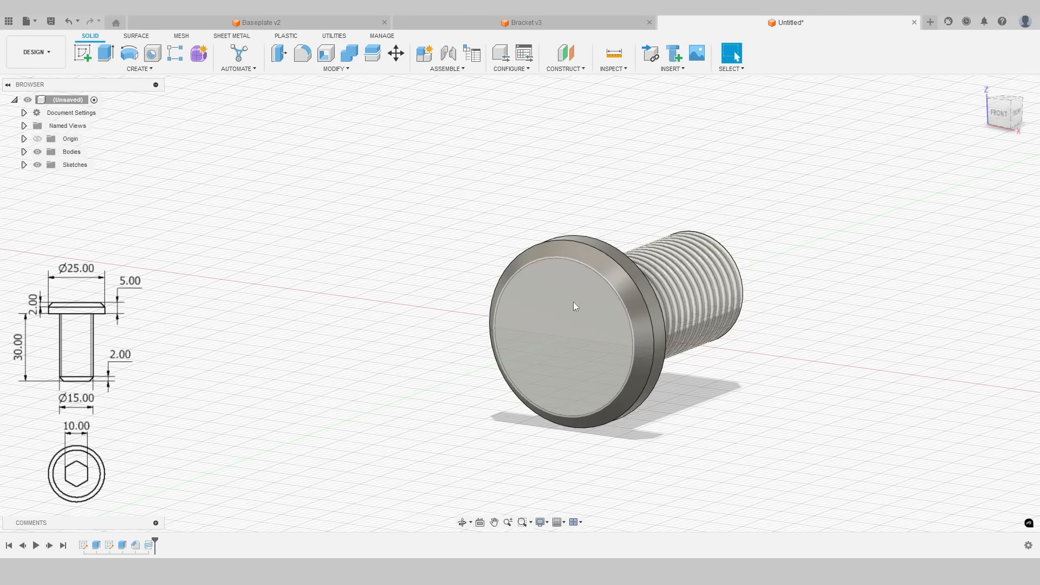
{"action": "left_click", "coordinate": [84, 59]}
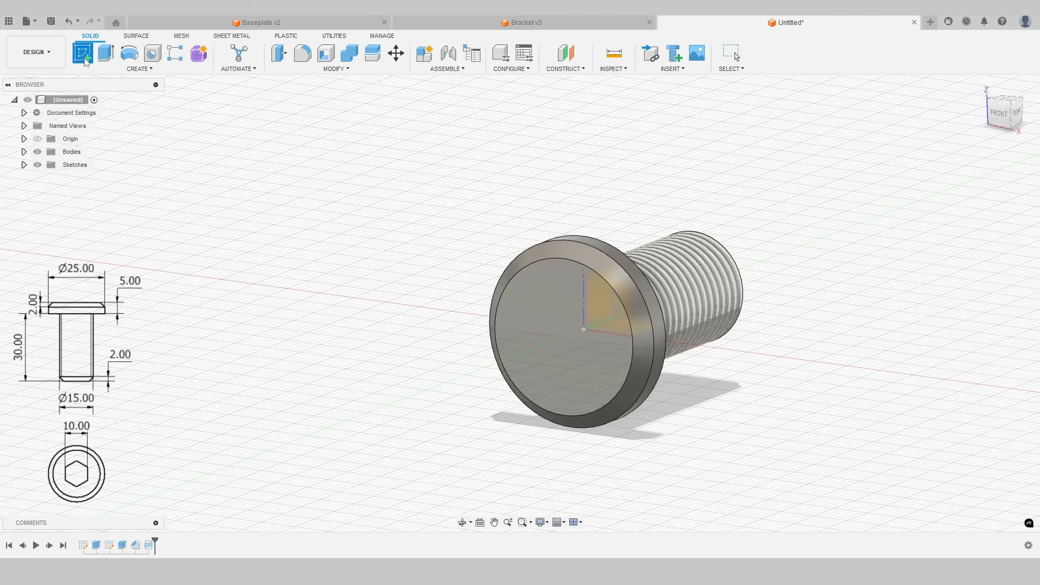
{"action": "left_click", "coordinate": [579, 348]}
{"action": "left_click", "coordinate": [551, 305]}
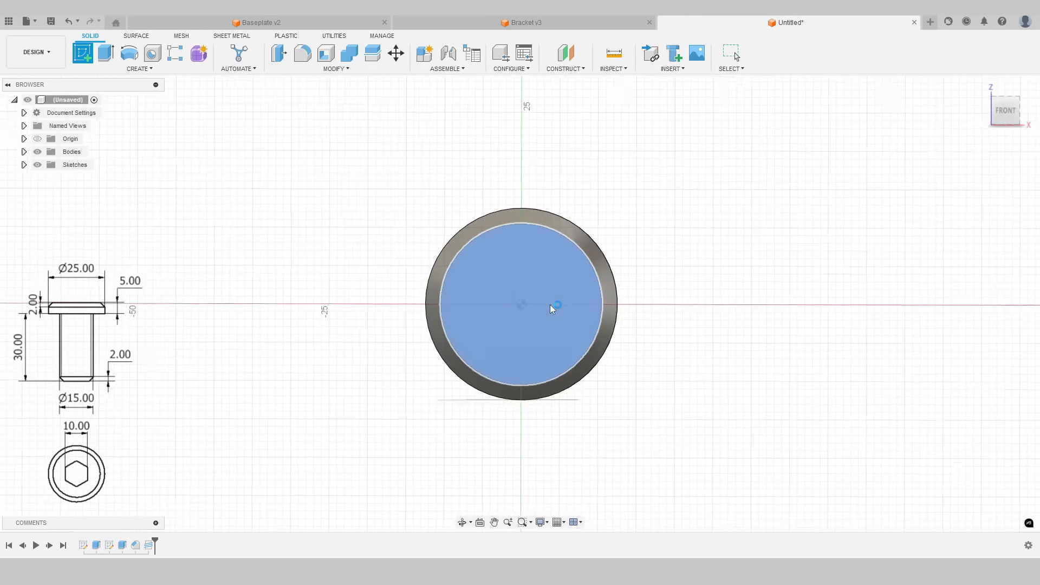
{"action": "left_click", "coordinate": [142, 69]}
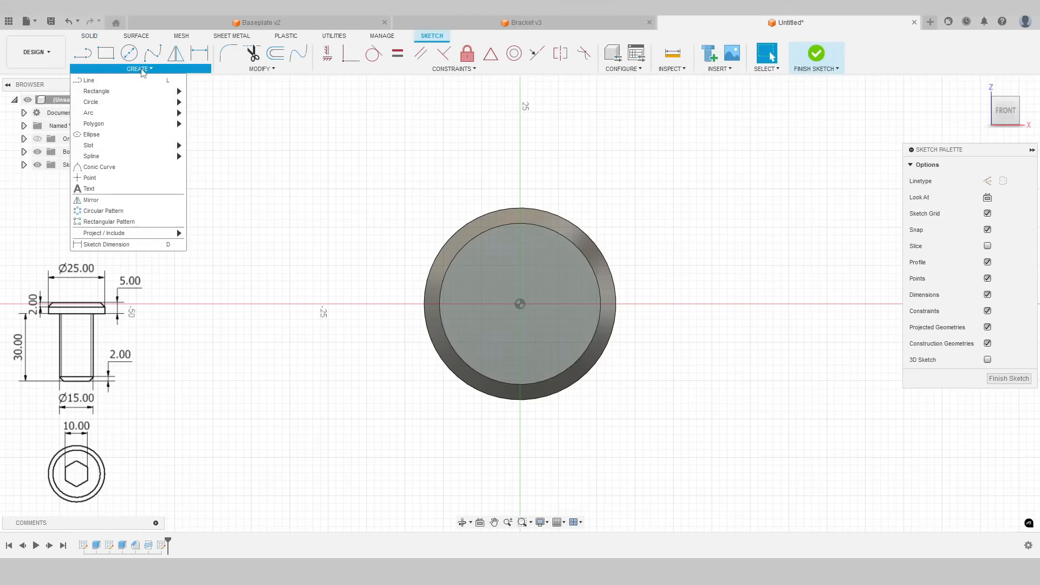
{"action": "mouse_move", "coordinate": [157, 127]}
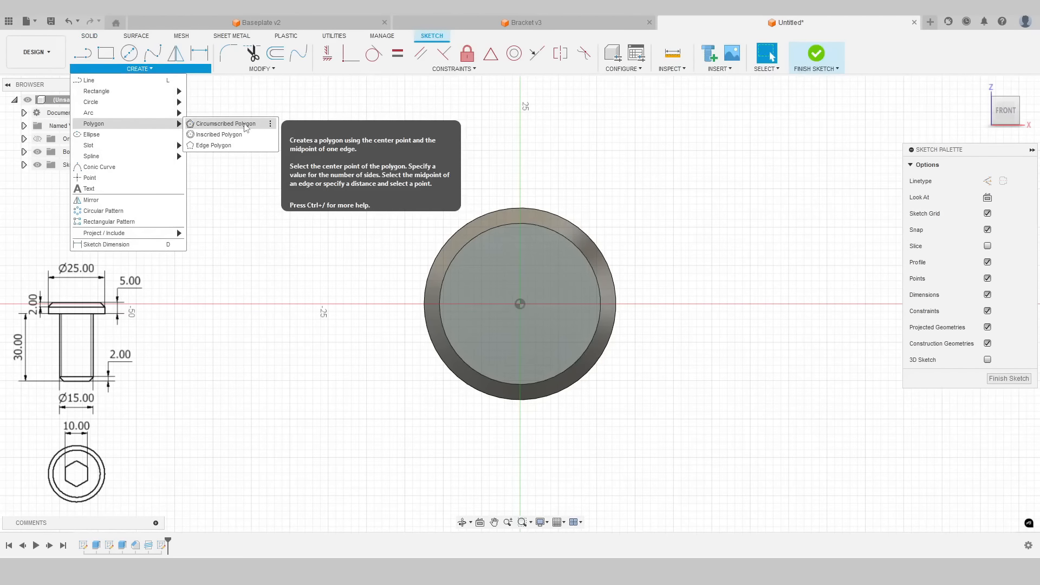
{"action": "left_click", "coordinate": [247, 125]}
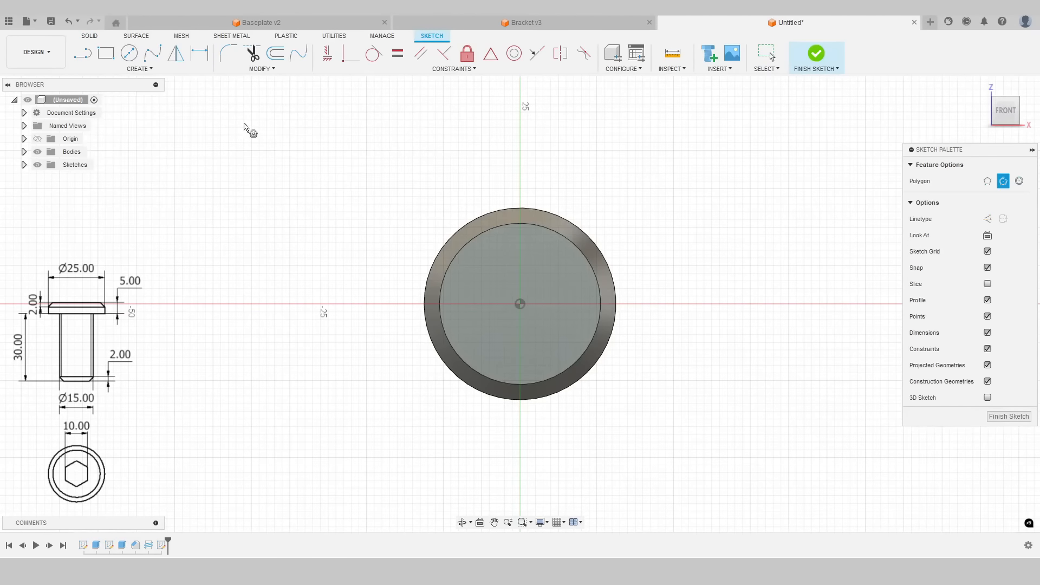
{"action": "left_click", "coordinate": [519, 304]}
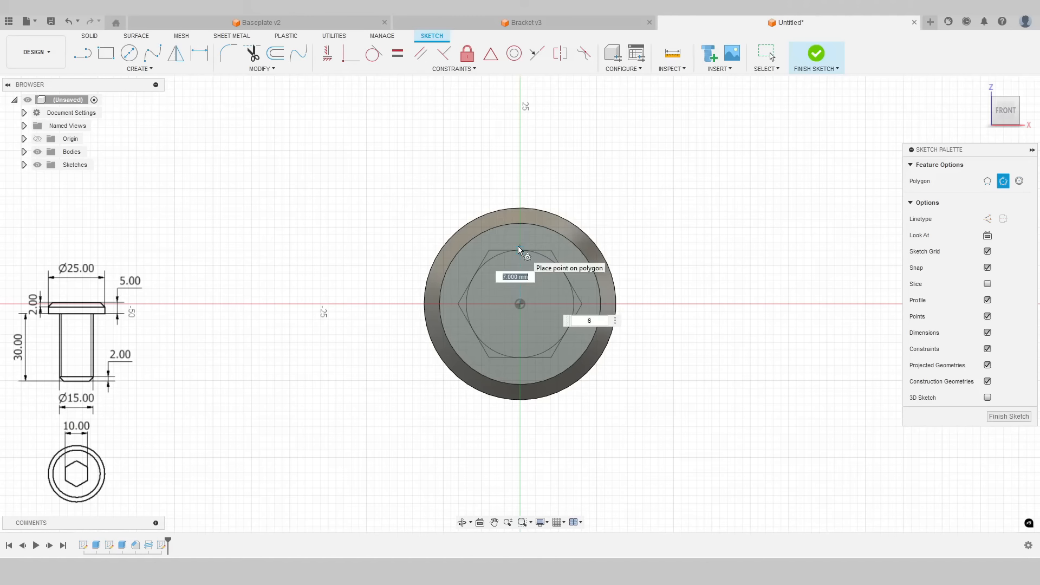
{"action": "type", "text": "5"}
{"action": "key", "text": "Return"}
Step: Extrude the hexagon profile as a cut with a distance of -5 mm to form the socket in the bolt head
{"action": "mouse_move", "coordinate": [333, 285]}
{"action": "middle_mouse_down", "text": "shift"}
{"action": "mouse_move", "coordinate": [344, 241]}
{"action": "mouse_move", "coordinate": [315, 214]}
{"action": "mouse_move", "coordinate": [334, 251]}
{"action": "mouse_move", "coordinate": [316, 288]}
{"action": "mouse_move", "coordinate": [333, 299]}
{"action": "middle_mouse_up", "text": "shift"}
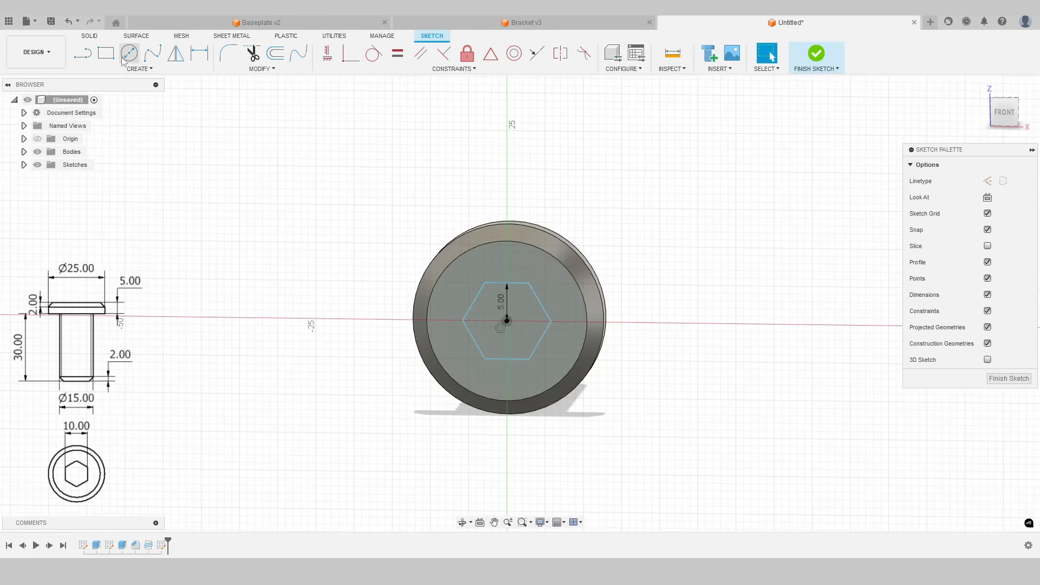
{"action": "left_click", "coordinate": [90, 36]}
{"action": "left_click", "coordinate": [102, 61]}
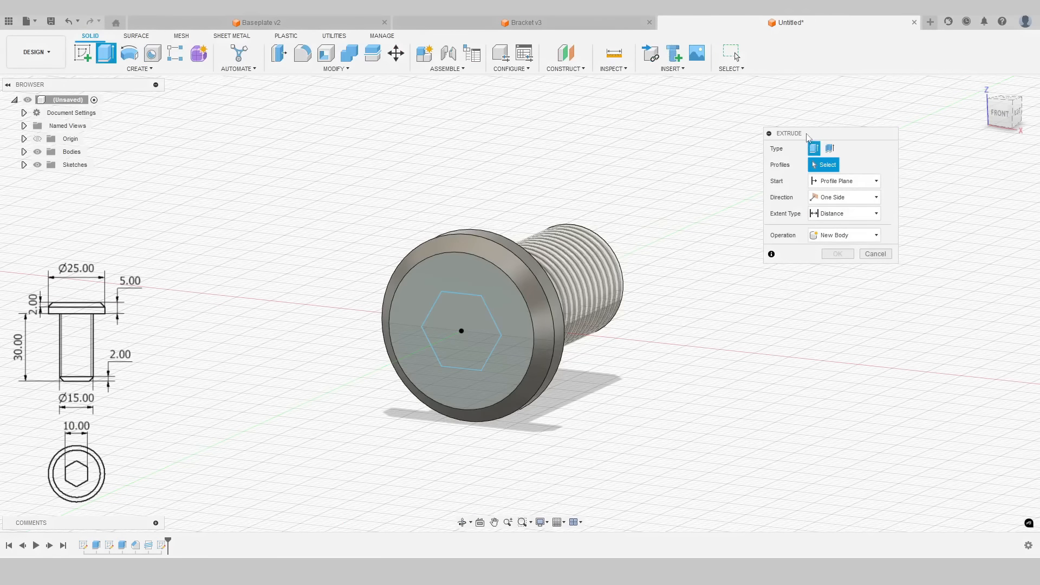
{"action": "left_click_drag", "start_coordinate": [807, 137], "coordinate": [711, 204]}
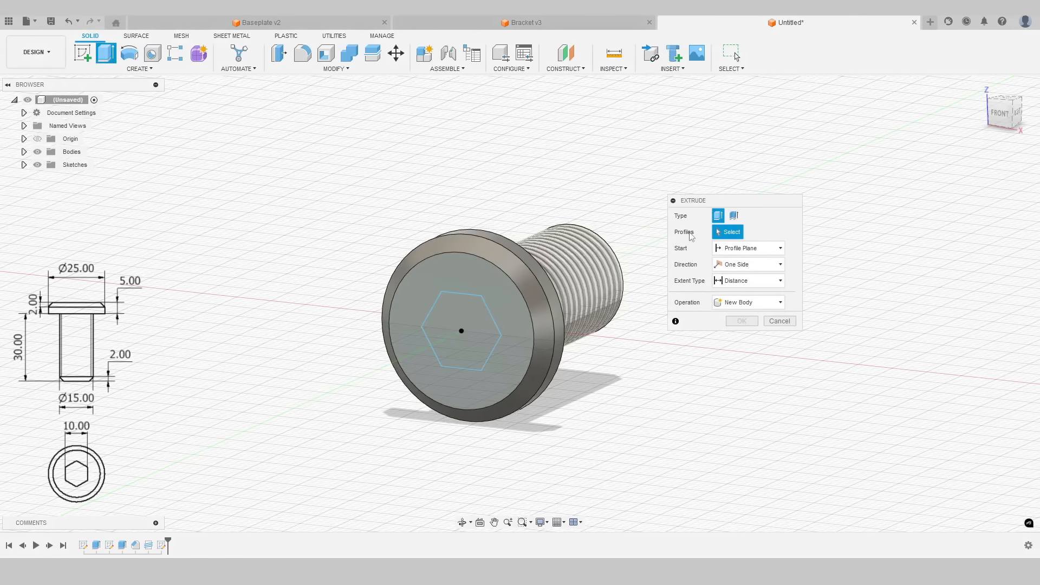
{"action": "left_click", "coordinate": [474, 307]}
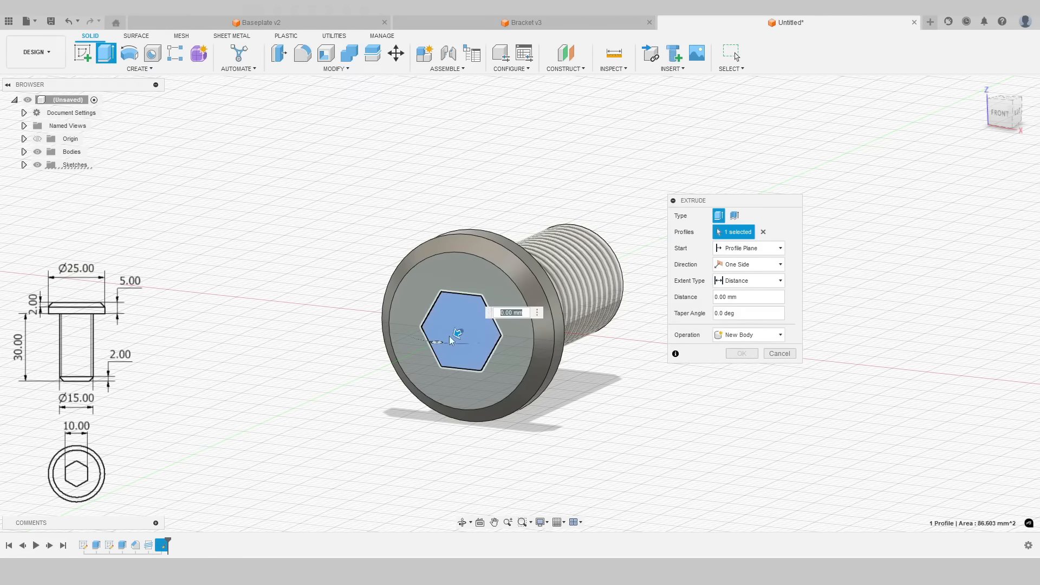
{"action": "left_click_drag", "start_coordinate": [458, 332], "coordinate": [553, 288]}
{"action": "left_click", "coordinate": [761, 296]}
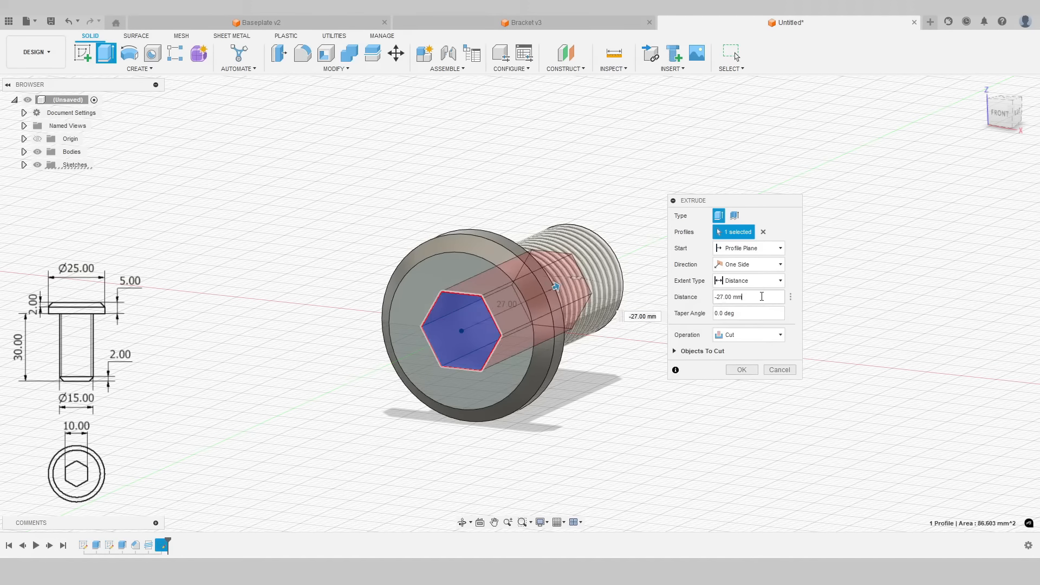
{"action": "left_click_drag", "start_coordinate": [761, 296], "coordinate": [680, 302]}
{"action": "type", "text": "-5"}
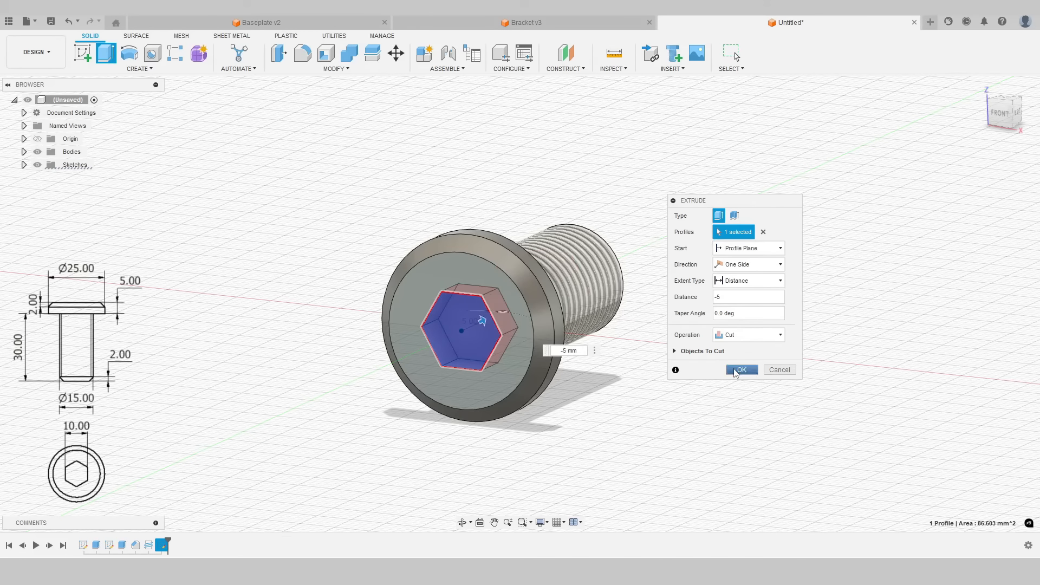
{"action": "left_click", "coordinate": [740, 370]}
Step: Save the bolt design as Fastener in the Fusion Tutorial project
{"action": "middle_click_drag", "start_coordinate": [624, 394], "coordinate": [604, 419], "text": "shift"}
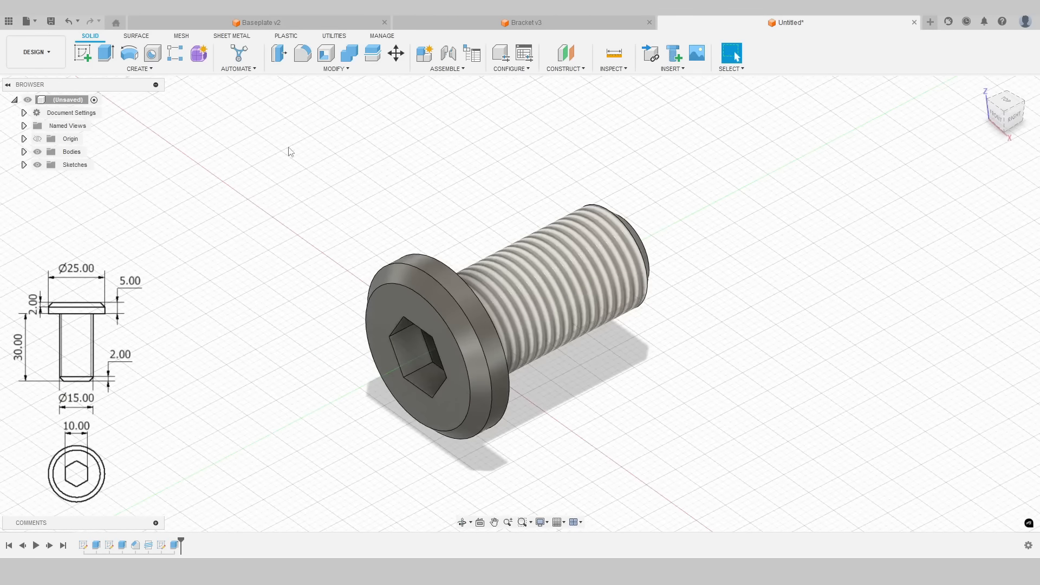
{"action": "left_click", "coordinate": [50, 22]}
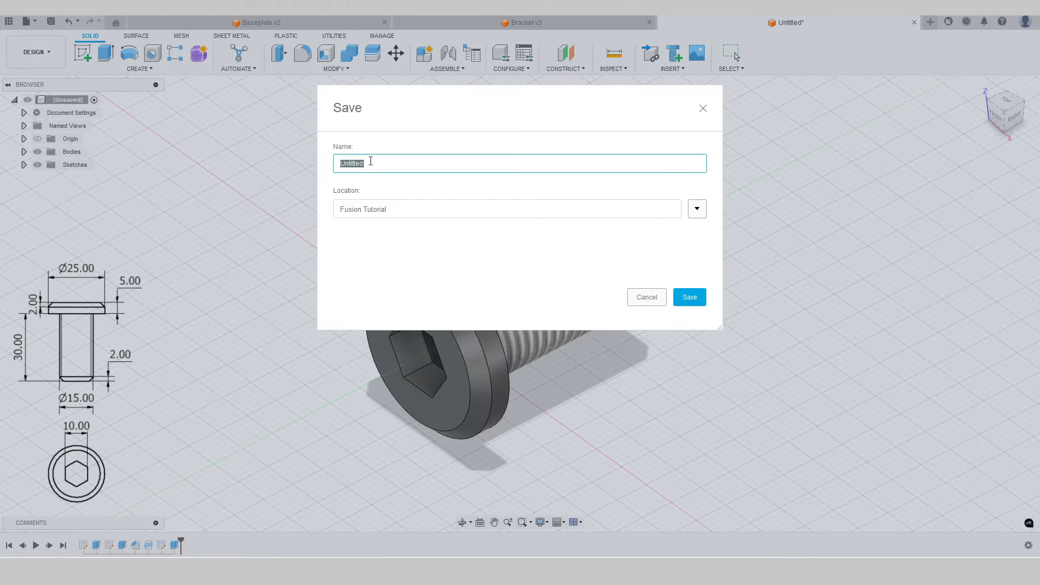
{"action": "type", "text": "Fastener"}
{"action": "left_click", "coordinate": [689, 298]}
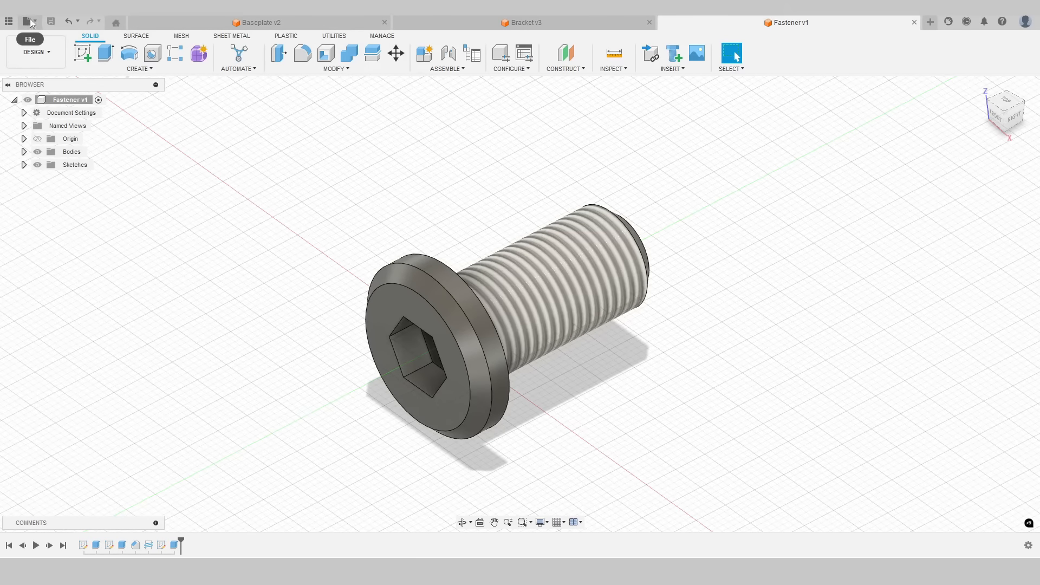
Step: Create a new design and save it as Assembly File in the Fusion Tutorial project
{"action": "left_click", "coordinate": [34, 22]}
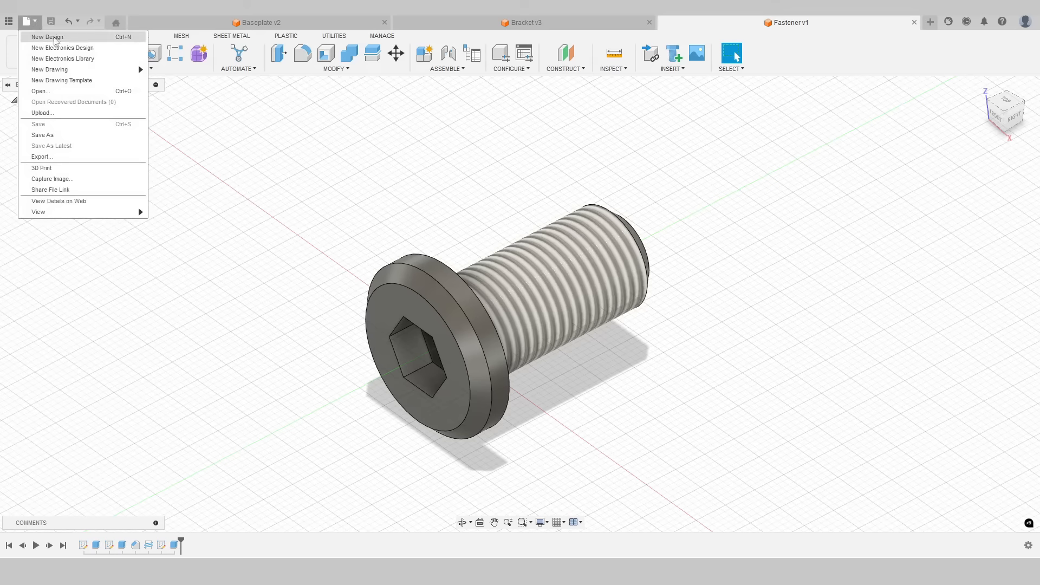
{"action": "left_click", "coordinate": [54, 36]}
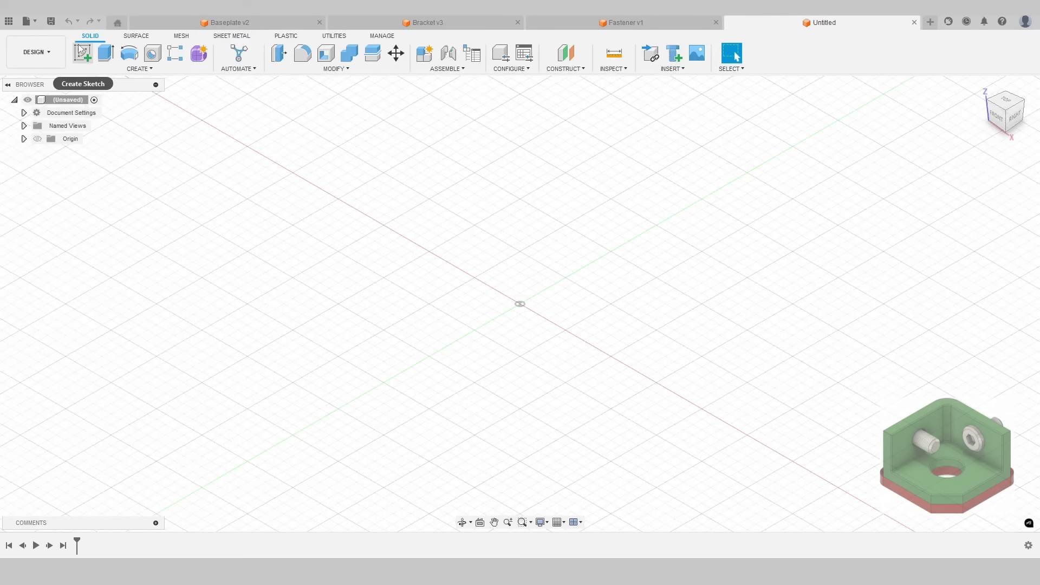
{"action": "left_click", "coordinate": [51, 22]}
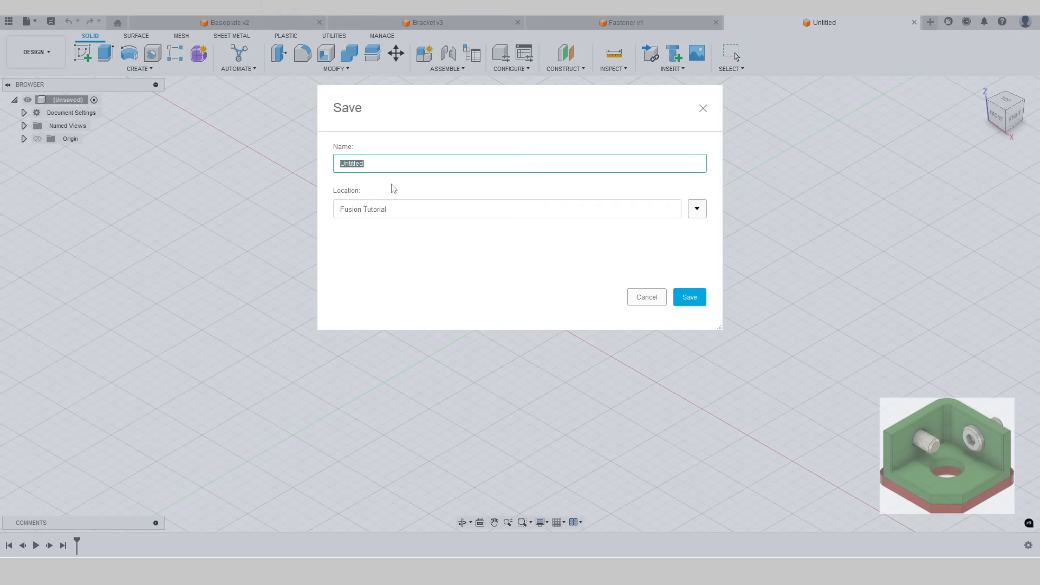
{"action": "type", "text": "Assembly File"}
{"action": "left_click", "coordinate": [695, 301]}
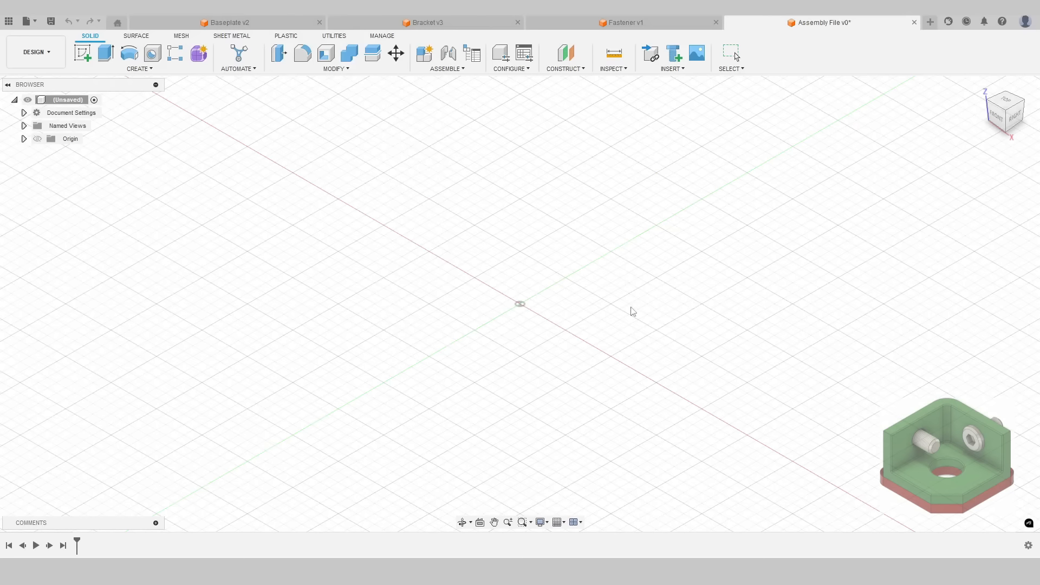
Step: Show the project list in the data panel and open the files of the Fusion Tutorial project
{"action": "left_click", "coordinate": [10, 22]}
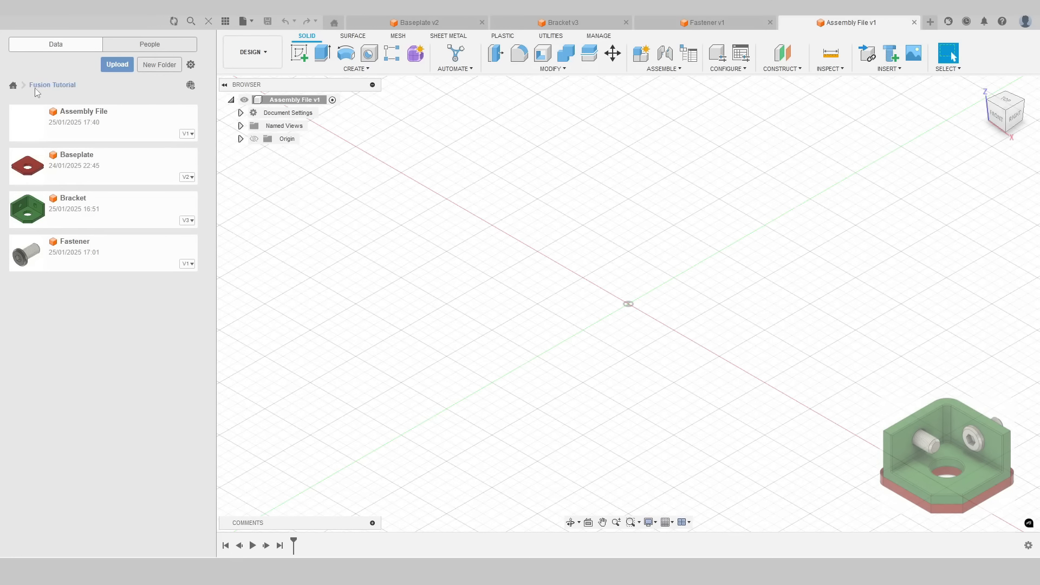
{"action": "left_click", "coordinate": [13, 86]}
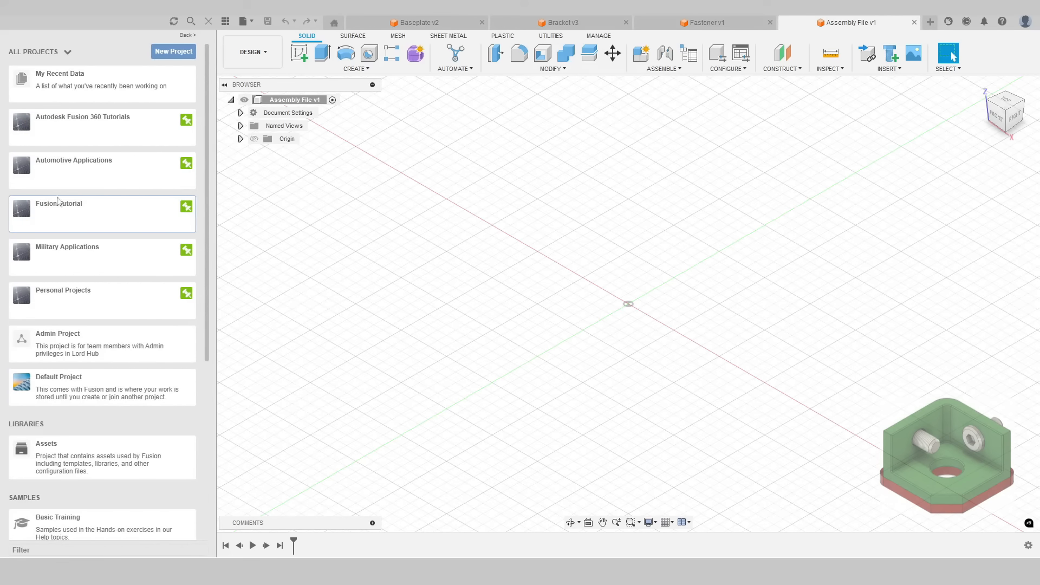
{"action": "left_click", "coordinate": [88, 215]}
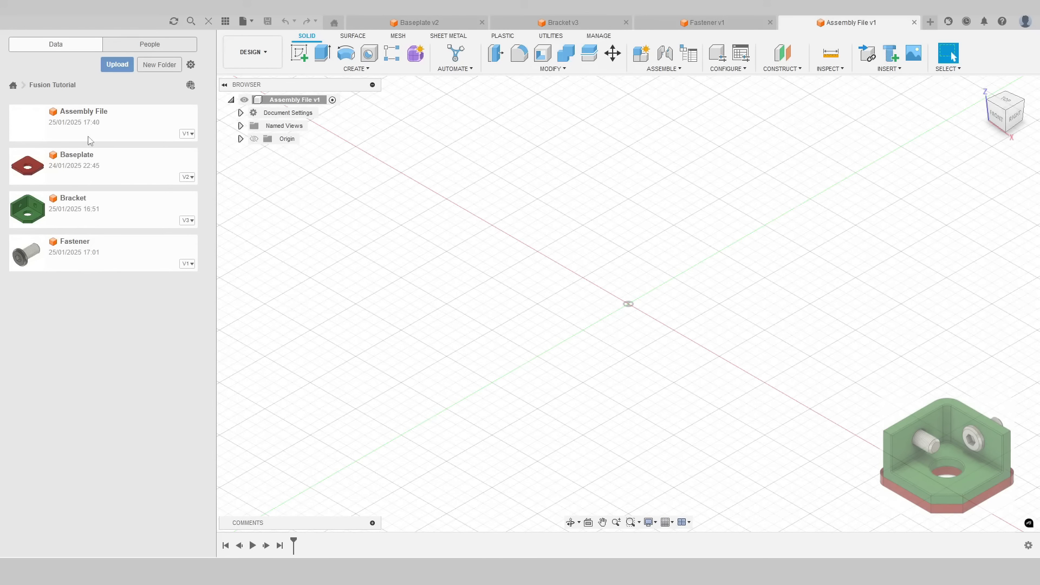
{"action": "right_click", "coordinate": [112, 171]}
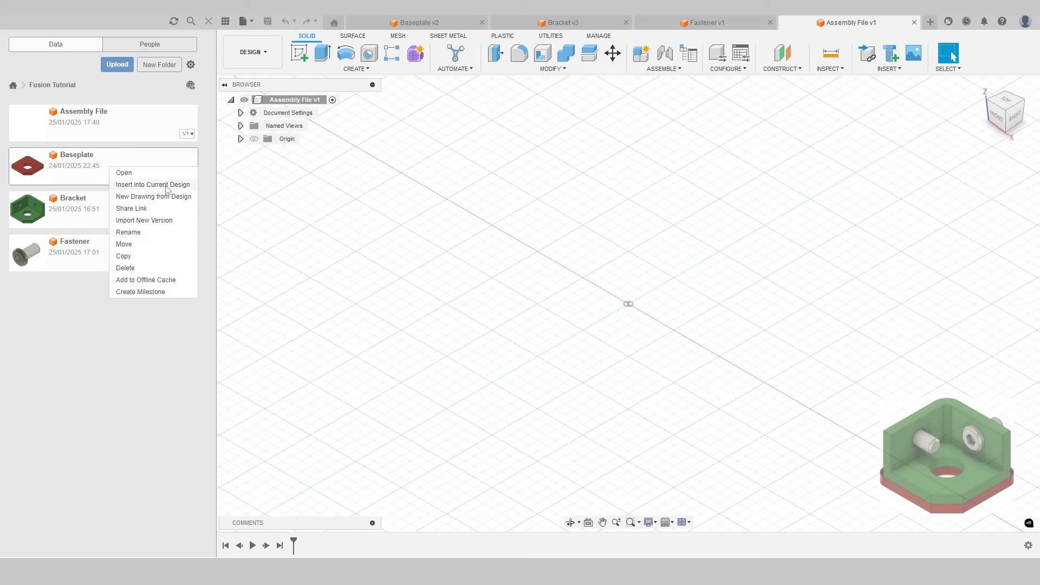
{"action": "left_click", "coordinate": [82, 324]}
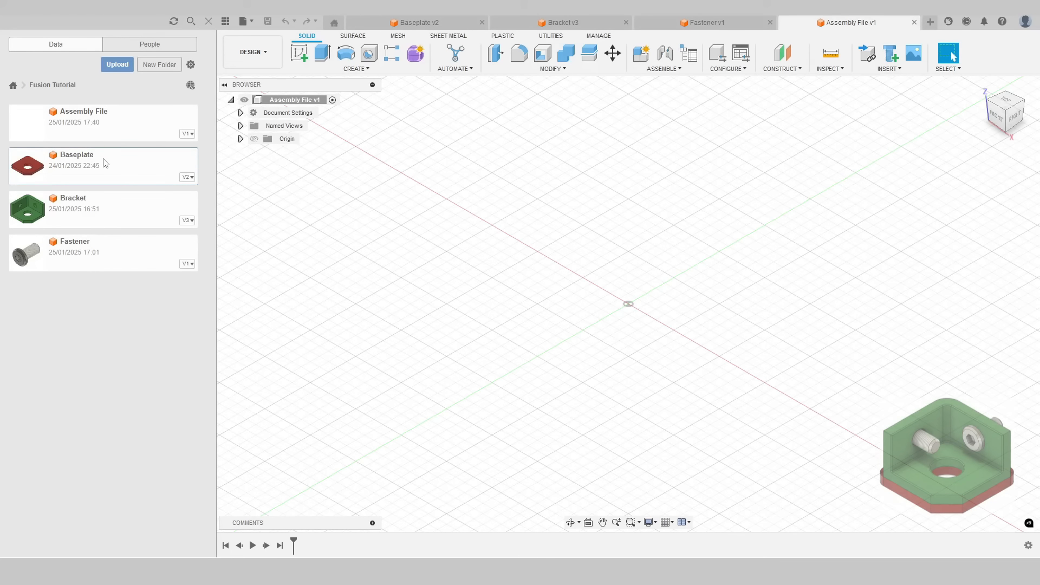
Step: Insert the Baseplate into the assembly at its default position, with Ground To Parent enabled
{"action": "left_click_drag", "start_coordinate": [105, 163], "coordinate": [487, 145]}
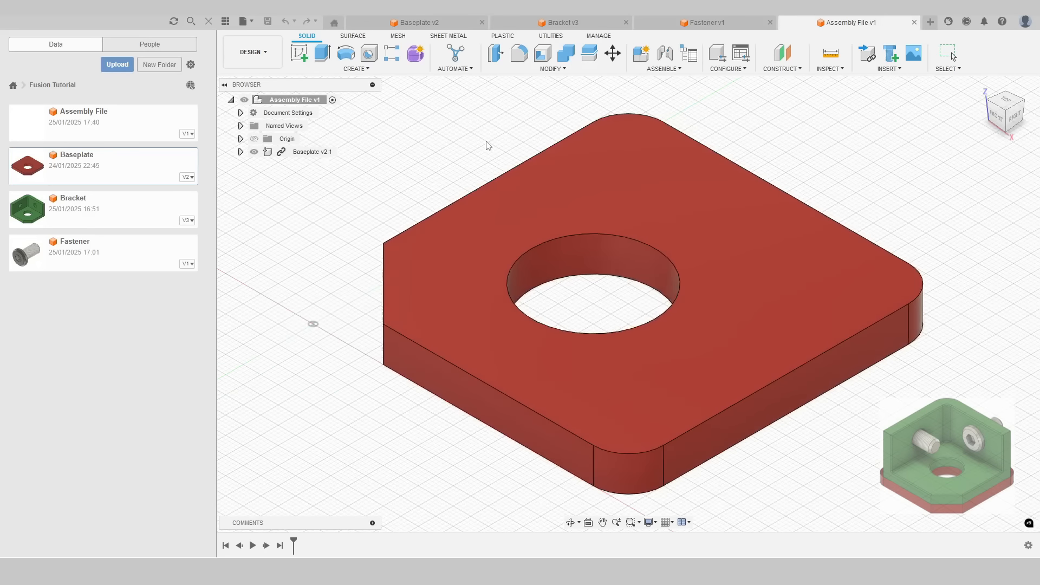
{"action": "left_click_drag", "start_coordinate": [341, 219], "coordinate": [410, 162]}
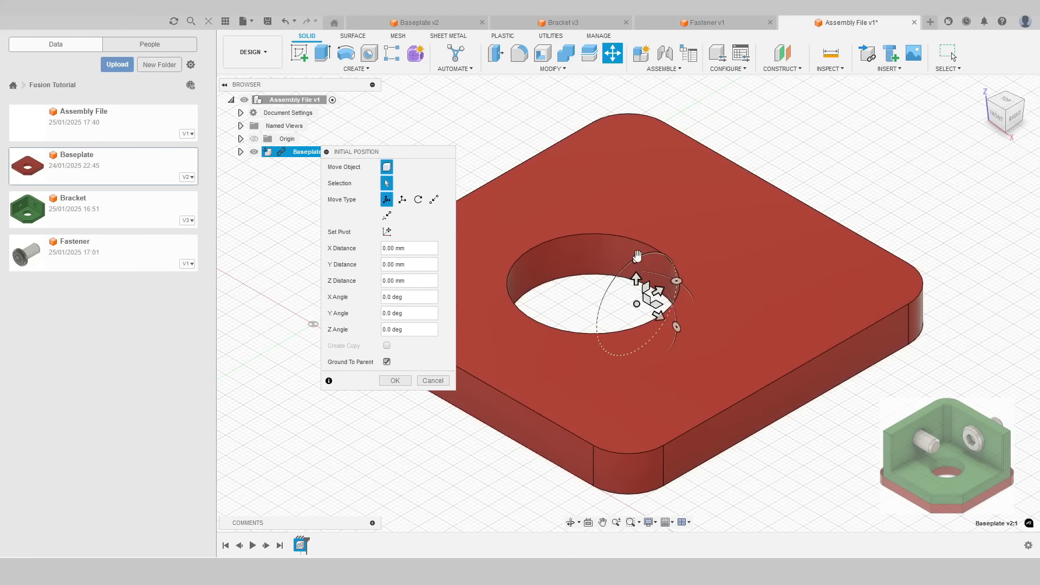
{"action": "mouse_move", "coordinate": [637, 256]}
{"action": "left_mouse_down"}
{"action": "mouse_move", "coordinate": [608, 281]}
{"action": "mouse_move", "coordinate": [657, 236]}
{"action": "mouse_move", "coordinate": [638, 257]}
{"action": "left_mouse_up"}
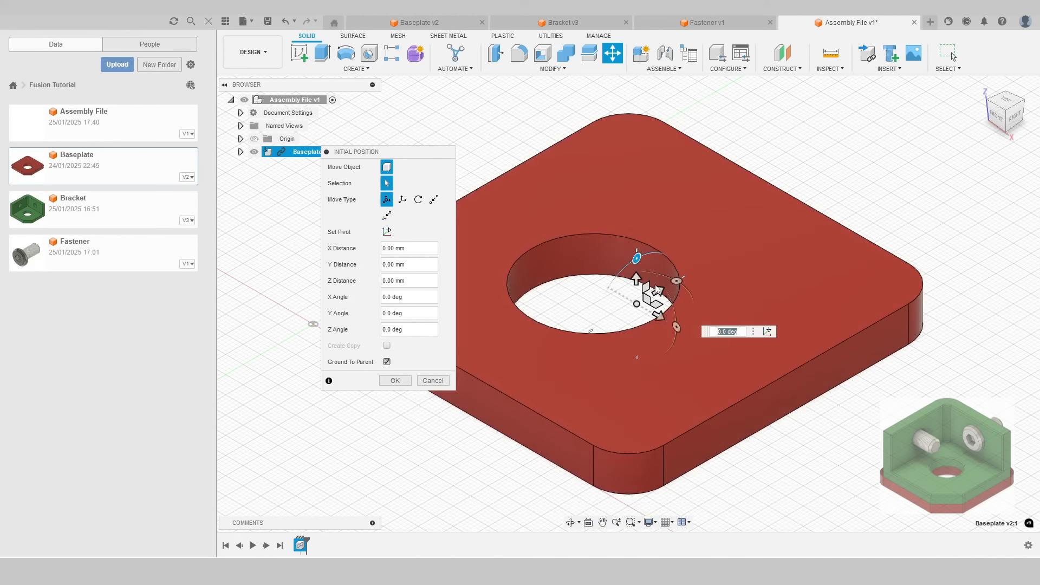
{"action": "left_click_drag", "start_coordinate": [663, 294], "coordinate": [631, 301]}
{"action": "left_click", "coordinate": [671, 295]}
{"action": "left_click", "coordinate": [436, 383]}
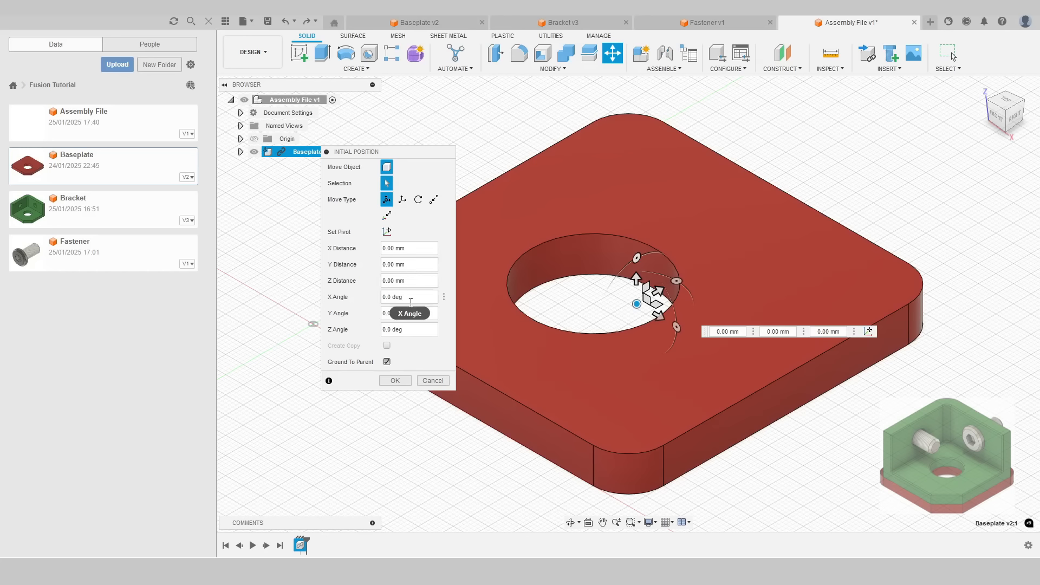
{"action": "left_click", "coordinate": [395, 380]}
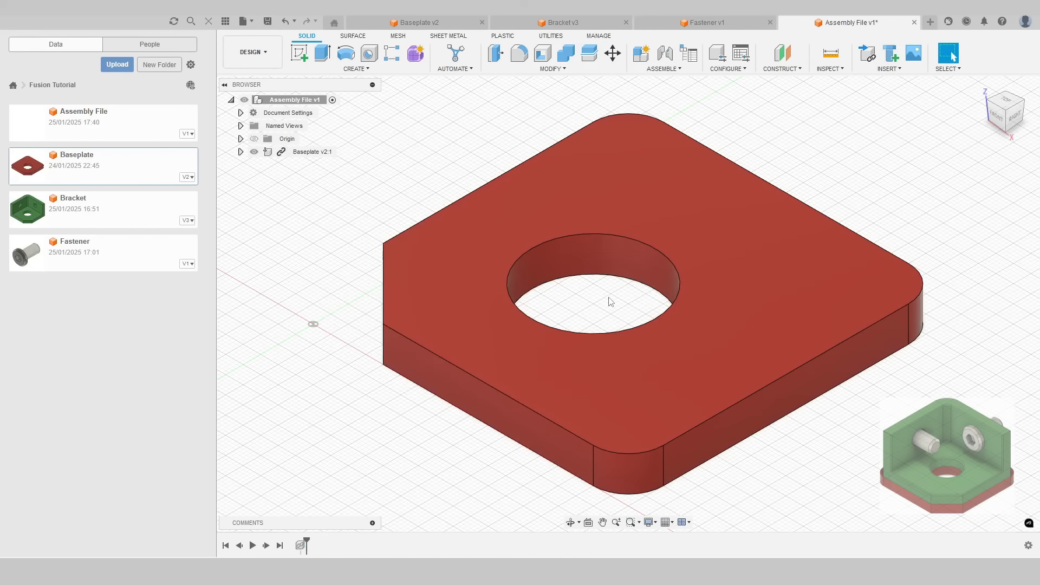
Step: Insert the Bracket into the assembly and position it 40 mm above its default location in Z
{"action": "left_click_drag", "start_coordinate": [994, 116], "coordinate": [990, 122]}
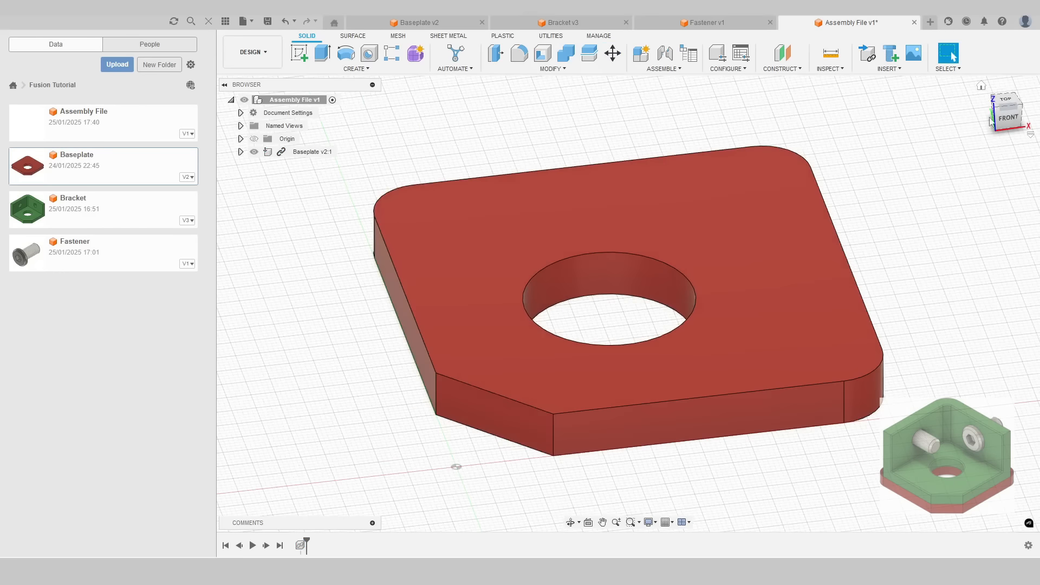
{"action": "left_click", "coordinate": [1000, 114]}
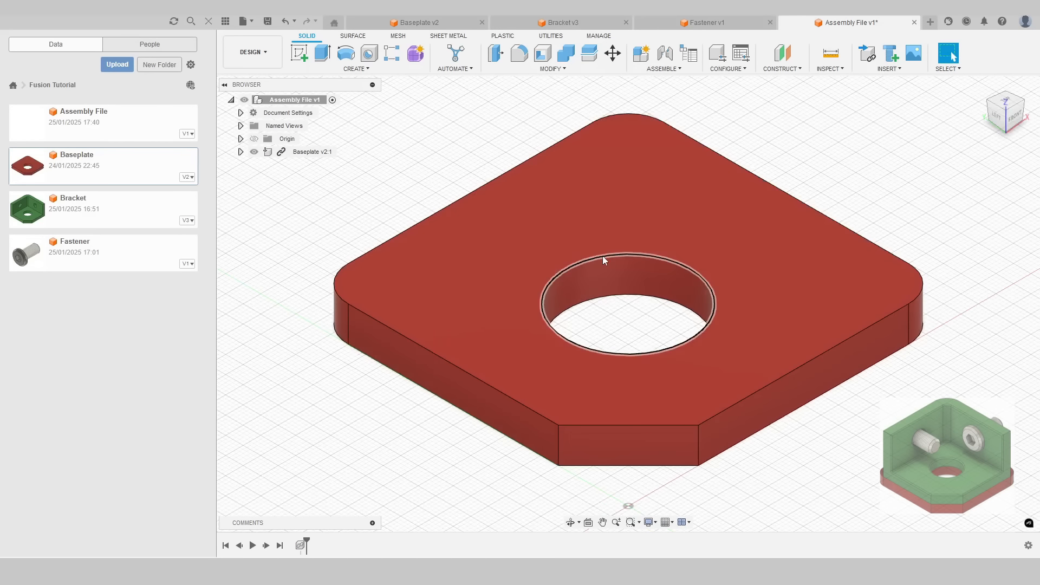
{"action": "scroll", "coordinate": [602, 256], "scroll_direction": "down", "scroll_amount": 3}
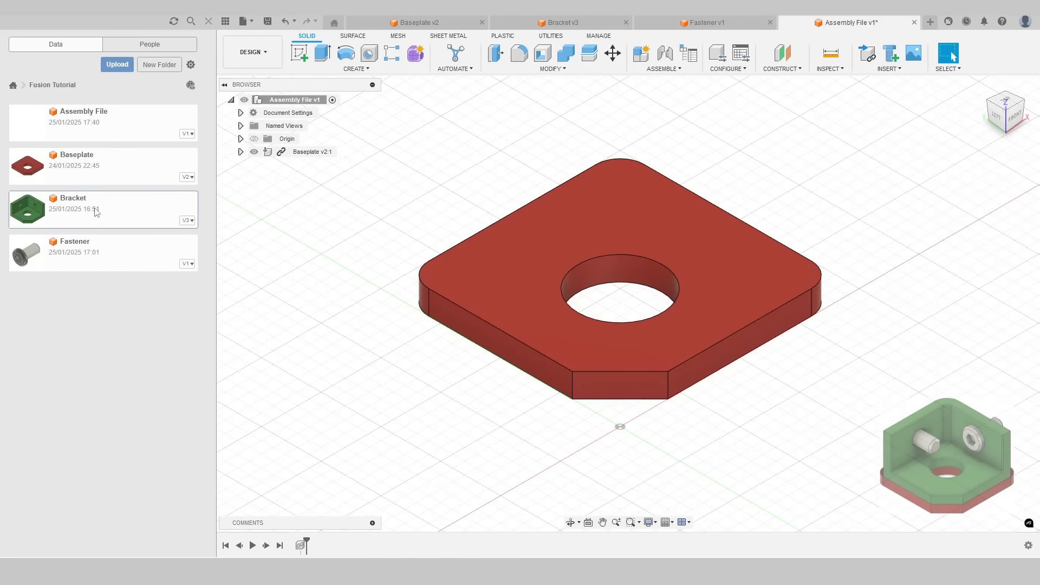
{"action": "left_click_drag", "start_coordinate": [96, 211], "coordinate": [454, 183]}
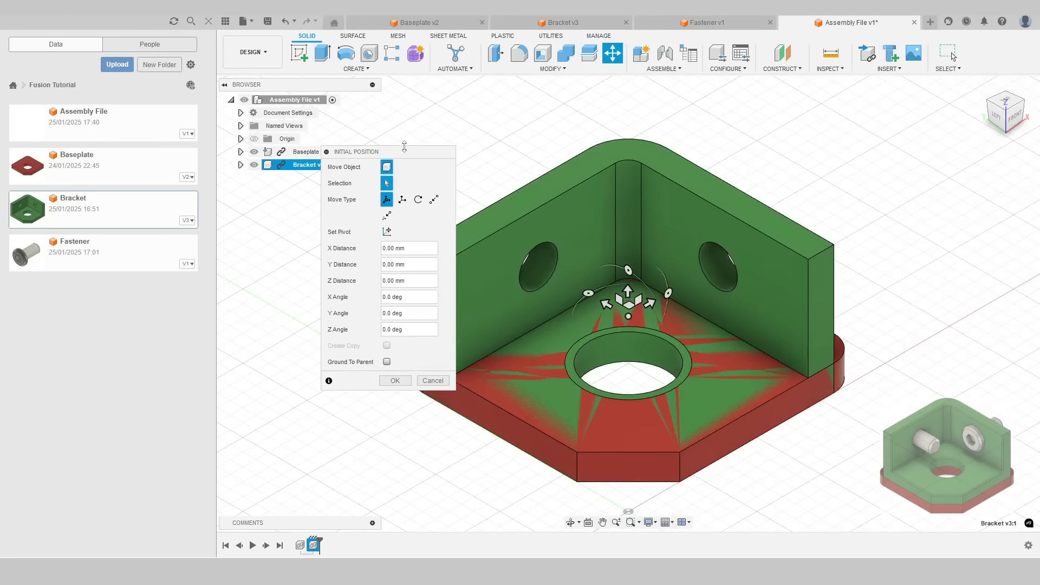
{"action": "left_click_drag", "start_coordinate": [404, 146], "coordinate": [363, 176]}
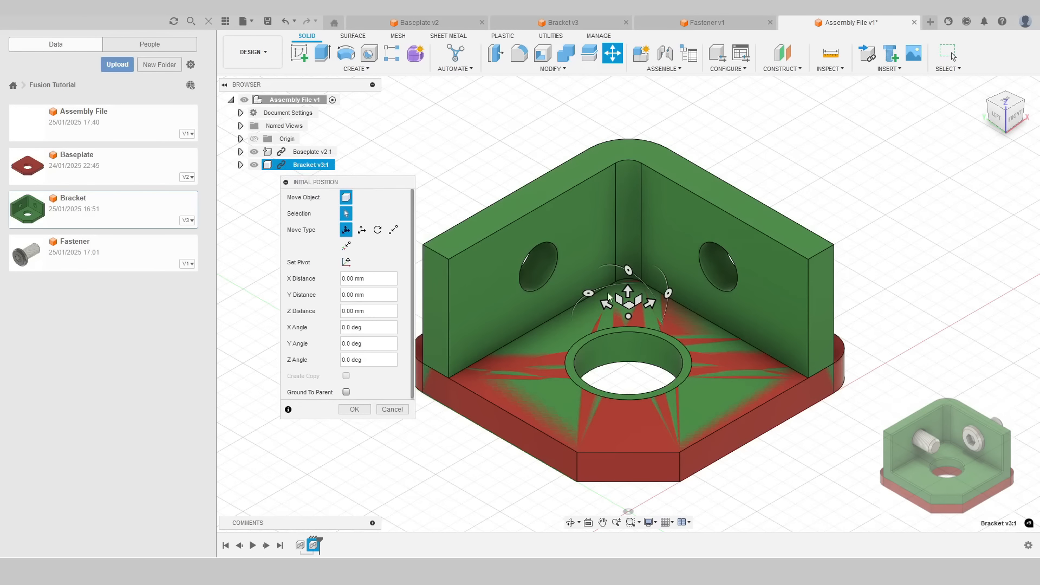
{"action": "left_click_drag", "start_coordinate": [627, 291], "coordinate": [630, 264]}
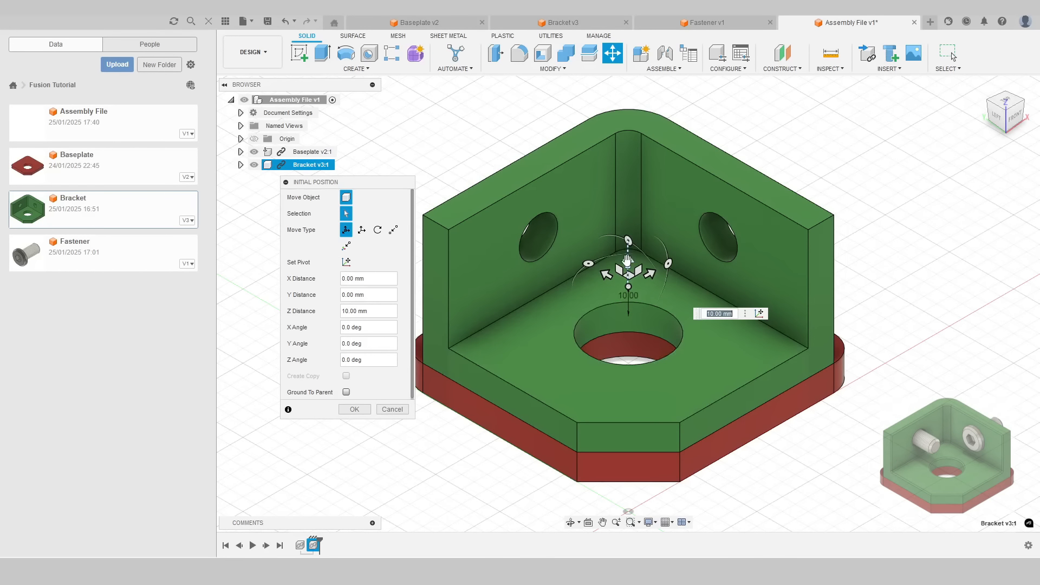
{"action": "left_click_drag", "start_coordinate": [627, 261], "coordinate": [631, 178]}
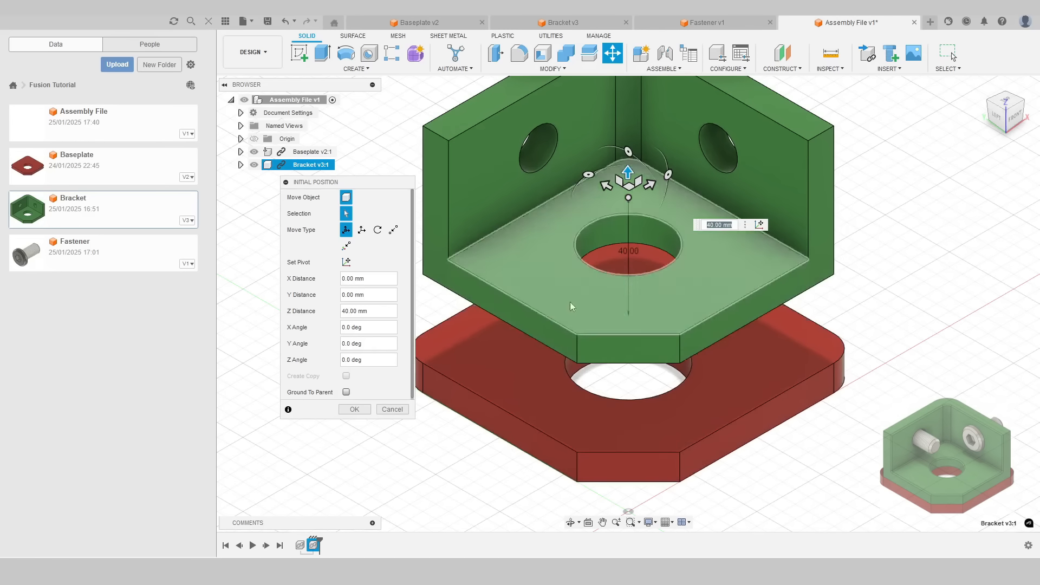
{"action": "left_click", "coordinate": [372, 410]}
Step: Insert the Fastener outside one bracket wall, rotated -180 degrees about Z and moved -65 mm in Y, facing that wall's hole
{"action": "scroll", "coordinate": [545, 343], "scroll_direction": "down", "scroll_amount": 4}
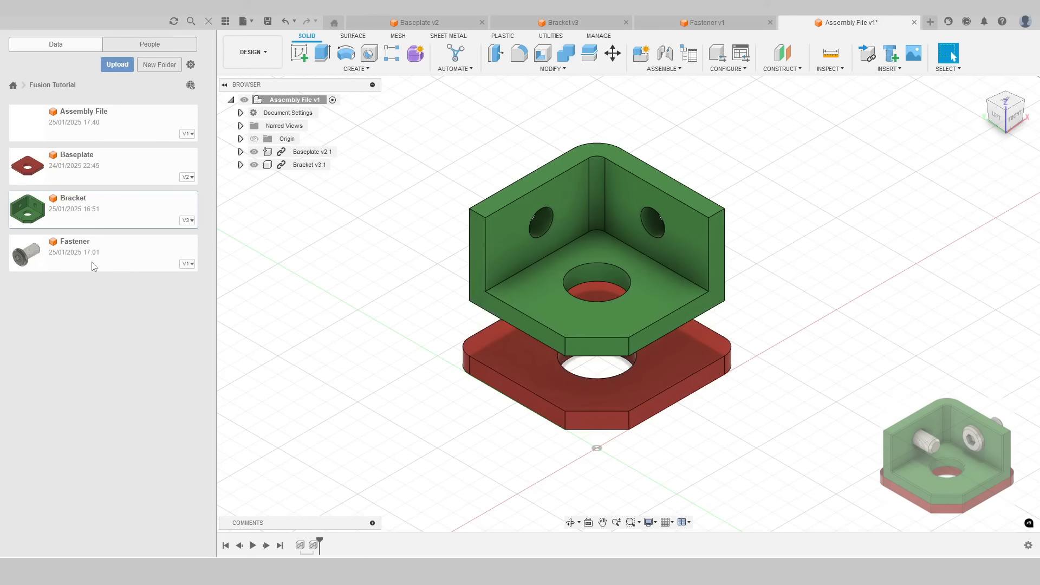
{"action": "left_click_drag", "start_coordinate": [94, 266], "coordinate": [449, 279]}
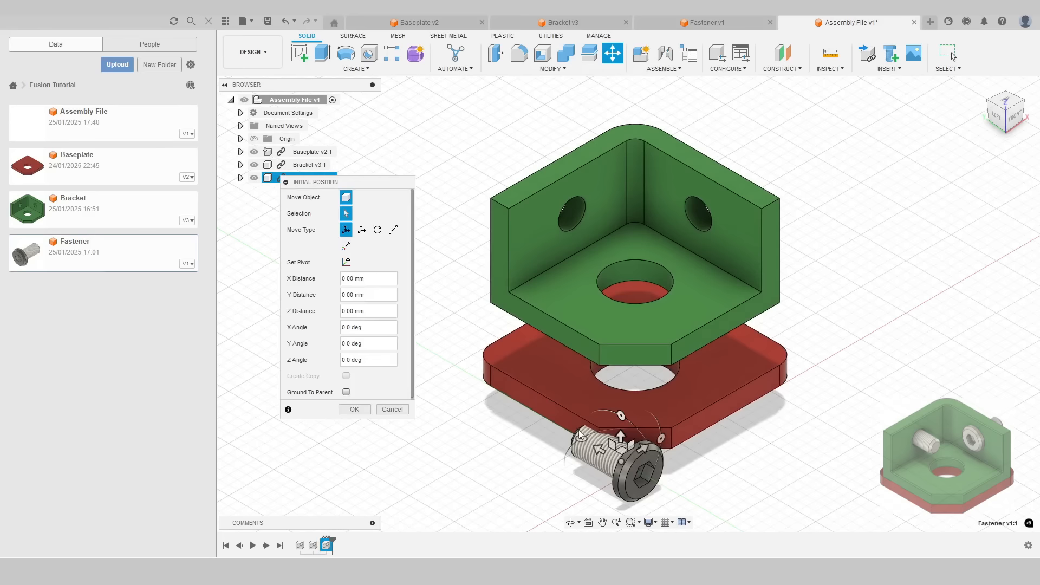
{"action": "left_click_drag", "start_coordinate": [621, 462], "coordinate": [602, 249]}
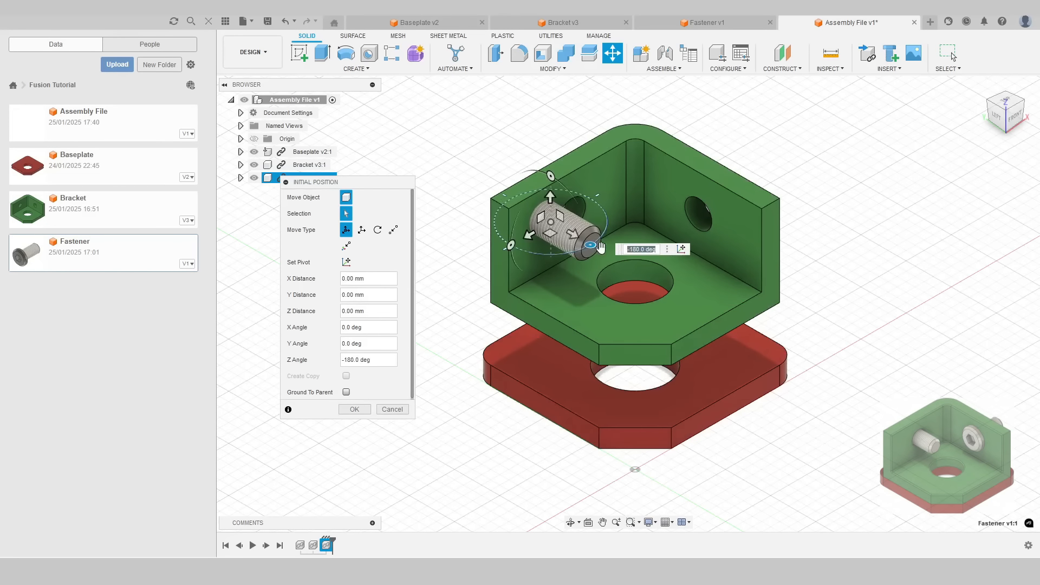
{"action": "left_click_drag", "start_coordinate": [551, 221], "coordinate": [455, 167]}
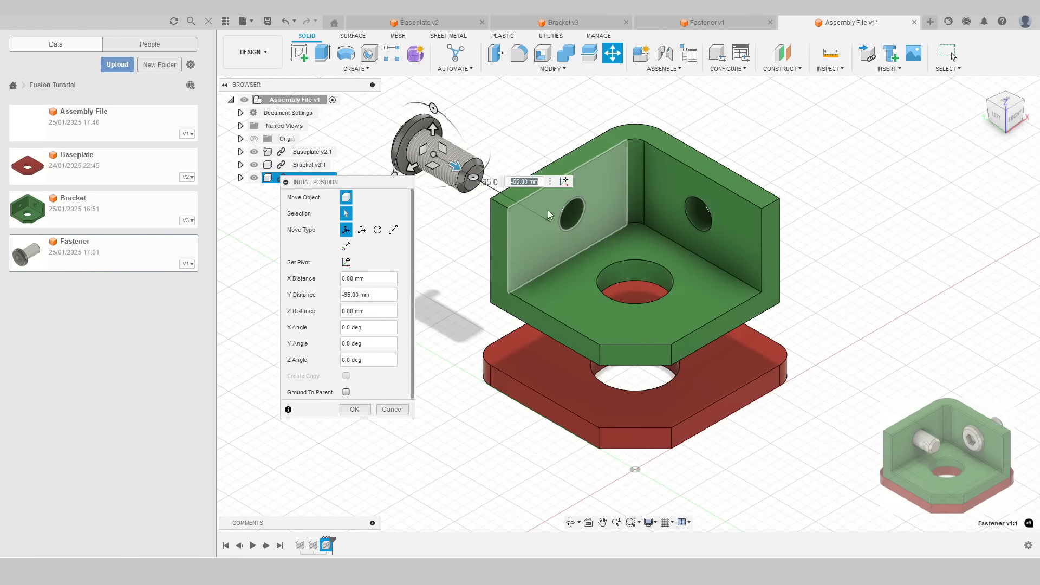
{"action": "left_click", "coordinate": [360, 410]}
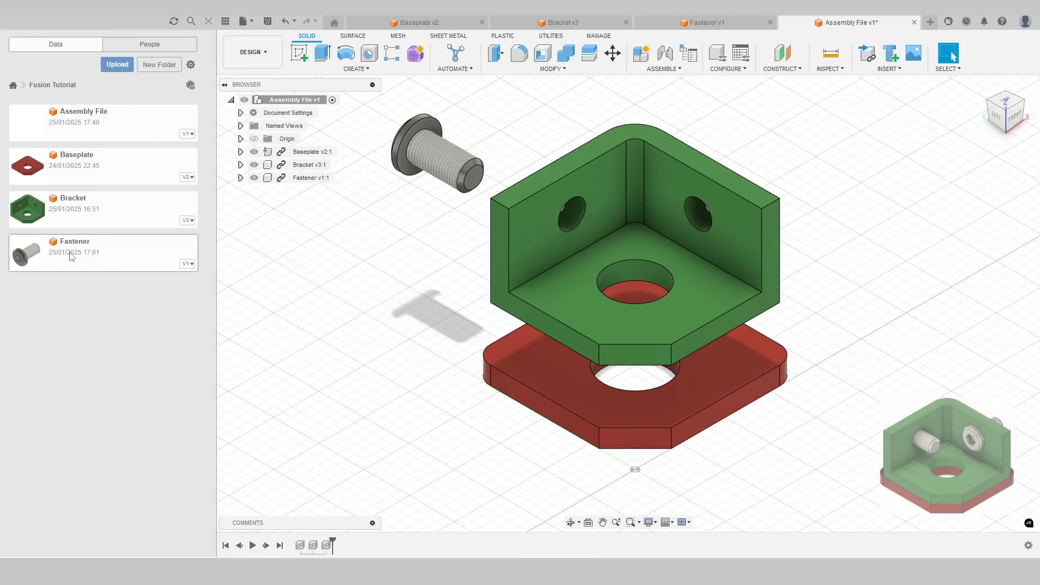
Step: Insert a second Fastener, turned along the axis of the other wall's hole and moved with a Y distance of -70 mm
{"action": "left_click_drag", "start_coordinate": [27, 253], "coordinate": [802, 142]}
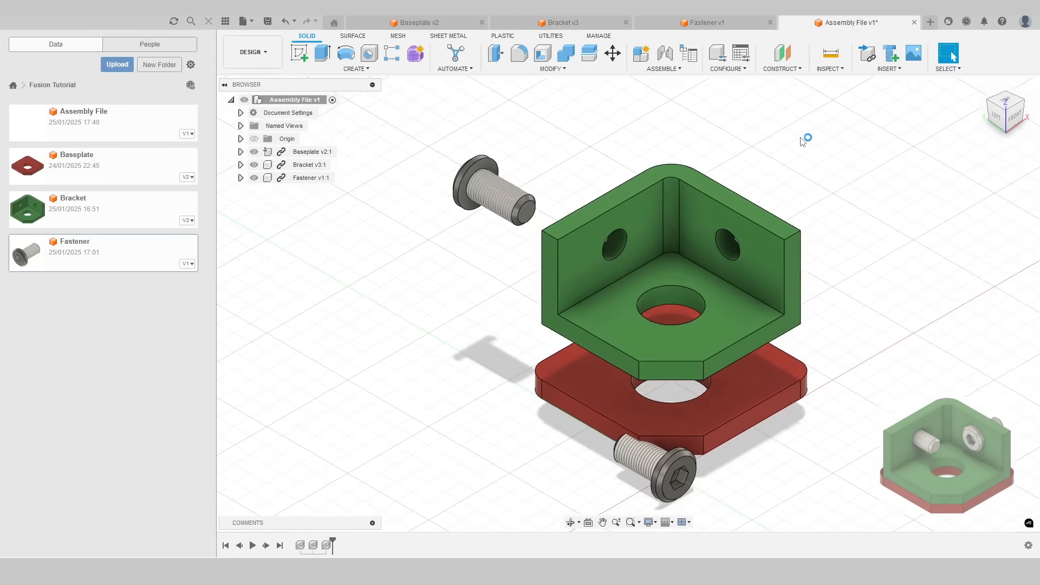
{"action": "left_click_drag", "start_coordinate": [665, 469], "coordinate": [711, 244]}
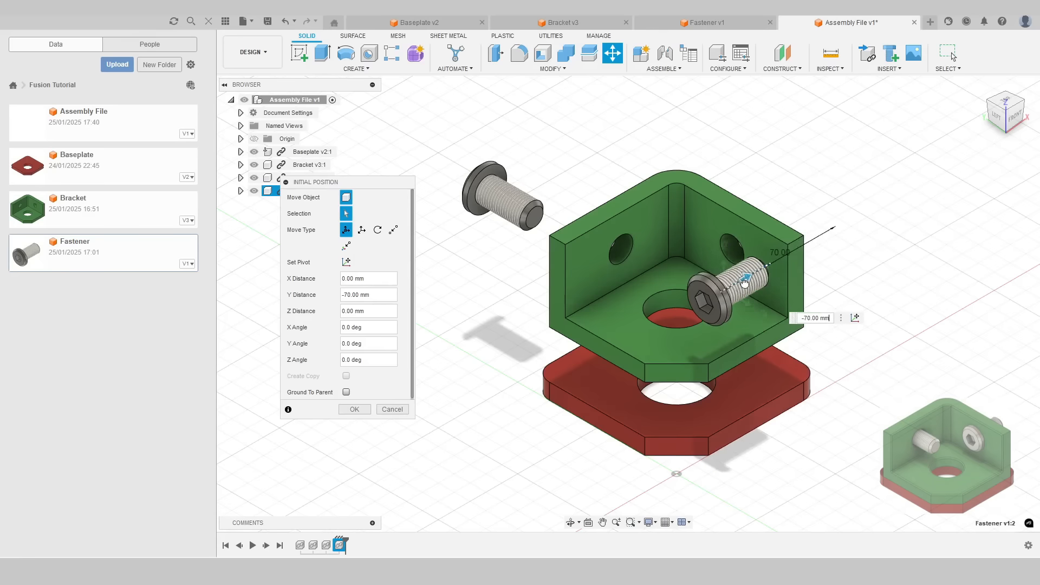
{"action": "left_click", "coordinate": [354, 410]}
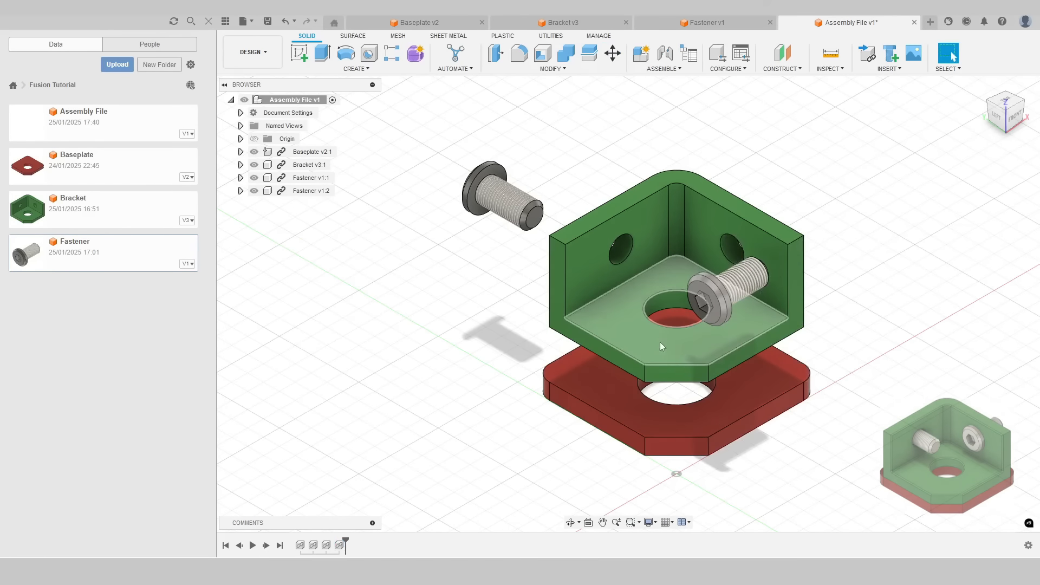
Step: Move the bracket higher above the baseplate and shift both fasteners outward, separating the components
{"action": "middle_click_drag", "start_coordinate": [661, 342], "coordinate": [601, 298]}
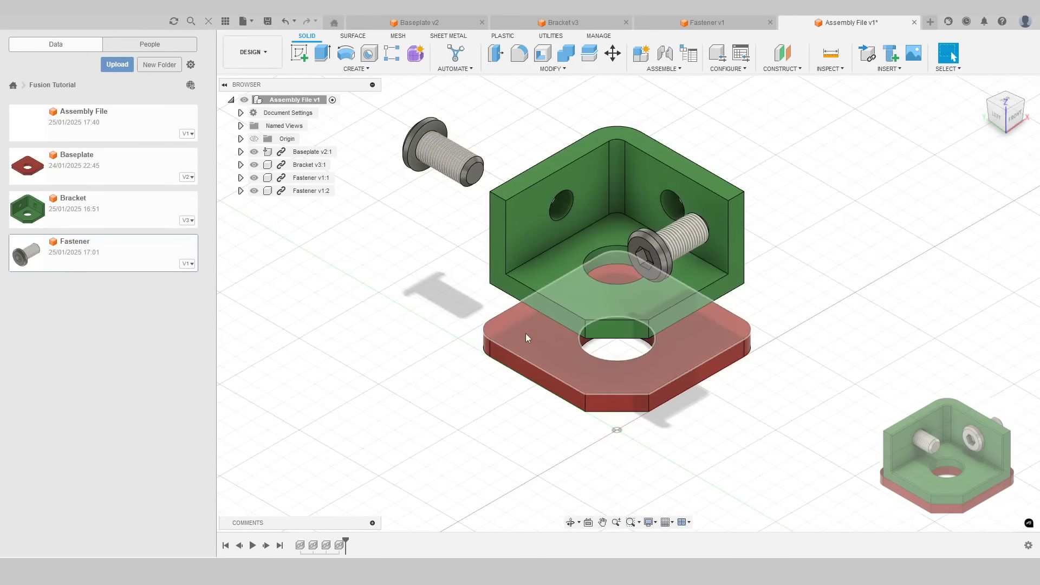
{"action": "left_click_drag", "start_coordinate": [524, 331], "coordinate": [529, 210]}
{"action": "left_click_drag", "start_coordinate": [658, 238], "coordinate": [719, 191]}
{"action": "left_click_drag", "start_coordinate": [437, 155], "coordinate": [417, 164]}
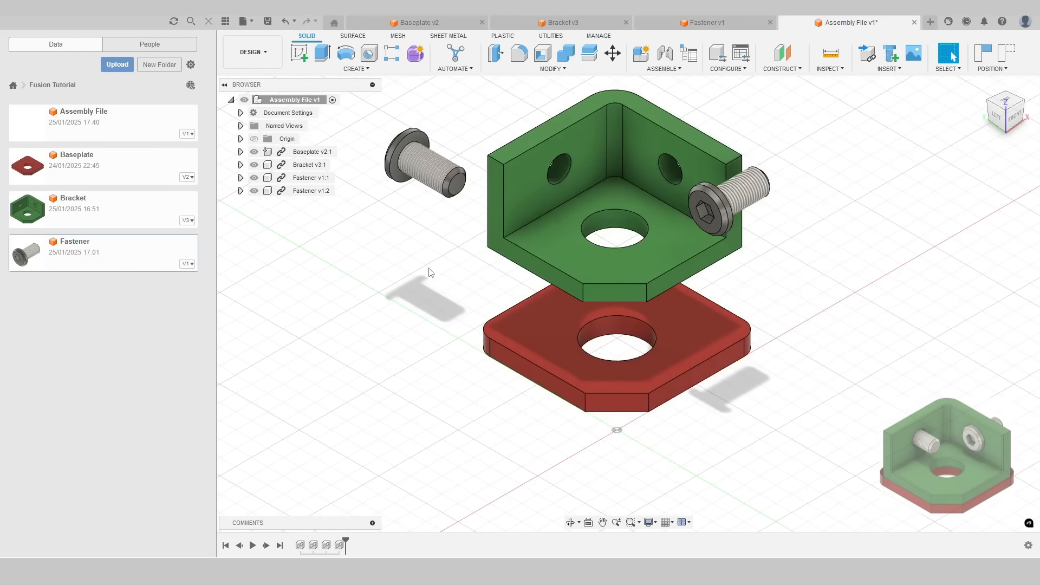
Step: Start a joint between components with its motion type set to Rigid and return to its position settings
{"action": "middle_click_drag", "start_coordinate": [415, 267], "coordinate": [413, 316]}
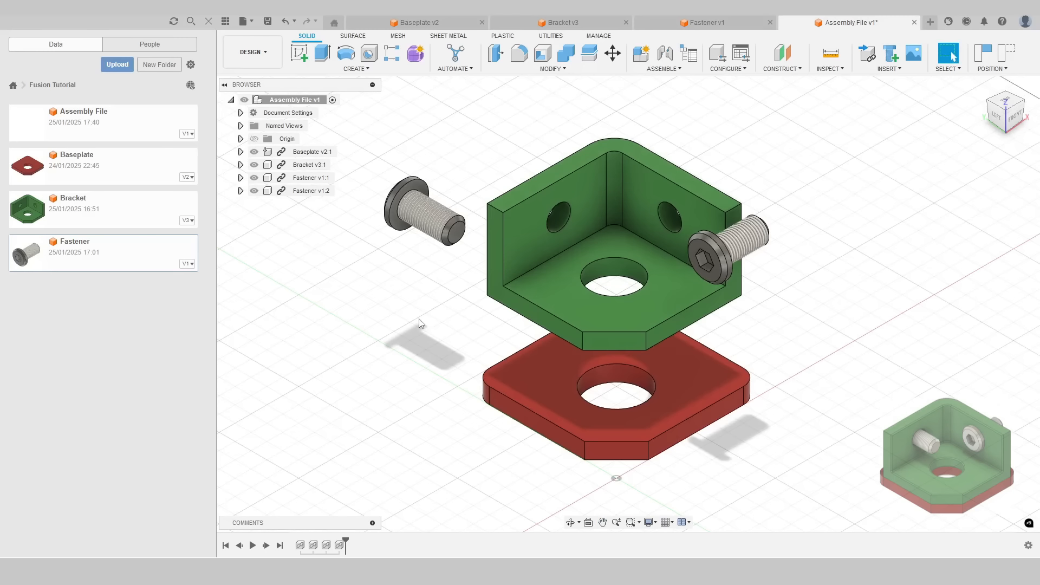
{"action": "left_click", "coordinate": [664, 68]}
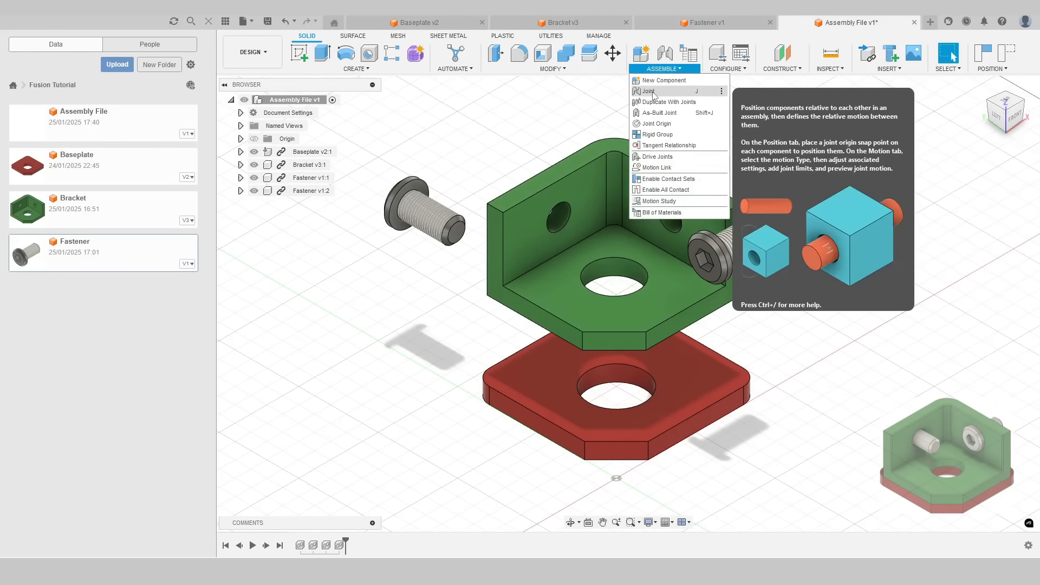
{"action": "left_click", "coordinate": [696, 92]}
{"action": "left_click_drag", "start_coordinate": [305, 285], "coordinate": [360, 267]}
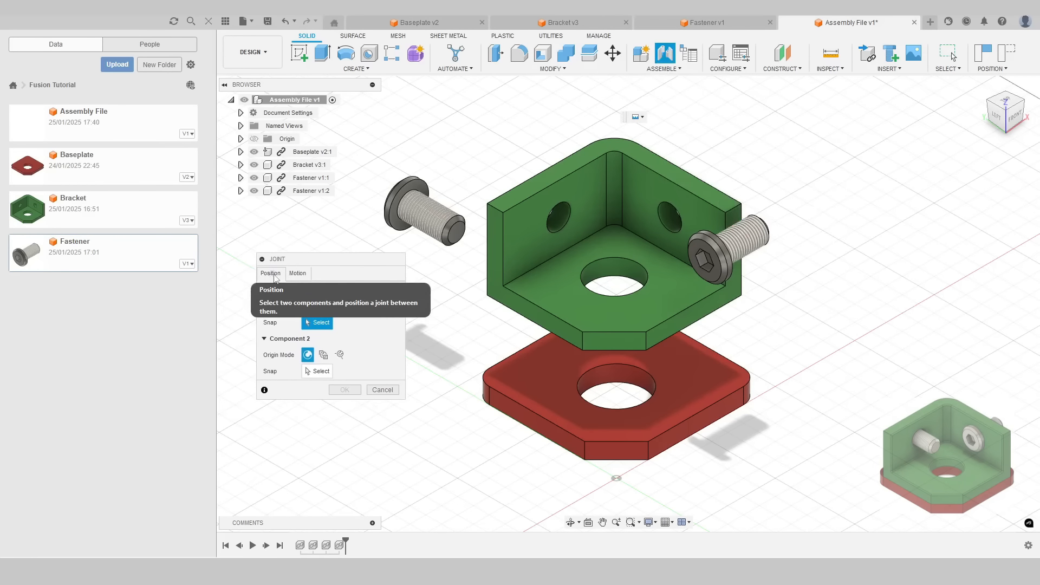
{"action": "left_click", "coordinate": [297, 273]}
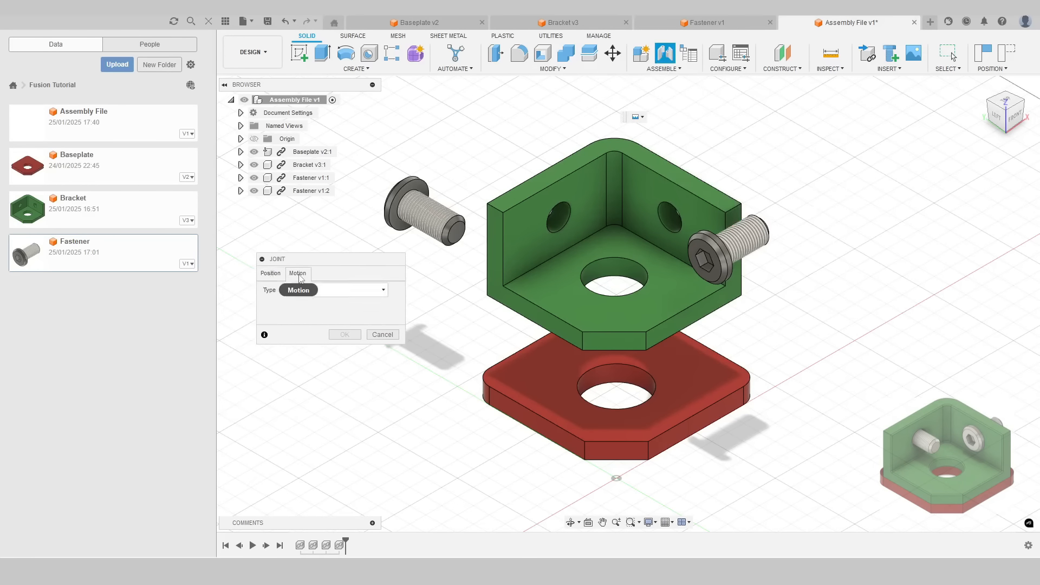
{"action": "left_click", "coordinate": [324, 290]}
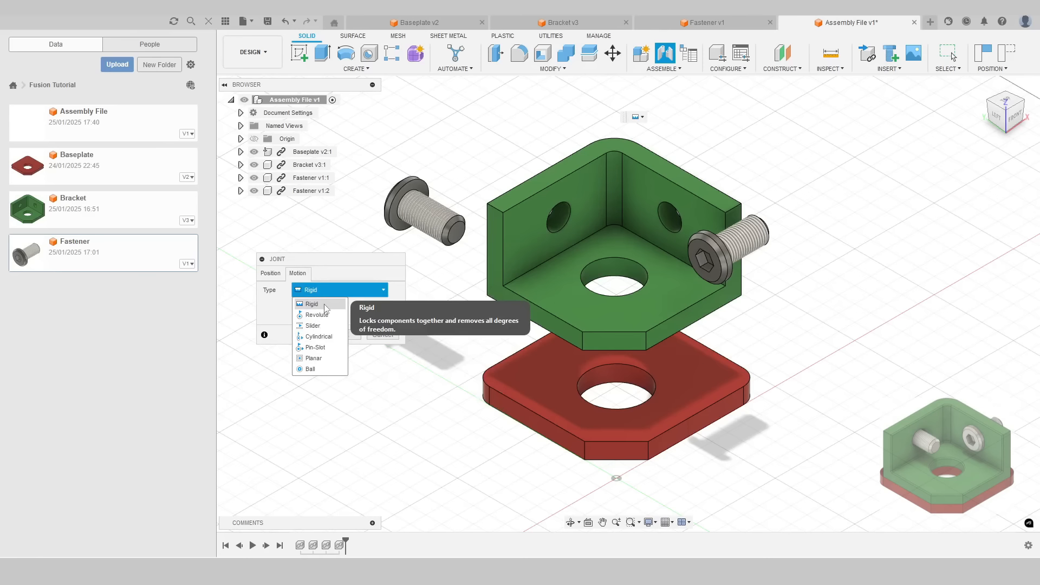
{"action": "left_click", "coordinate": [325, 305]}
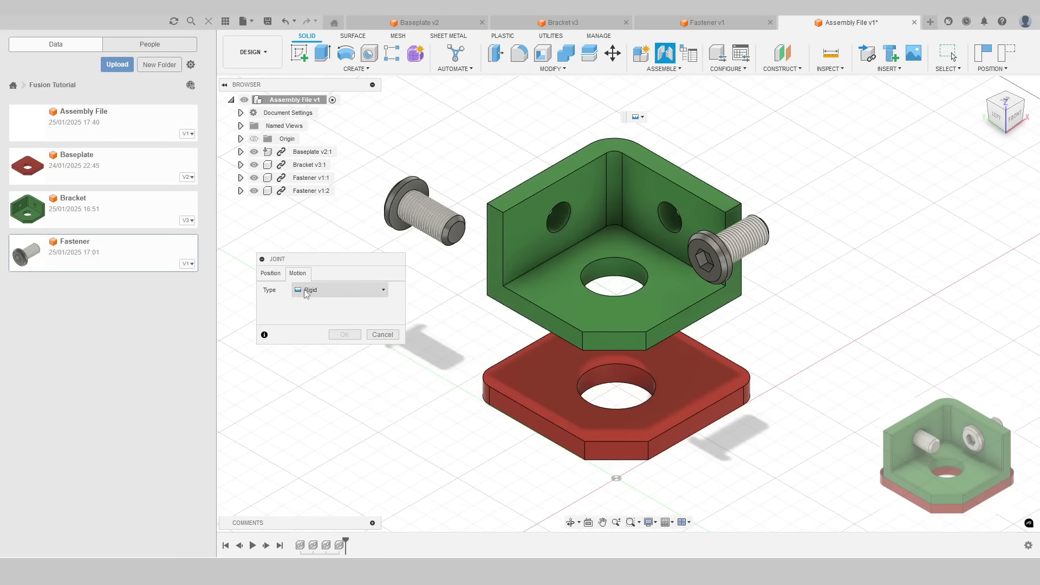
{"action": "left_click", "coordinate": [270, 274]}
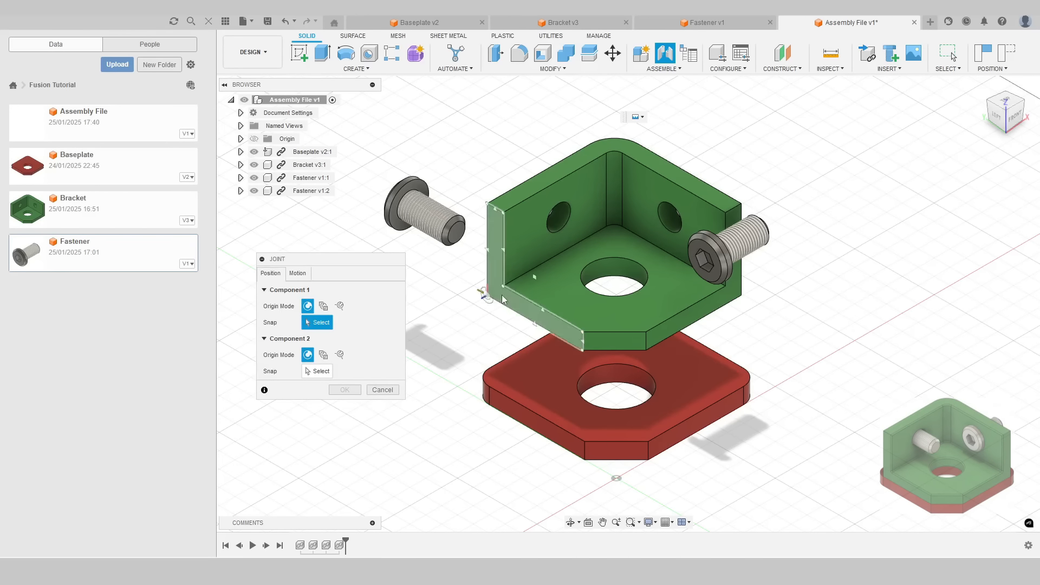
Step: Snap the joint from the baseplate's upper vertex at the chamfered corner to the matching vertex on the bracket's underside
{"action": "scroll", "coordinate": [651, 309], "scroll_direction": "up", "scroll_amount": 2}
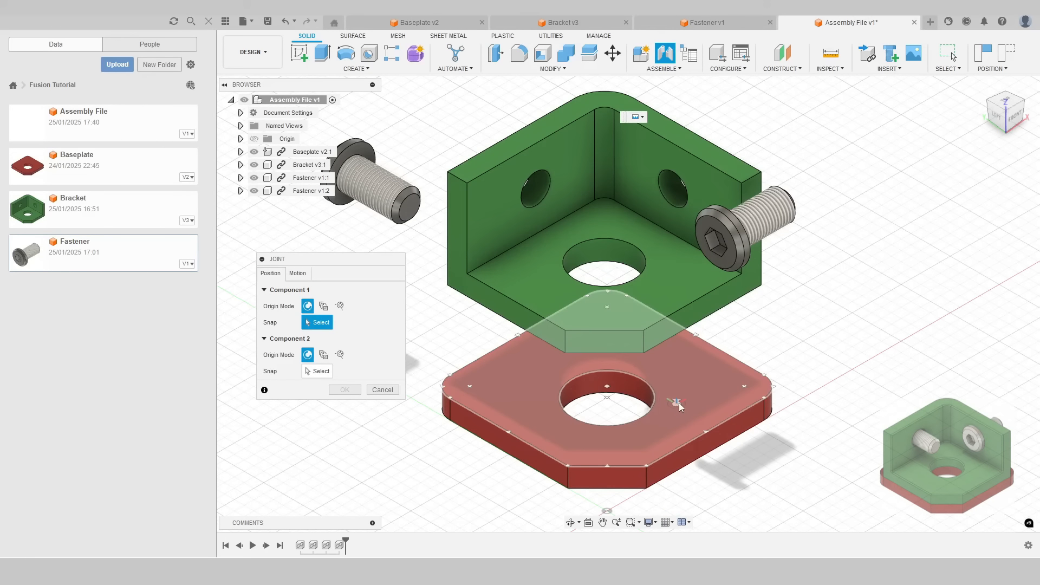
{"action": "scroll", "coordinate": [656, 439], "scroll_direction": "up", "scroll_amount": 3}
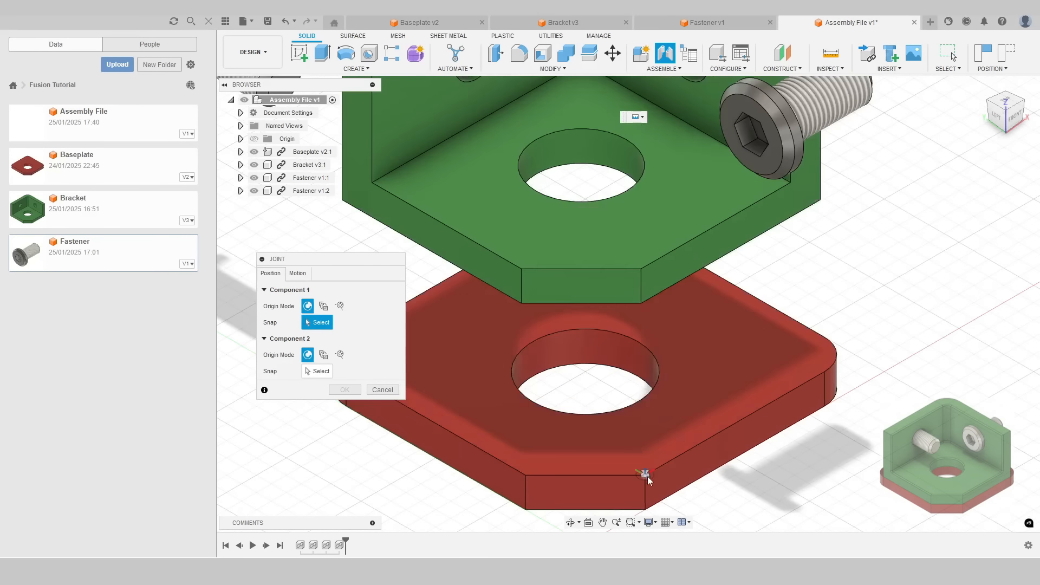
{"action": "scroll", "coordinate": [646, 475], "scroll_direction": "up", "scroll_amount": 4}
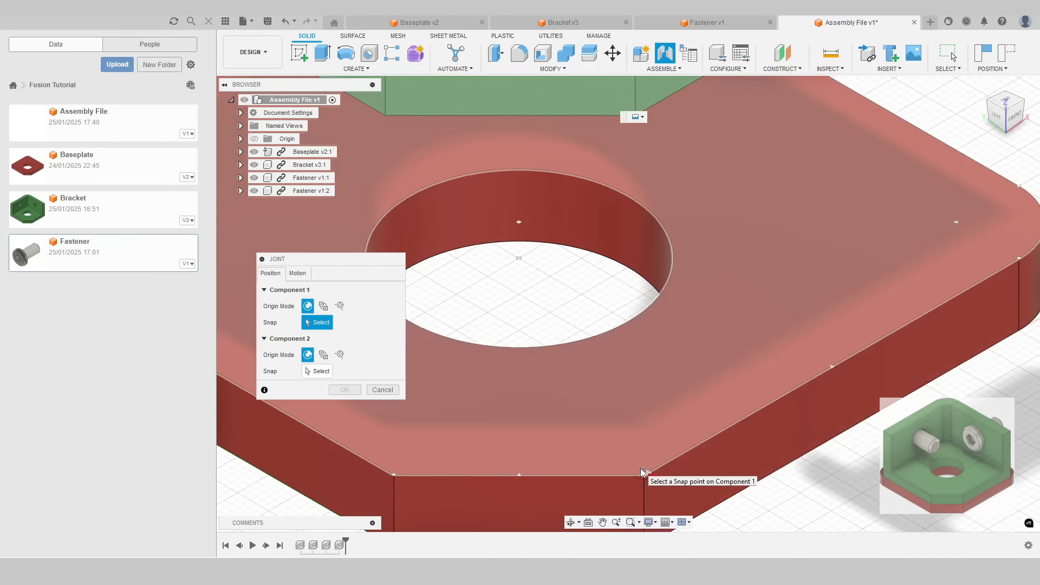
{"action": "left_click", "coordinate": [641, 472]}
{"action": "scroll", "coordinate": [641, 471], "scroll_direction": "down", "scroll_amount": 3}
{"action": "scroll", "coordinate": [620, 397], "scroll_direction": "down", "scroll_amount": 3}
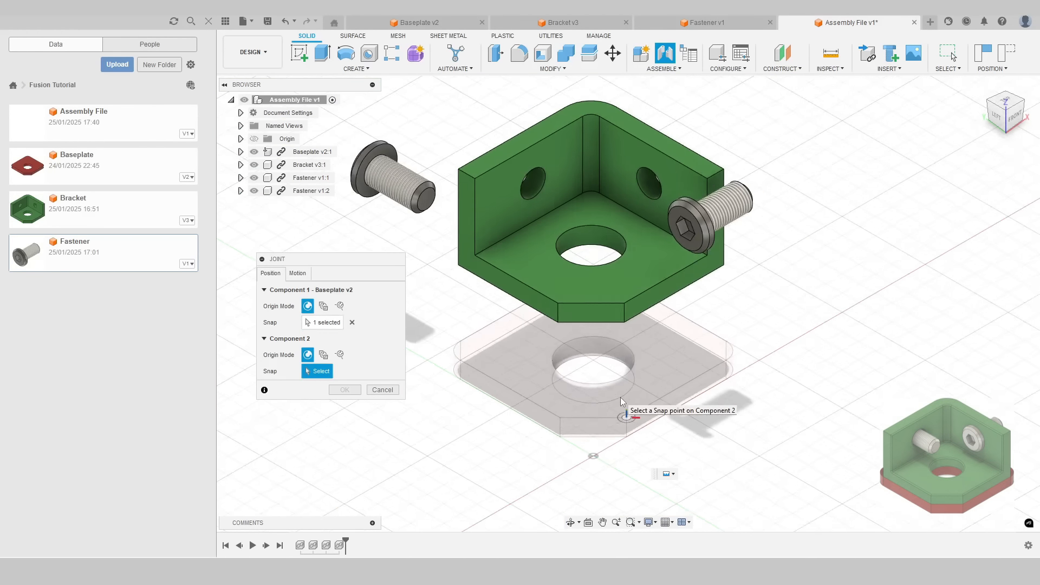
{"action": "middle_click_drag", "start_coordinate": [619, 397], "coordinate": [631, 304], "text": "shift"}
{"action": "scroll", "coordinate": [619, 209], "scroll_direction": "up", "scroll_amount": 5}
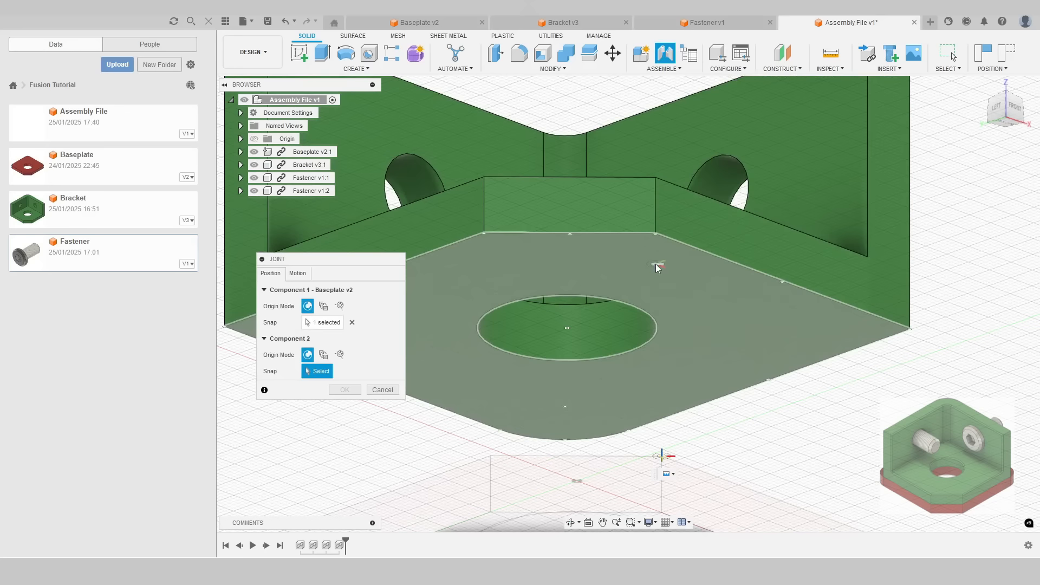
{"action": "left_click", "coordinate": [652, 236]}
Step: Rotate the joint to an angle of -45 deg so the baseplate lines up under the bracket, and create it
{"action": "middle_click_drag", "start_coordinate": [663, 303], "coordinate": [632, 318], "text": "shift"}
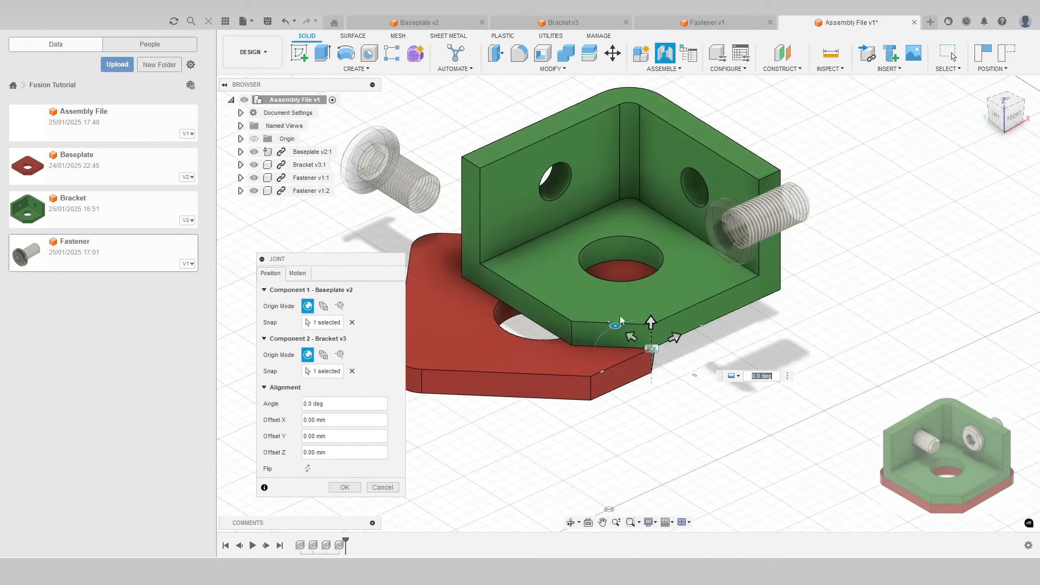
{"action": "left_click_drag", "start_coordinate": [615, 324], "coordinate": [654, 324]}
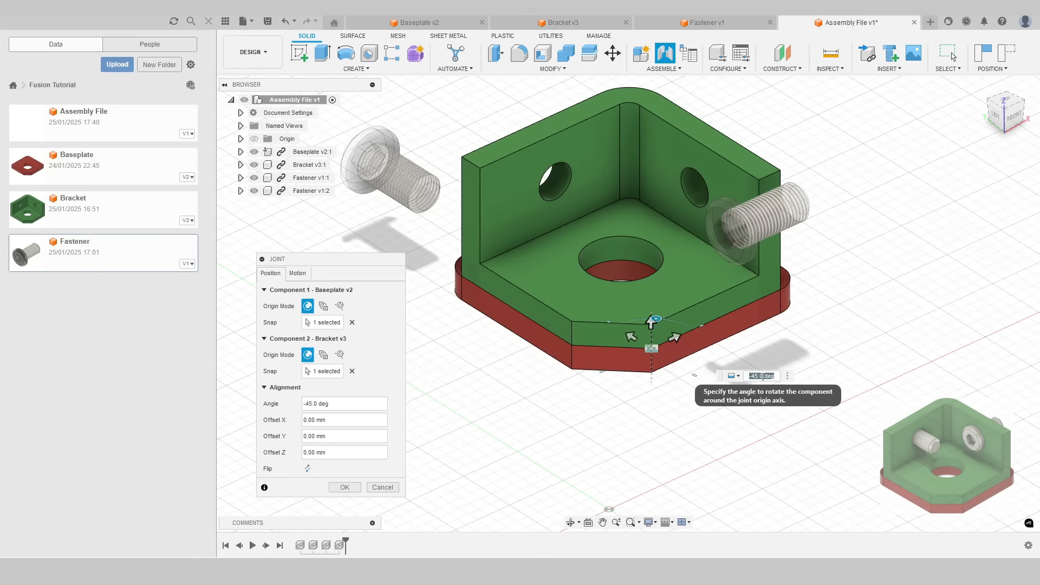
{"action": "left_click", "coordinate": [754, 376]}
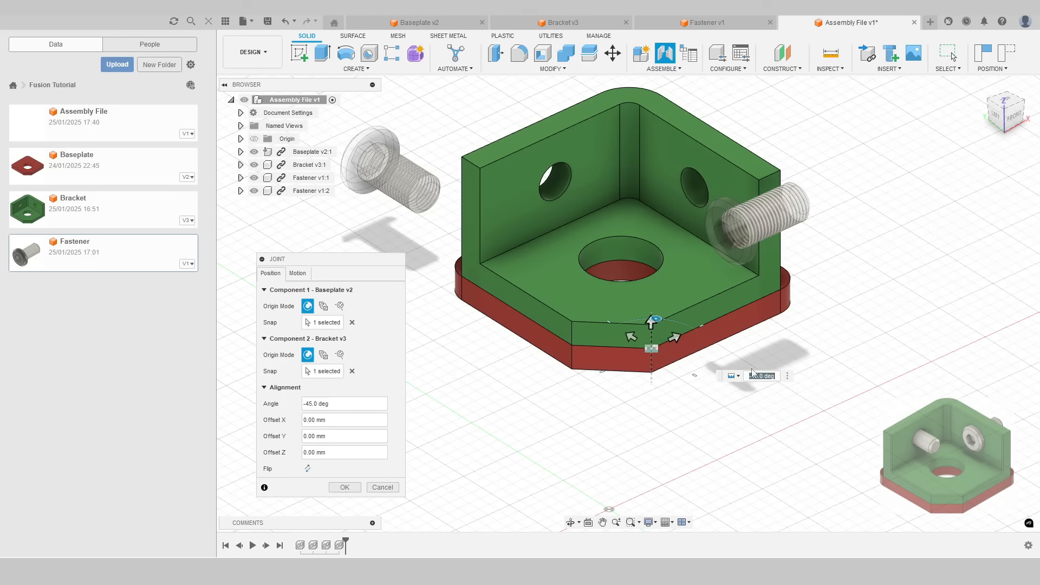
{"action": "left_click", "coordinate": [345, 487]}
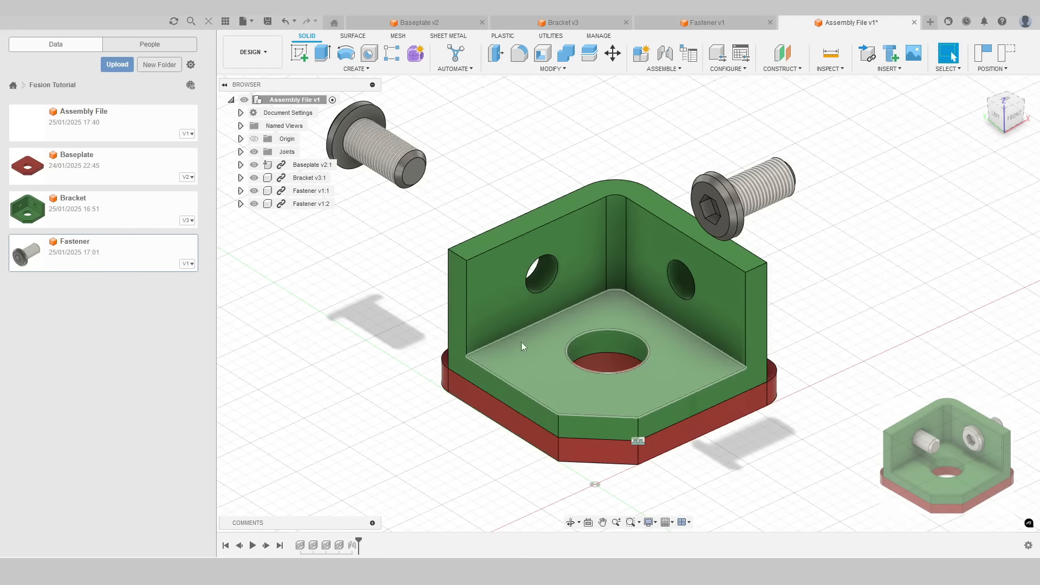
Step: Move both fasteners, one into the bracket's interior, and start a joint at the inner edge of the free wall hole it points toward
{"action": "left_click_drag", "start_coordinate": [408, 168], "coordinate": [498, 203]}
{"action": "left_click_drag", "start_coordinate": [727, 196], "coordinate": [632, 309]}
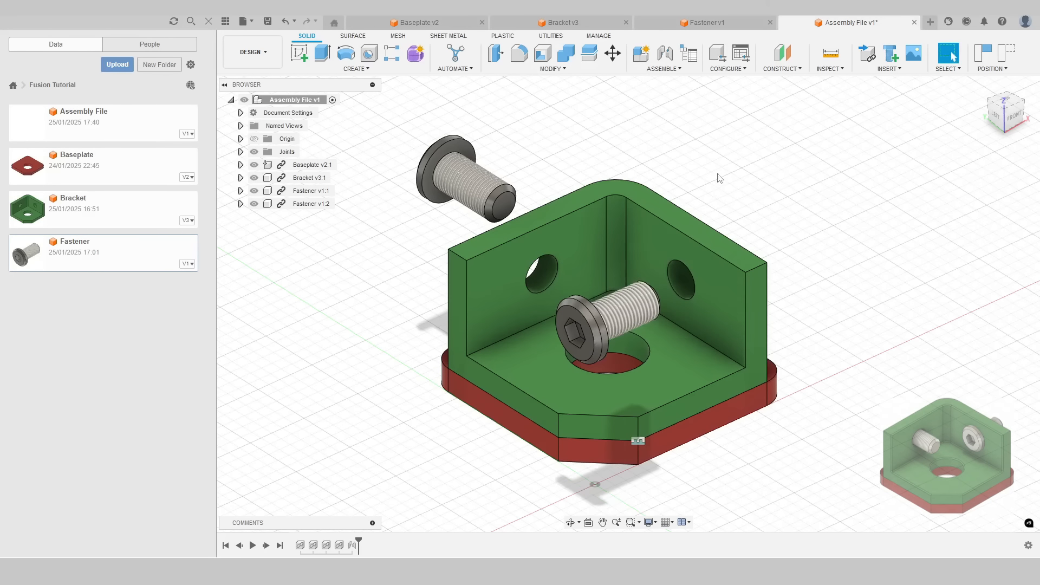
{"action": "left_click", "coordinate": [664, 68]}
{"action": "left_click", "coordinate": [656, 91]}
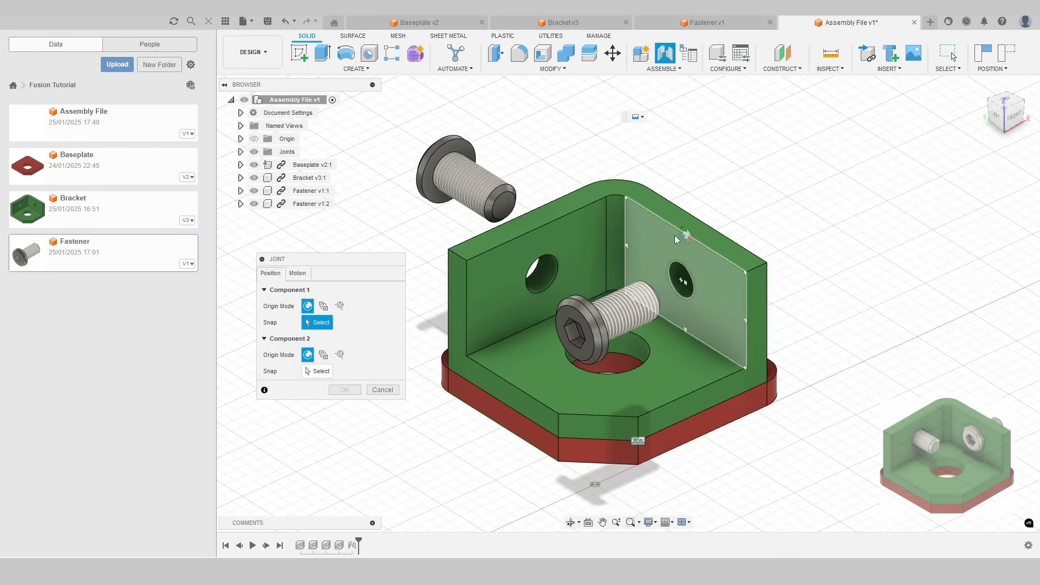
{"action": "scroll", "coordinate": [686, 275], "scroll_direction": "up", "scroll_amount": 4}
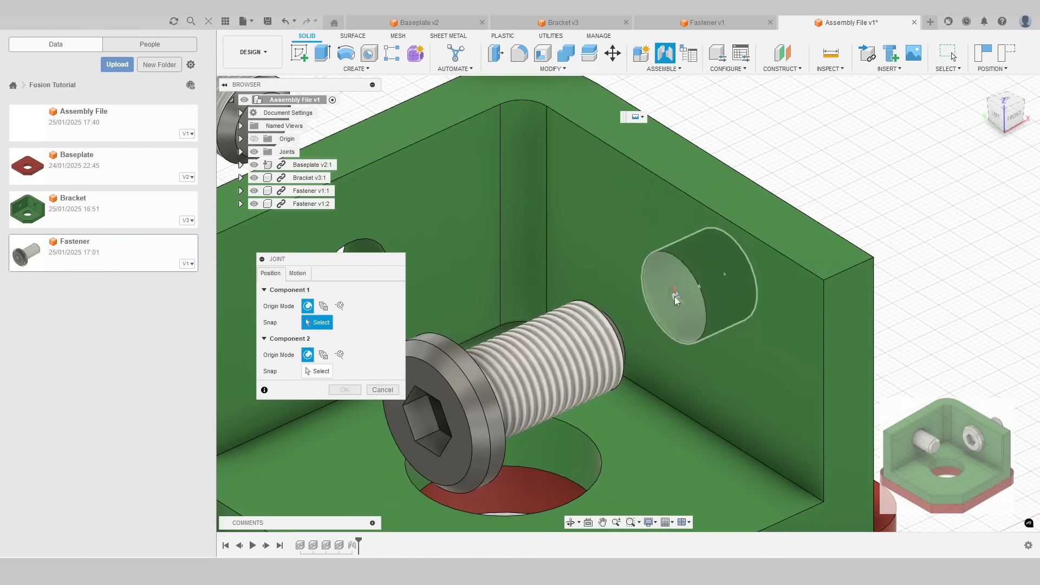
{"action": "left_click", "coordinate": [681, 262]}
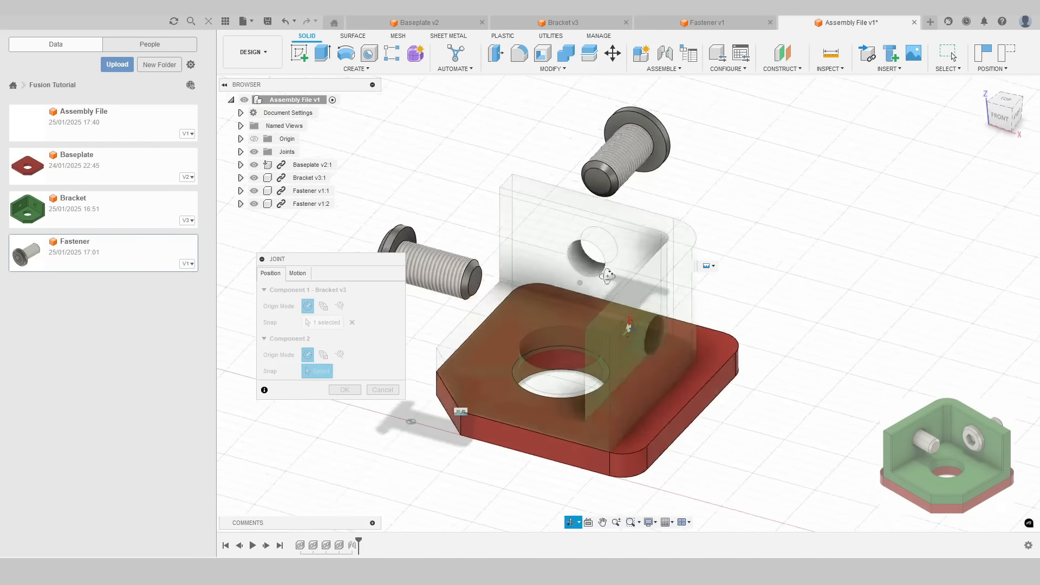
Step: Snap the joint to the underside of the interior fastener's head at a 90 deg angle, flipped, and create it
{"action": "scroll", "coordinate": [597, 243], "scroll_direction": "up", "scroll_amount": 5}
{"action": "scroll", "coordinate": [596, 243], "scroll_direction": "up", "scroll_amount": 2}
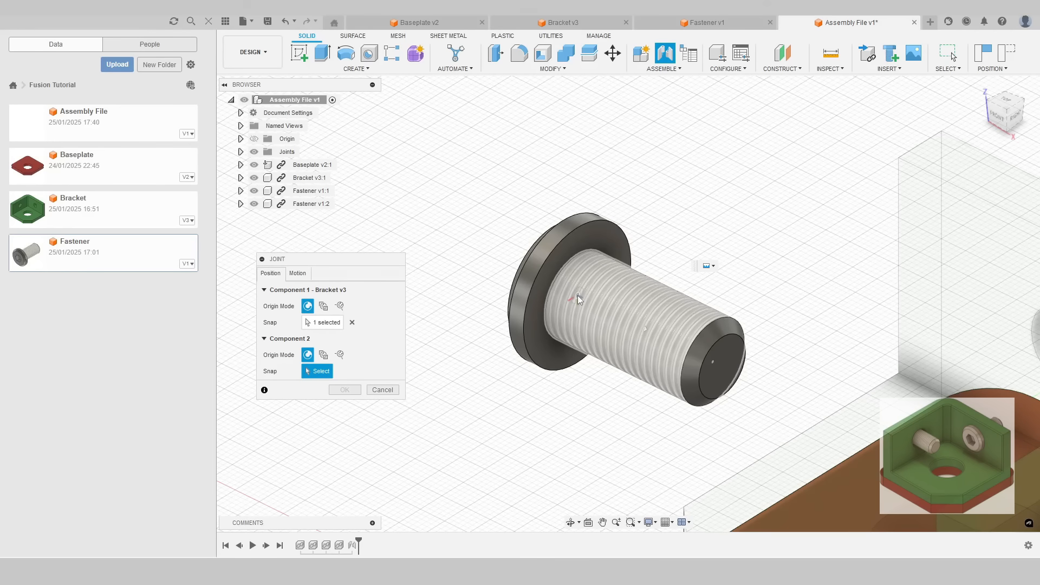
{"action": "left_click", "coordinate": [582, 228]}
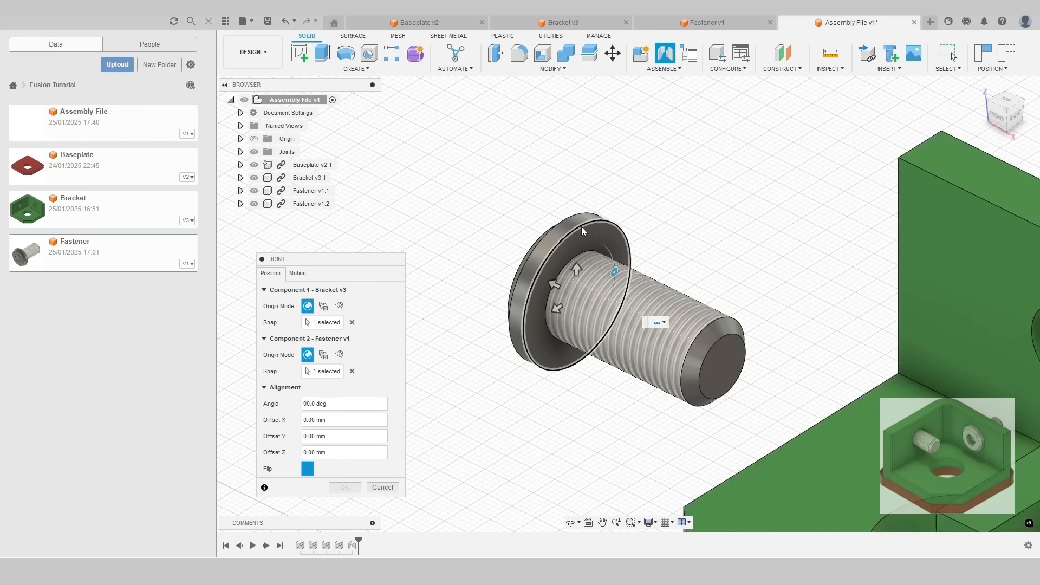
{"action": "scroll", "coordinate": [617, 281], "scroll_direction": "down", "scroll_amount": 3}
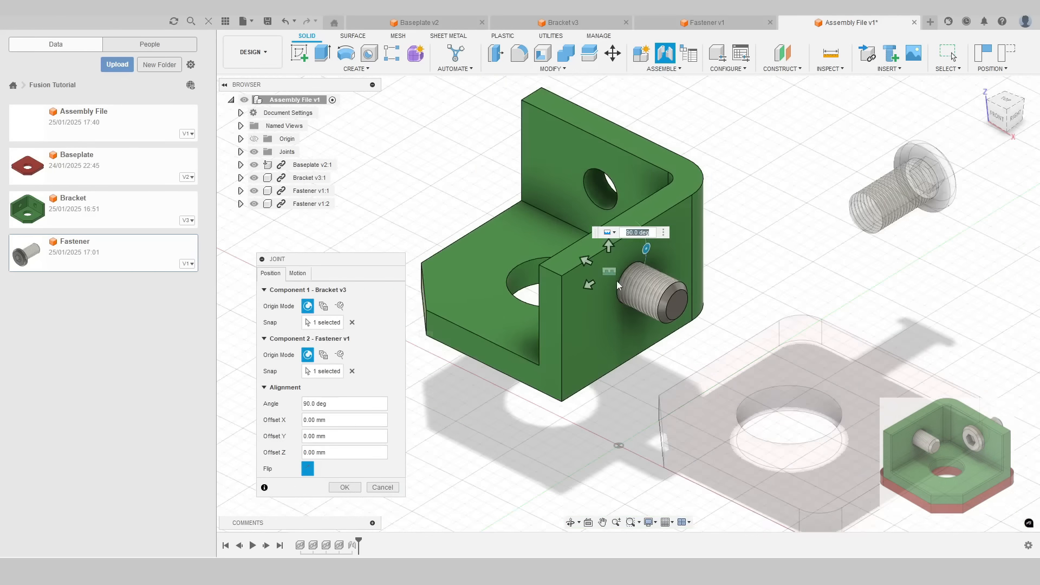
{"action": "middle_click_drag", "start_coordinate": [617, 281], "coordinate": [554, 259], "text": "shift"}
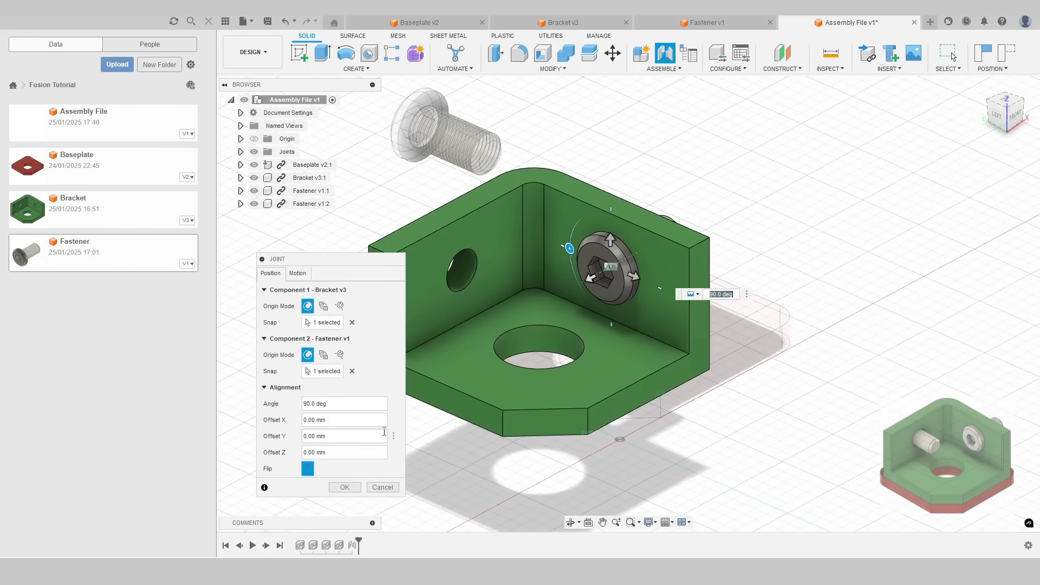
{"action": "left_click", "coordinate": [344, 487]}
Step: Start another joint with its first snap point on the outer edge of the remaining bracket wall hole
{"action": "scroll", "coordinate": [836, 216], "scroll_direction": "up", "scroll_amount": 2}
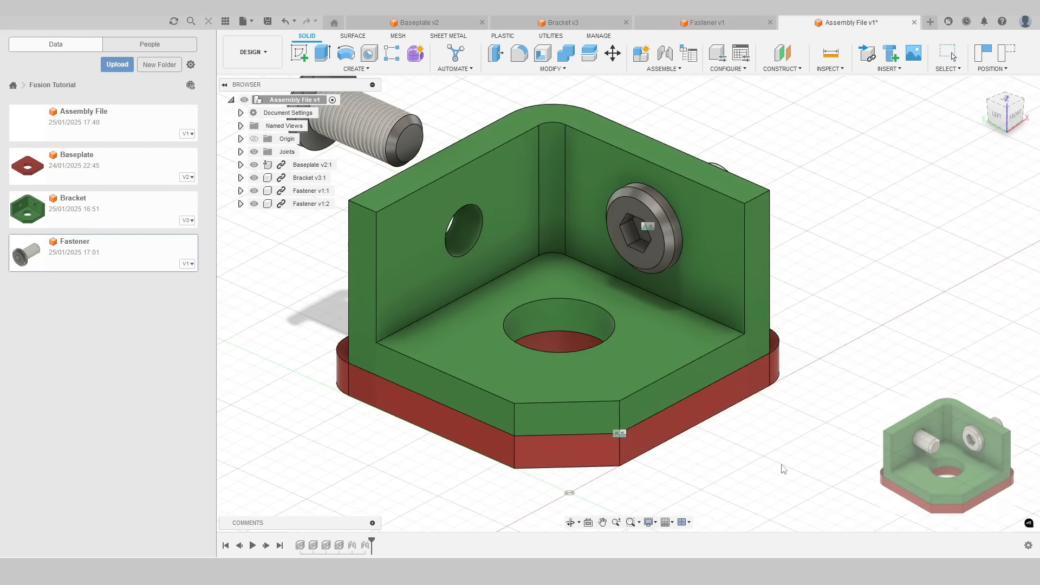
{"action": "scroll", "coordinate": [786, 424], "scroll_direction": "down", "scroll_amount": 2}
{"action": "mouse_move", "coordinate": [503, 209]}
{"action": "left_mouse_down"}
{"action": "mouse_move", "coordinate": [634, 317]}
{"action": "mouse_move", "coordinate": [575, 229]}
{"action": "mouse_move", "coordinate": [489, 176]}
{"action": "mouse_move", "coordinate": [503, 209]}
{"action": "left_mouse_up"}
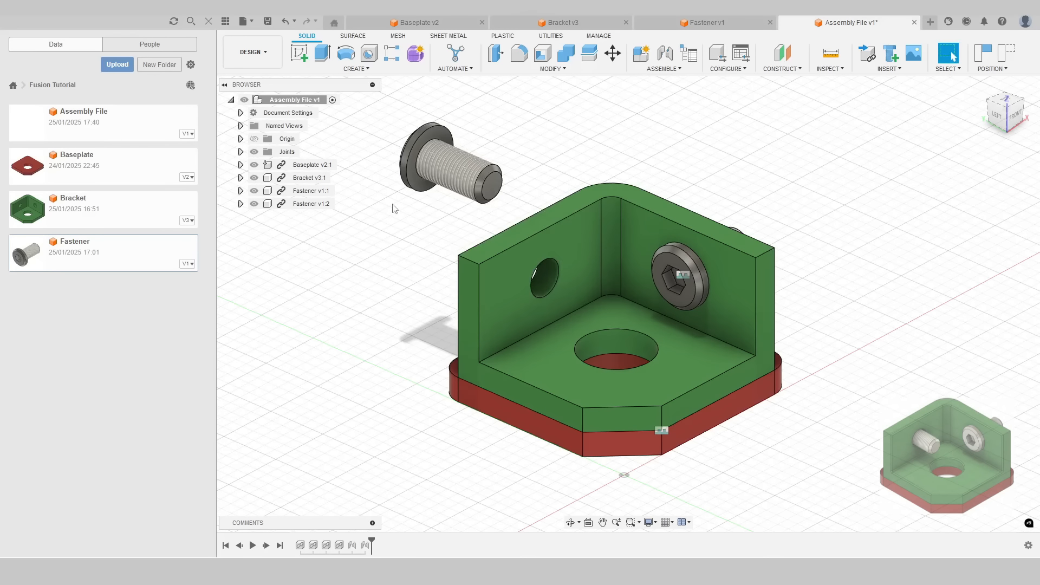
{"action": "left_click", "coordinate": [663, 69]}
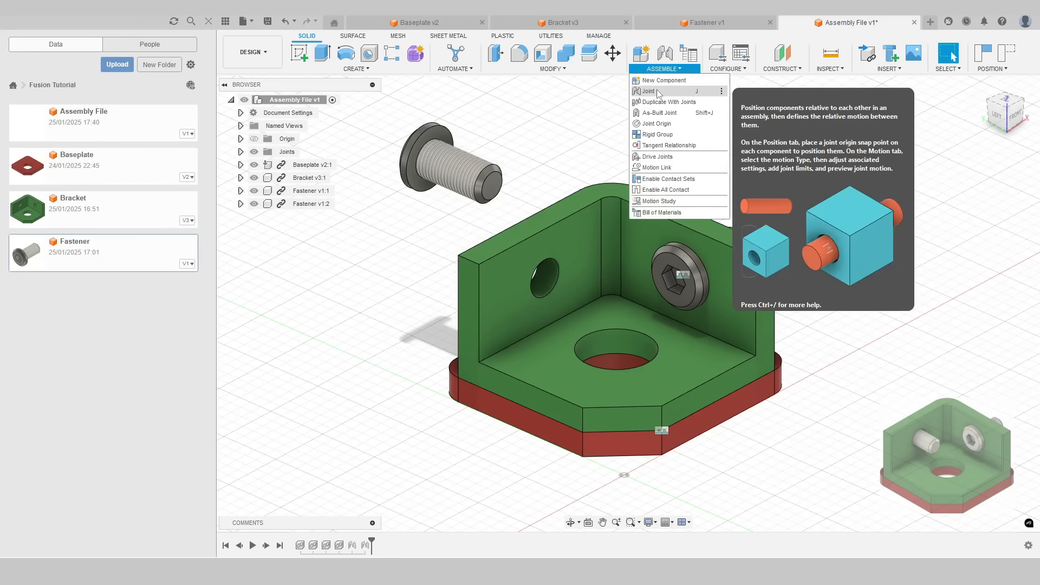
{"action": "left_click", "coordinate": [650, 88]}
{"action": "middle_click_drag", "start_coordinate": [506, 191], "coordinate": [599, 181], "text": "shift"}
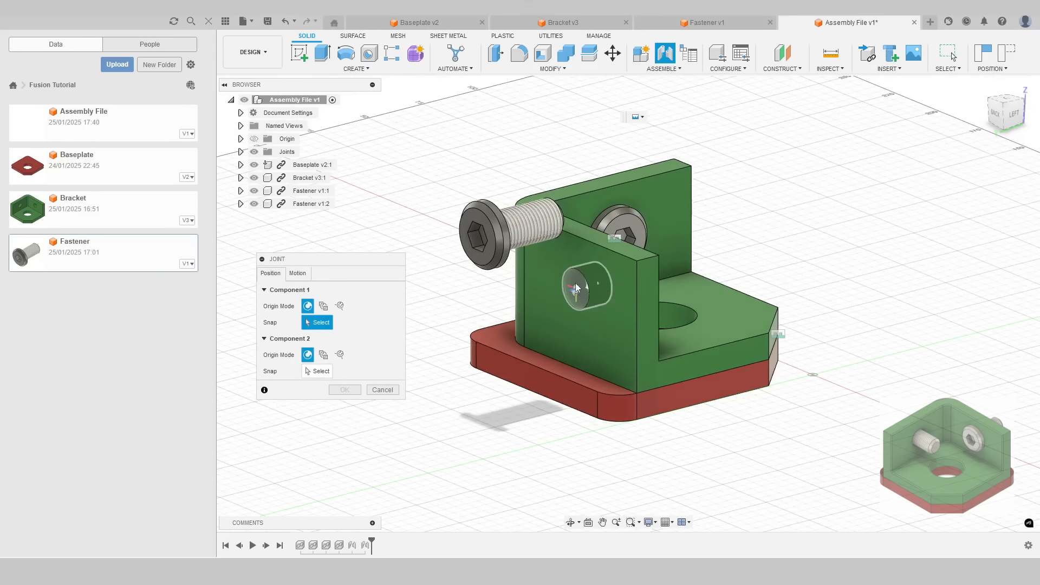
{"action": "left_click", "coordinate": [577, 270]}
Step: Snap the remaining fastener's head underside to that hole, with Rigid motion and a 180 deg angle, and create the joint
{"action": "middle_click_drag", "start_coordinate": [577, 270], "coordinate": [593, 250], "text": "shift"}
{"action": "scroll", "coordinate": [457, 255], "scroll_direction": "up", "scroll_amount": 3}
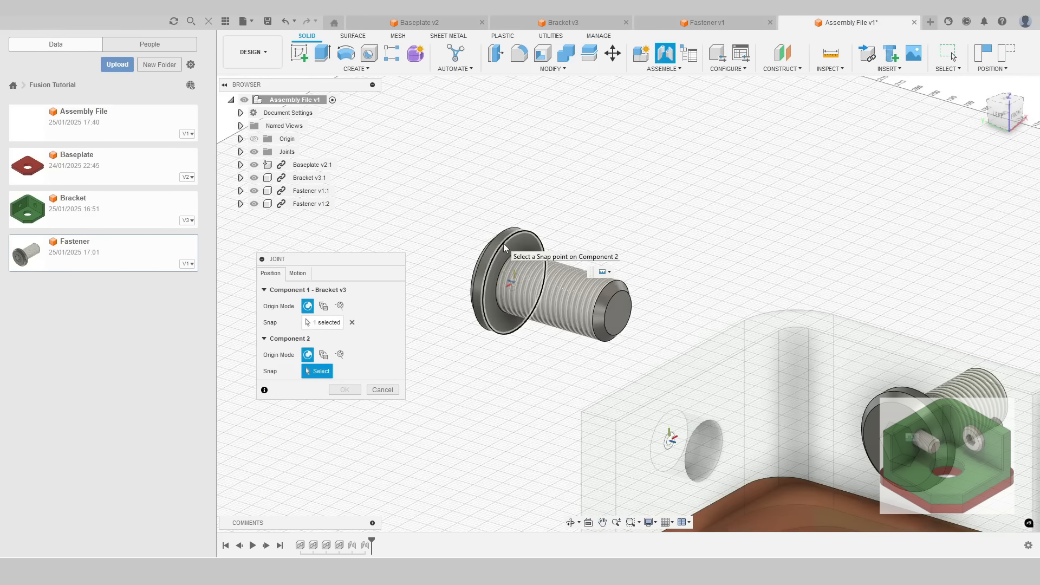
{"action": "left_click", "coordinate": [506, 242]}
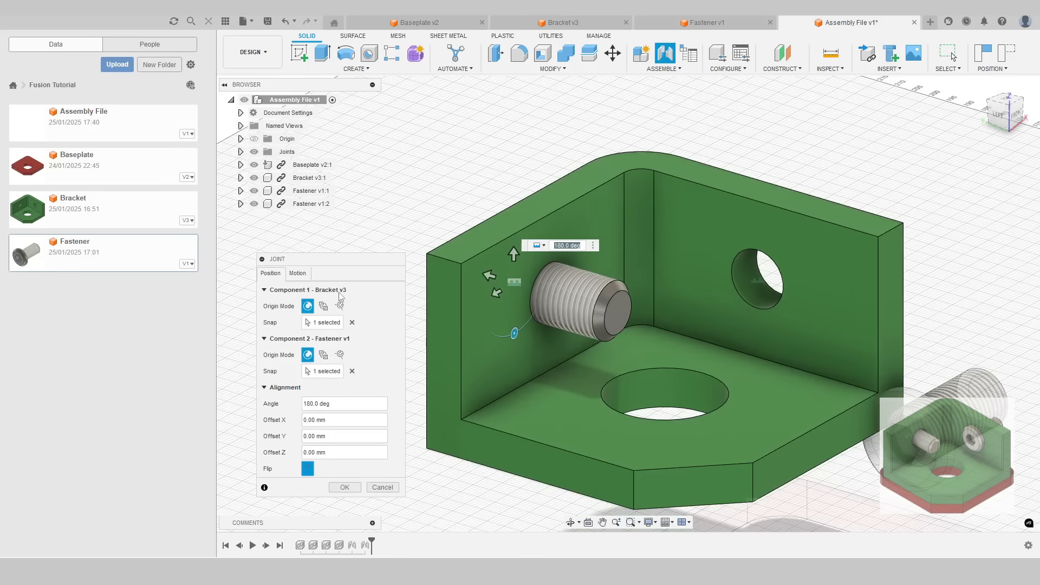
{"action": "left_click", "coordinate": [298, 274]}
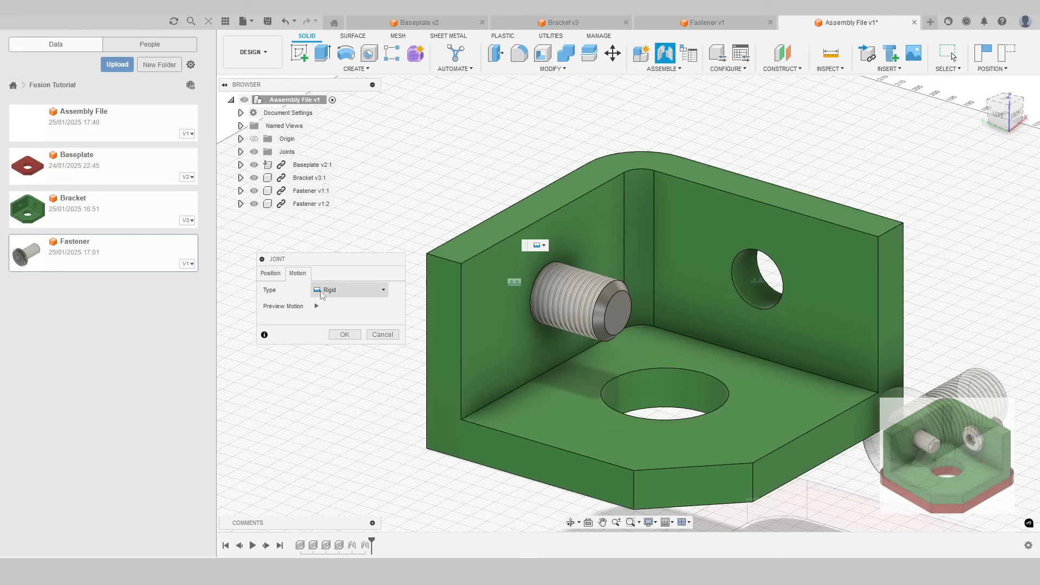
{"action": "left_click", "coordinate": [270, 273]}
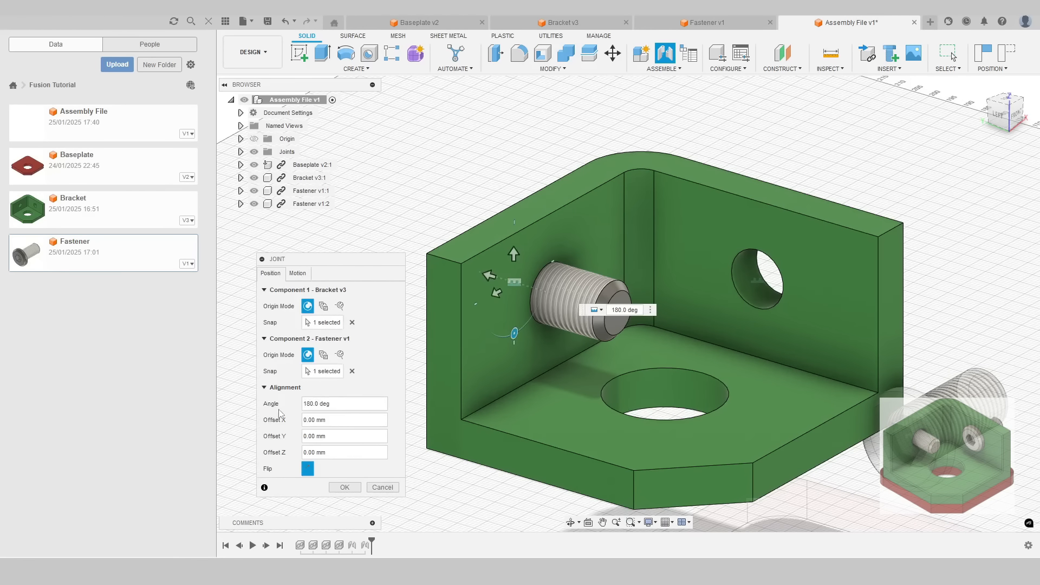
{"action": "left_click", "coordinate": [344, 487]}
{"action": "scroll", "coordinate": [462, 204], "scroll_direction": "down", "scroll_amount": 3}
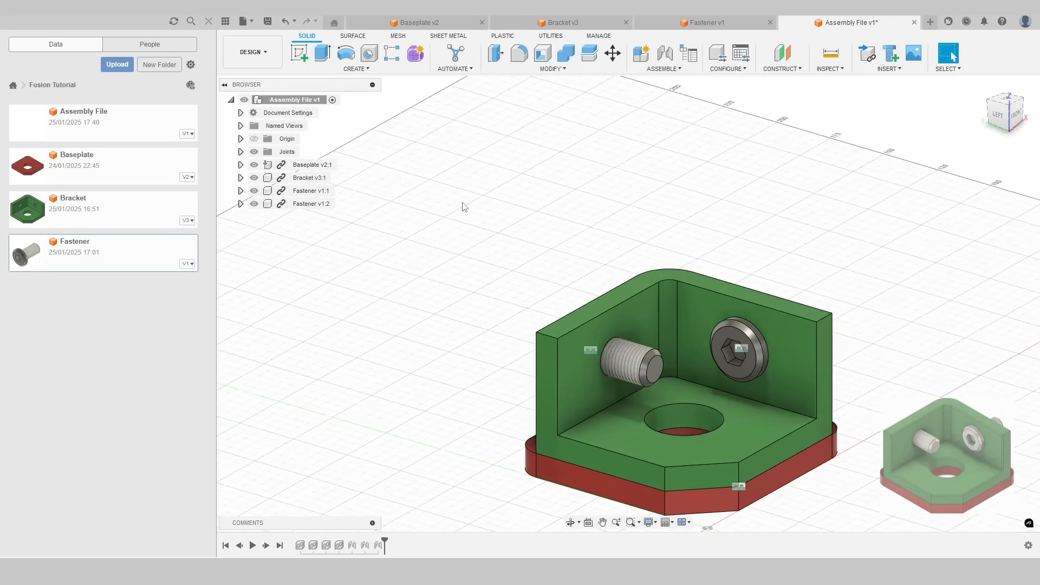
Step: Select the cylindrical face of the large hole in the bracket's base to check its radius
{"action": "middle_click_drag", "start_coordinate": [643, 344], "coordinate": [553, 238]}
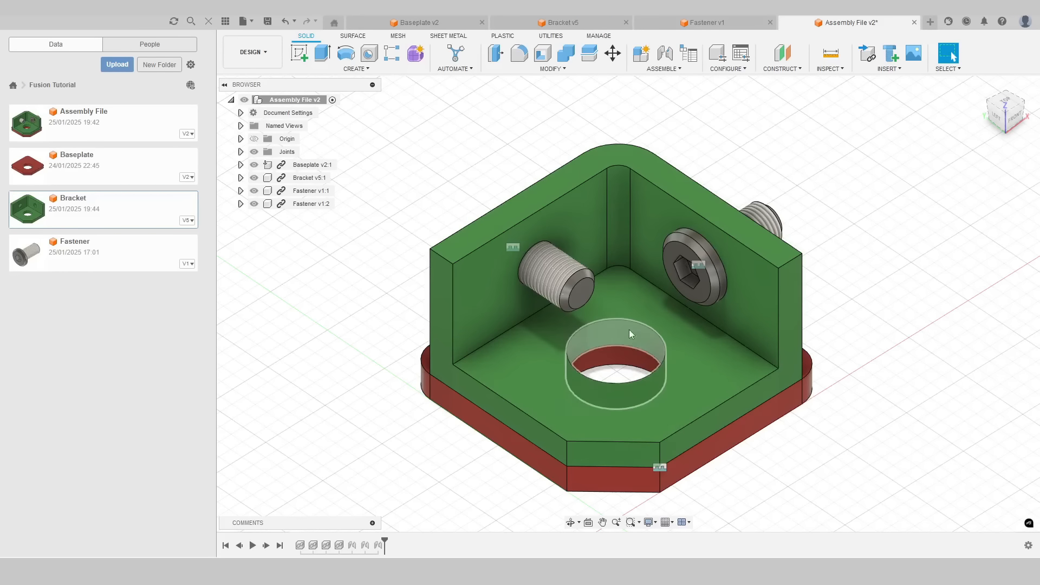
{"action": "left_click", "coordinate": [608, 335]}
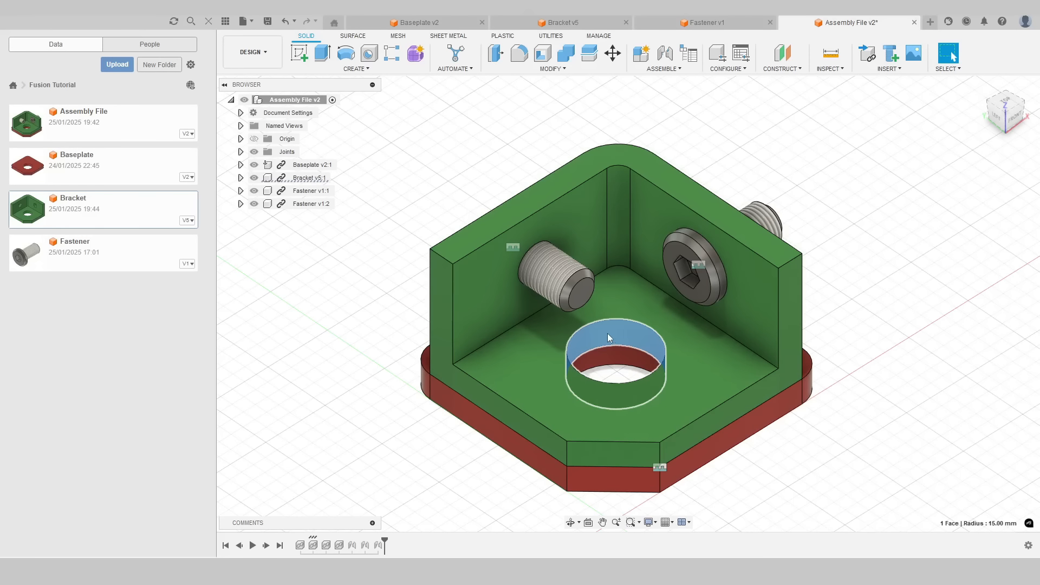
Step: Clear the hole face selection and open the Bracket design from the project files
{"action": "left_click", "coordinate": [720, 154]}
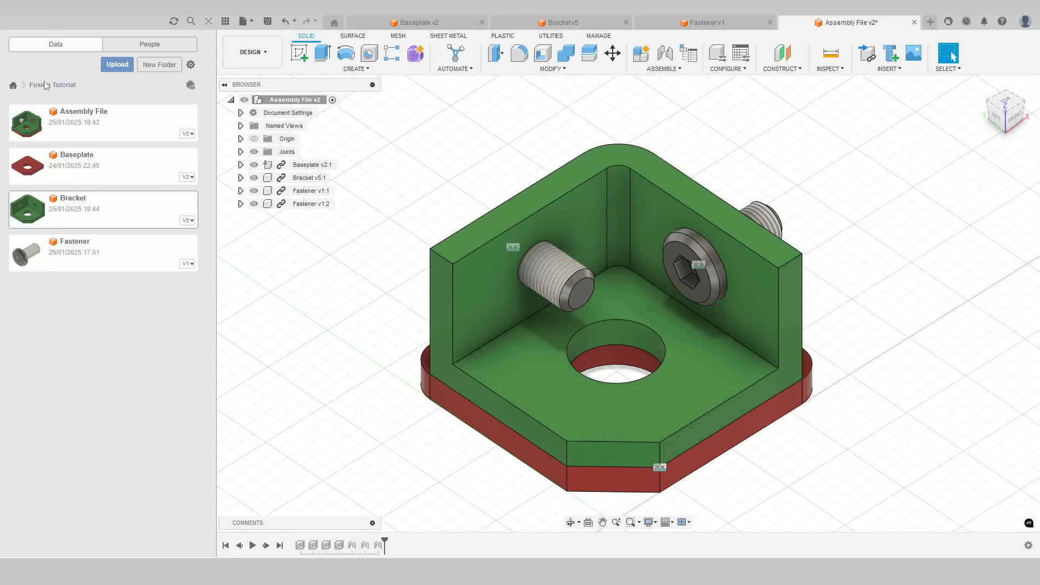
{"action": "right_click", "coordinate": [77, 197]}
{"action": "left_click", "coordinate": [91, 203]}
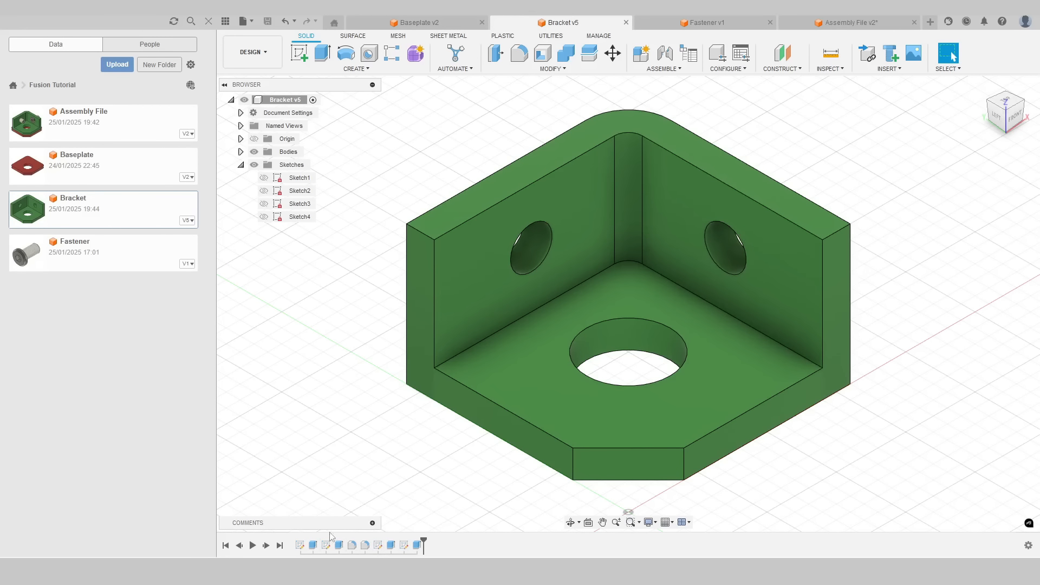
Step: Roll the bracket's history back to its first extrusion, return it to the end, and inspect the last extrusion and the first sketch
{"action": "left_click_drag", "start_coordinate": [424, 540], "coordinate": [319, 540]}
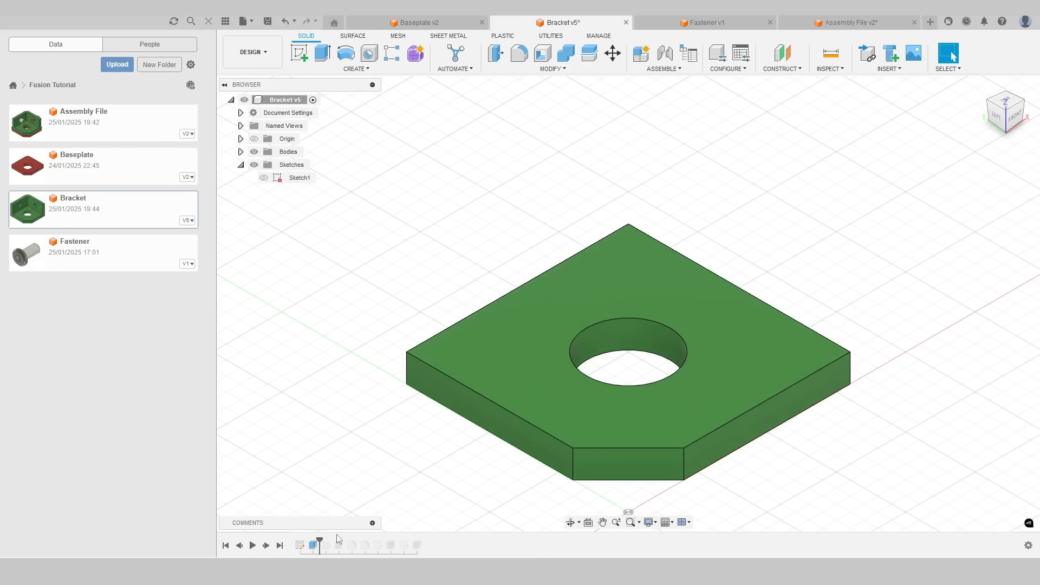
{"action": "left_click_drag", "start_coordinate": [320, 541], "coordinate": [424, 540]}
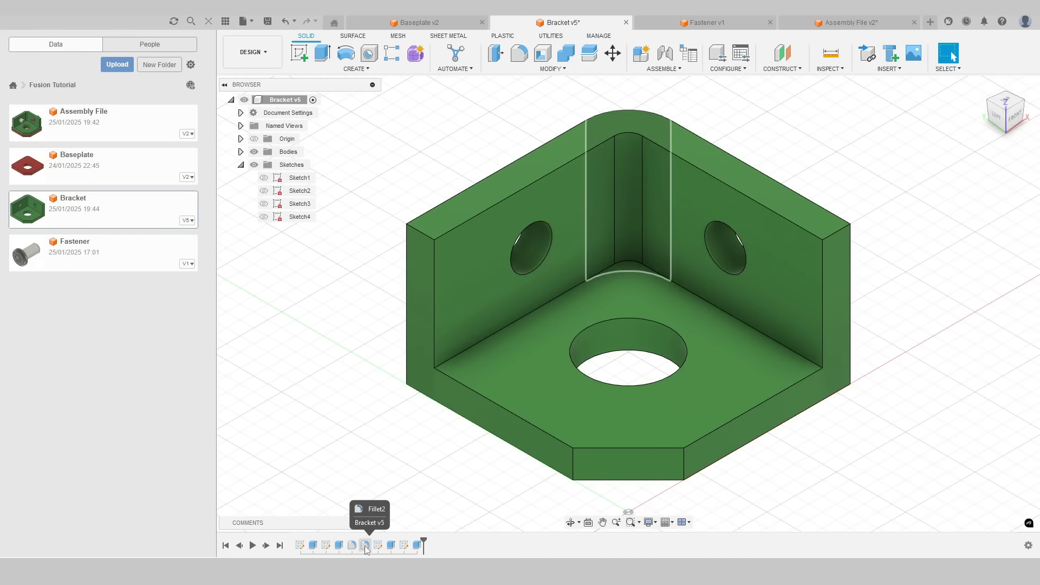
{"action": "left_click", "coordinate": [421, 545]}
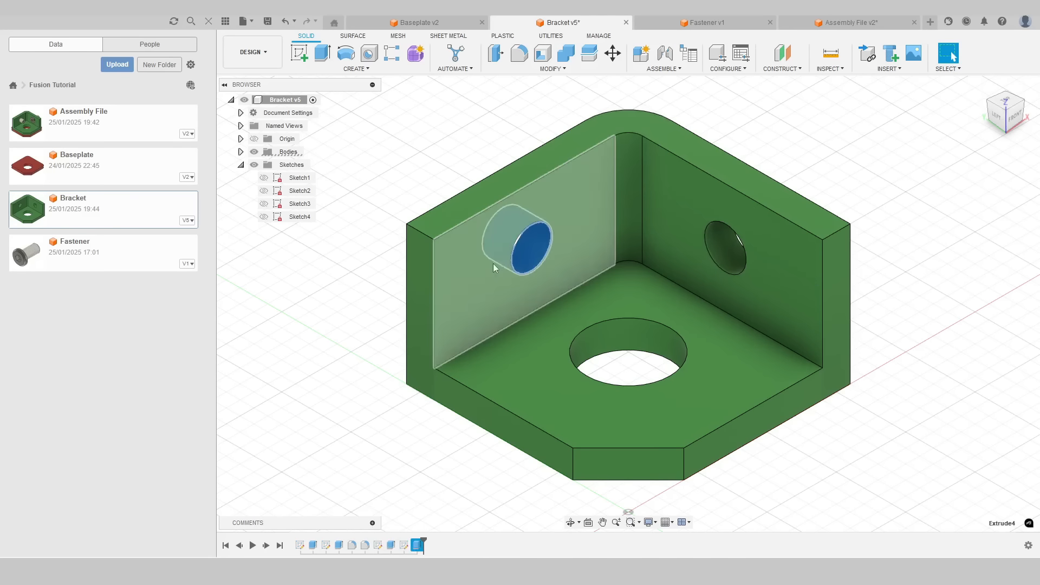
{"action": "left_click", "coordinate": [362, 315]}
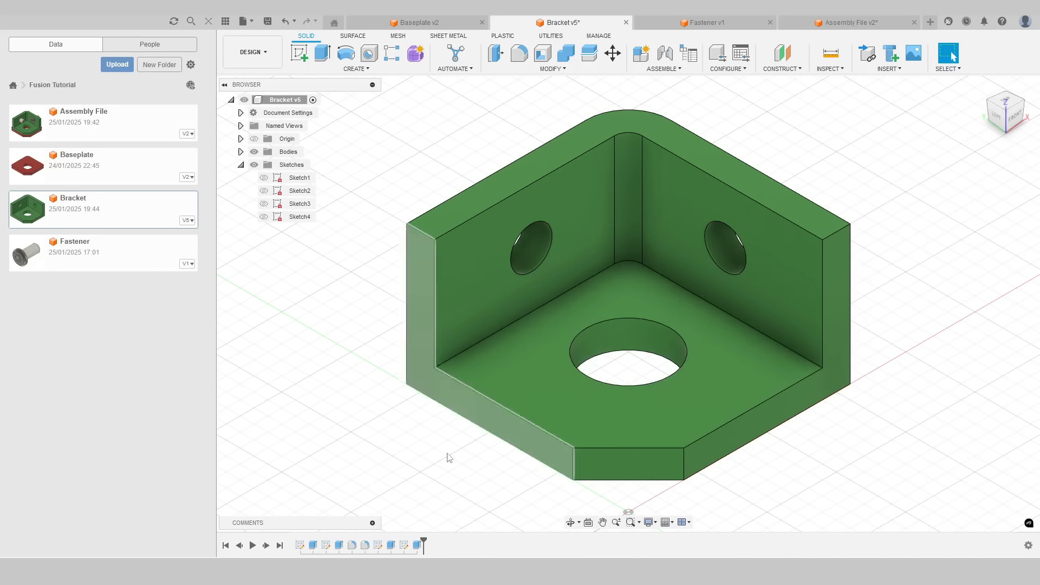
{"action": "left_click", "coordinate": [300, 545]}
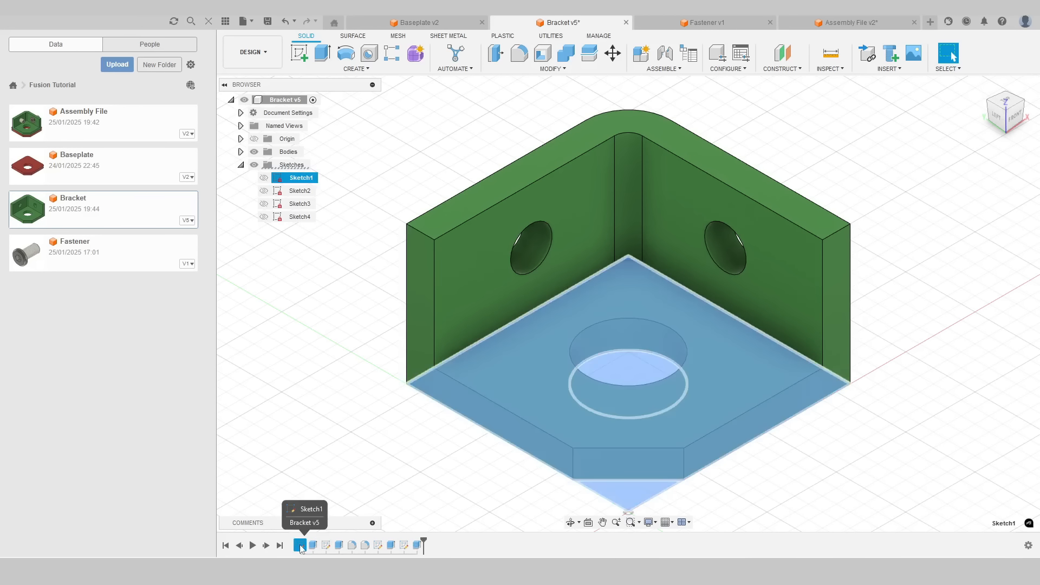
{"action": "left_click", "coordinate": [319, 471]}
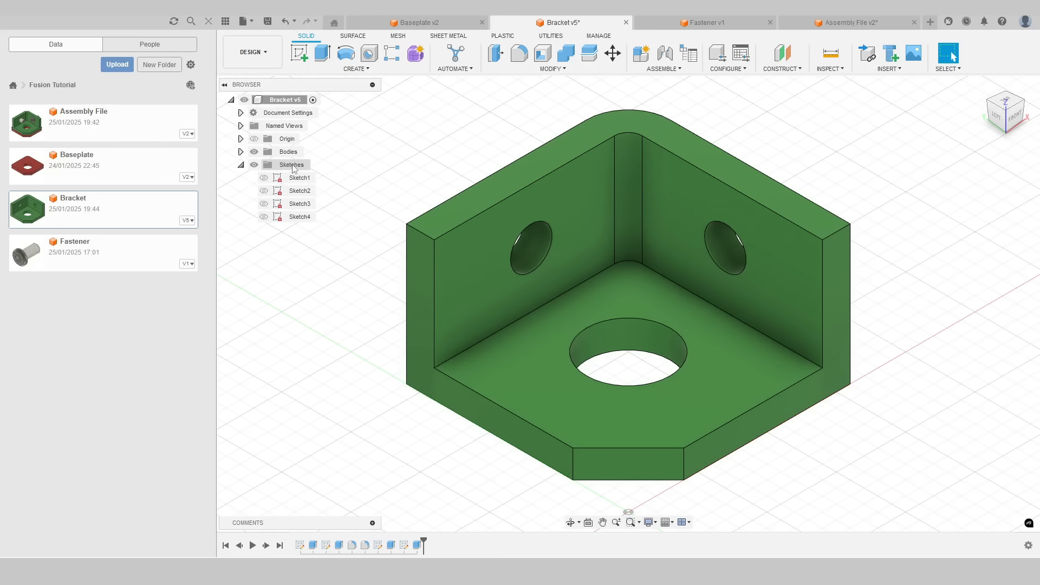
Step: Show Sketch1 of the bracket and hide it again
{"action": "left_click", "coordinate": [240, 165]}
{"action": "left_click", "coordinate": [240, 164]}
{"action": "left_click", "coordinate": [264, 177]}
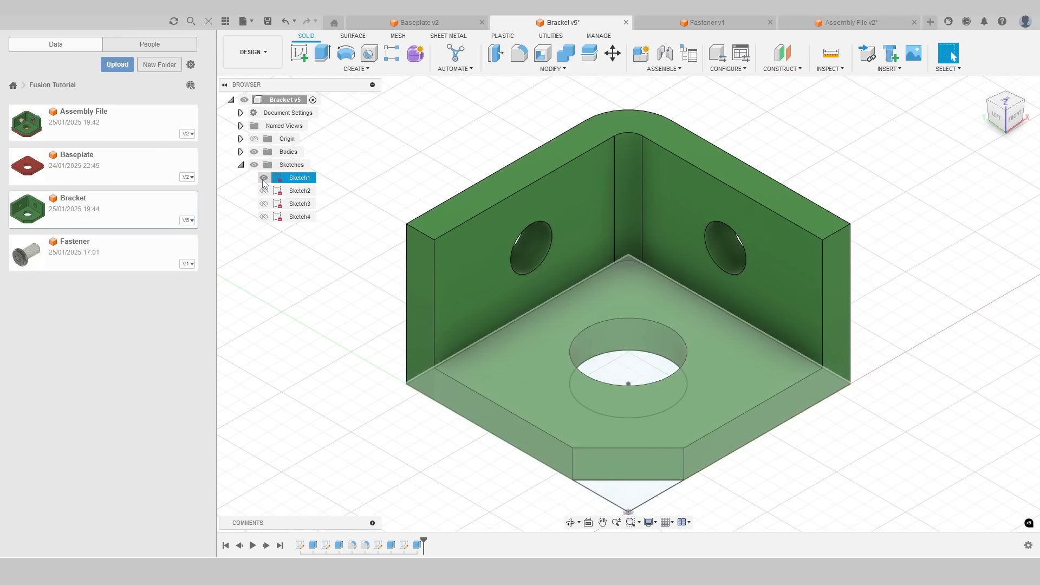
{"action": "left_click", "coordinate": [264, 178]}
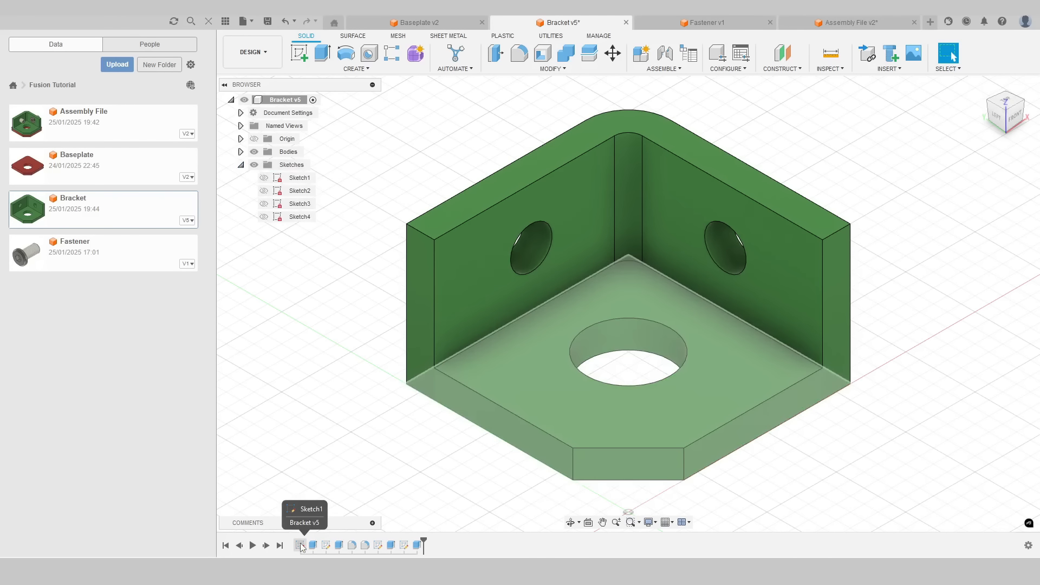
Step: Edit Sketch1 of the bracket, set the centre hole's diameter to 35 mm, and finish the sketch
{"action": "right_click", "coordinate": [299, 546]}
{"action": "left_click", "coordinate": [329, 425]}
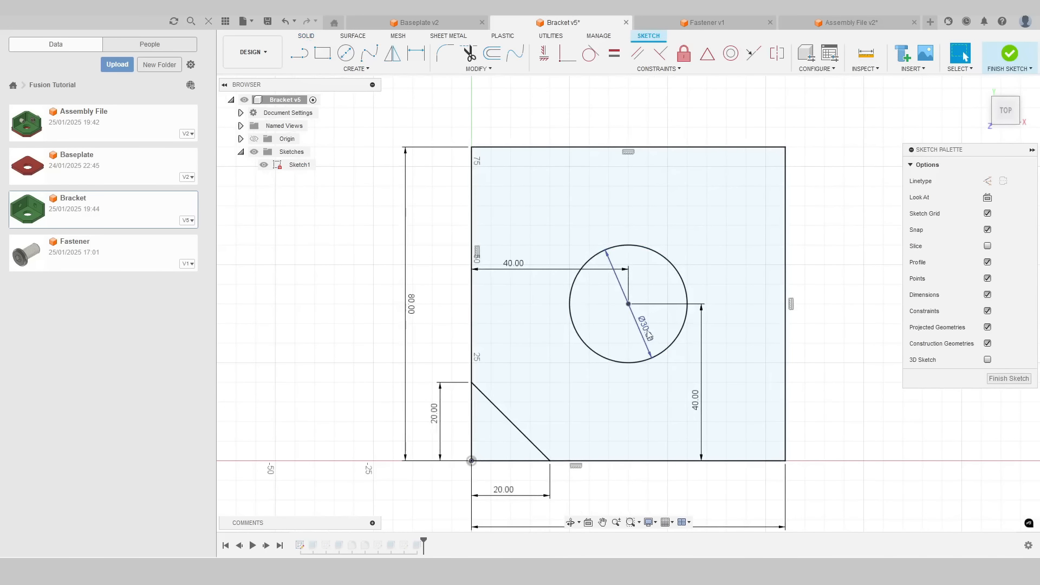
{"action": "double_click", "coordinate": [647, 331]}
{"action": "type", "text": "35"}
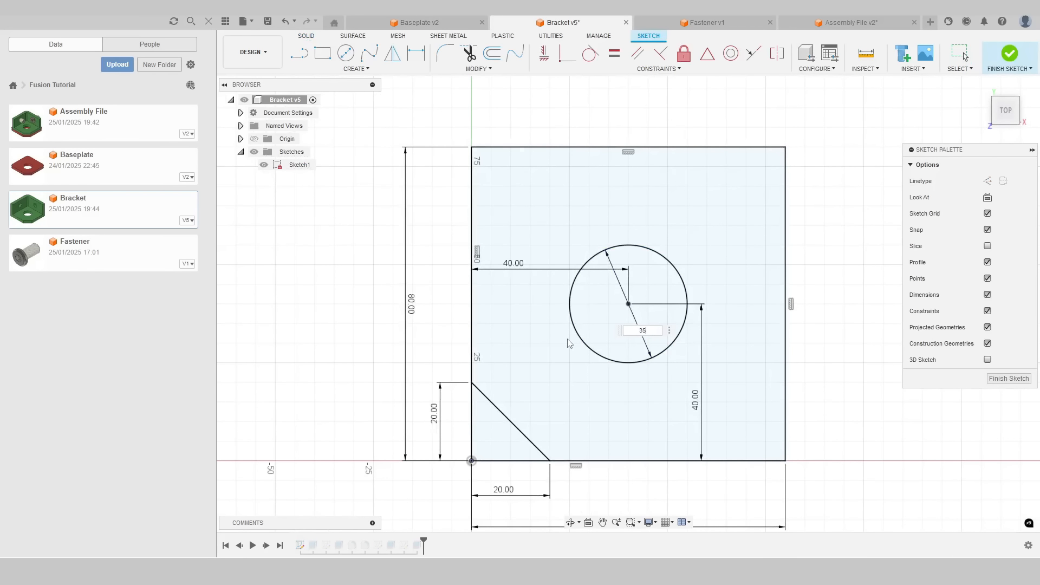
{"action": "key", "text": "Return"}
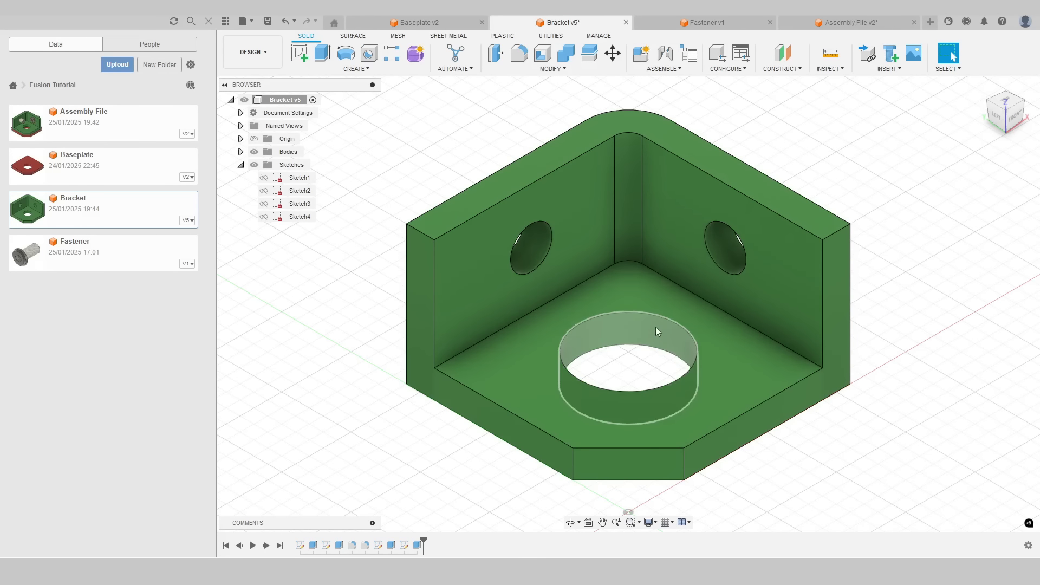
Step: Measure the cylindrical face of the large hole in the bracket's base
{"action": "left_click", "coordinate": [831, 60]}
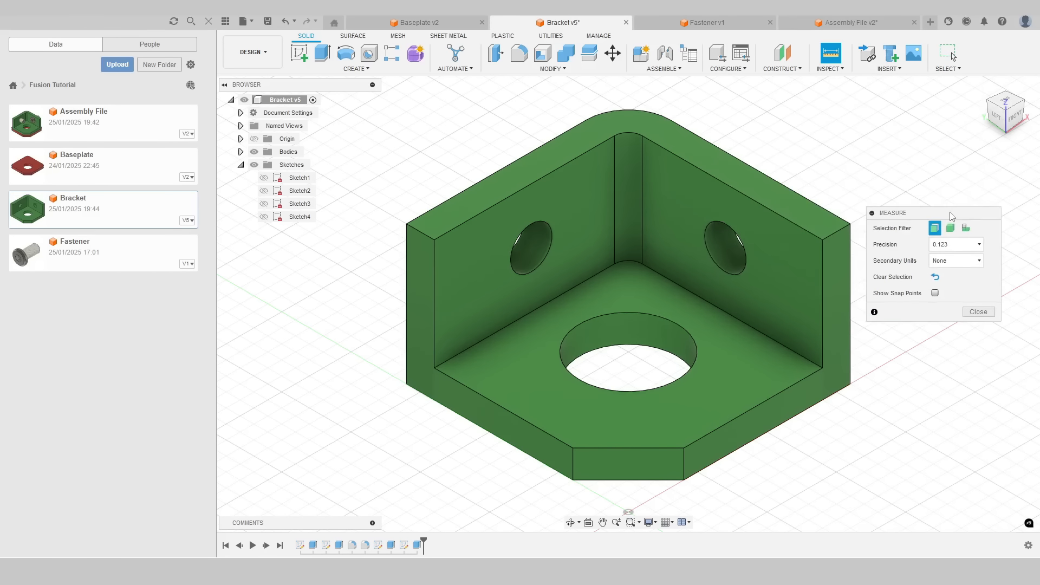
{"action": "left_click", "coordinate": [628, 332]}
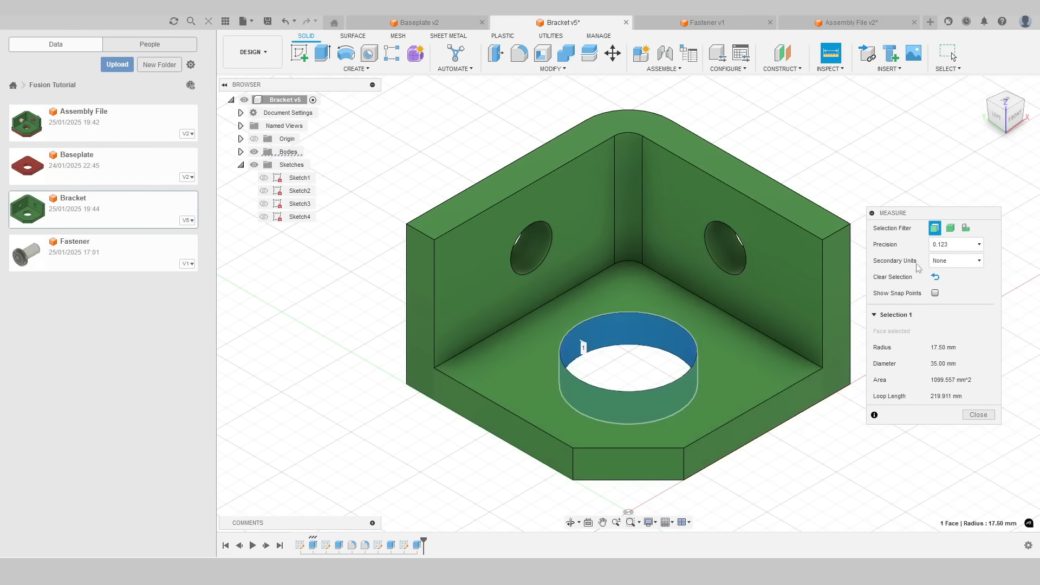
{"action": "left_click_drag", "start_coordinate": [914, 216], "coordinate": [758, 132]}
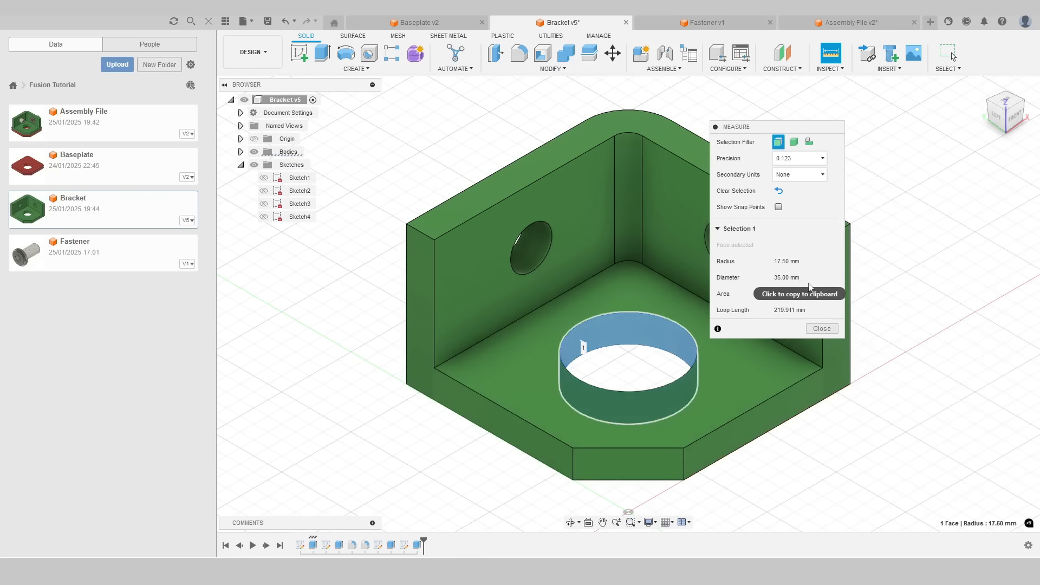
{"action": "left_click", "coordinate": [818, 329]}
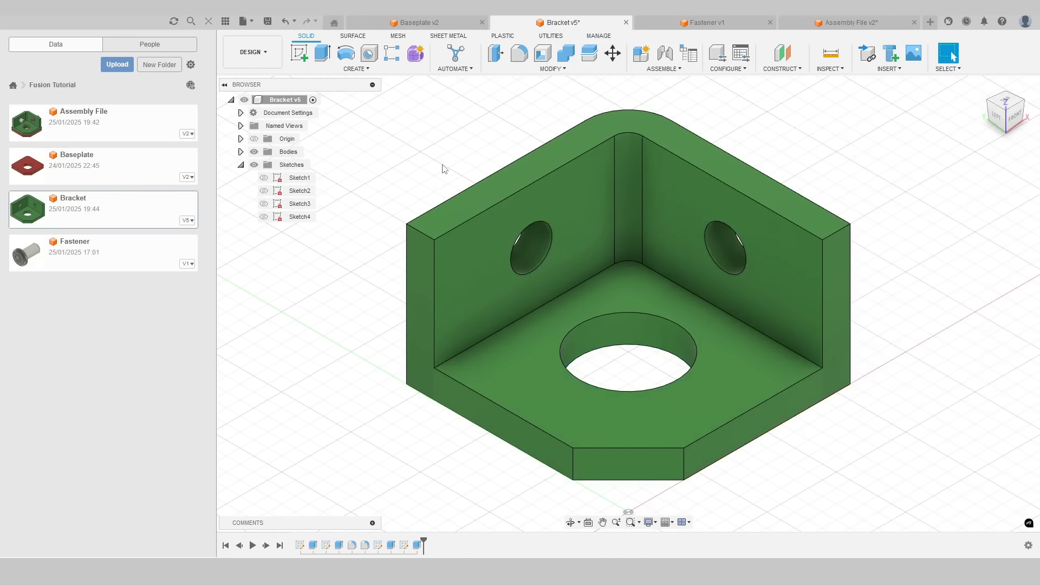
Step: Save the bracket with the version description User Saved and go back to the Assembly File design
{"action": "left_click", "coordinate": [267, 22]}
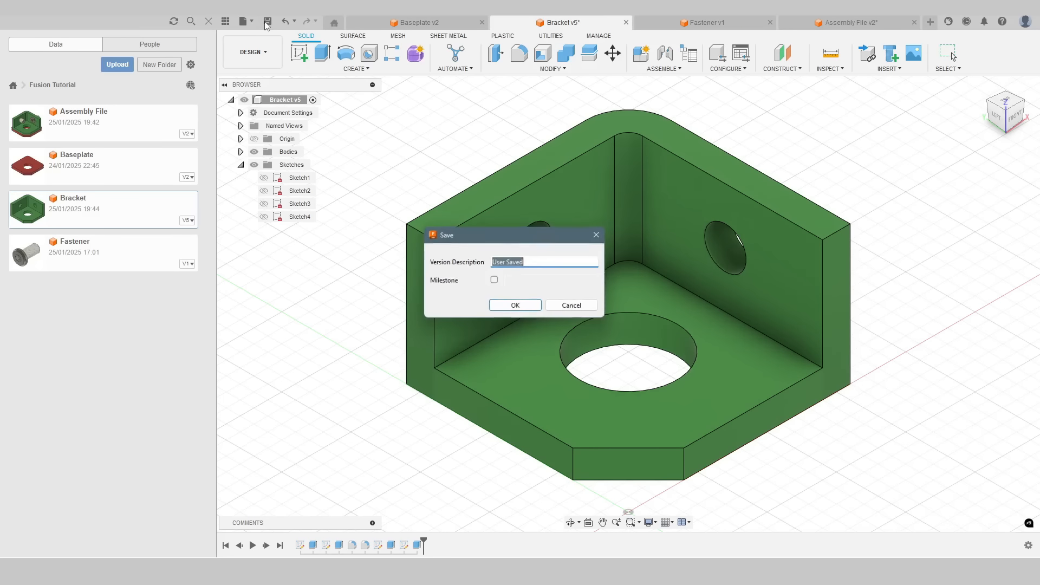
{"action": "left_click", "coordinate": [501, 307]}
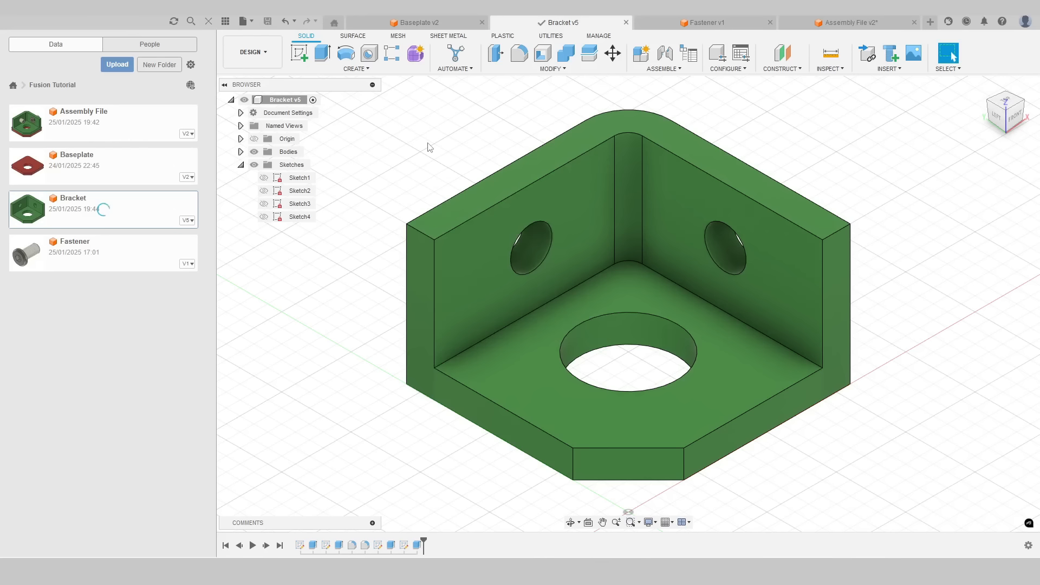
{"action": "right_click", "coordinate": [128, 122]}
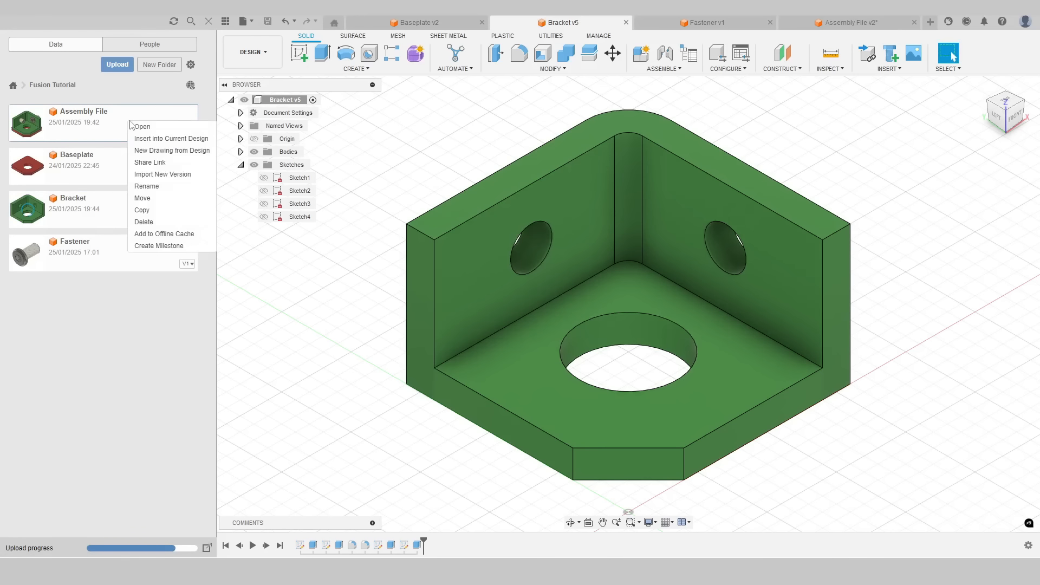
{"action": "left_click", "coordinate": [145, 127]}
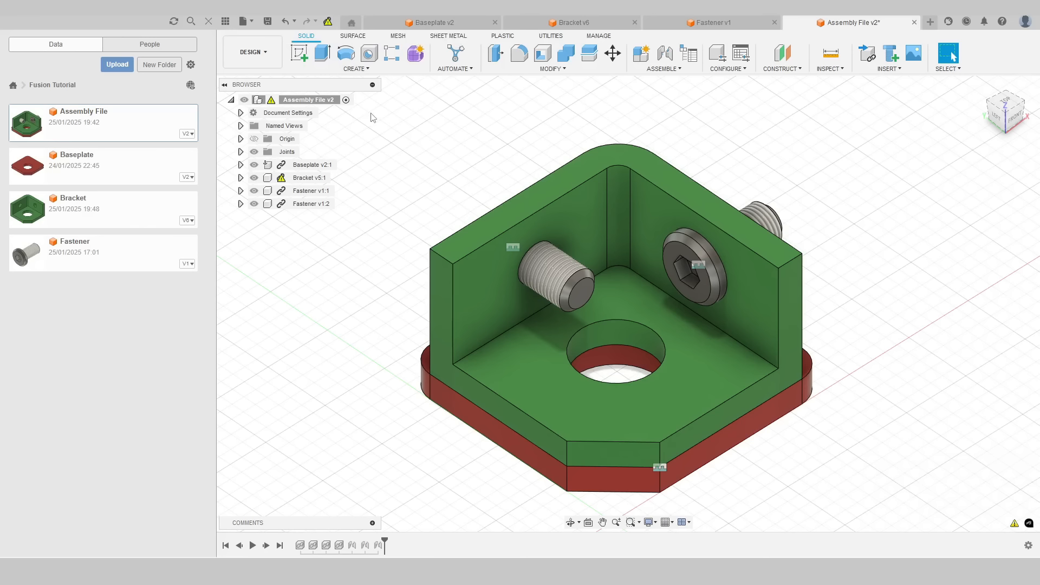
Step: Update the assembly's bracket to its latest saved version and measure the large hole in its base
{"action": "left_click", "coordinate": [327, 22]}
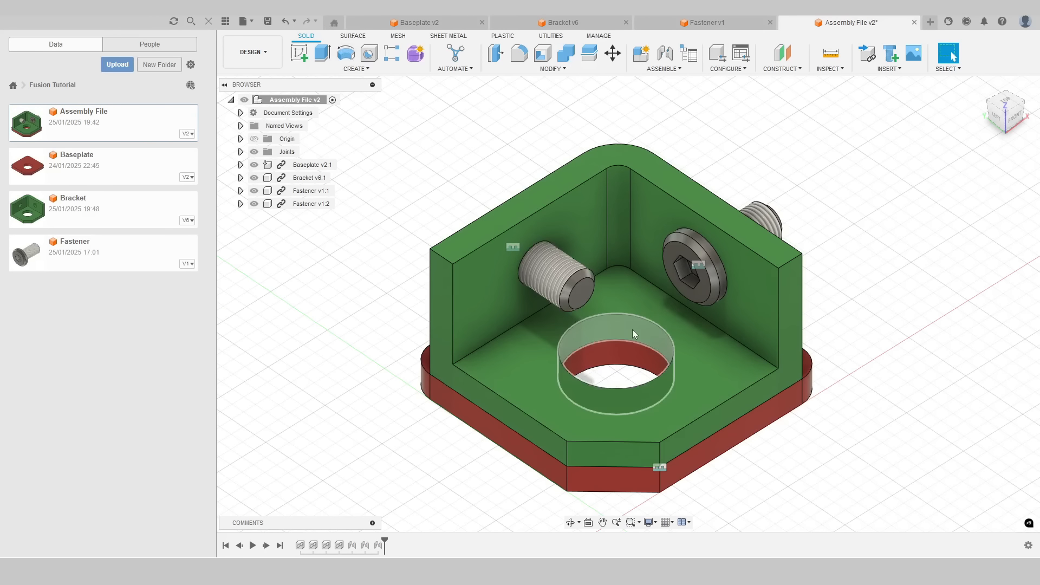
{"action": "key", "text": "i"}
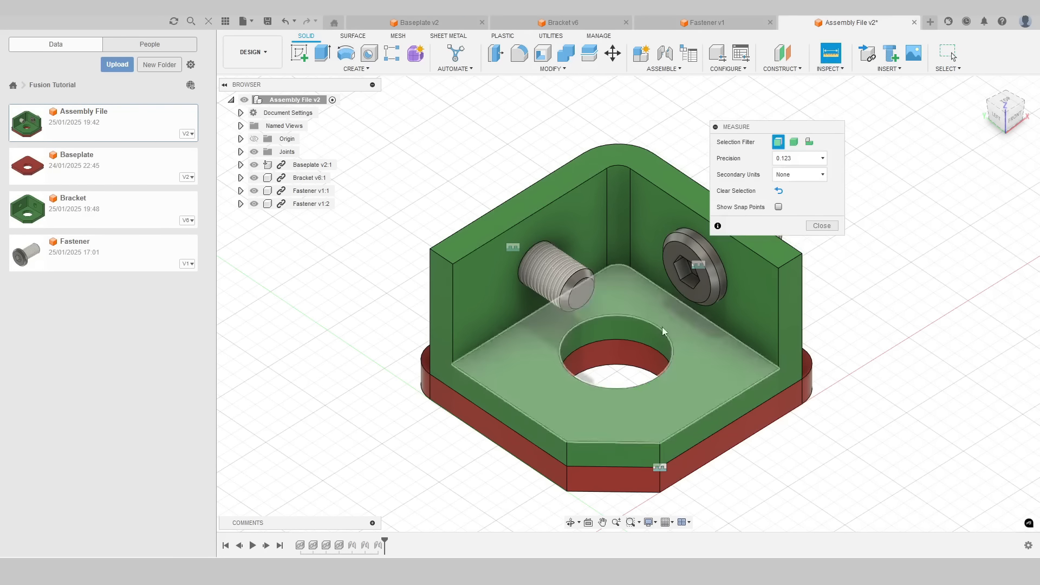
{"action": "left_click", "coordinate": [625, 331]}
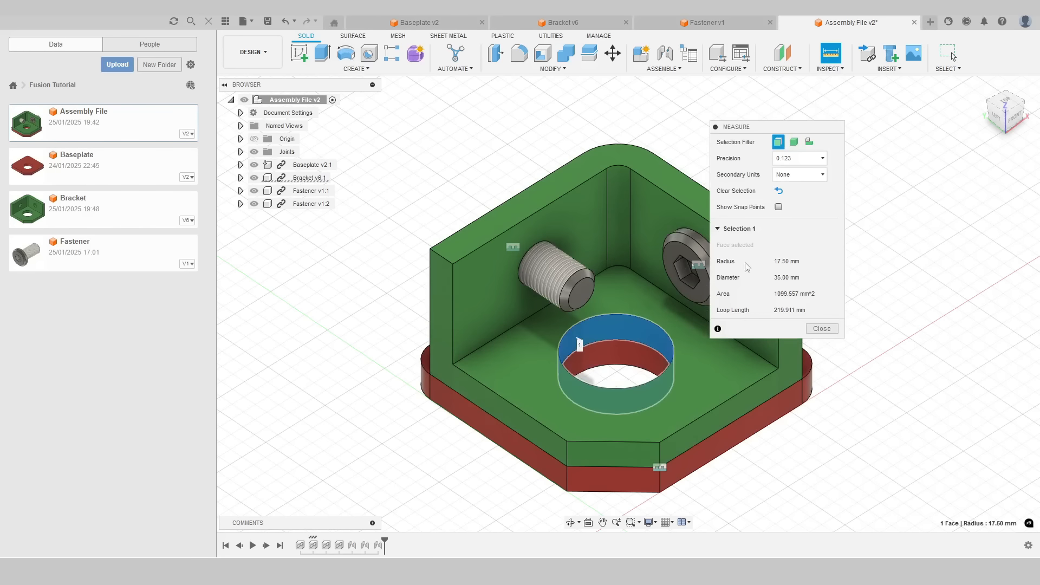
{"action": "left_click", "coordinate": [822, 329]}
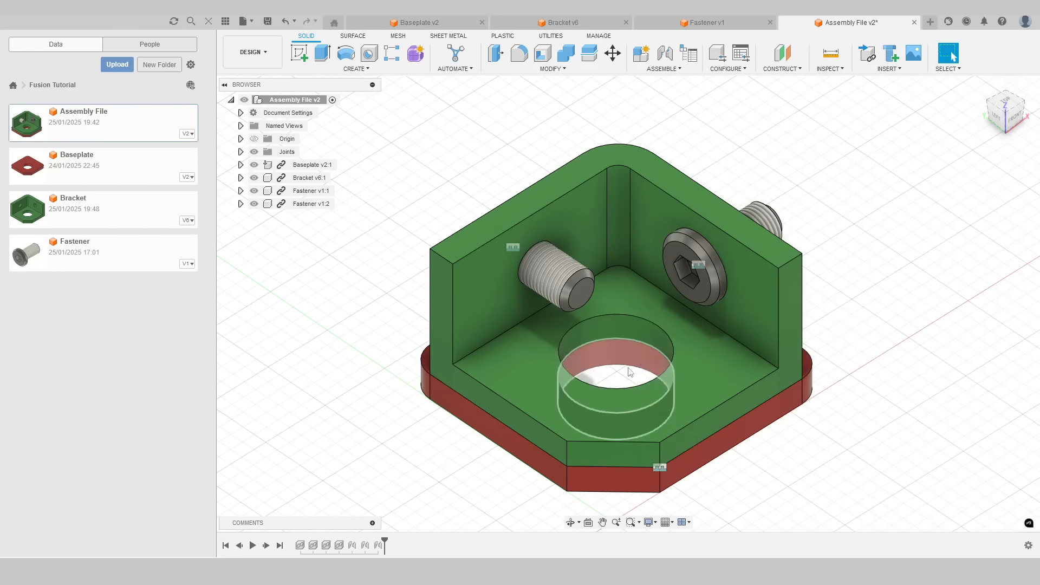
Step: Hide the Rigid 1, Rigid 2 and Rigid 3 joints in the assembly, and show all three again
{"action": "middle_click_drag", "start_coordinate": [623, 389], "coordinate": [637, 331], "text": "shift"}
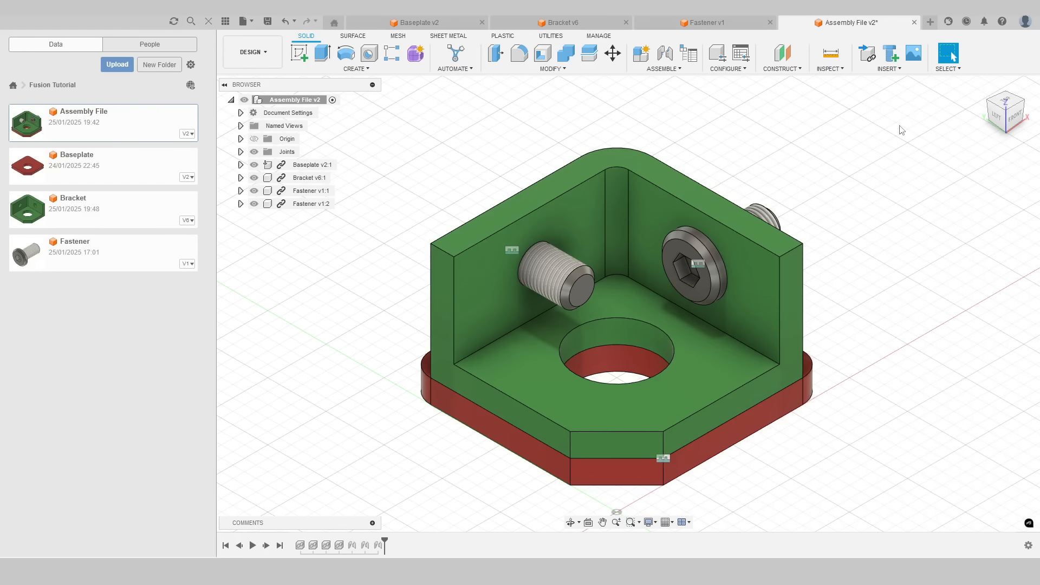
{"action": "left_click", "coordinate": [512, 251]}
{"action": "left_click", "coordinate": [420, 185]}
{"action": "left_click", "coordinate": [241, 152]}
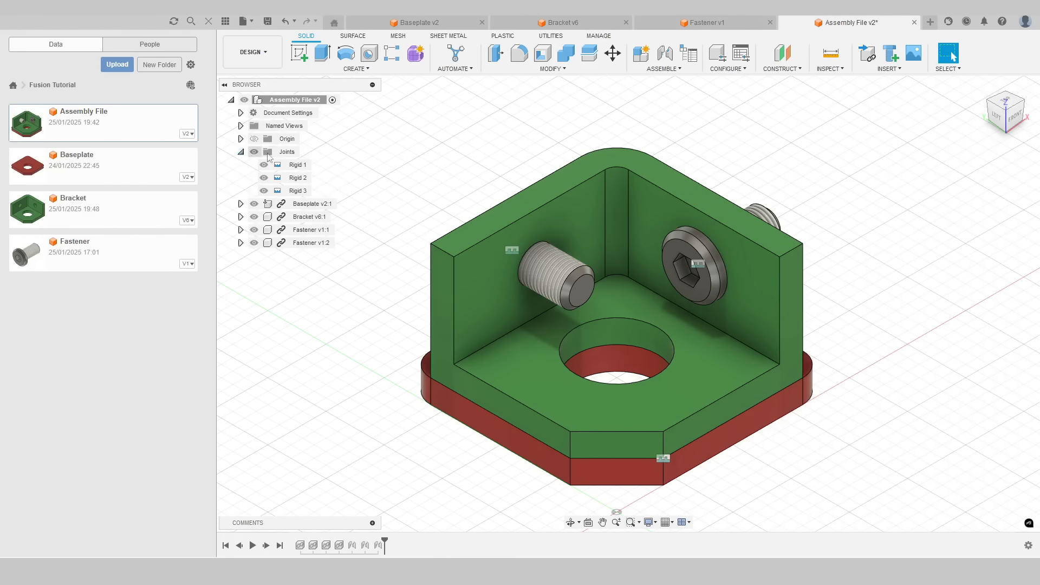
{"action": "left_click", "coordinate": [264, 165]}
{"action": "left_click", "coordinate": [264, 177]}
{"action": "left_click", "coordinate": [264, 191]}
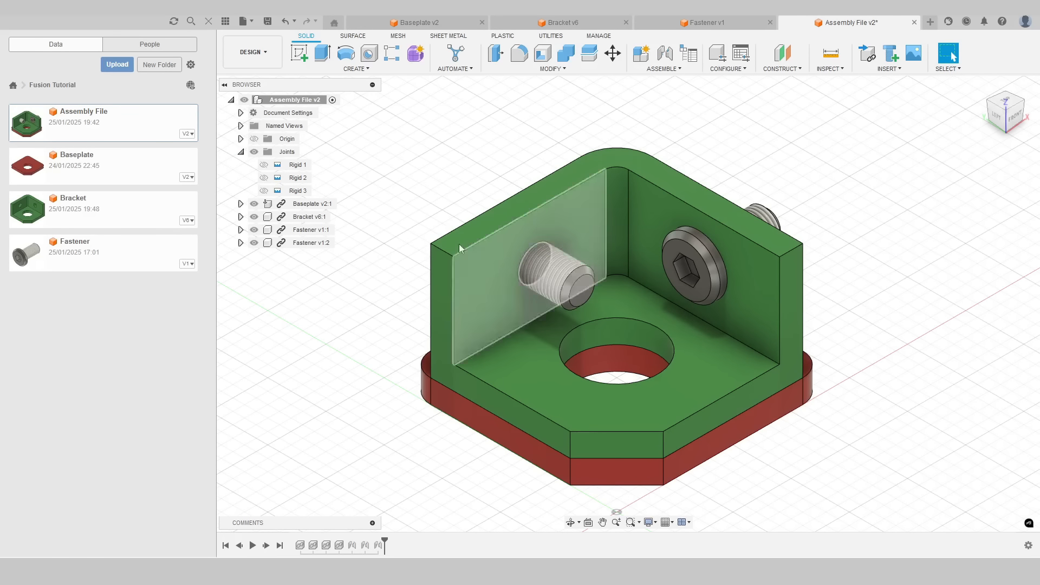
{"action": "left_click", "coordinate": [254, 153]}
{"action": "left_click", "coordinate": [264, 191]}
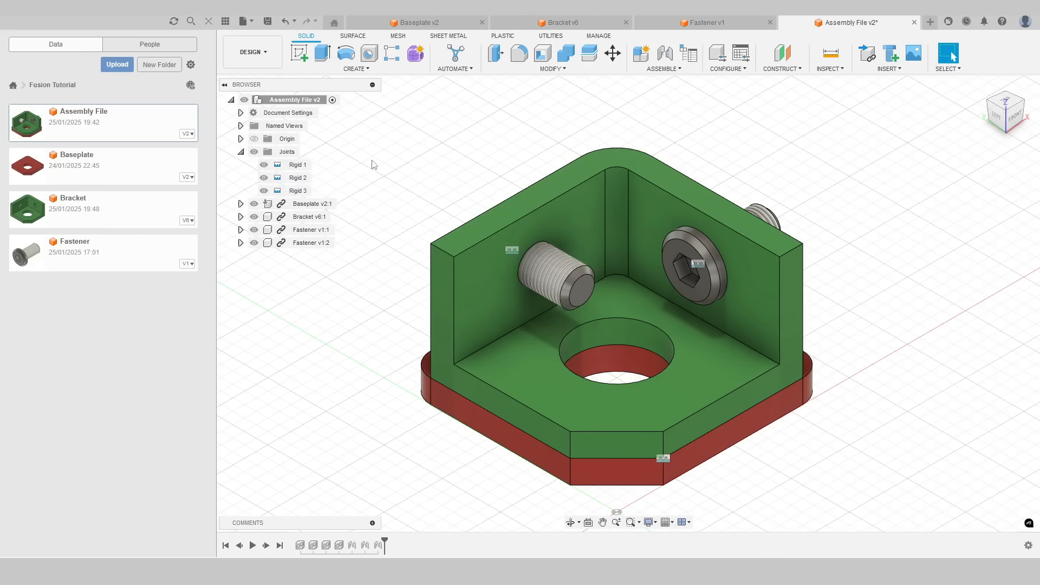
Step: Open the Rigid 1 joint between baseplate and bracket for editing and close it without changing its settings
{"action": "right_click", "coordinate": [293, 169]}
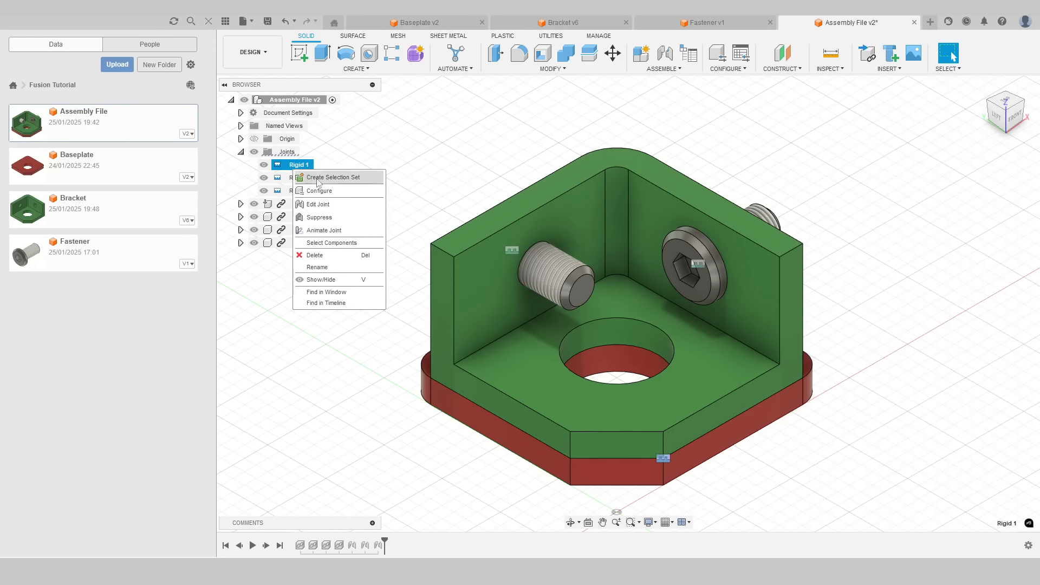
{"action": "left_click", "coordinate": [332, 204]}
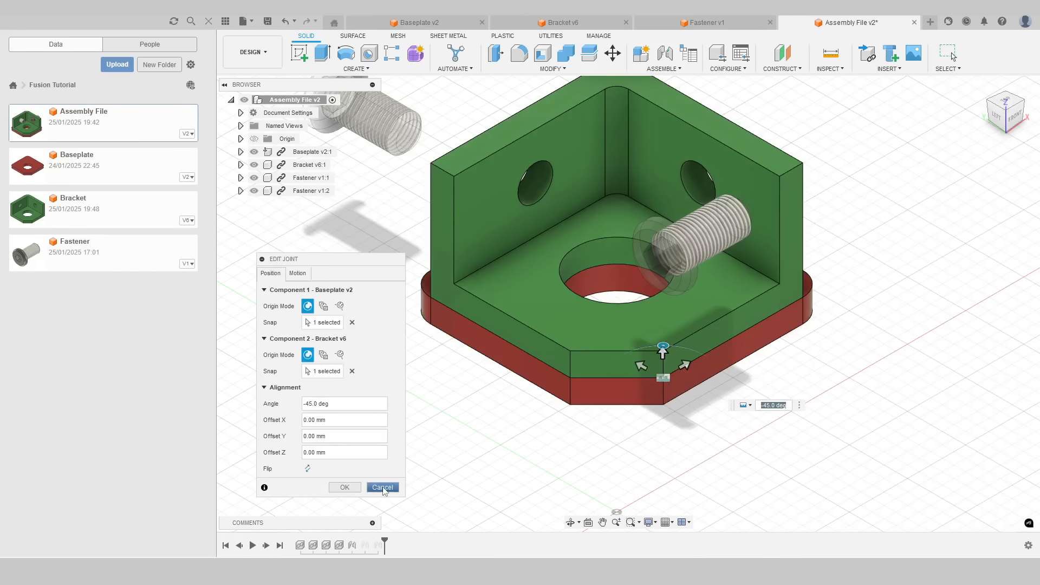
{"action": "left_click", "coordinate": [345, 487]}
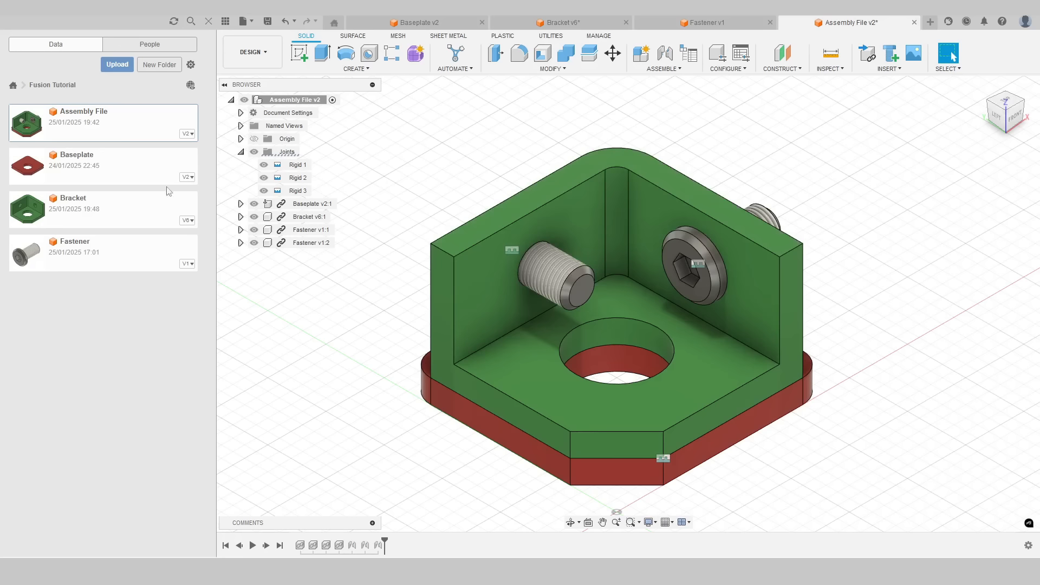
Step: In the Bracket design, roll the history back to the wall extrusion, set its distance to 60 mm and restore the full history
{"action": "right_click", "coordinate": [121, 205]}
{"action": "left_click", "coordinate": [137, 209]}
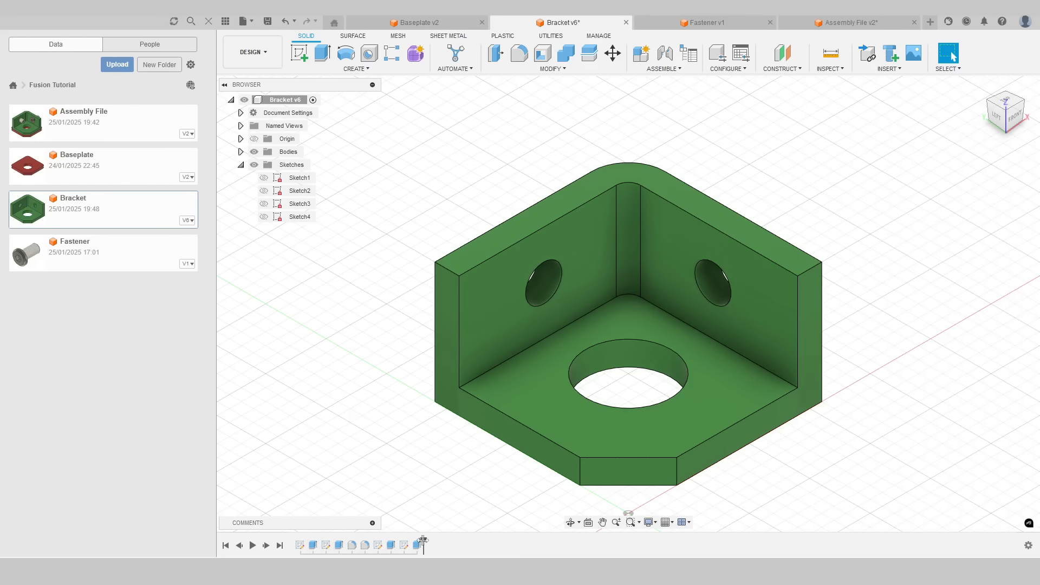
{"action": "left_click_drag", "start_coordinate": [423, 542], "coordinate": [345, 544]}
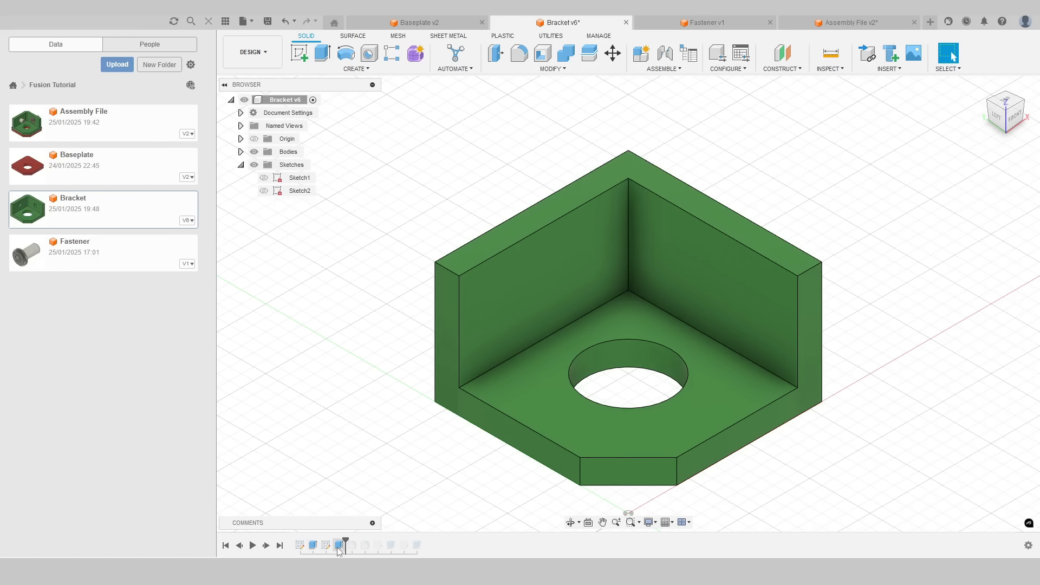
{"action": "left_click", "coordinate": [339, 546]}
{"action": "right_click", "coordinate": [339, 546]}
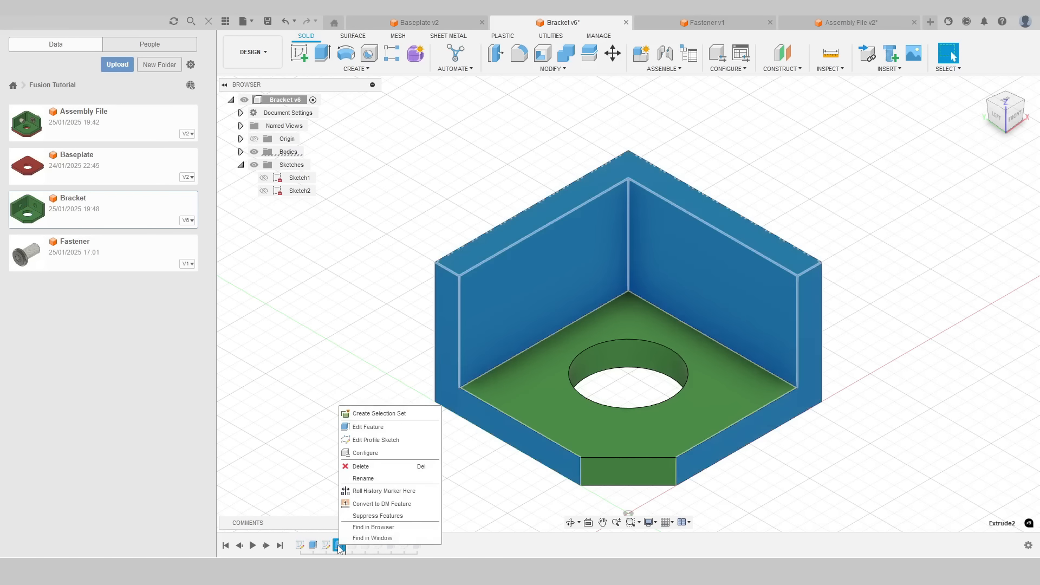
{"action": "left_click", "coordinate": [364, 426]}
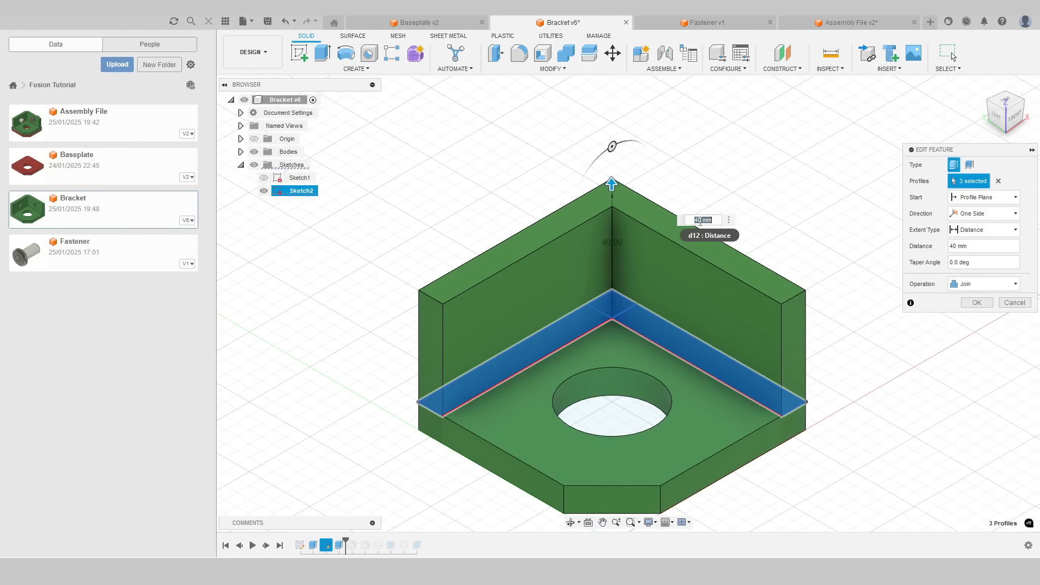
{"action": "type", "text": "60"}
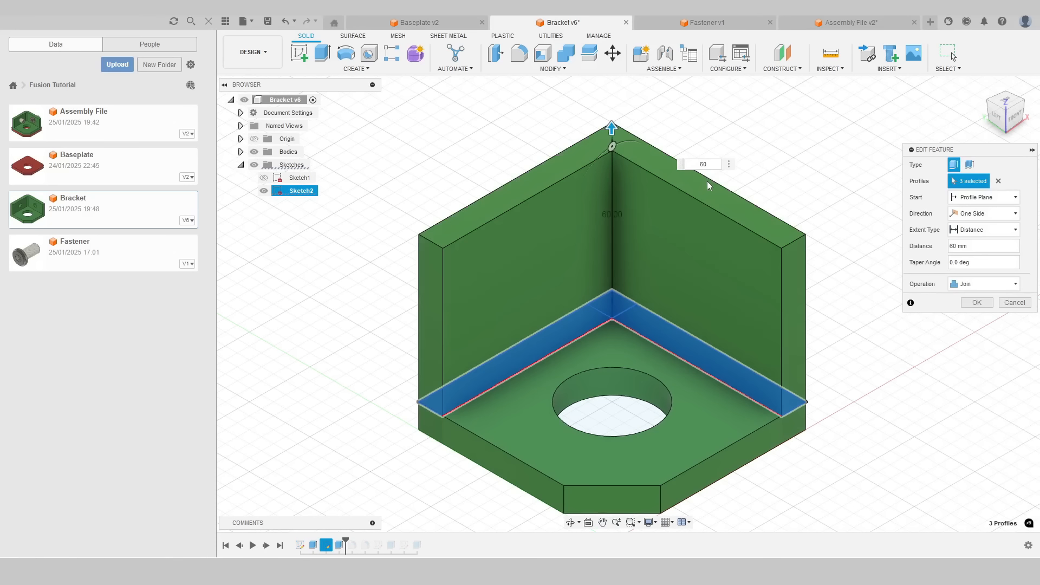
{"action": "key", "text": "Return"}
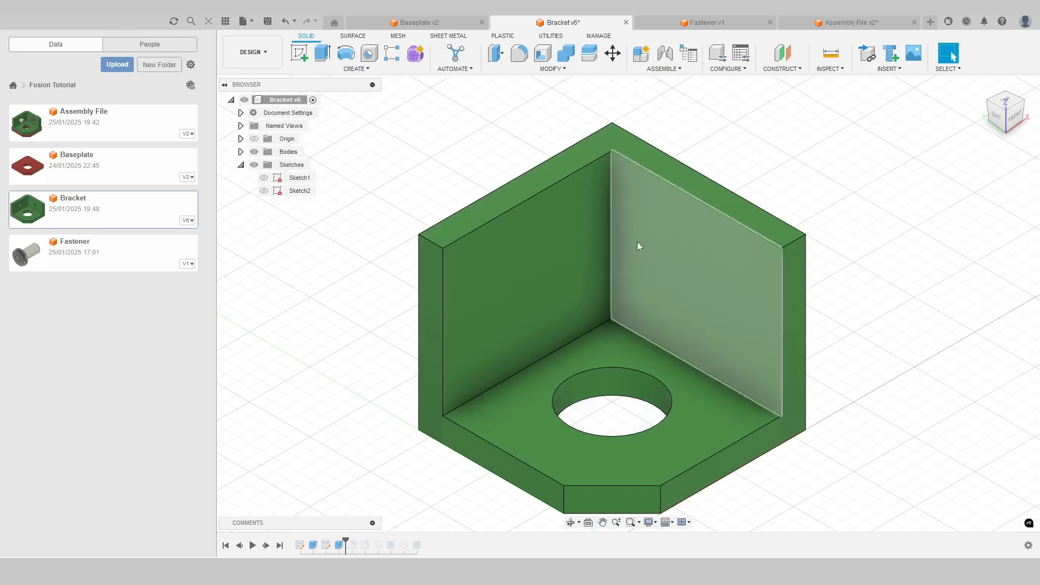
{"action": "left_click_drag", "start_coordinate": [345, 541], "coordinate": [424, 542]}
{"action": "middle_click_drag", "start_coordinate": [351, 380], "coordinate": [353, 342], "text": "shift"}
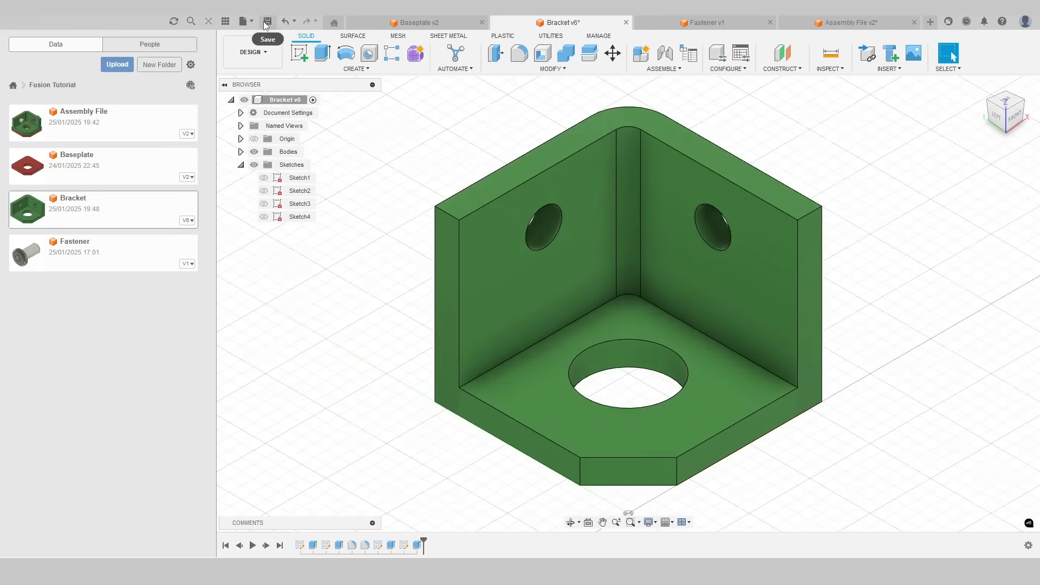
Step: Save the bracket as a new version and update it to the latest version in the Assembly File design
{"action": "left_click", "coordinate": [265, 25]}
{"action": "left_click", "coordinate": [516, 306]}
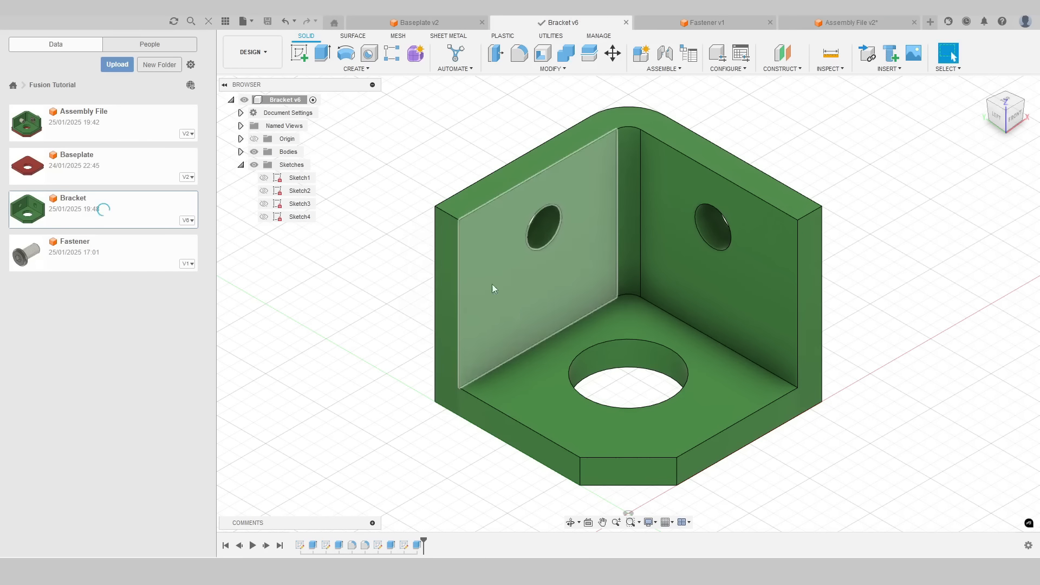
{"action": "right_click", "coordinate": [121, 125]}
{"action": "left_click", "coordinate": [125, 125]}
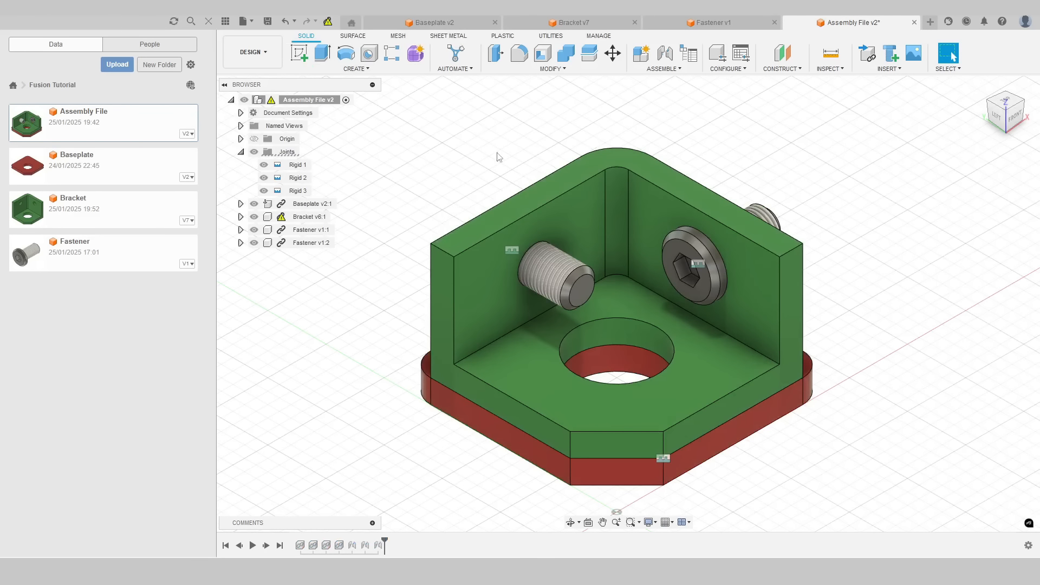
{"action": "left_click", "coordinate": [327, 22]}
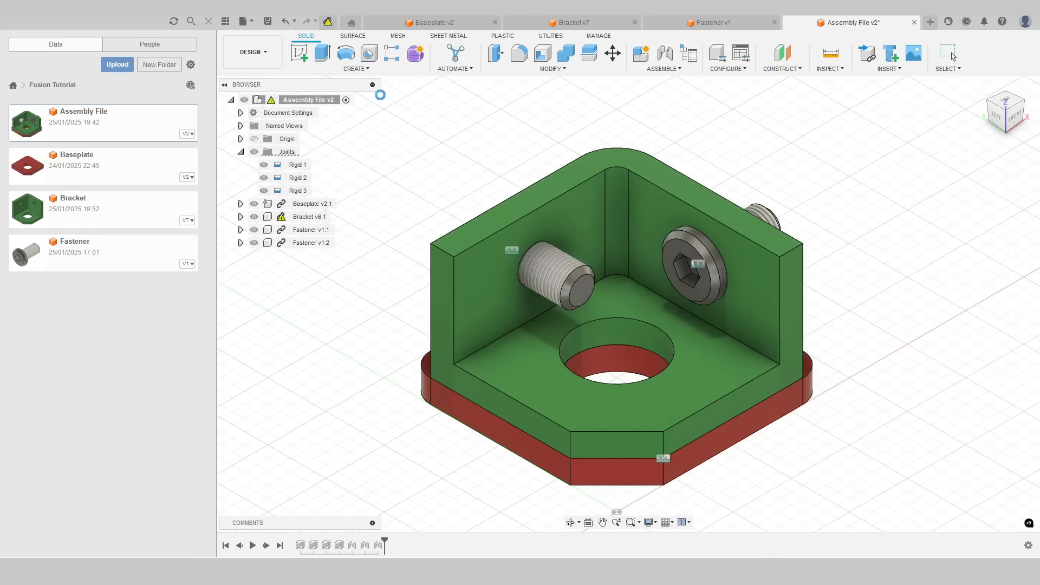